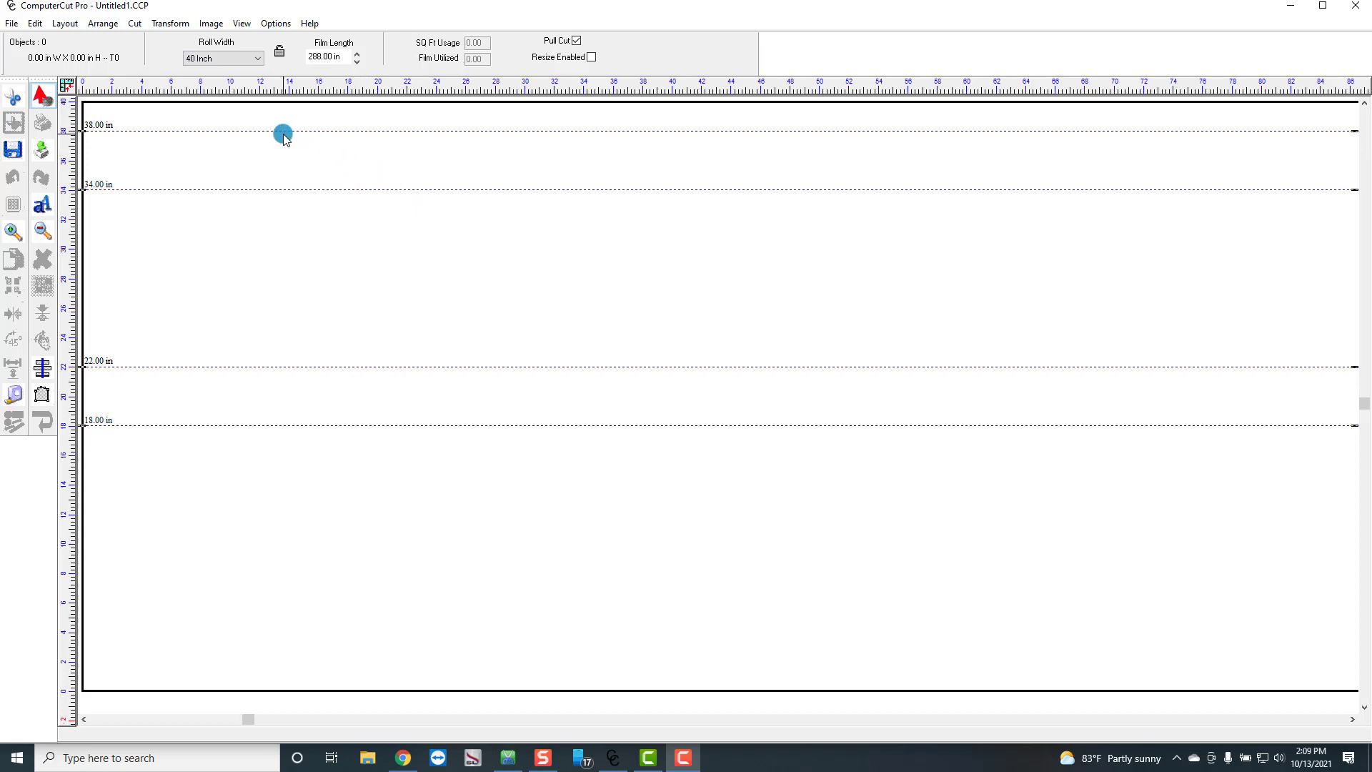
# - Set the film's roll width to 40 Inch
pyautogui.click(257, 58)
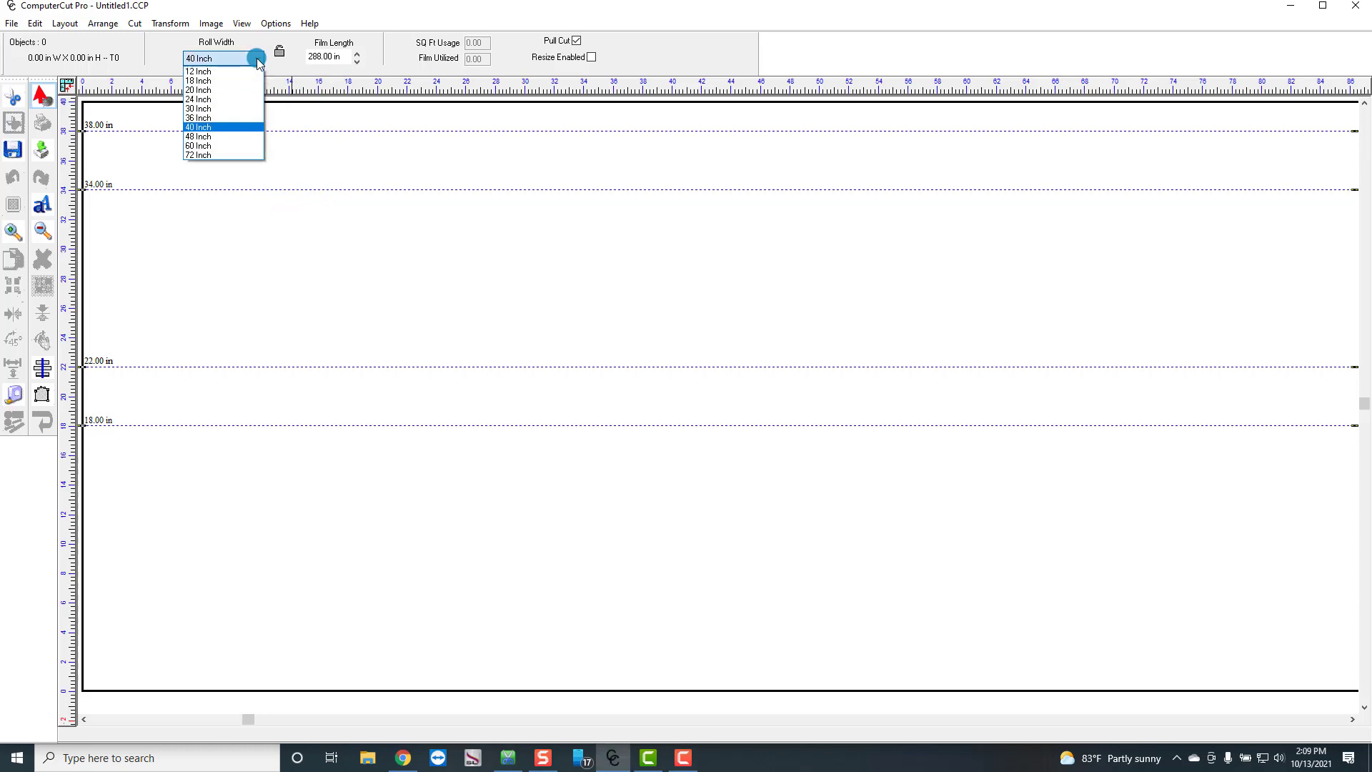
pyautogui.click(211, 118)
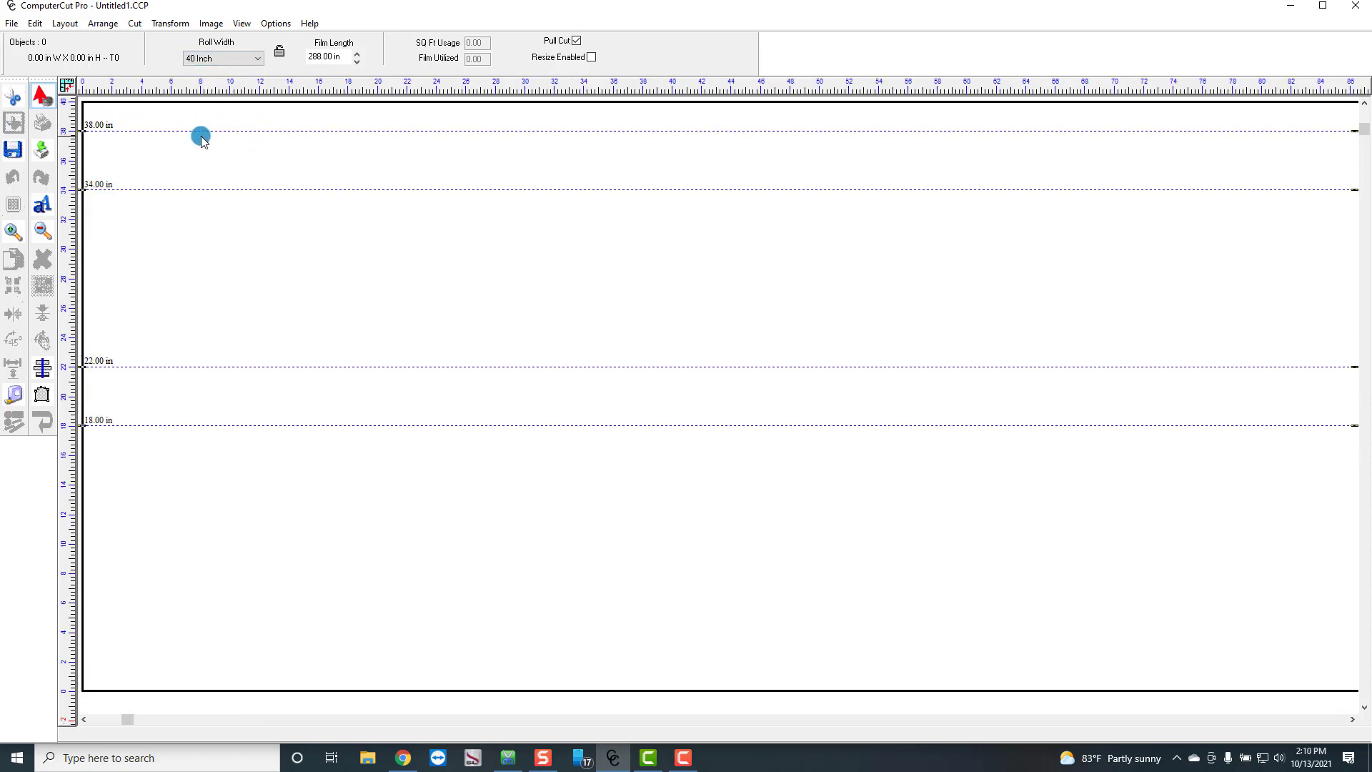
# - Open the Blank Size settings, move the dialog to mid-screen and inspect the roll width value before closing it
pyautogui.click(99, 25)
pyautogui.moveTo(64, 24)
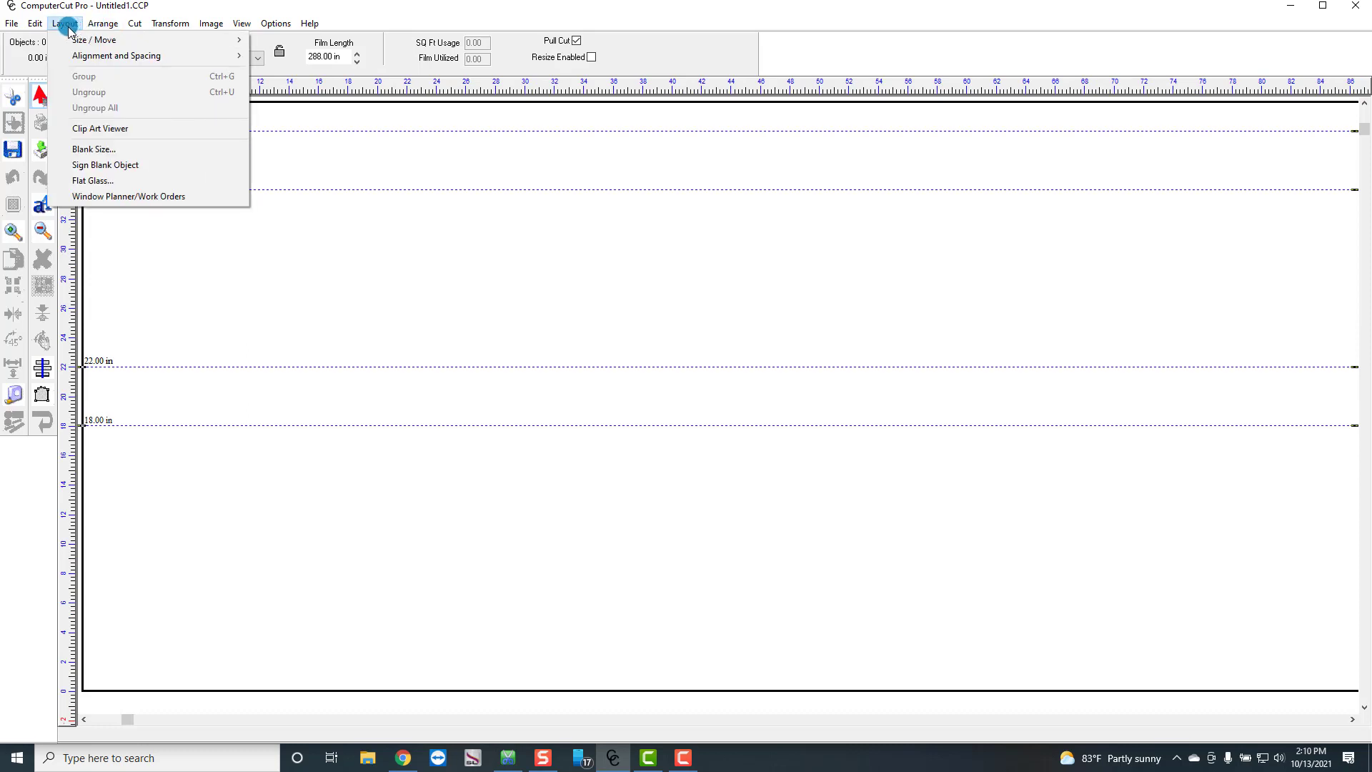
pyautogui.click(78, 149)
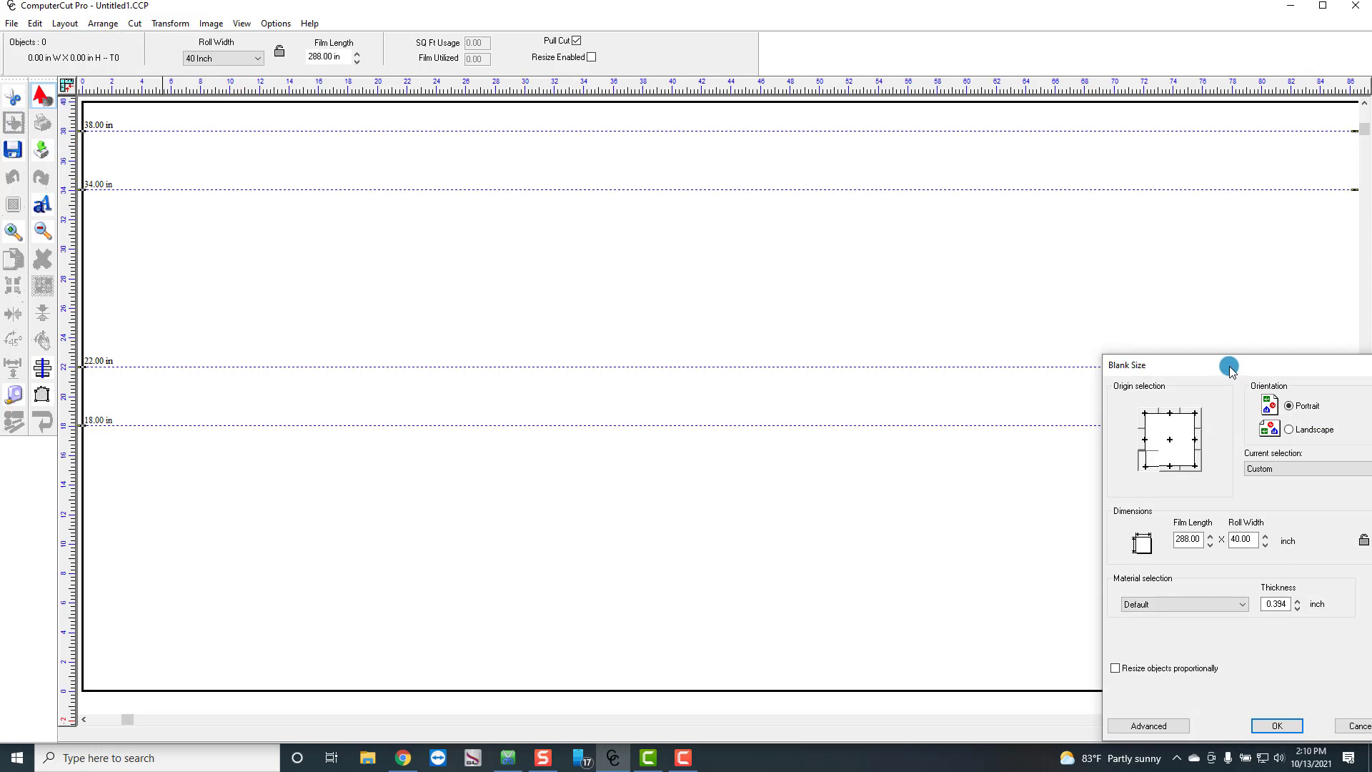
pyautogui.moveTo(1208, 363); pyautogui.dragTo(737, 227)
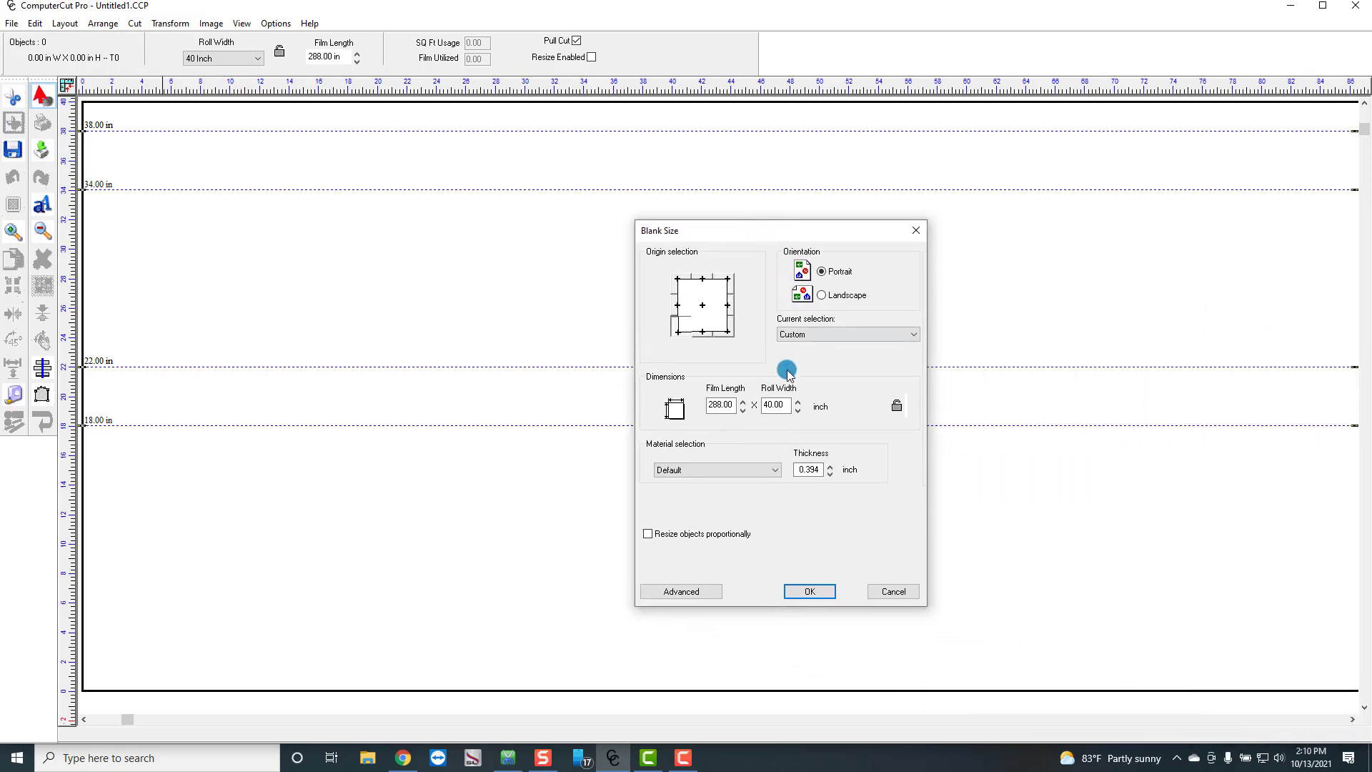
pyautogui.click(786, 405)
pyautogui.moveTo(786, 405); pyautogui.dragTo(766, 402)
pyautogui.press('Return')
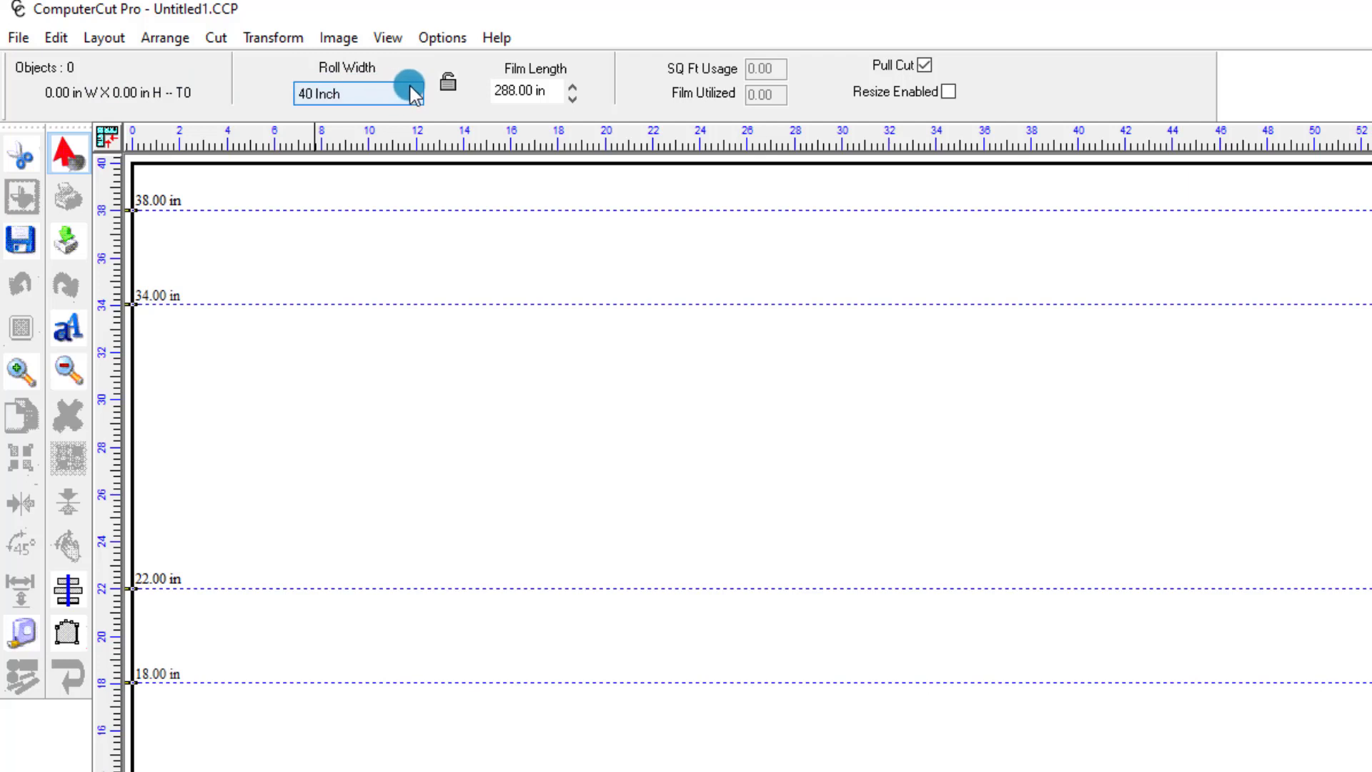
# - Check the film length in the workspace settings and in the Blank Size dialog, then dismiss the dialog
pyautogui.click(543, 90)
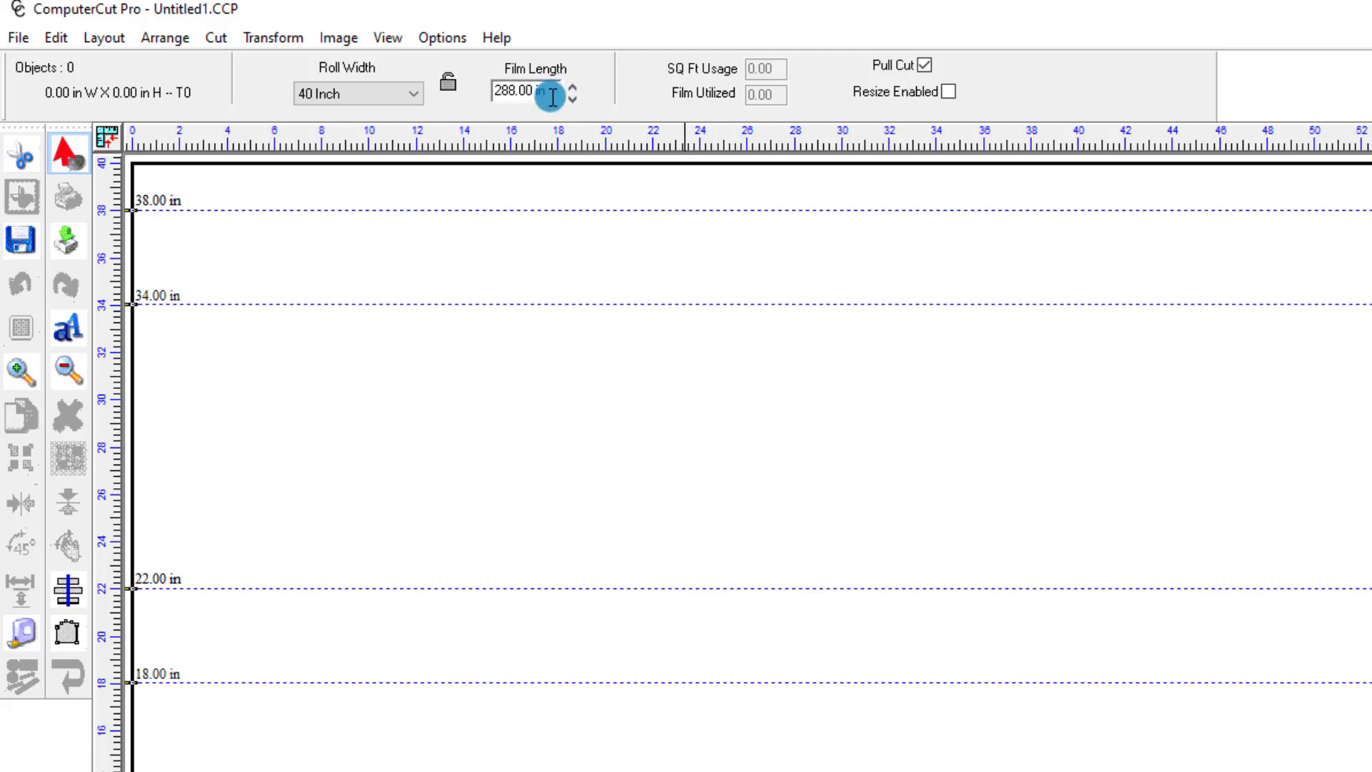
pyautogui.click(121, 41)
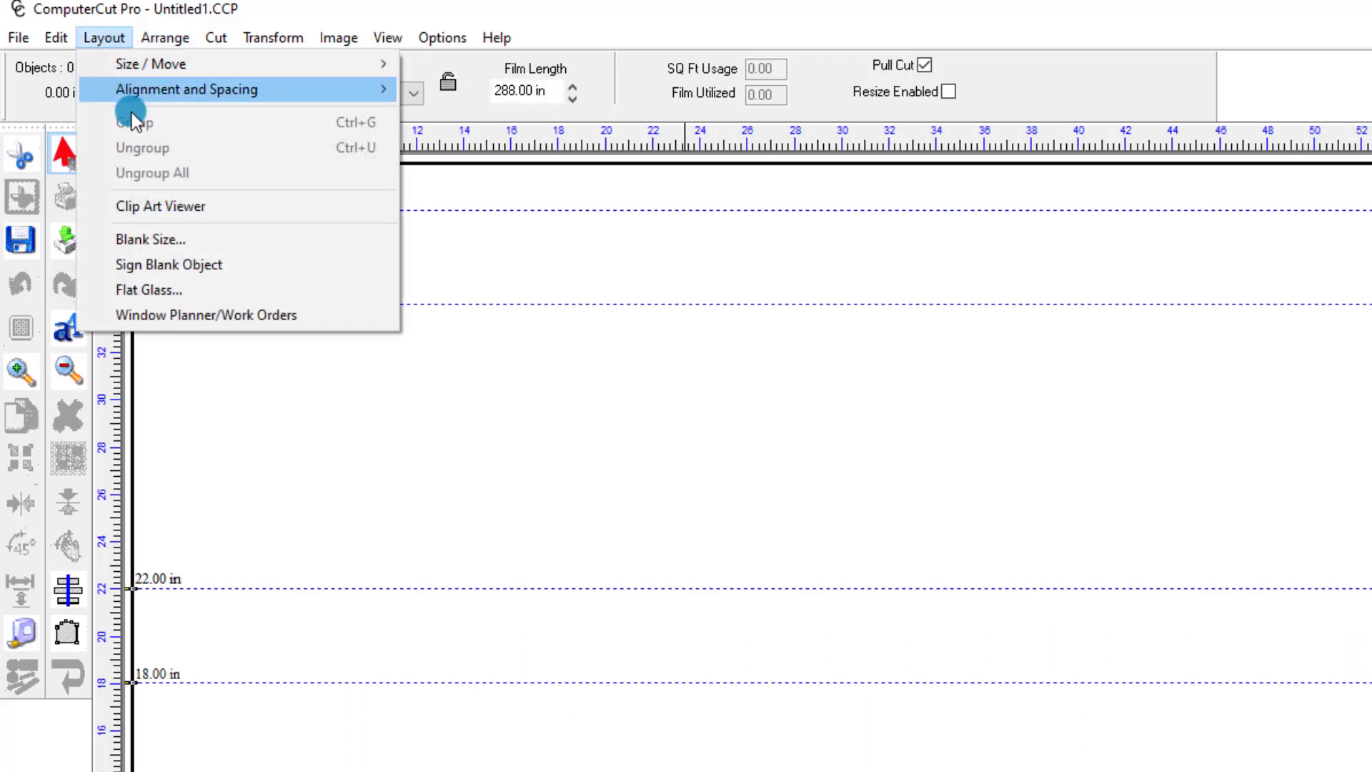
pyautogui.click(137, 240)
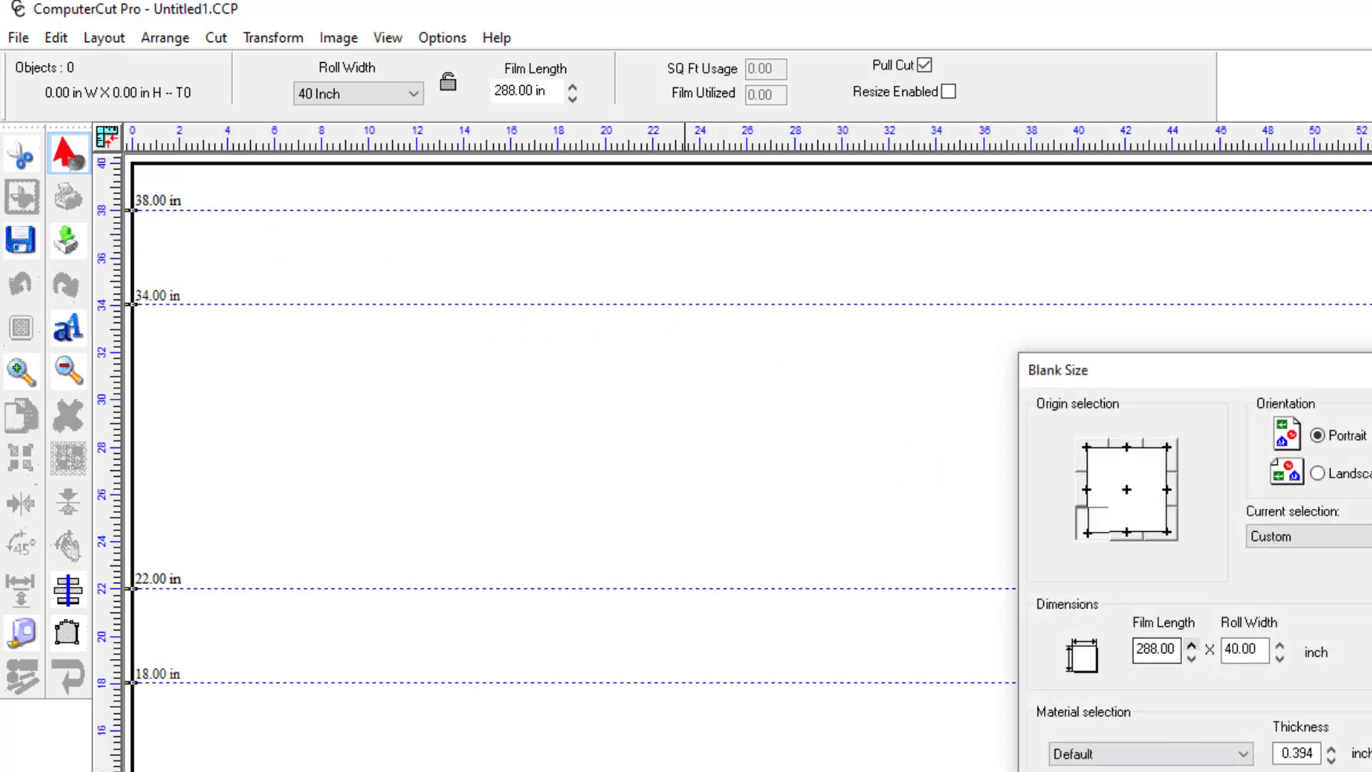
pyautogui.press('Escape')
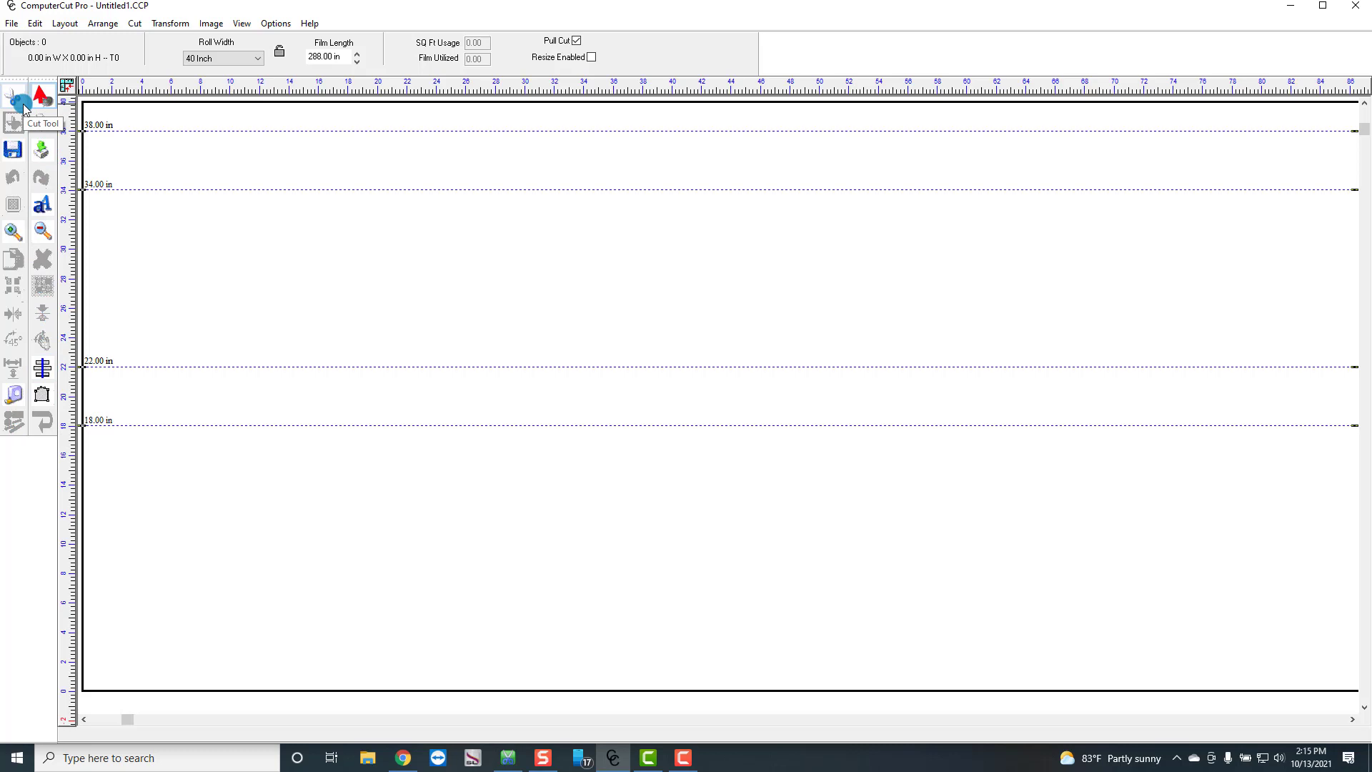
# - Change the toolbar icon size to Large
pyautogui.click(266, 28)
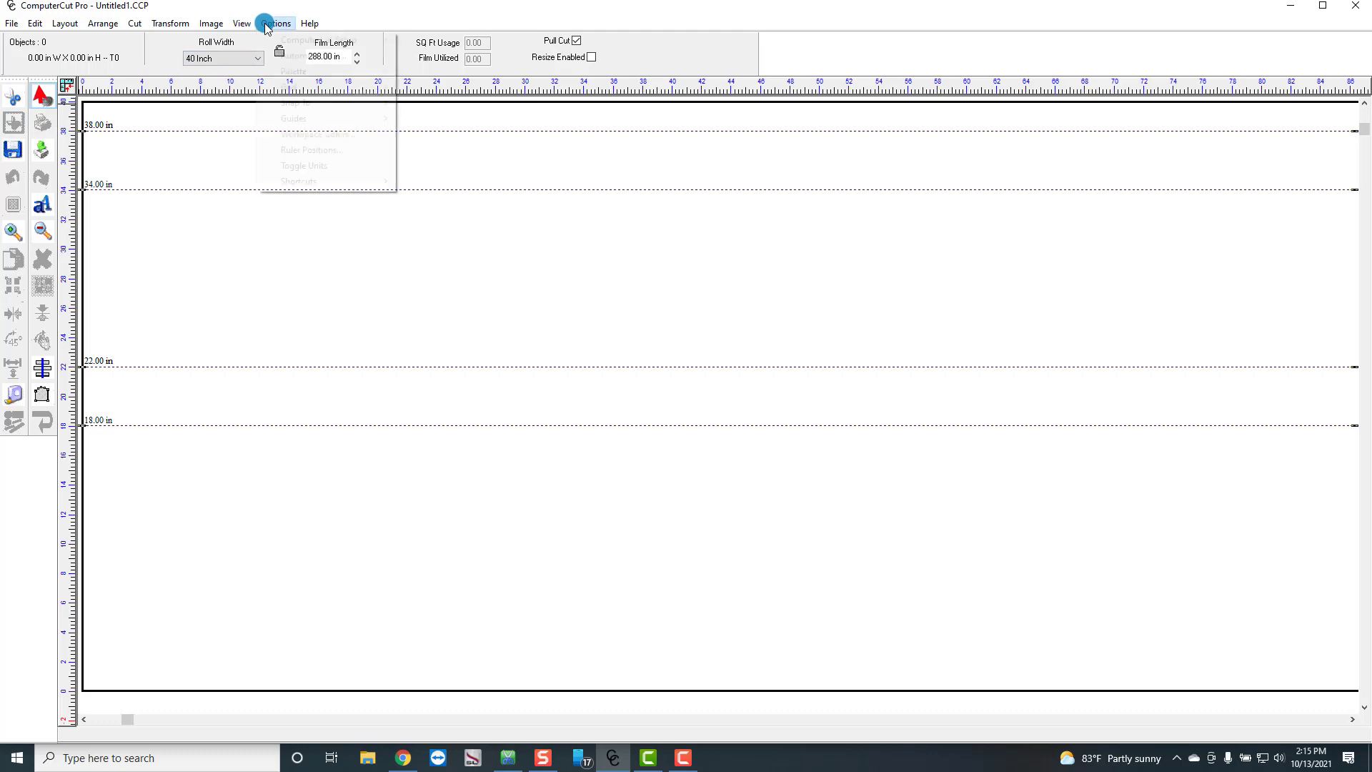
pyautogui.moveTo(242, 26)
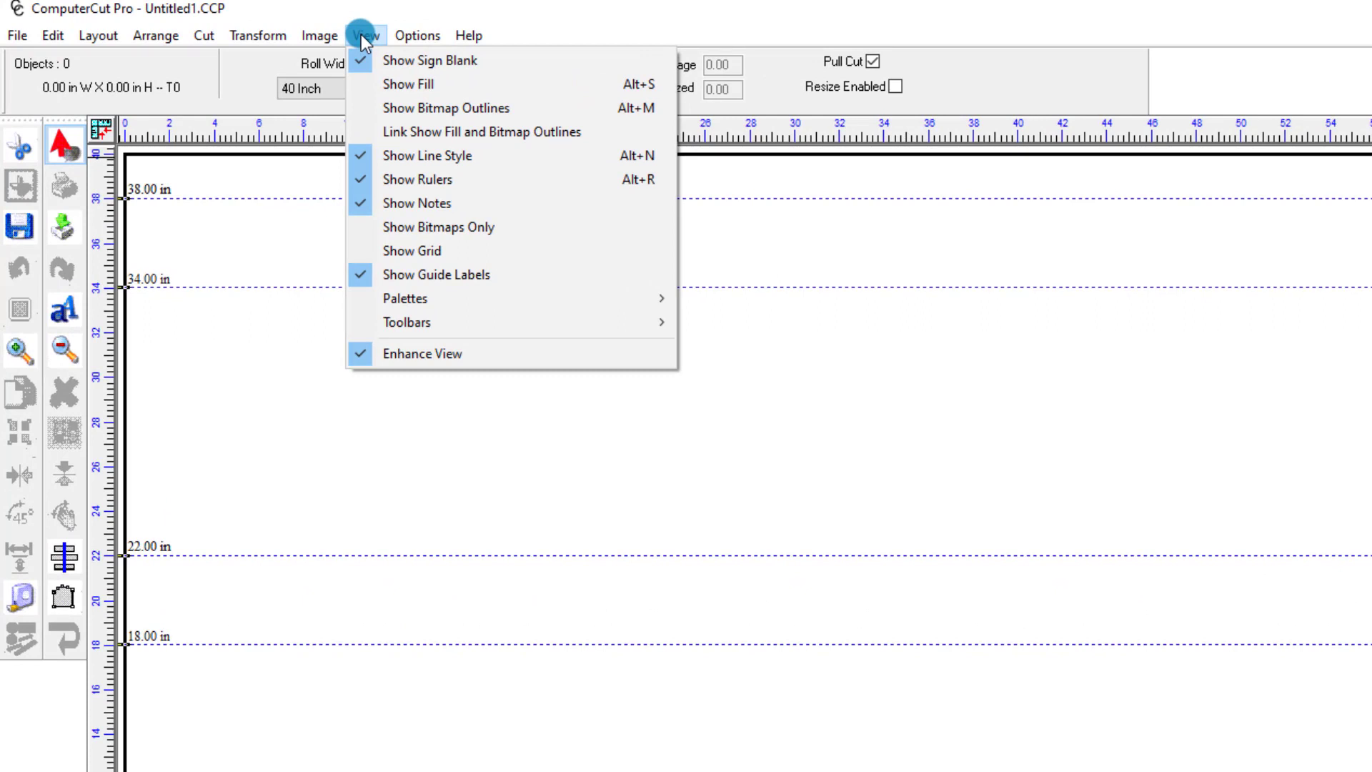
pyautogui.moveTo(406, 321)
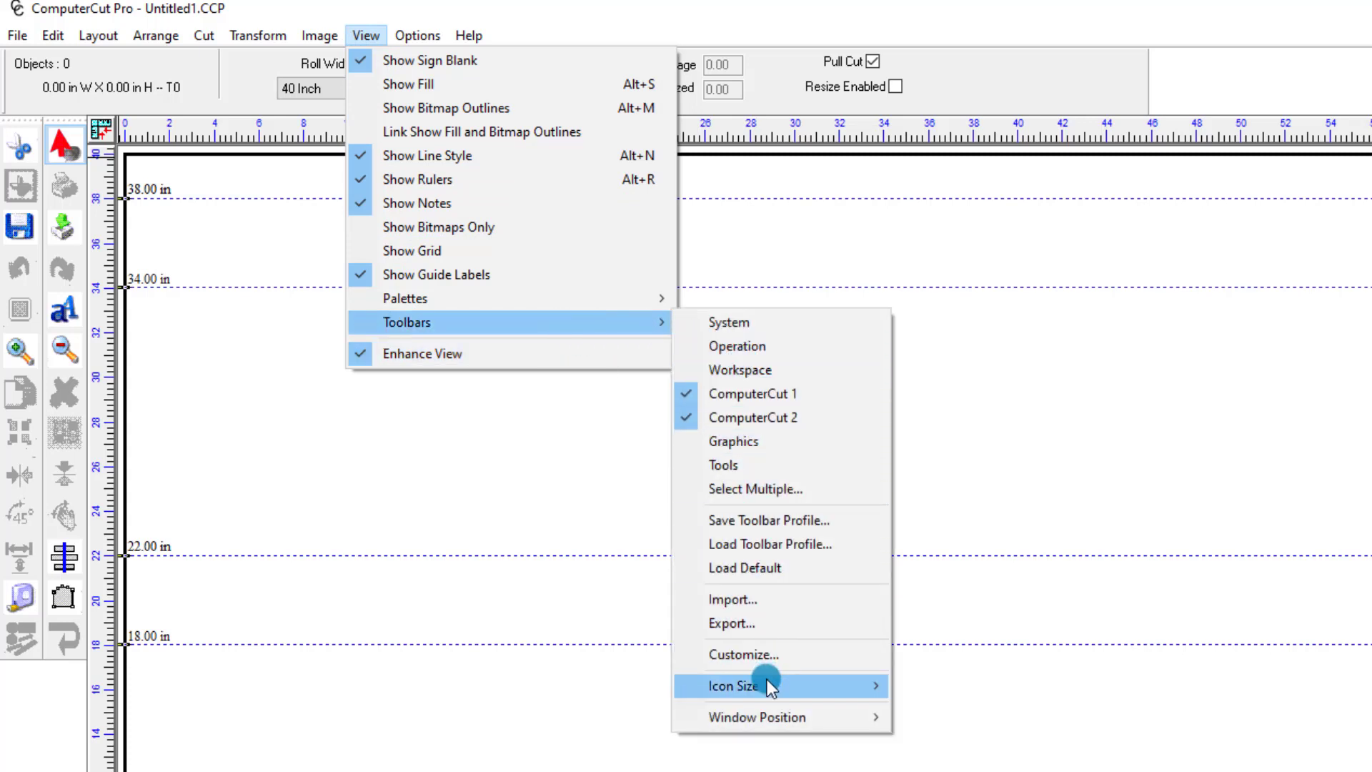
pyautogui.moveTo(766, 687)
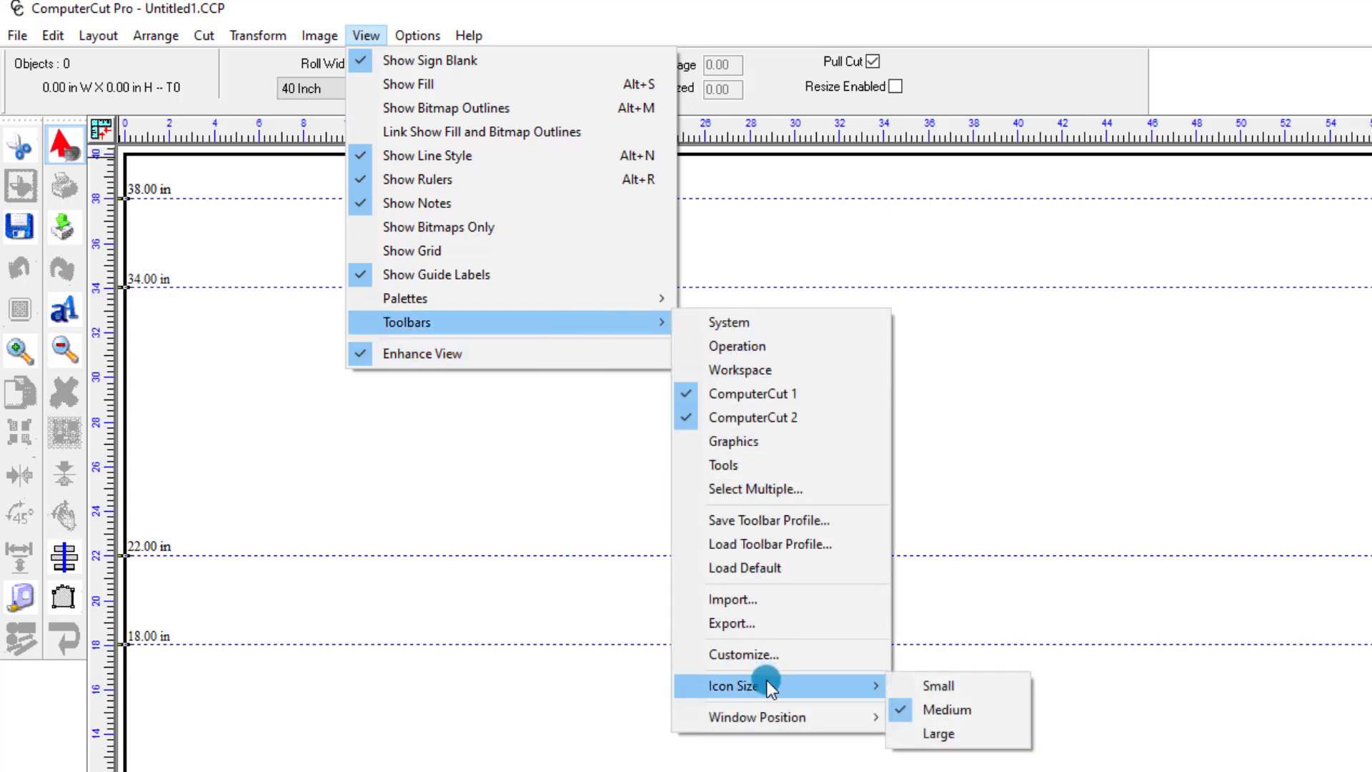
pyautogui.click(916, 732)
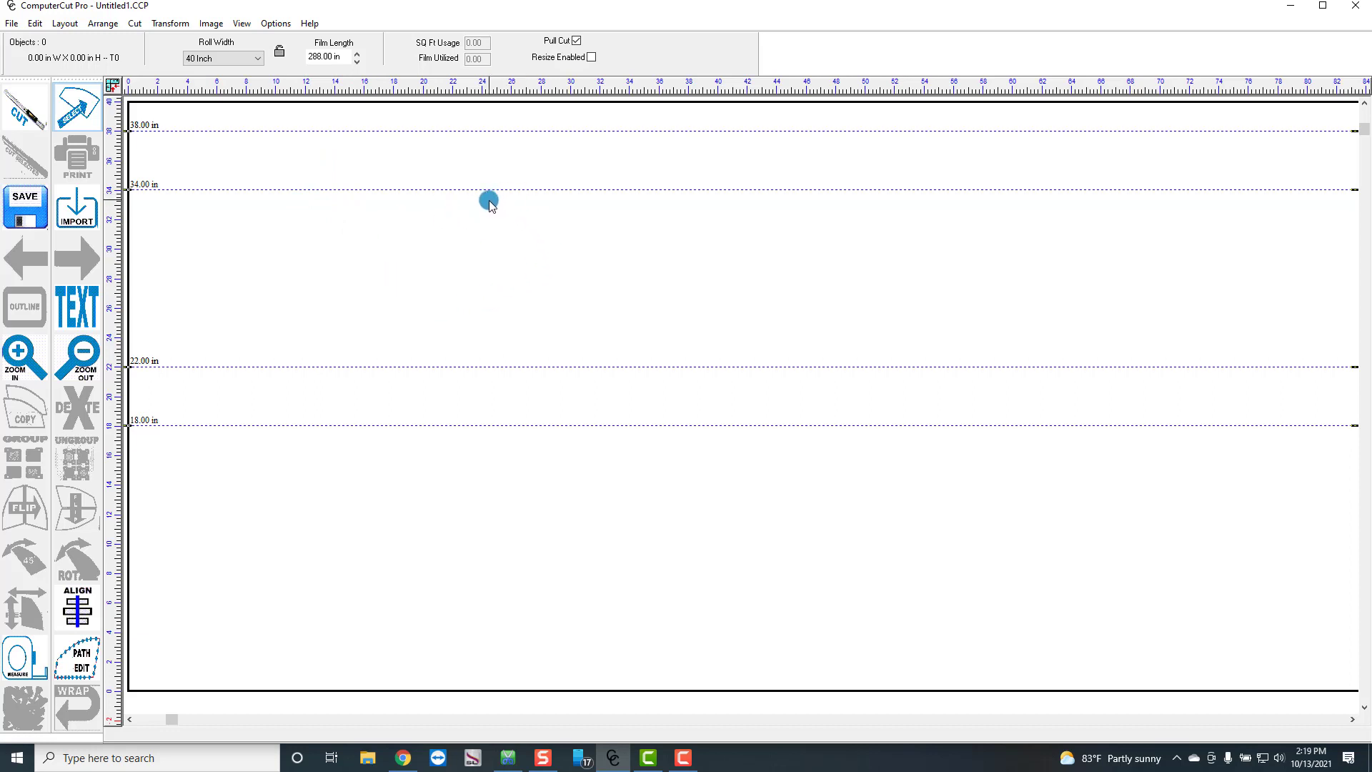
# - Show the grid across the workspace and hide it again
pyautogui.click(285, 28)
pyautogui.moveTo(239, 29)
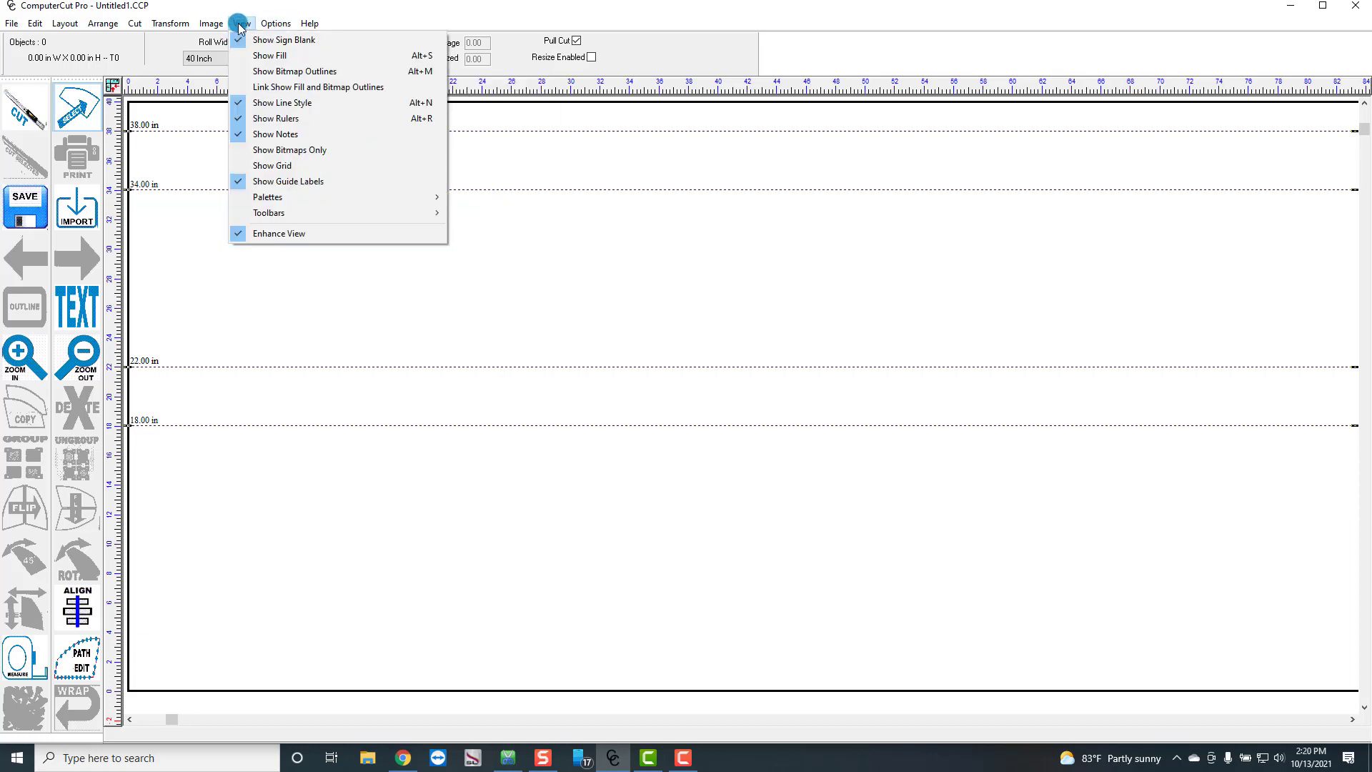
pyautogui.click(264, 166)
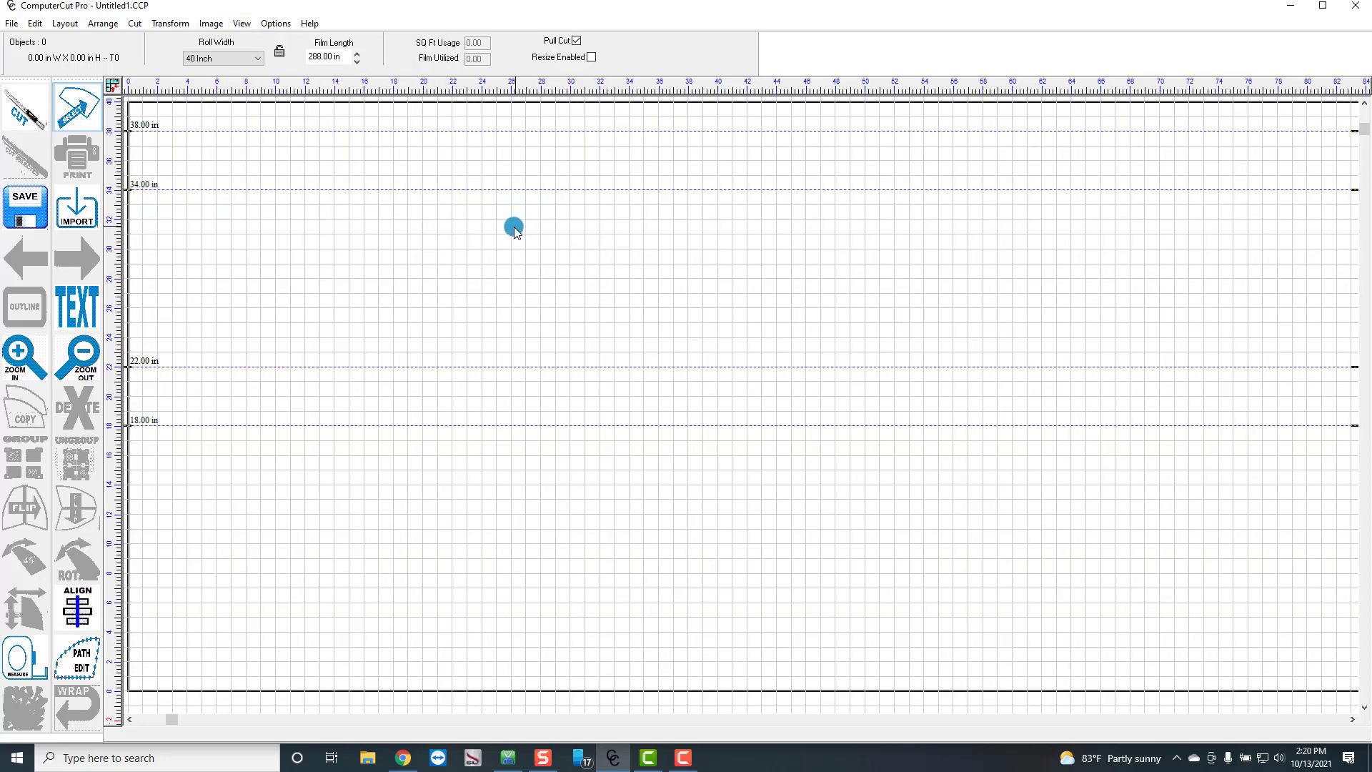
pyautogui.click(236, 23)
pyautogui.click(265, 166)
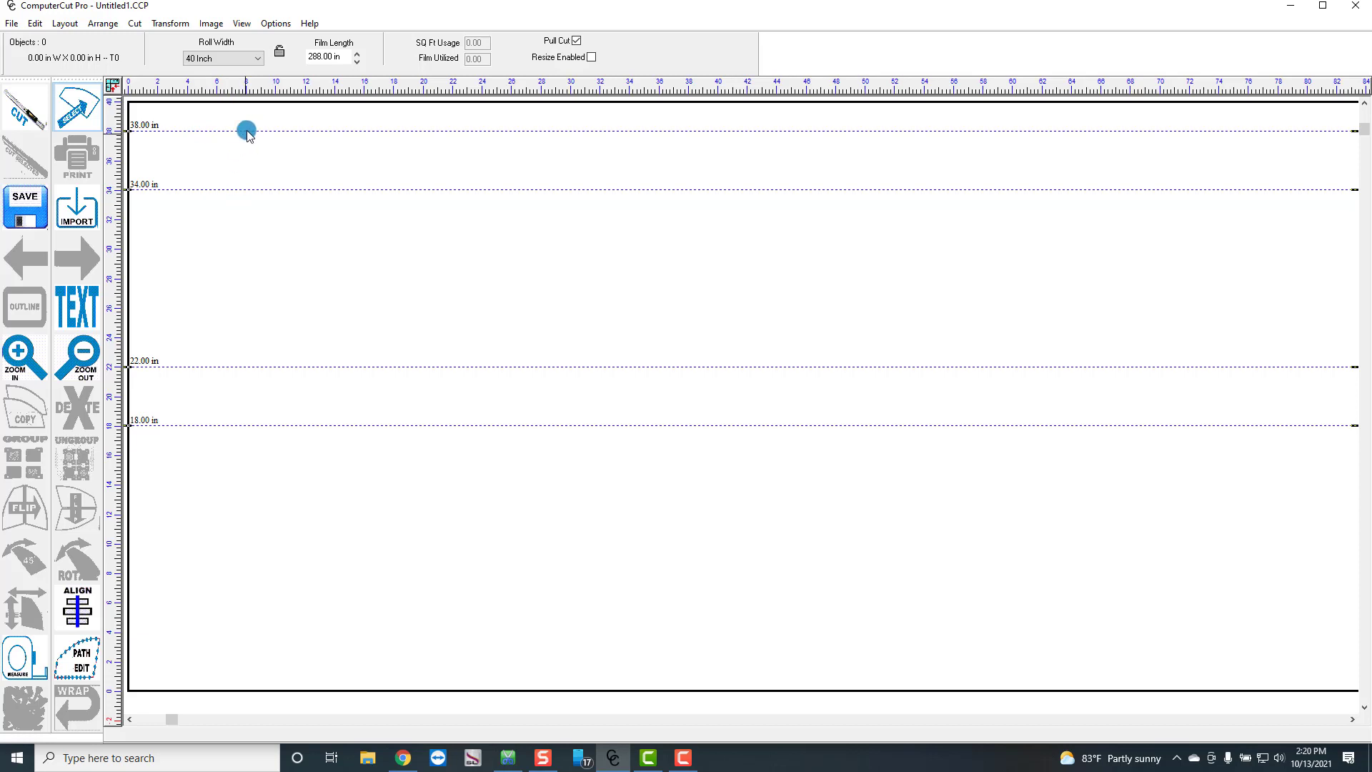
# - Unlock the workspace guides so they can be moved
pyautogui.click(275, 23)
pyautogui.moveTo(262, 40)
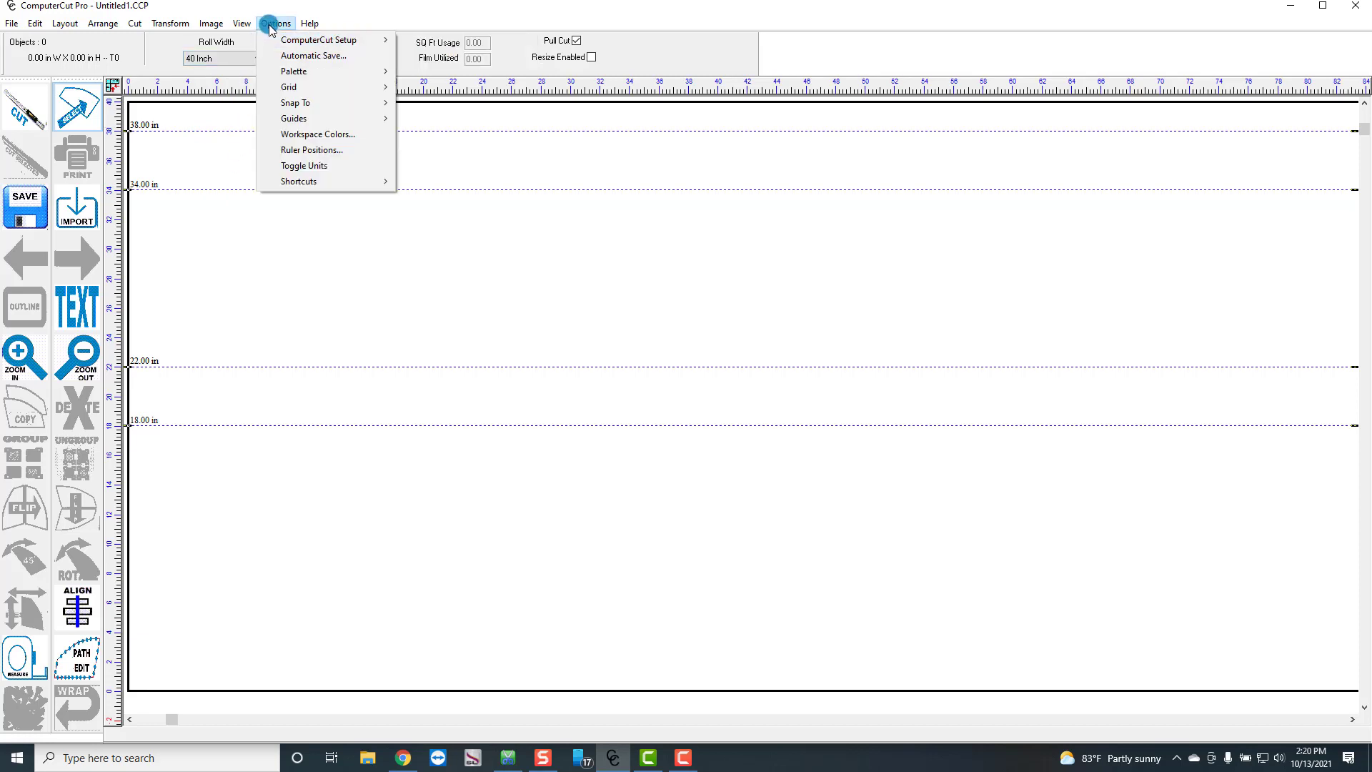
pyautogui.moveTo(373, 120)
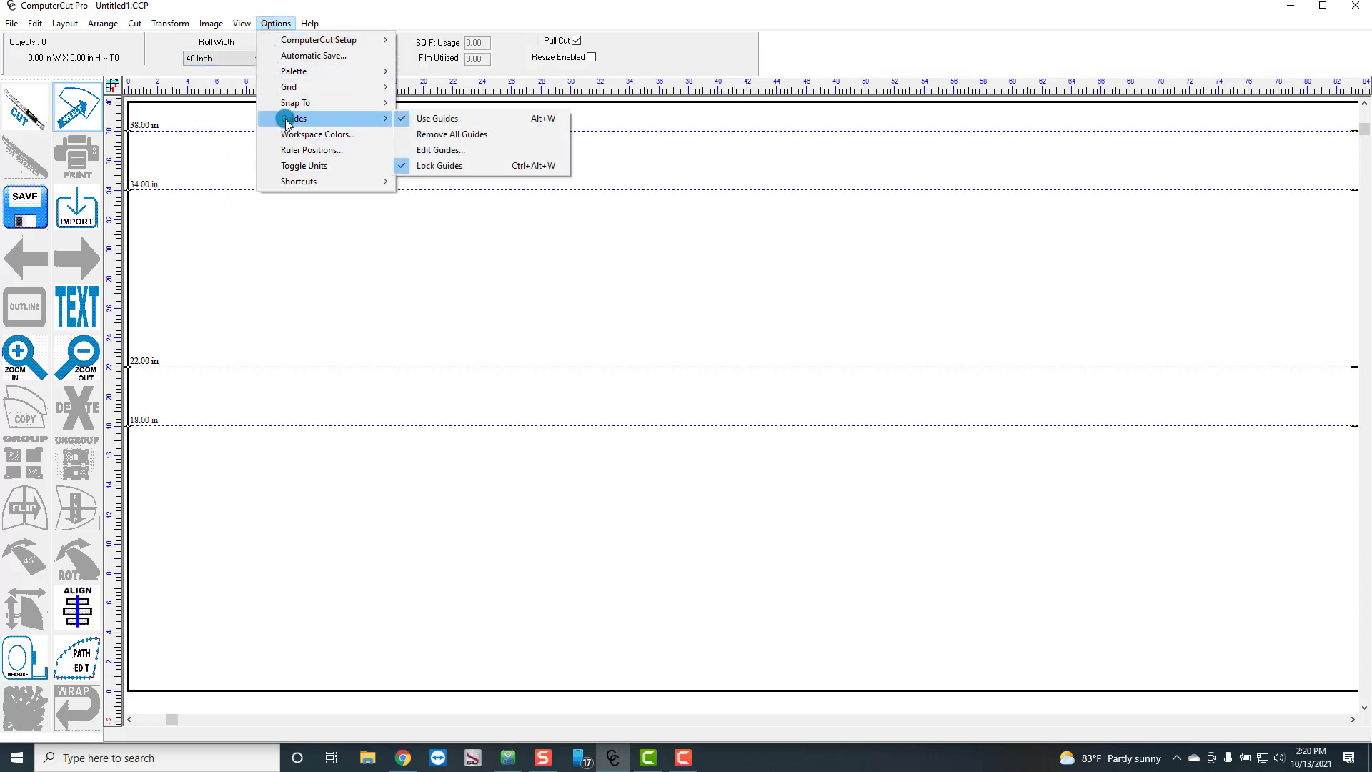
pyautogui.click(434, 167)
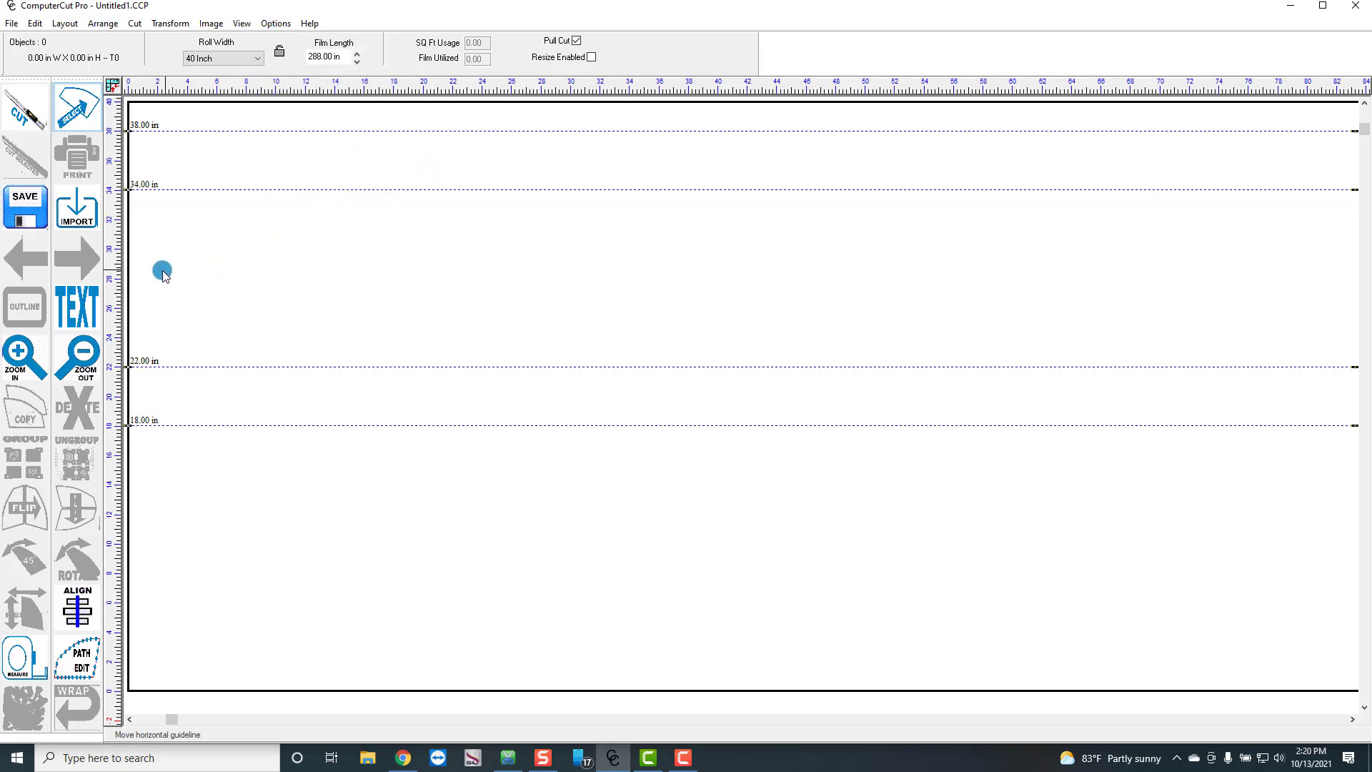
# - Add a horizontal guide at about 28 in and move it up to about 28.2 in
pyautogui.click(117, 281)
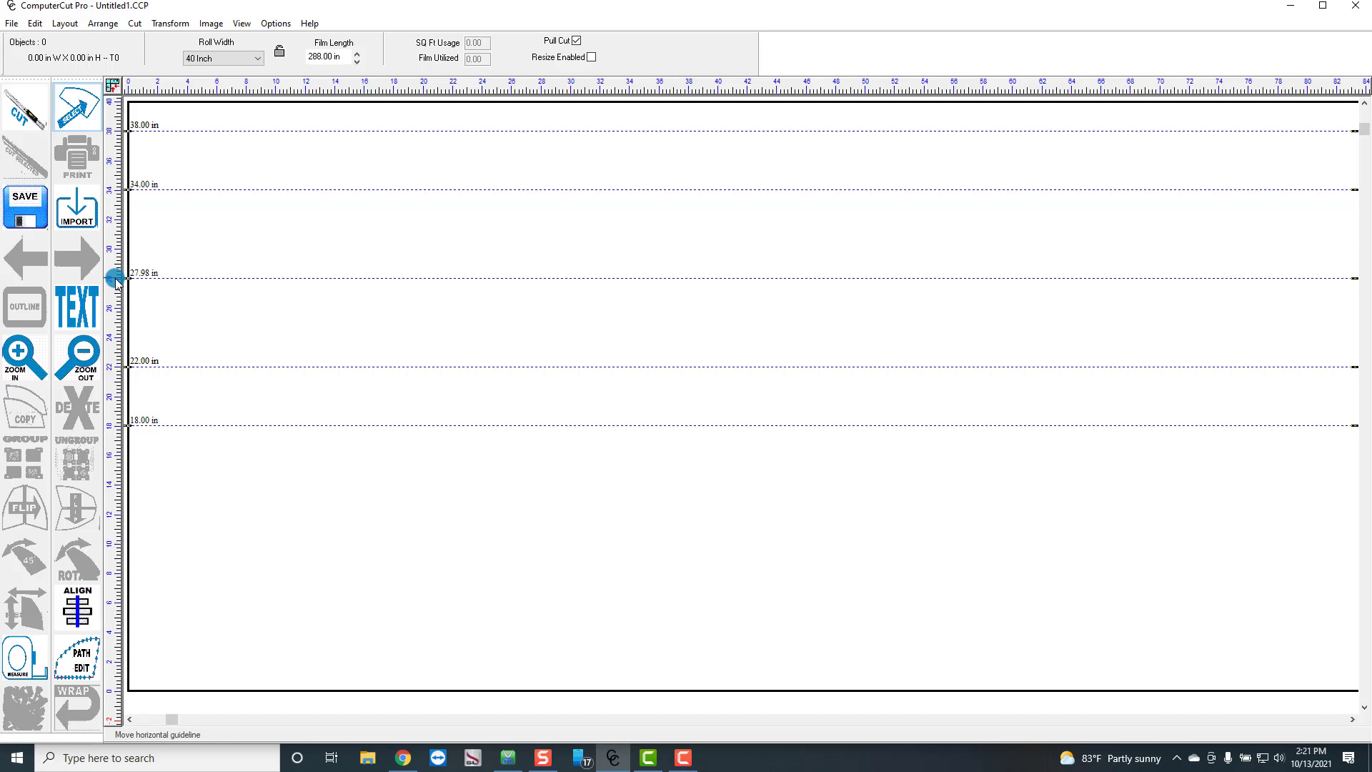
pyautogui.moveTo(116, 281); pyautogui.dragTo(175, 275)
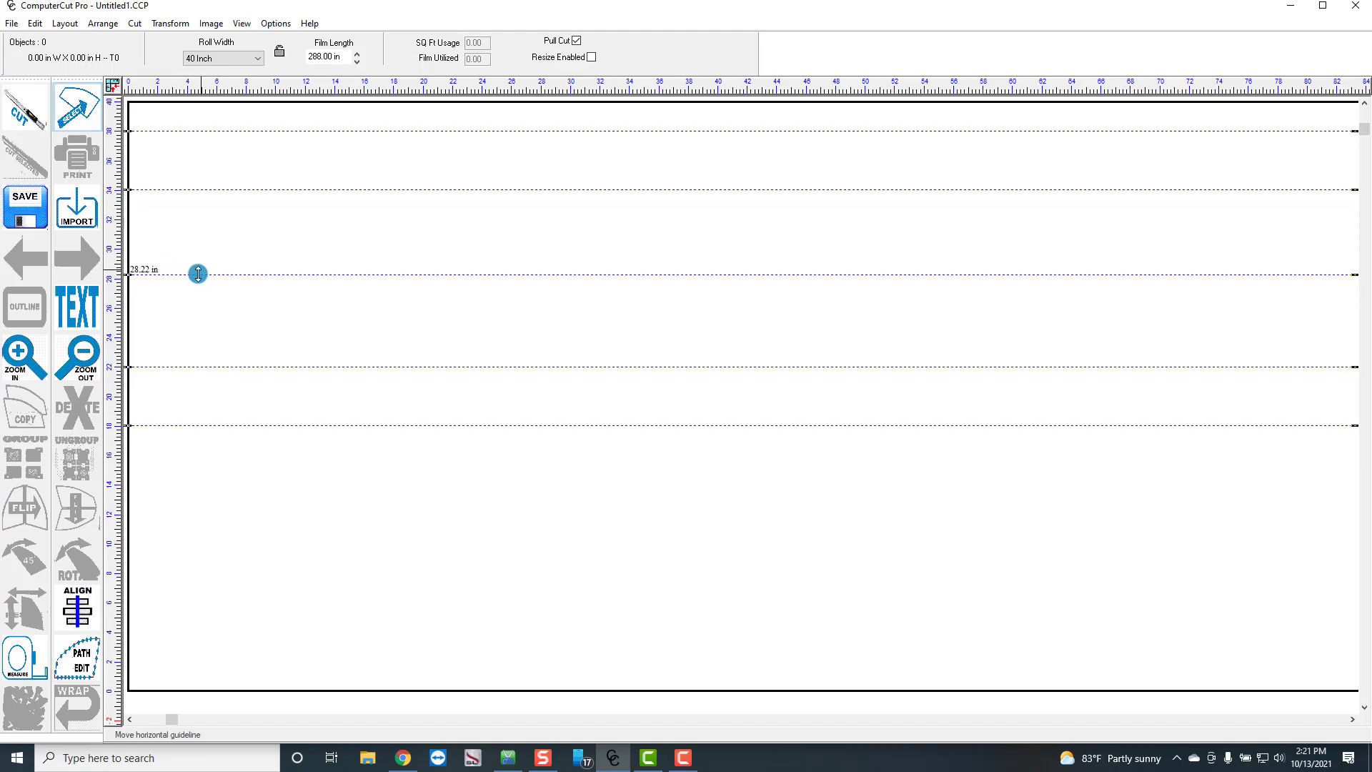
# - Delete the horizontal guide located between the 22 in and 34 in guides
pyautogui.doubleClick(198, 275)
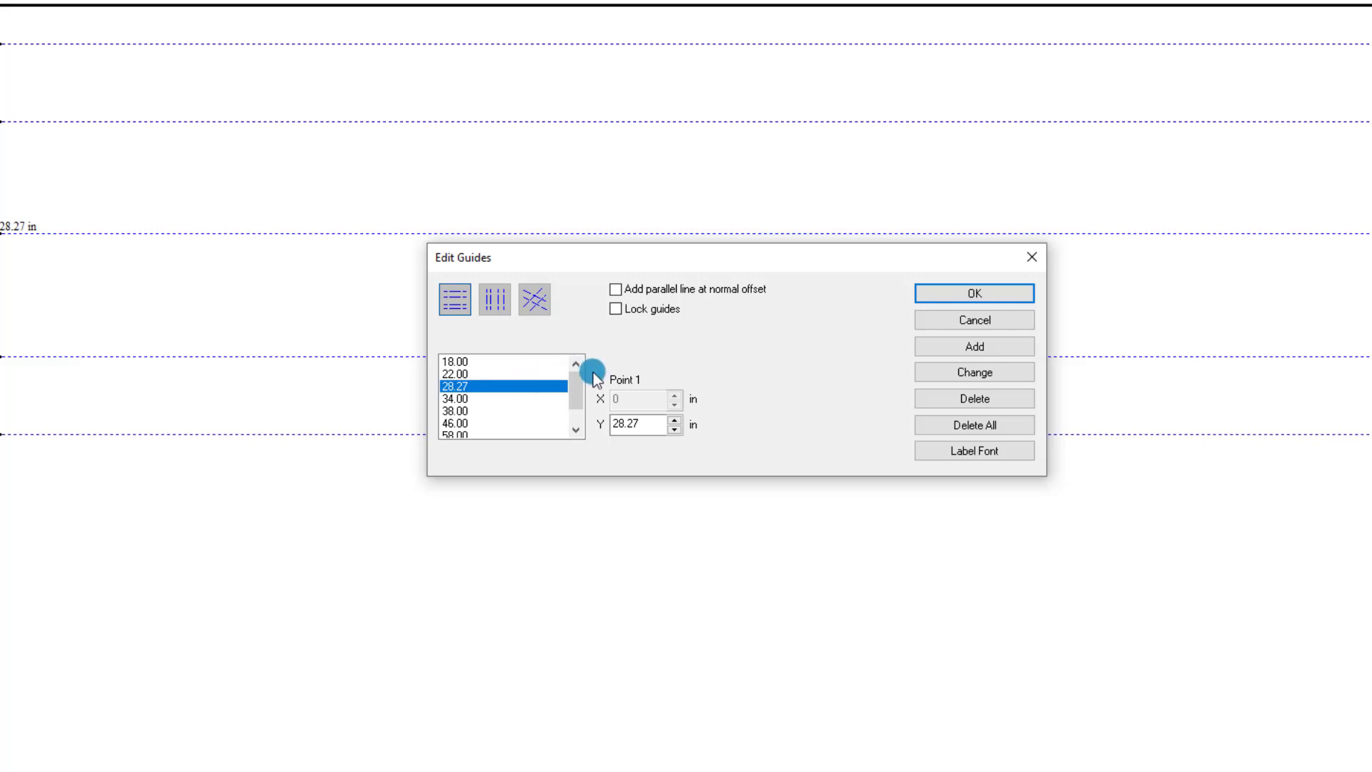
pyautogui.click(969, 400)
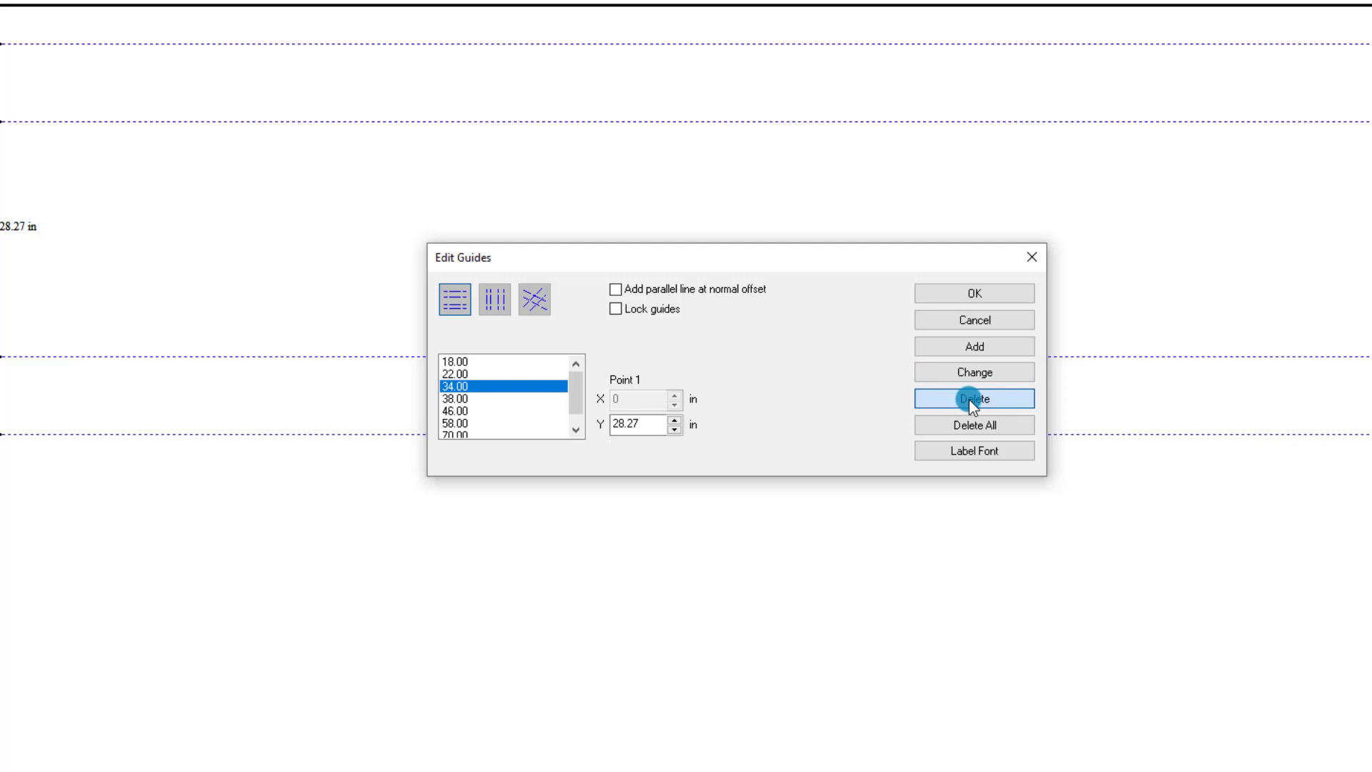
pyautogui.click(974, 294)
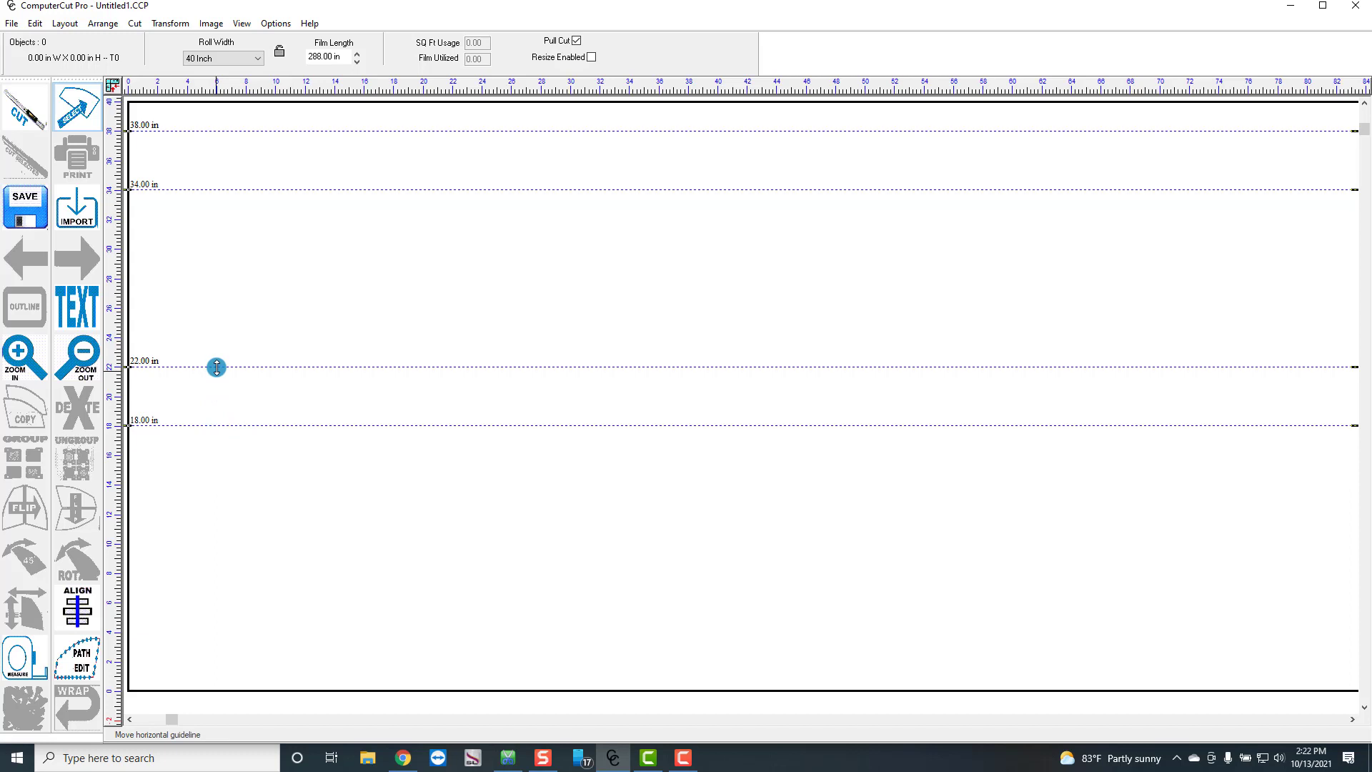
# - Delete the horizontal guide at about 22 in through the guide editing settings
pyautogui.doubleClick(180, 364)
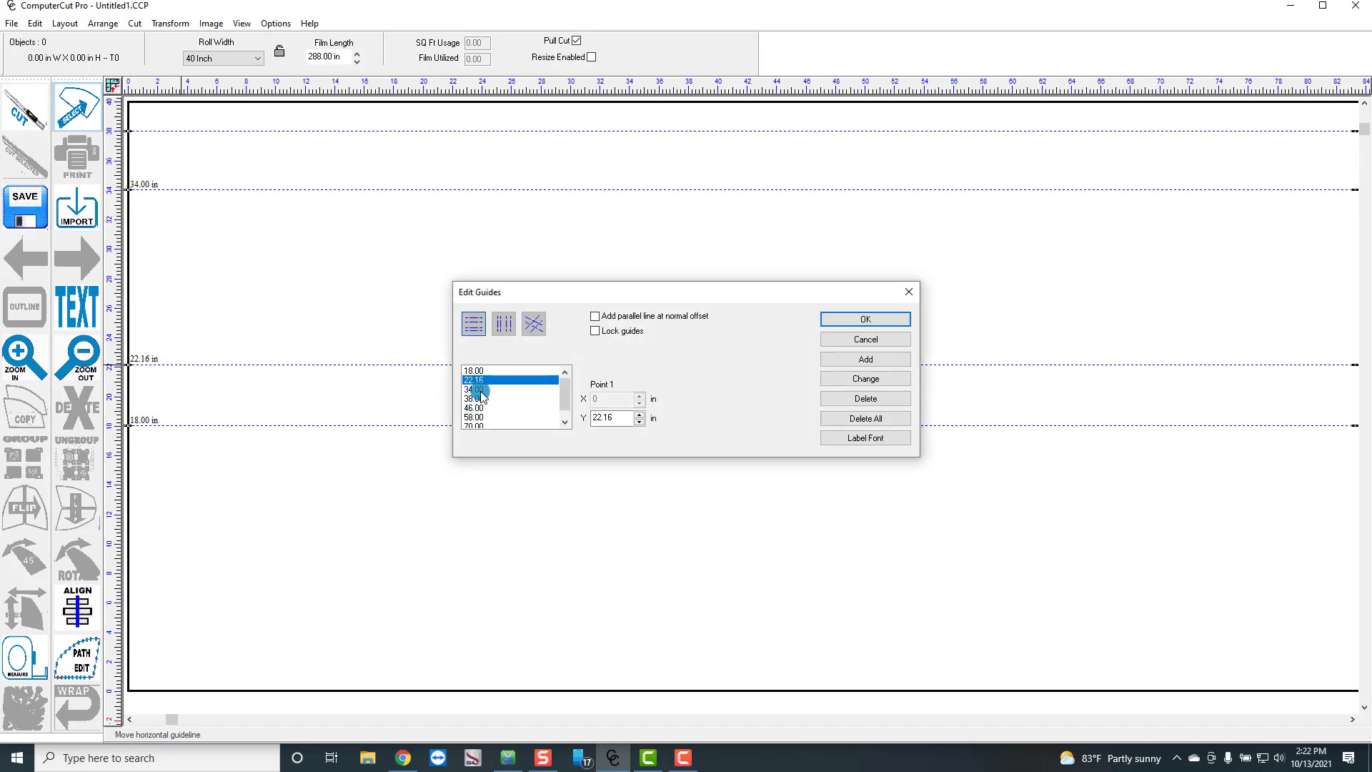
pyautogui.click(862, 398)
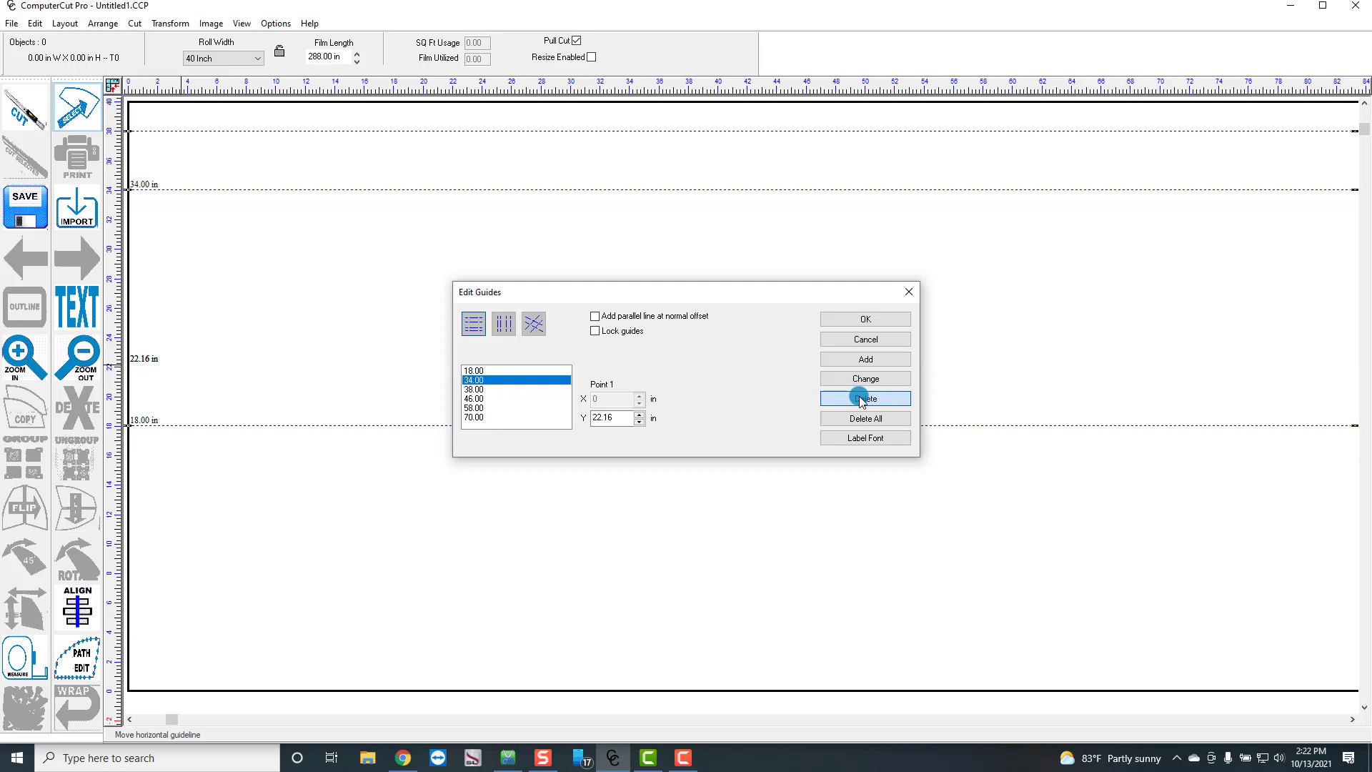
pyautogui.click(863, 318)
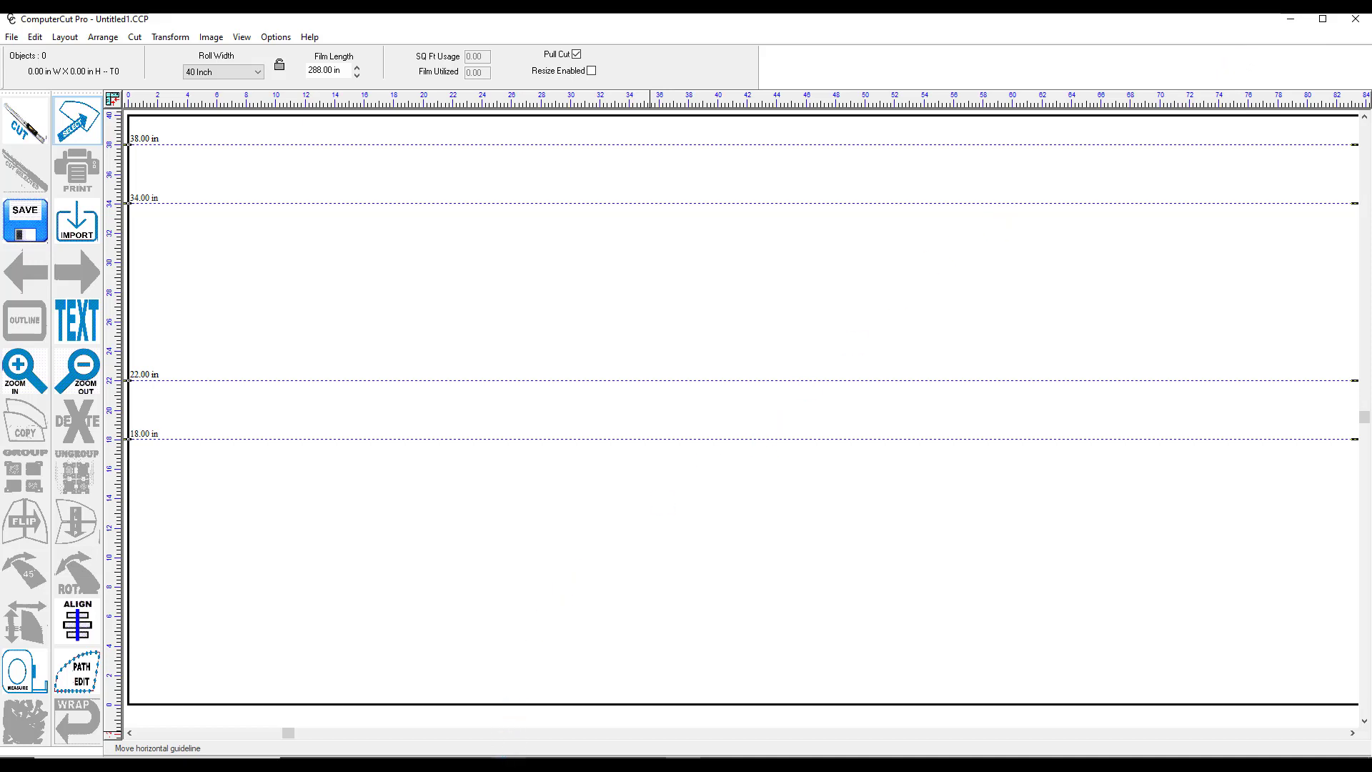
# - Switch to the ComputerCut Pro pattern database and choose Auto Window Tinting, year 2021, make Ford, model Mustang
pyautogui.click(505, 765)
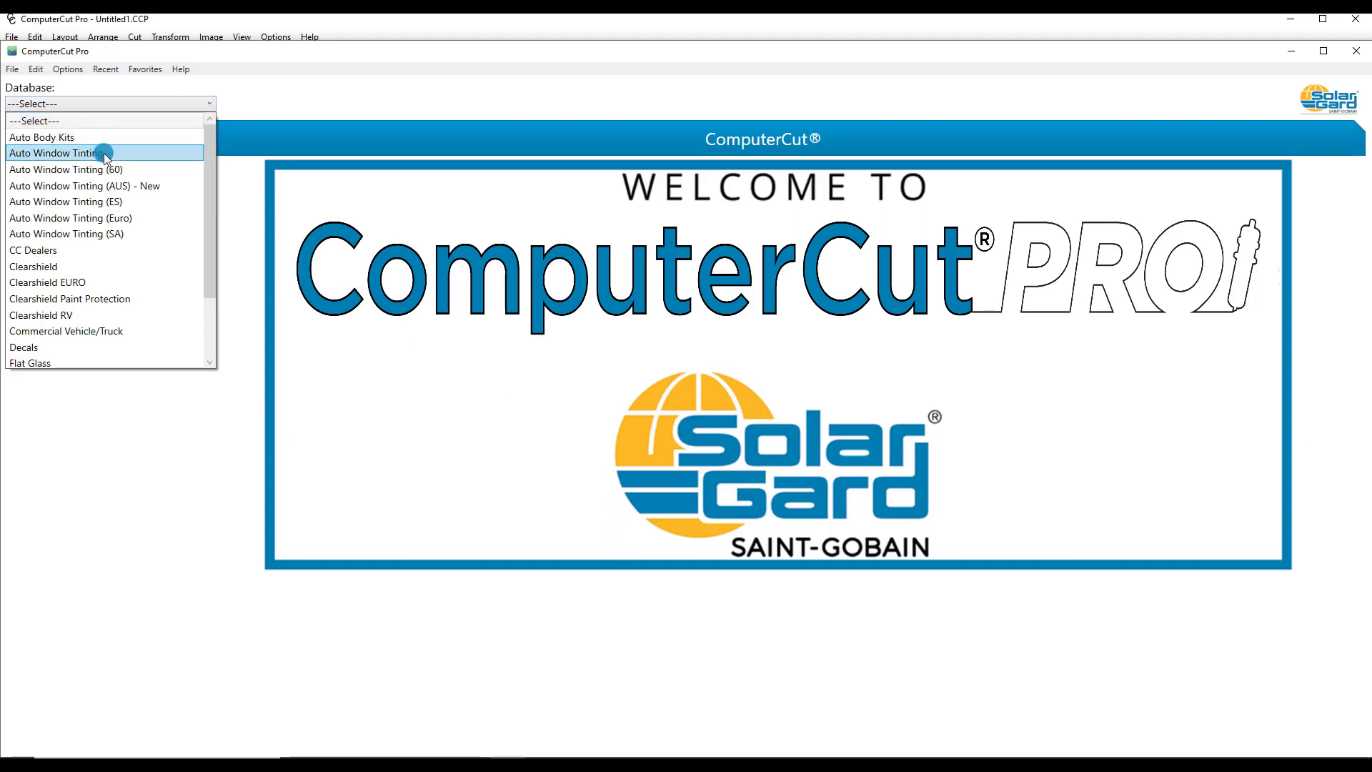
pyautogui.click(103, 153)
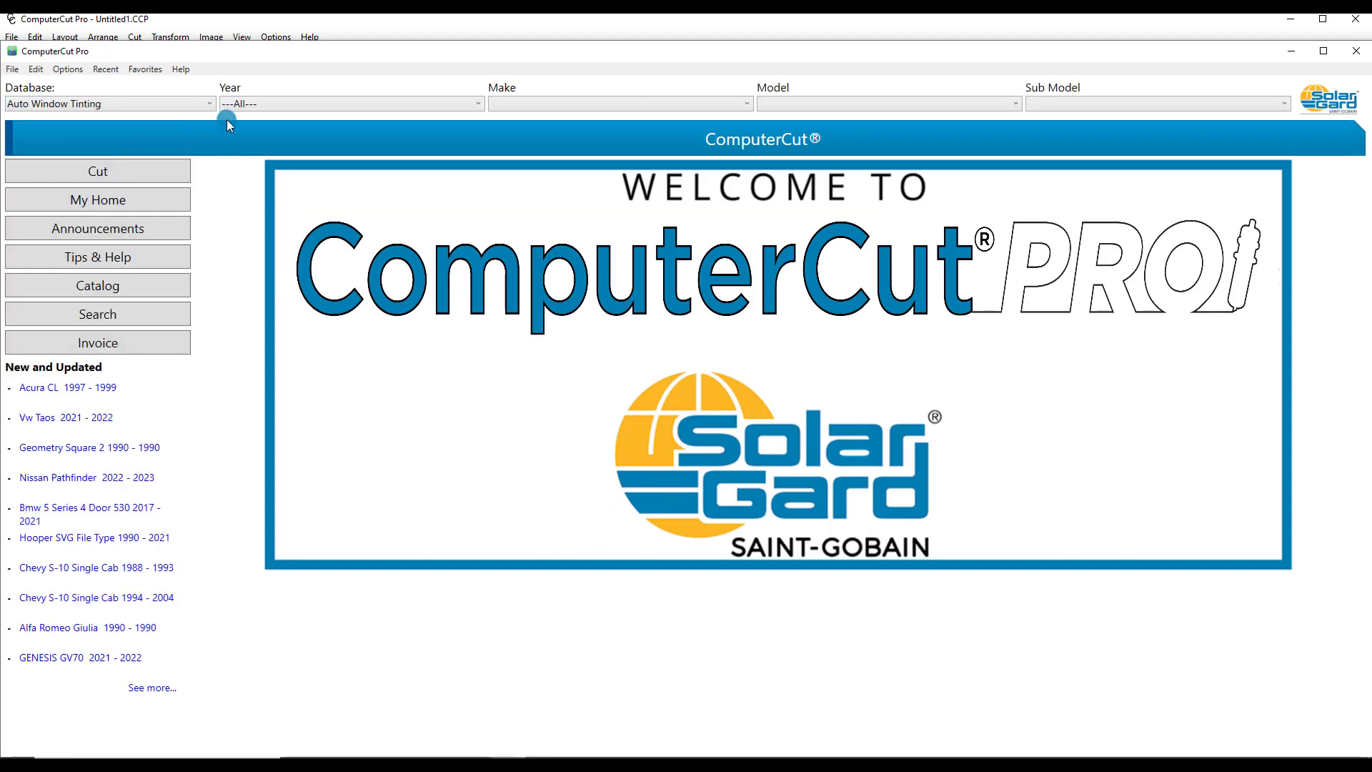
pyautogui.click(264, 103)
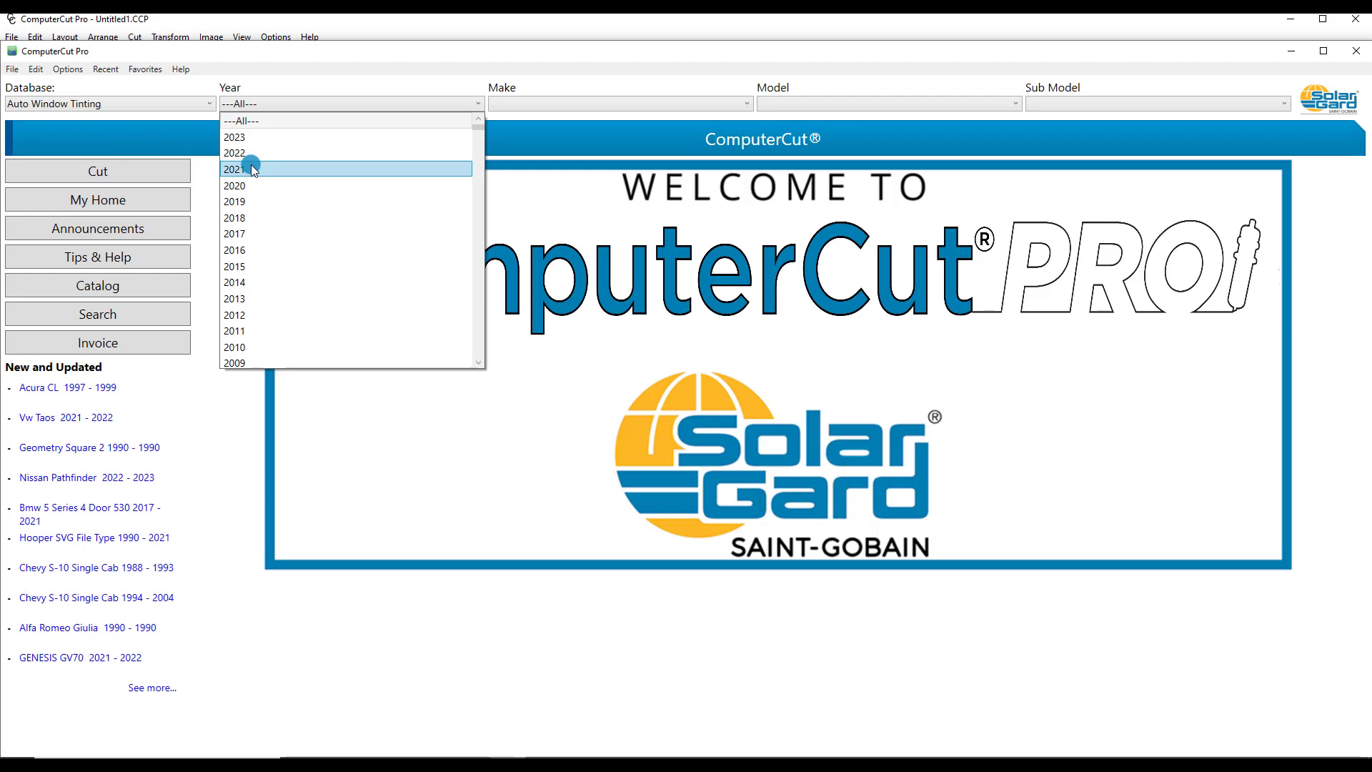
pyautogui.click(251, 165)
pyautogui.click(535, 105)
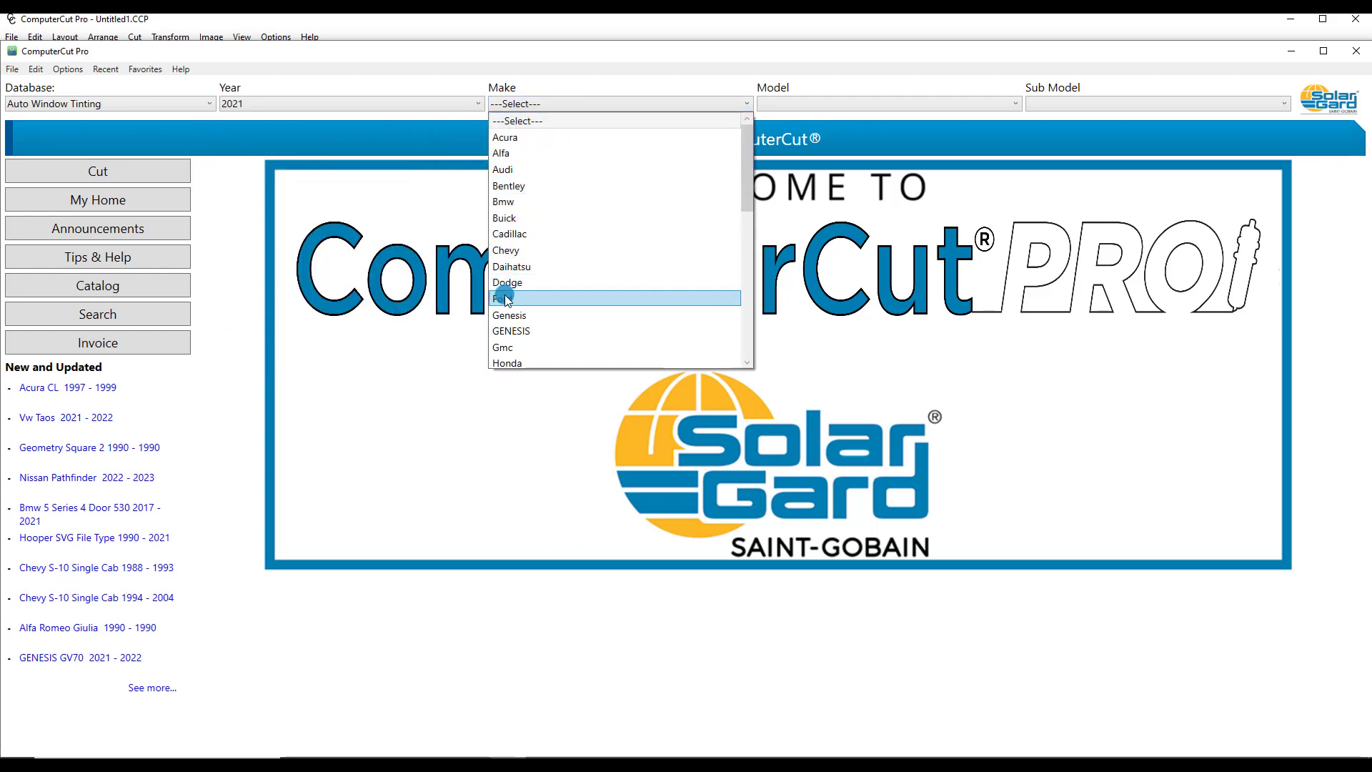
pyautogui.click(505, 299)
pyautogui.click(799, 103)
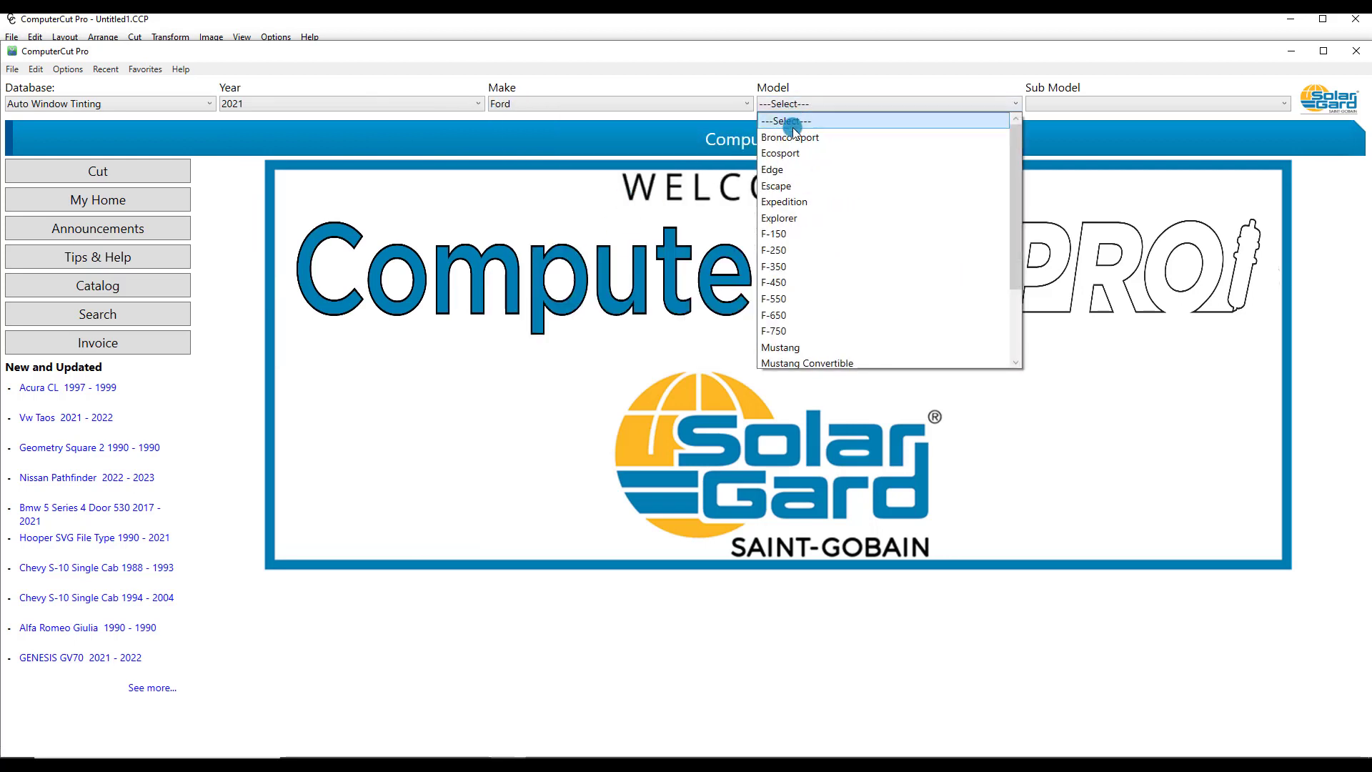
pyautogui.click(786, 348)
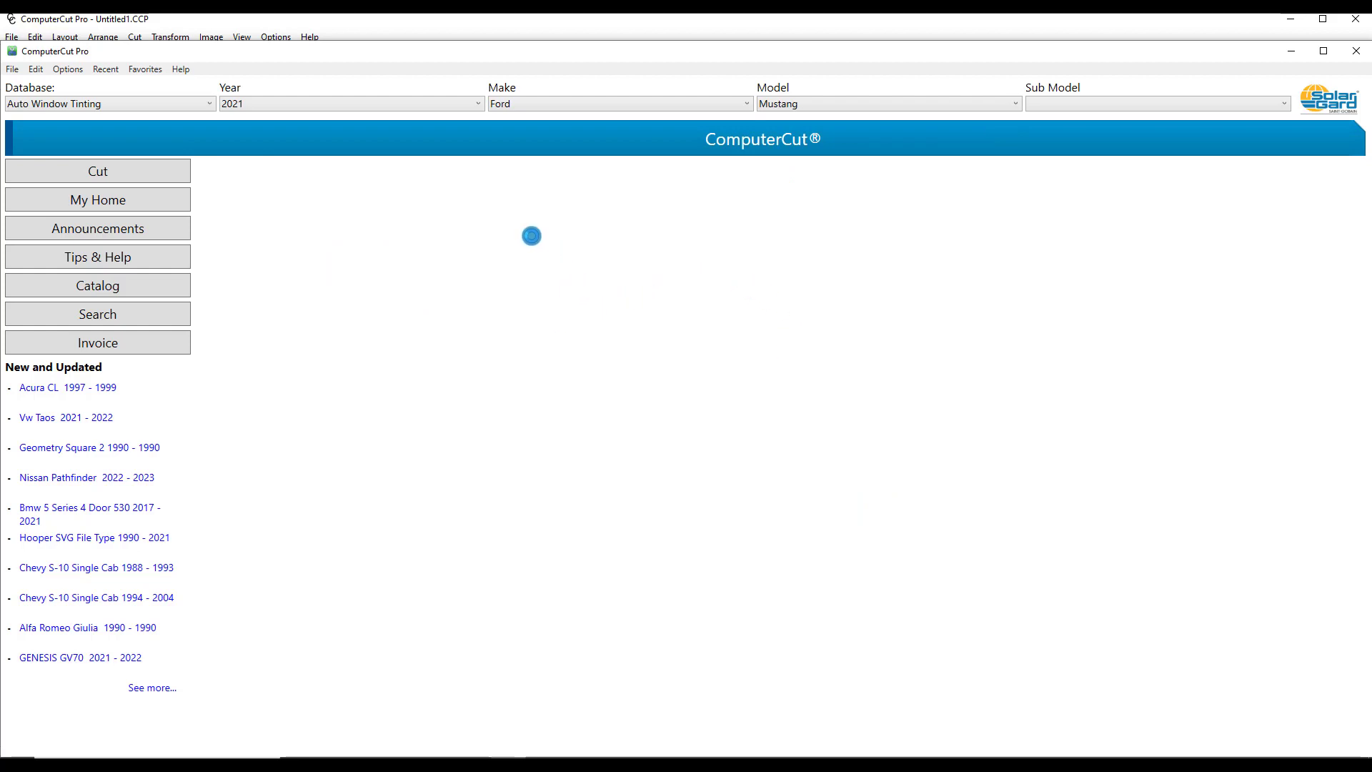
# - Select the black and red front side window patterns of the 2015 - 2021 Ford Mustang and send them to the cutting workspace
pyautogui.click(1324, 51)
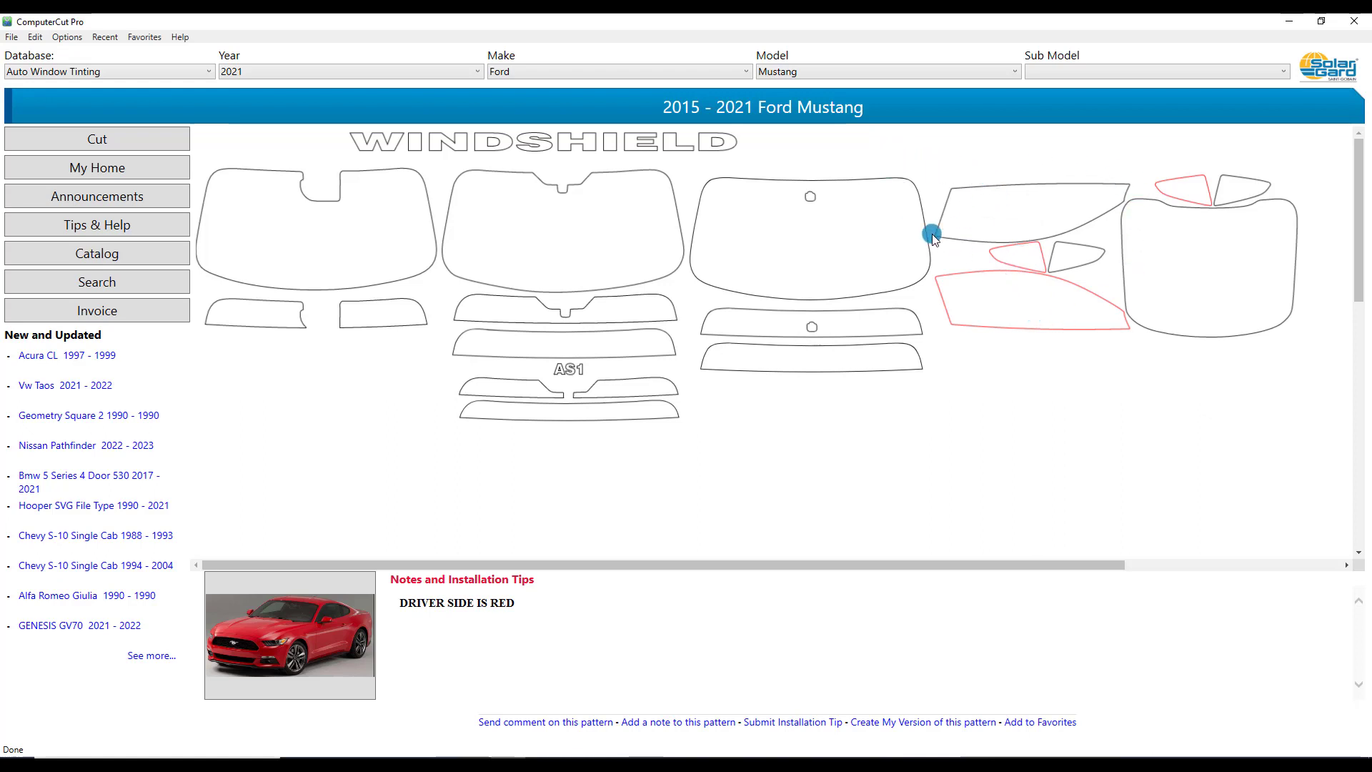
pyautogui.click(1034, 307)
pyautogui.click(1027, 229)
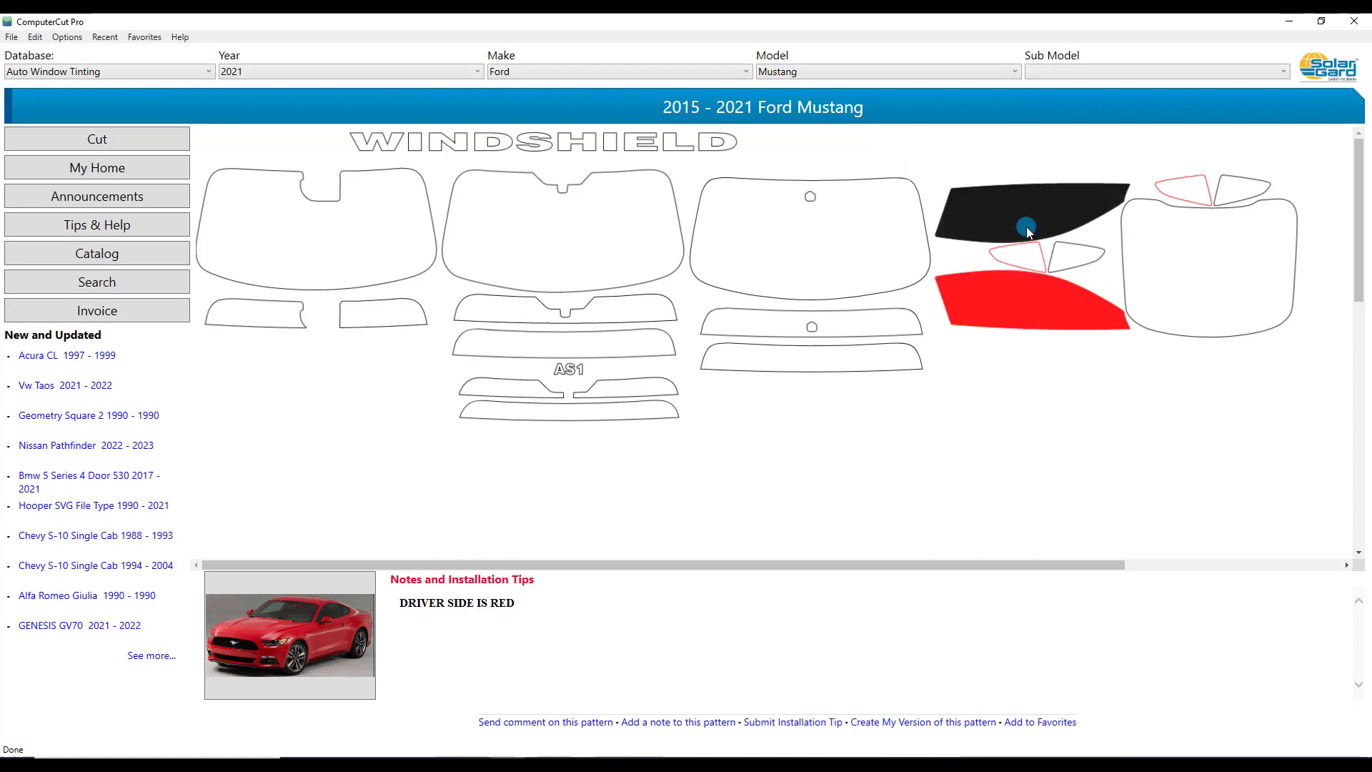
pyautogui.click(163, 145)
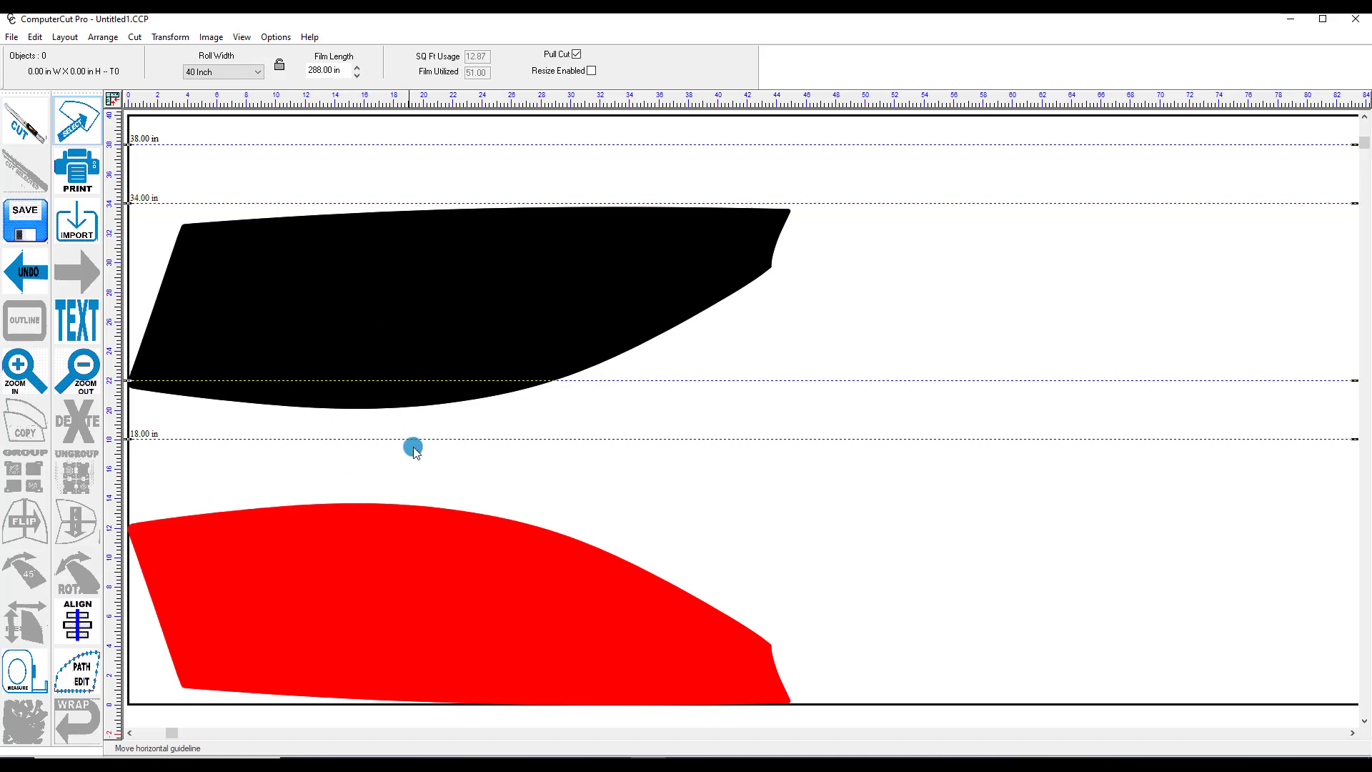
# - Move the black window pattern so its lower edge rests on the 22 in guide, and rotate it slightly clockwise
pyautogui.moveTo(379, 318); pyautogui.dragTo(419, 211)
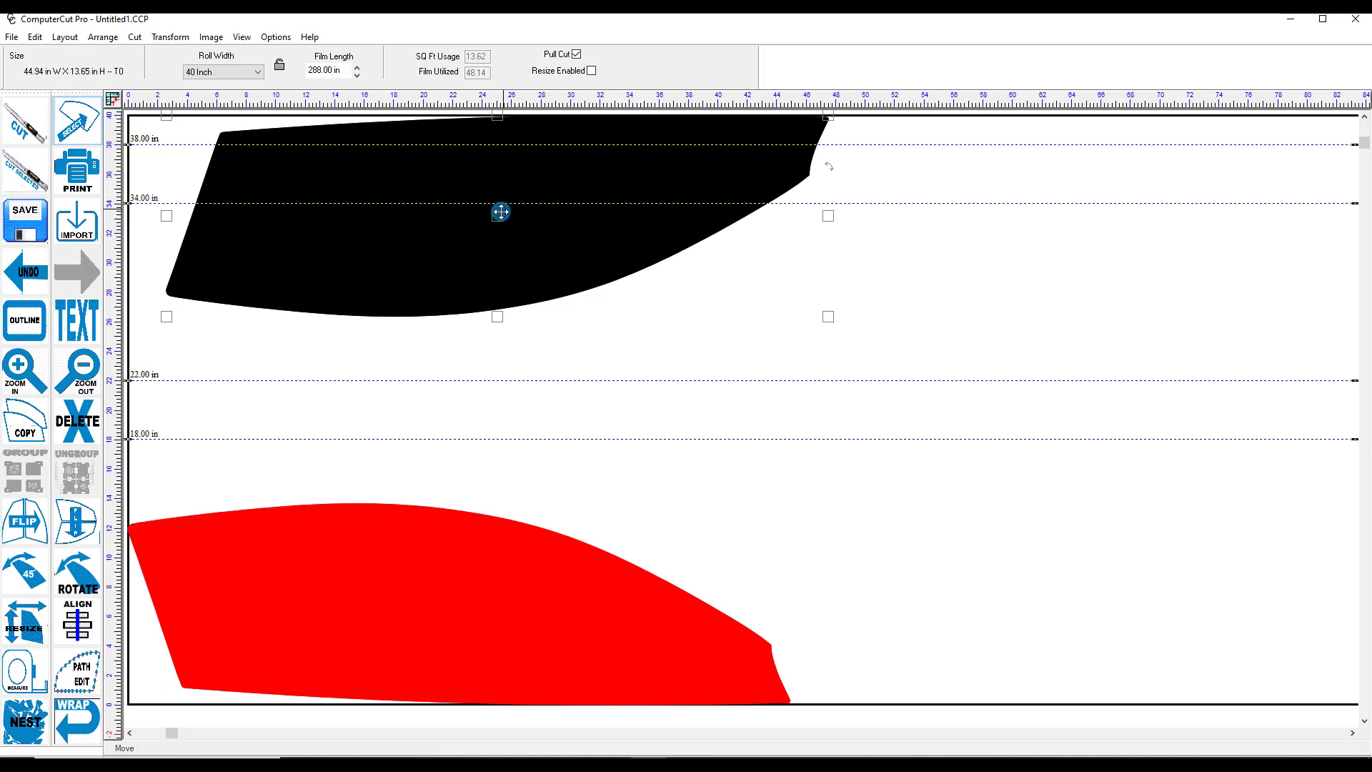
pyautogui.moveTo(498, 213); pyautogui.dragTo(469, 280)
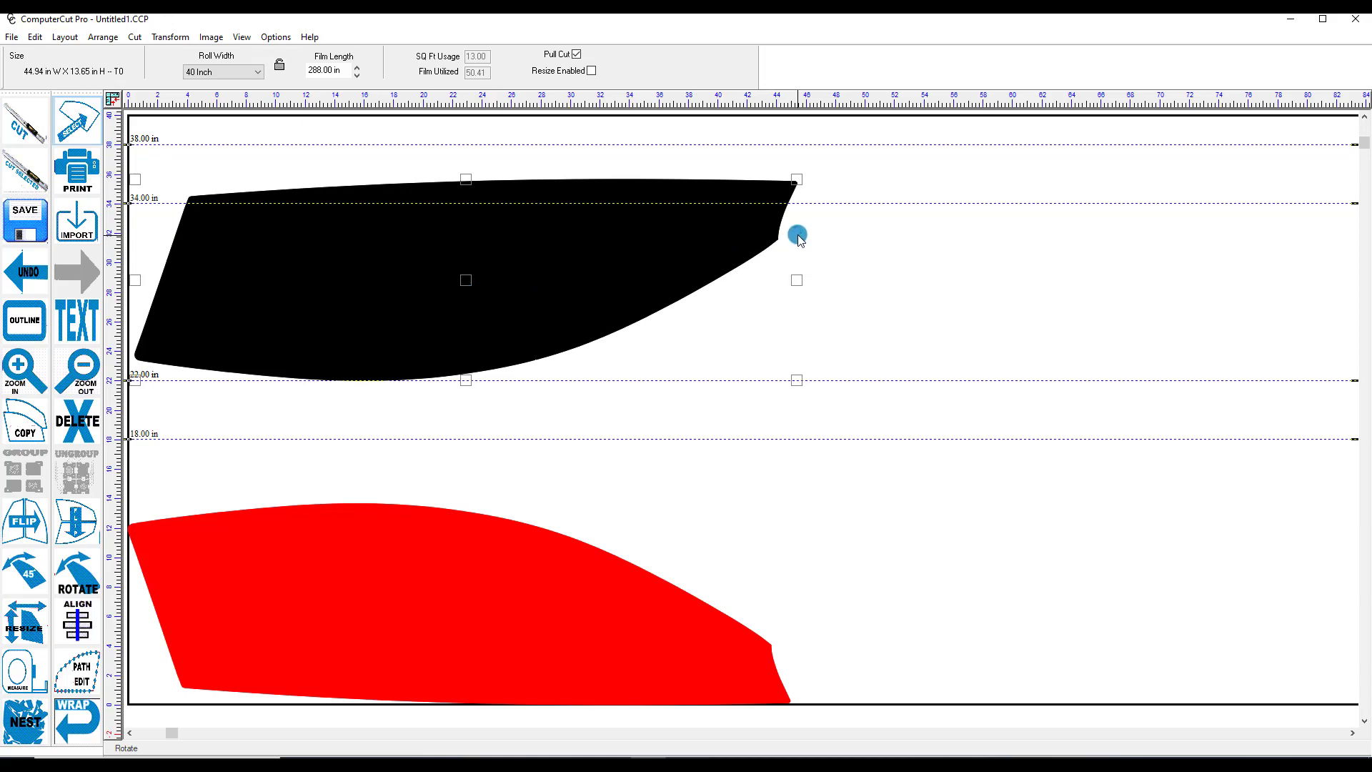
pyautogui.moveTo(795, 227)
pyautogui.mouseDown()
pyautogui.moveTo(795, 273)
pyautogui.moveTo(799, 229)
pyautogui.mouseUp()
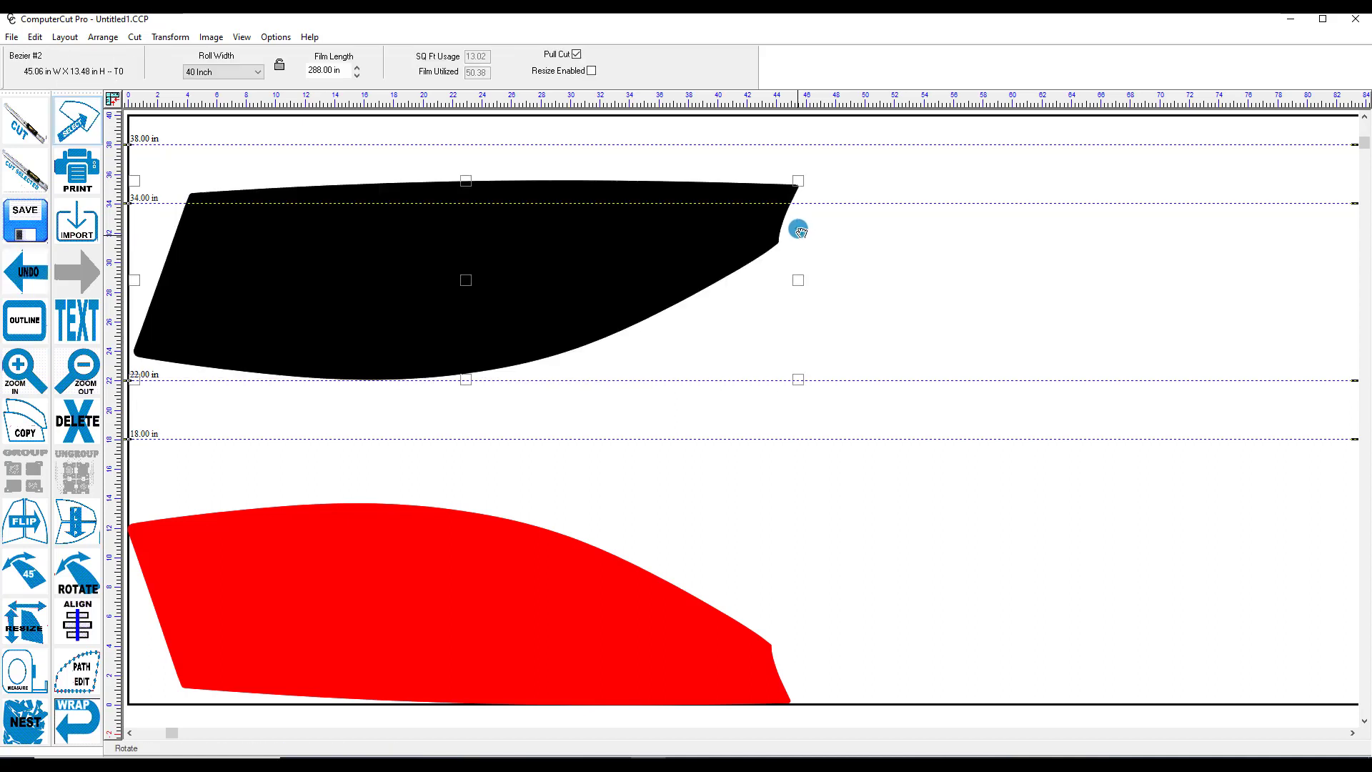
# - Select the red and black window patterns one at a time
pyautogui.click(567, 553)
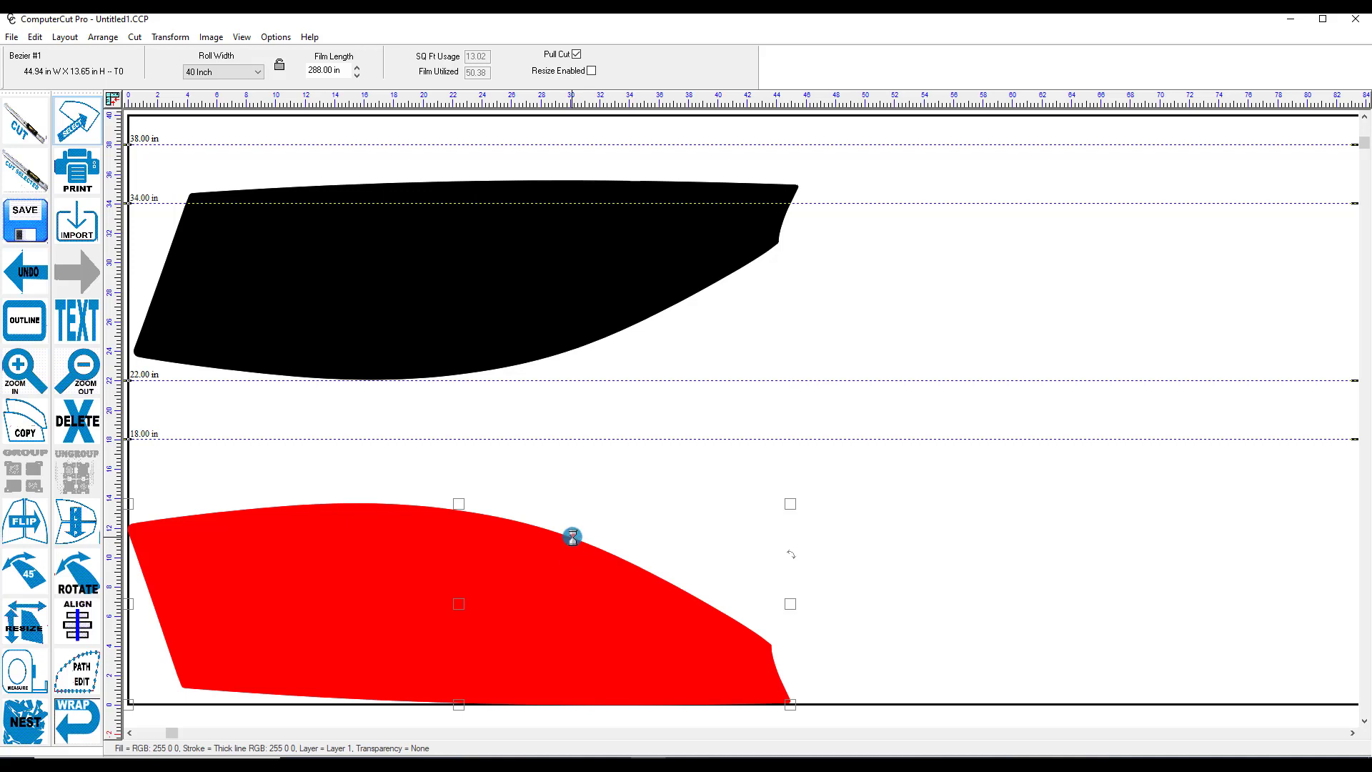
pyautogui.moveTo(572, 537); pyautogui.dragTo(560, 555)
pyautogui.click(599, 534)
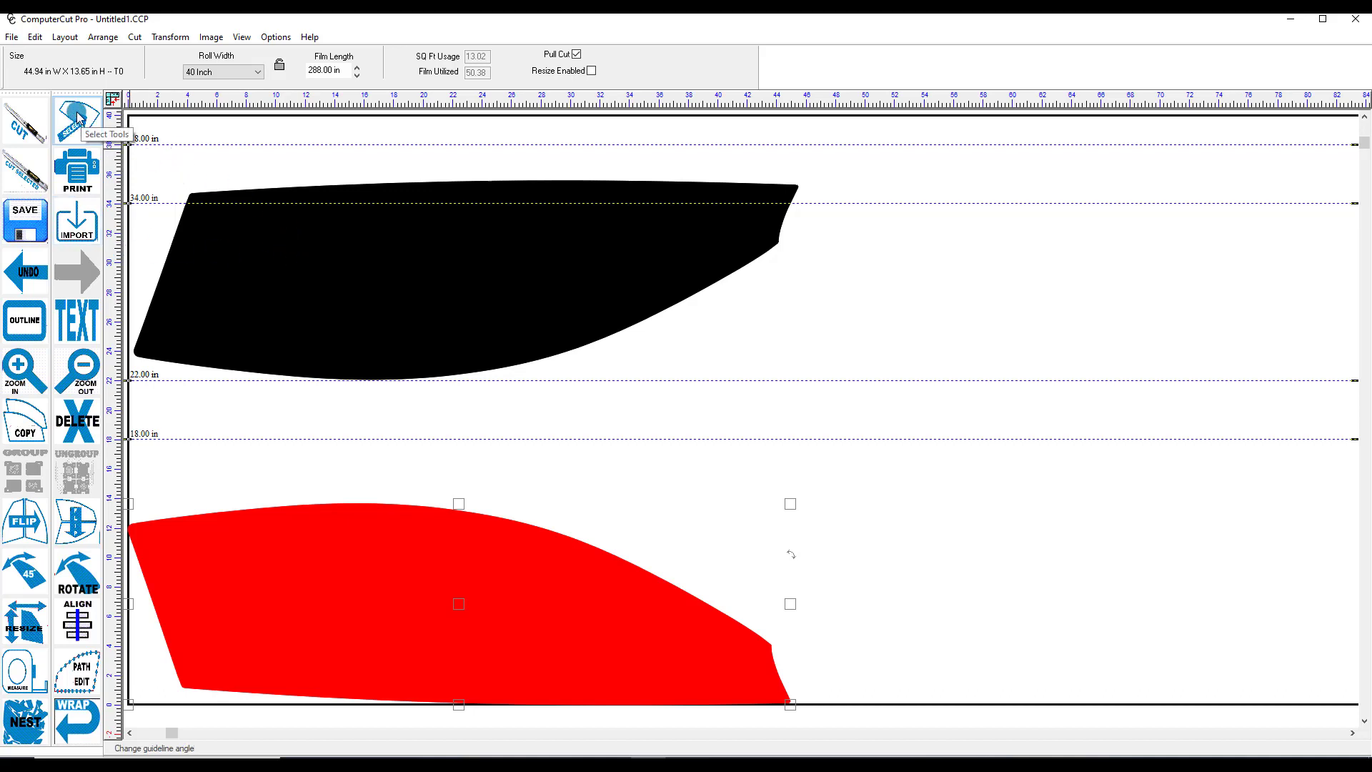
pyautogui.click(237, 234)
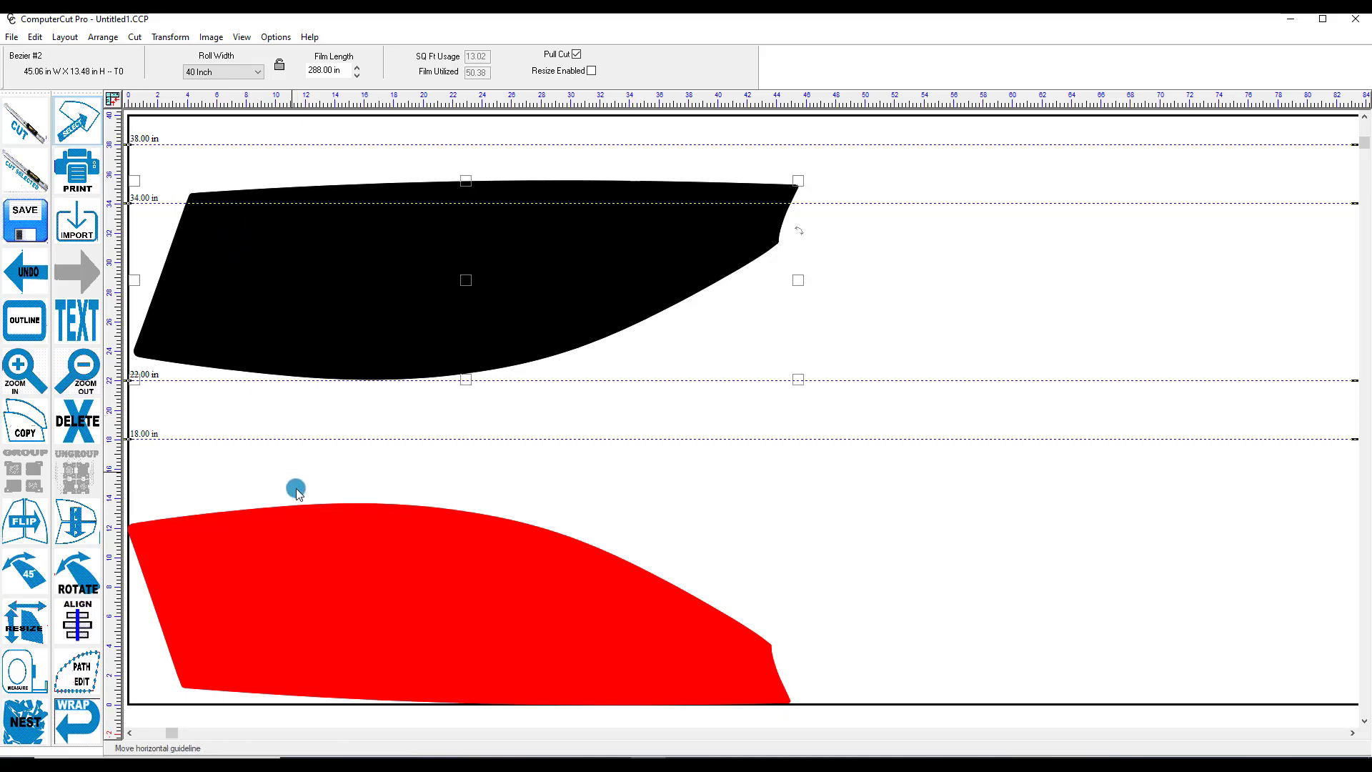
pyautogui.click(327, 546)
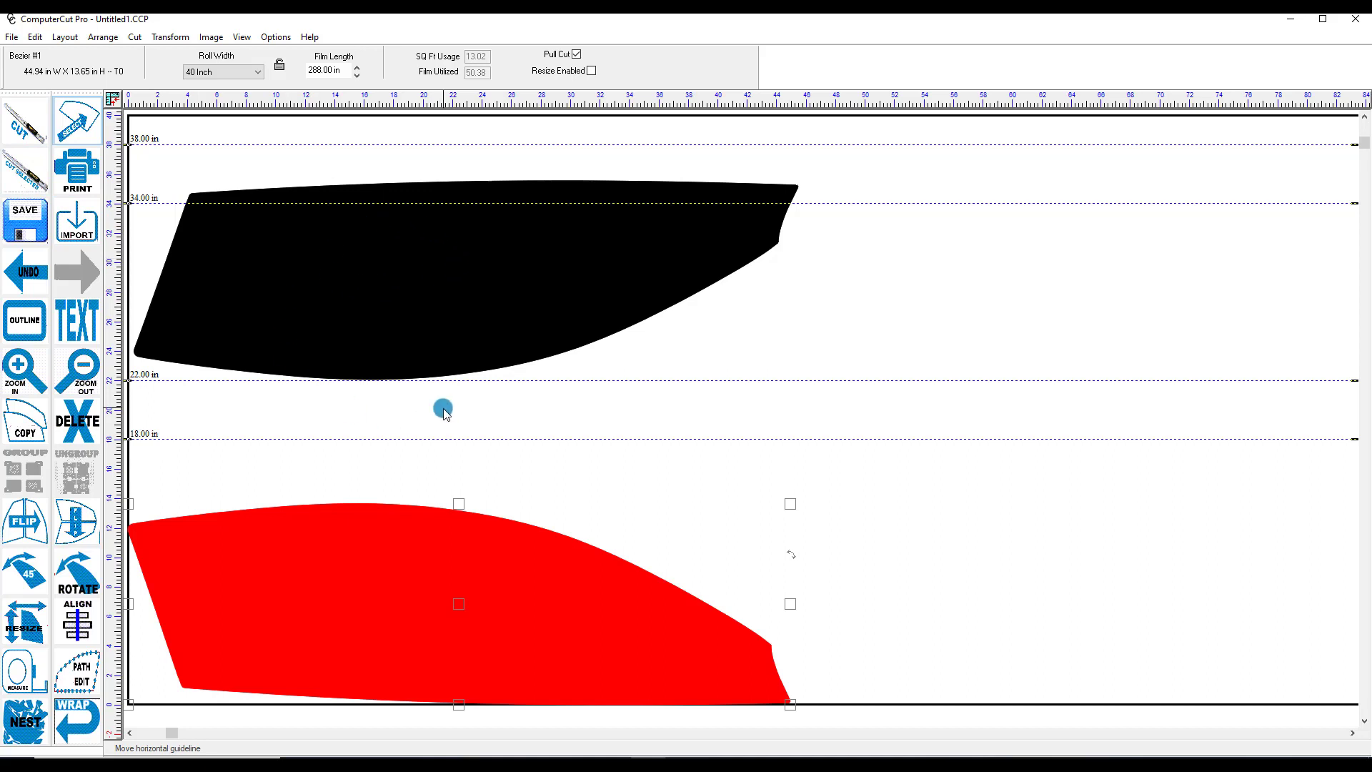
# - Move the black window pattern down over the red one and back up, with its lower edge at about 24 in
pyautogui.click(265, 200)
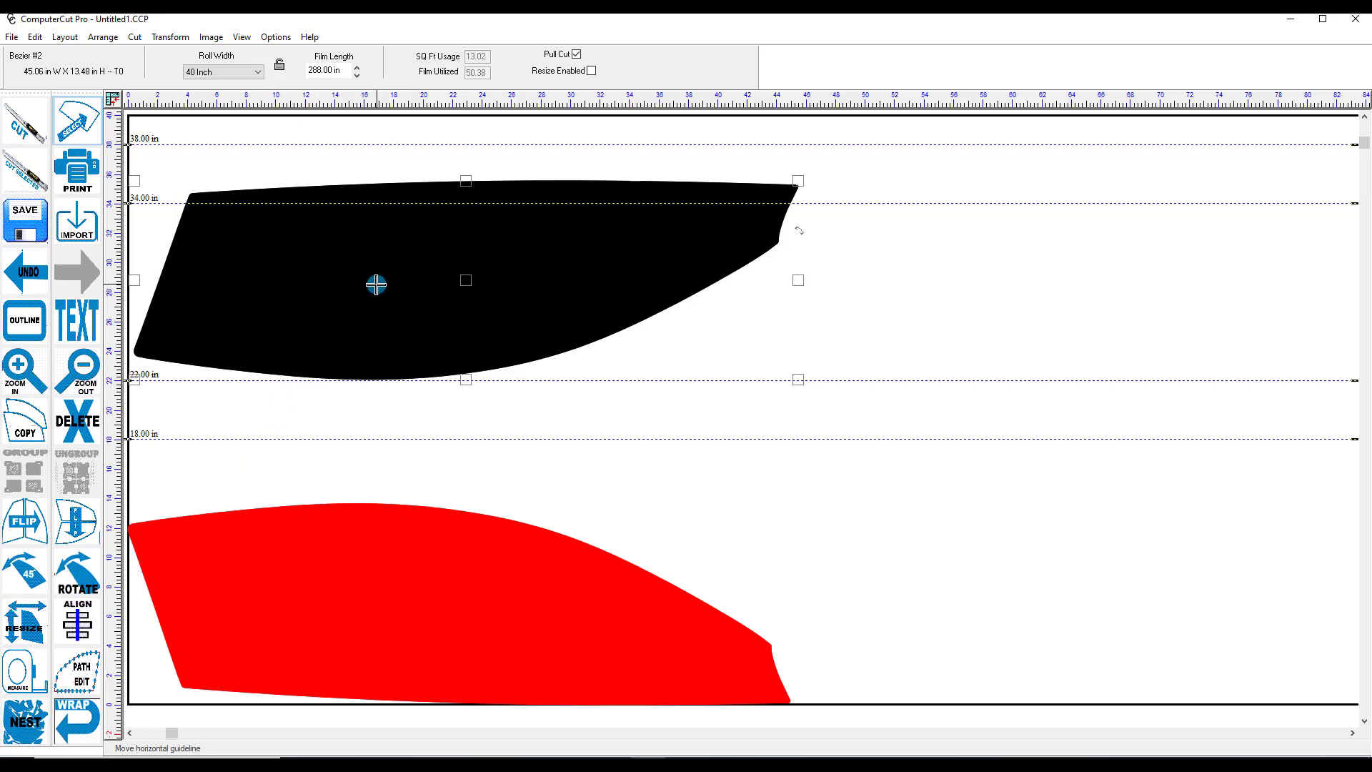
pyautogui.moveTo(376, 285); pyautogui.dragTo(323, 611)
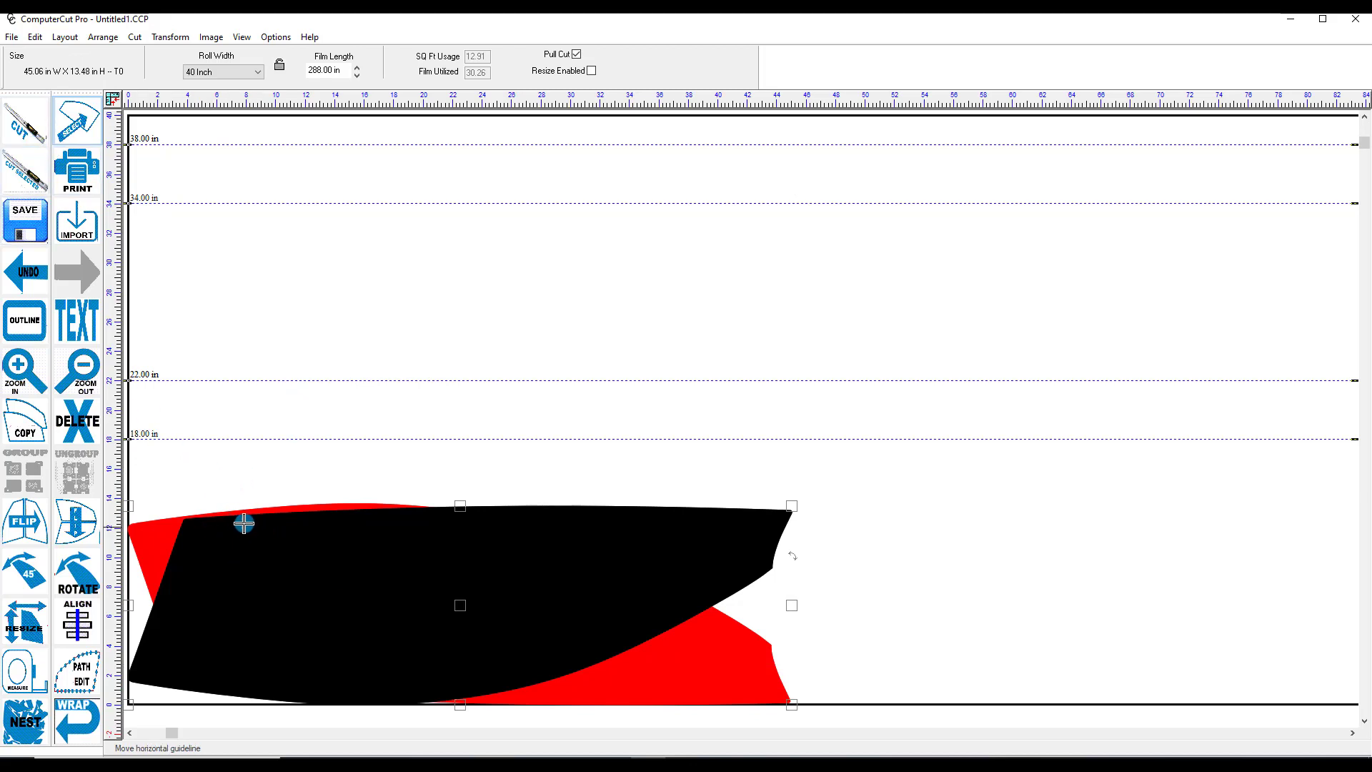
pyautogui.hotkey('ctrl', 'z')
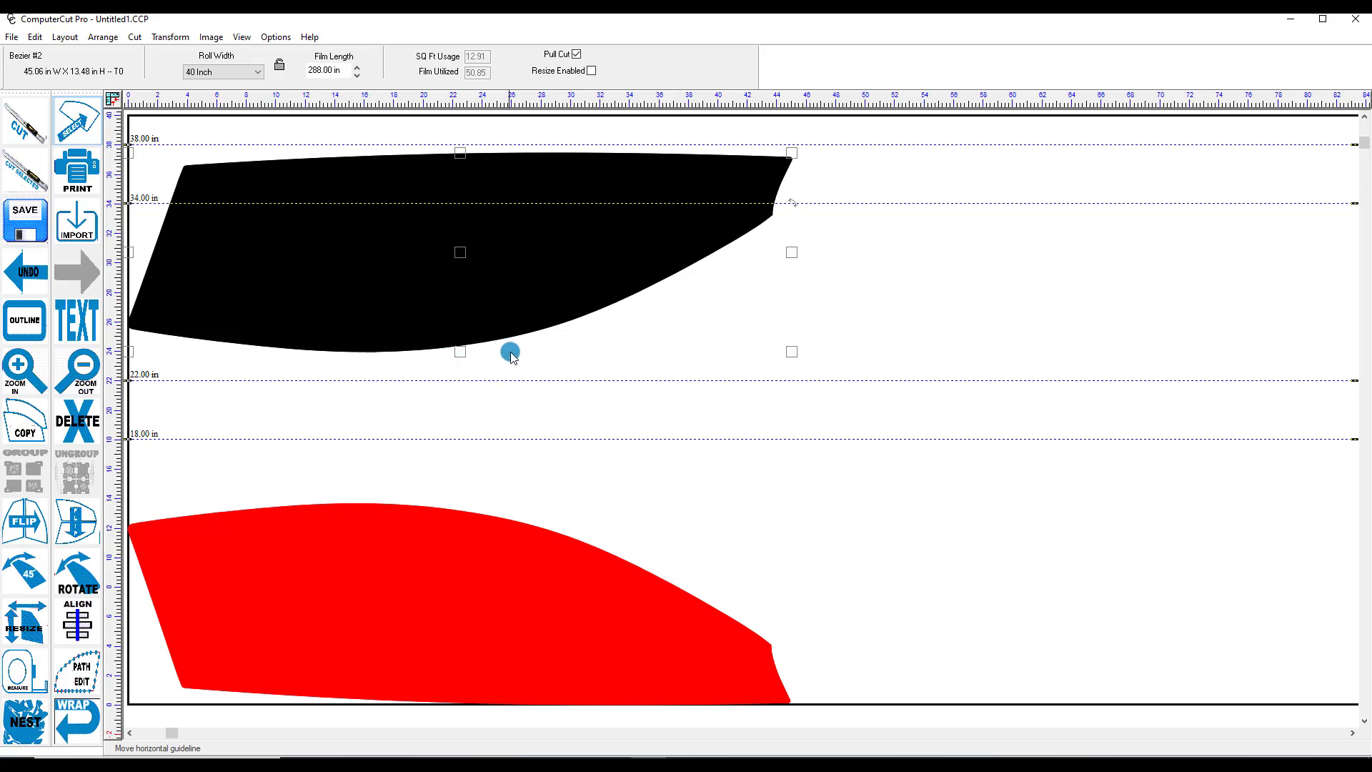
# - Check the available printers in the print settings and close them without printing
pyautogui.click(86, 171)
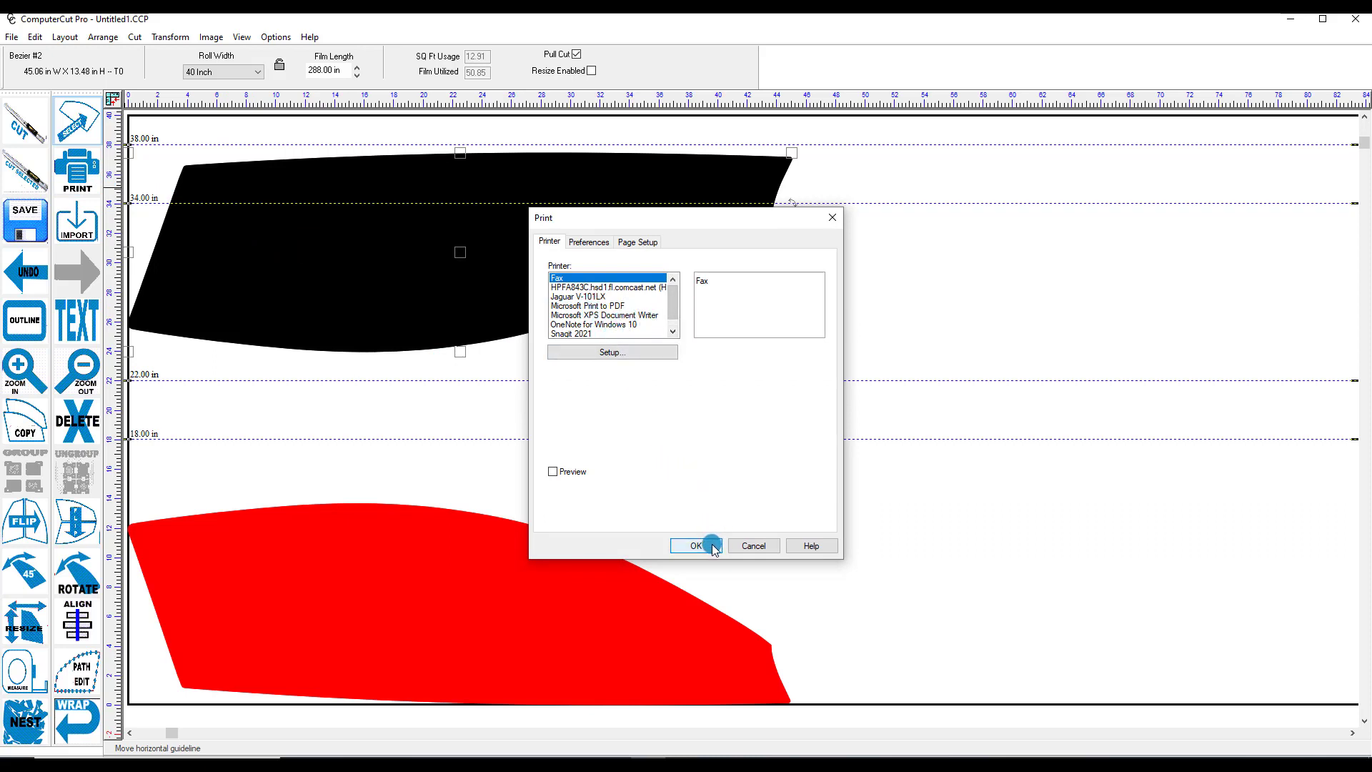
pyautogui.click(813, 555)
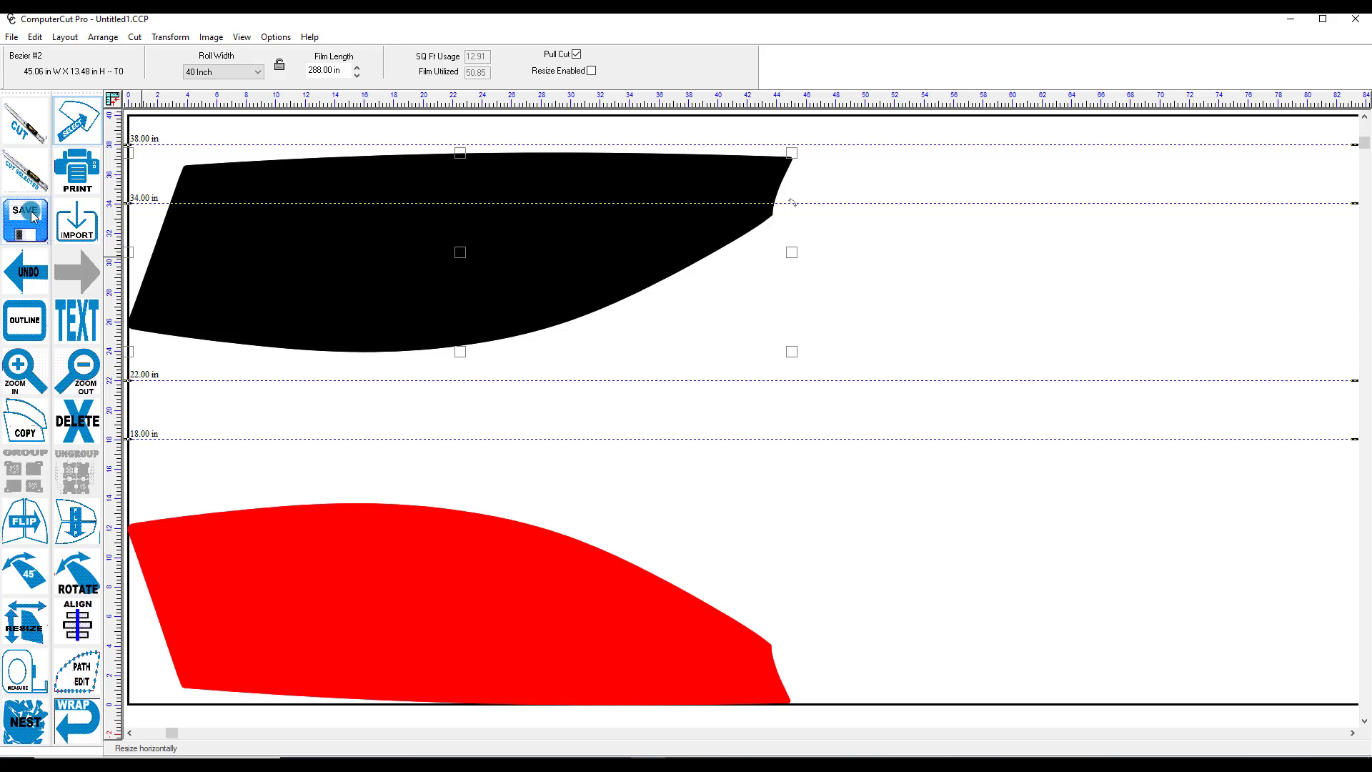
# - Save the window layout to the pattern database under the category Ford Windows with the name @ Front
pyautogui.click(32, 217)
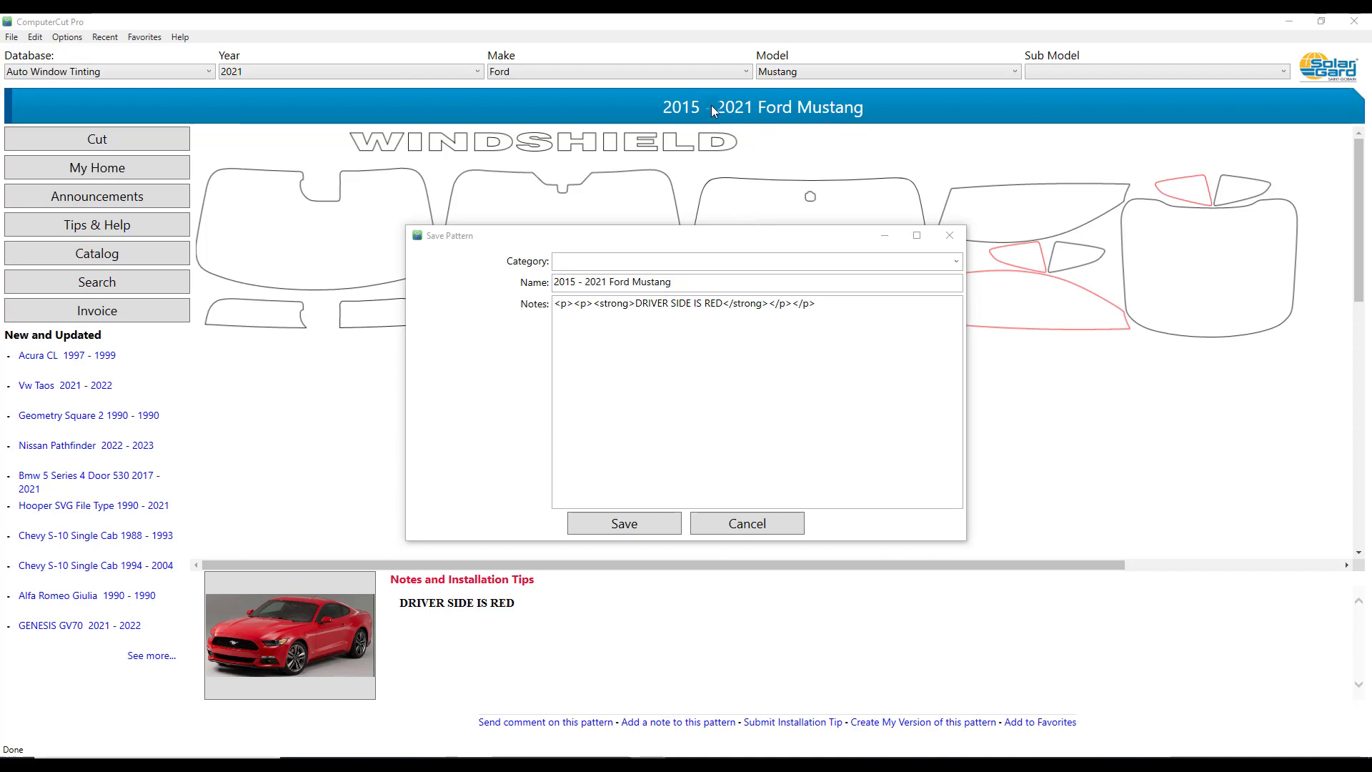
pyautogui.click(604, 262)
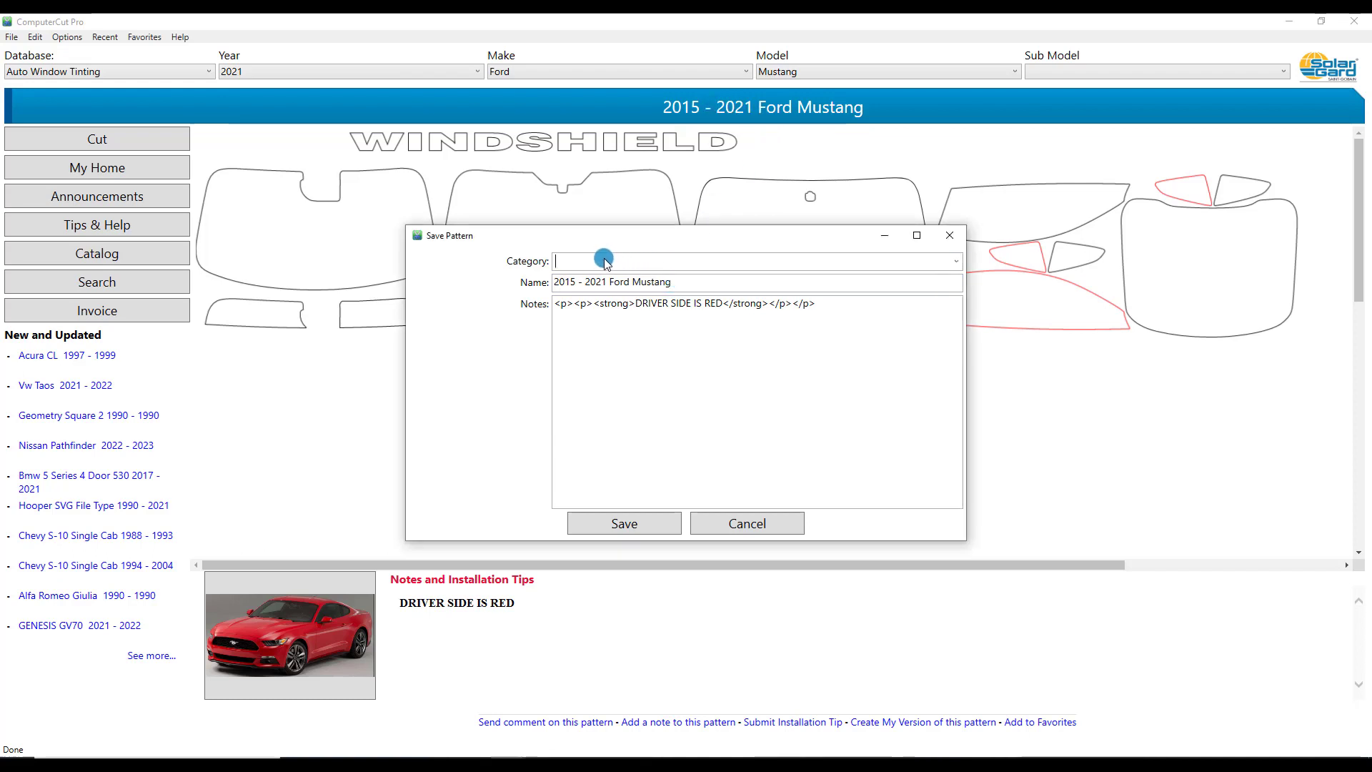
pyautogui.moveTo(678, 284); pyautogui.dragTo(547, 272)
pyautogui.press('BackSpace')
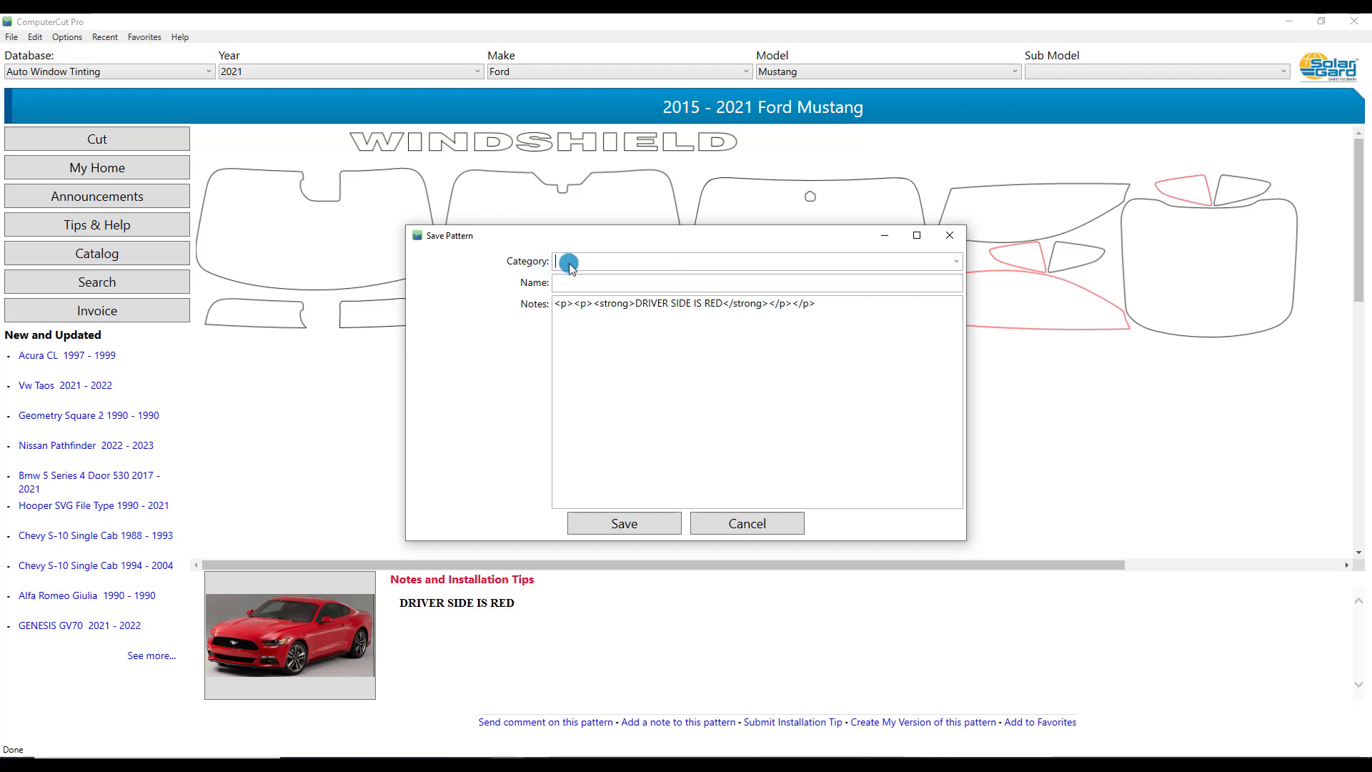
pyautogui.click(569, 264)
pyautogui.write('For')
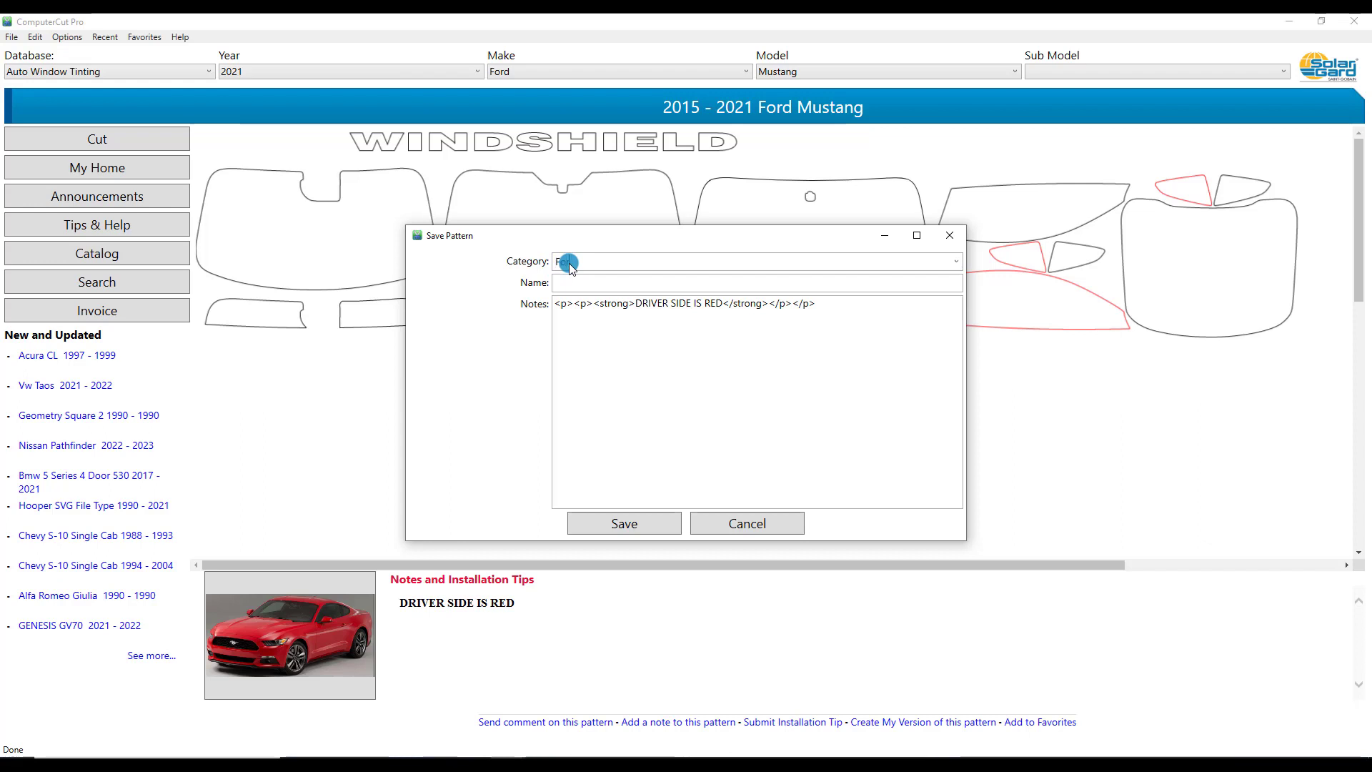
pyautogui.write('d Windows')
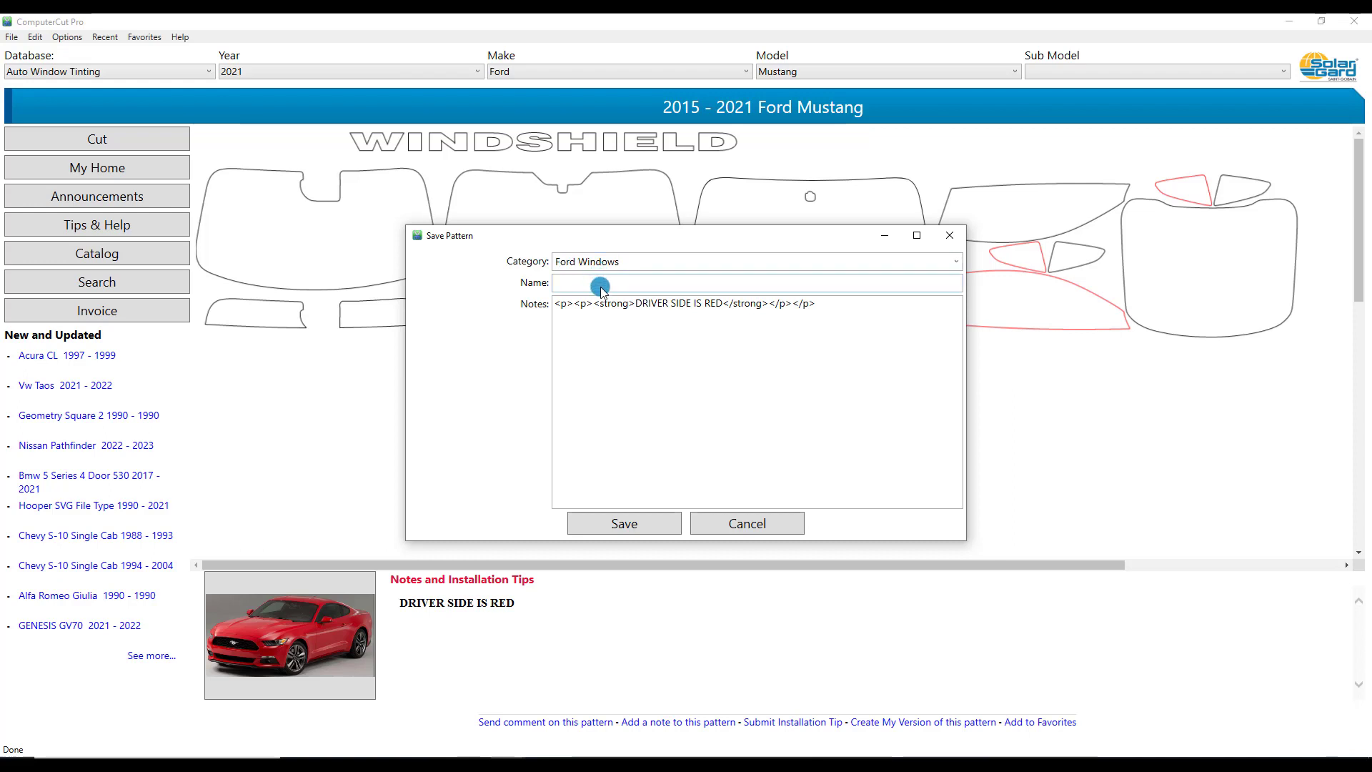
pyautogui.click(594, 283)
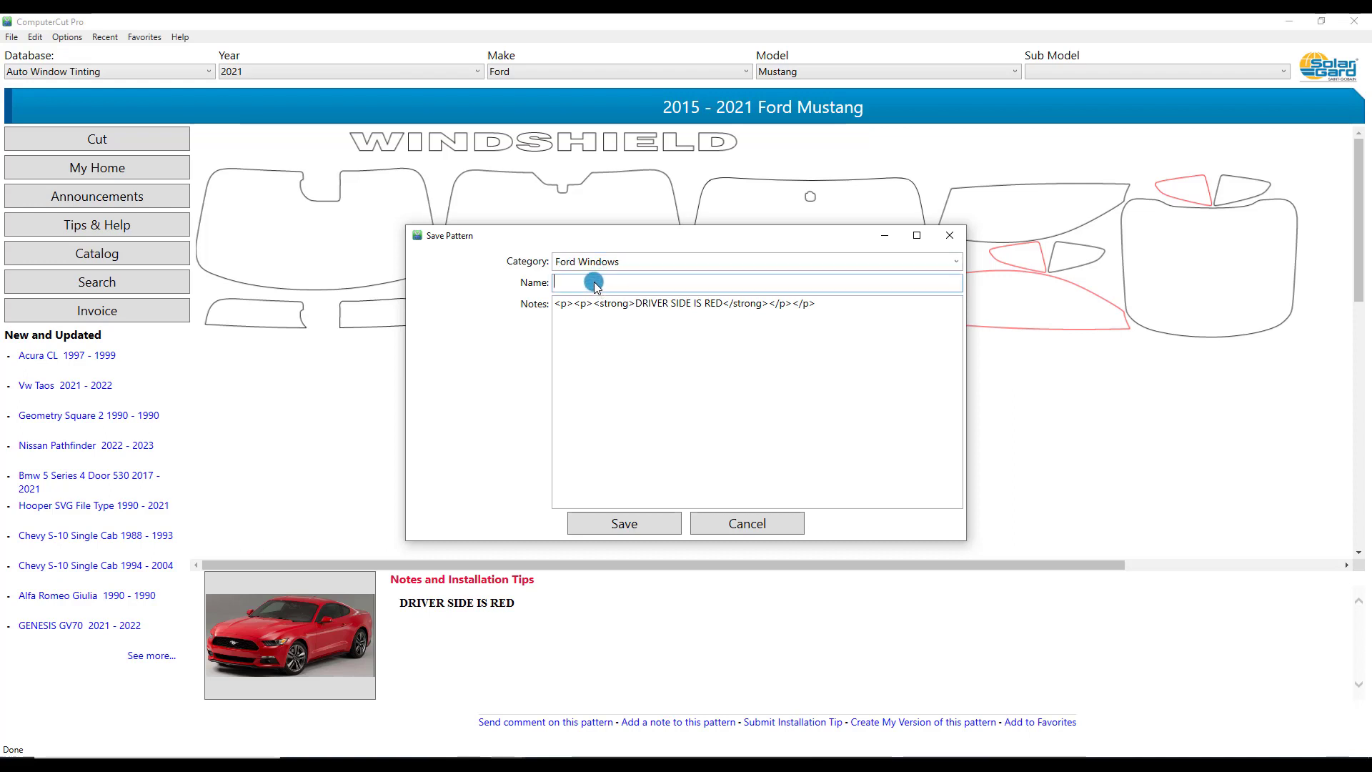
pyautogui.write('@ Front')
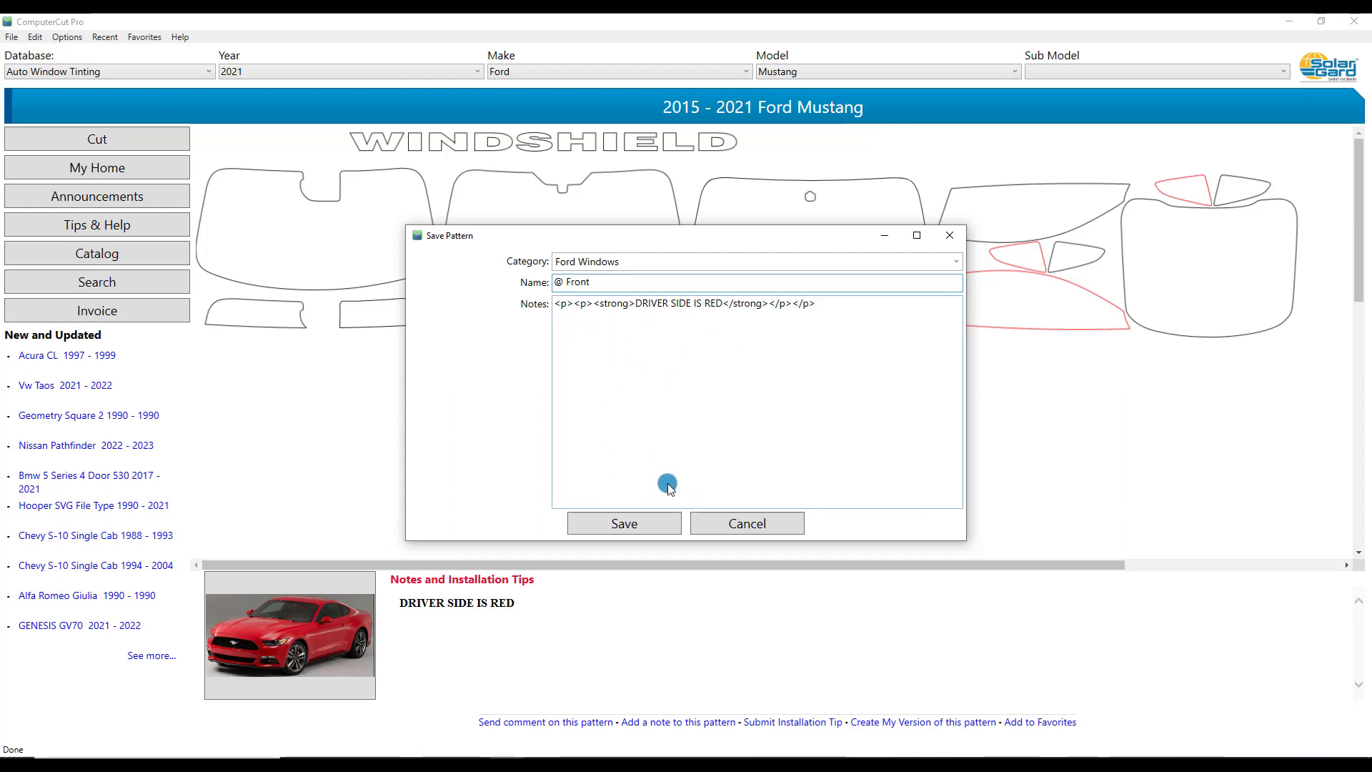
pyautogui.click(640, 522)
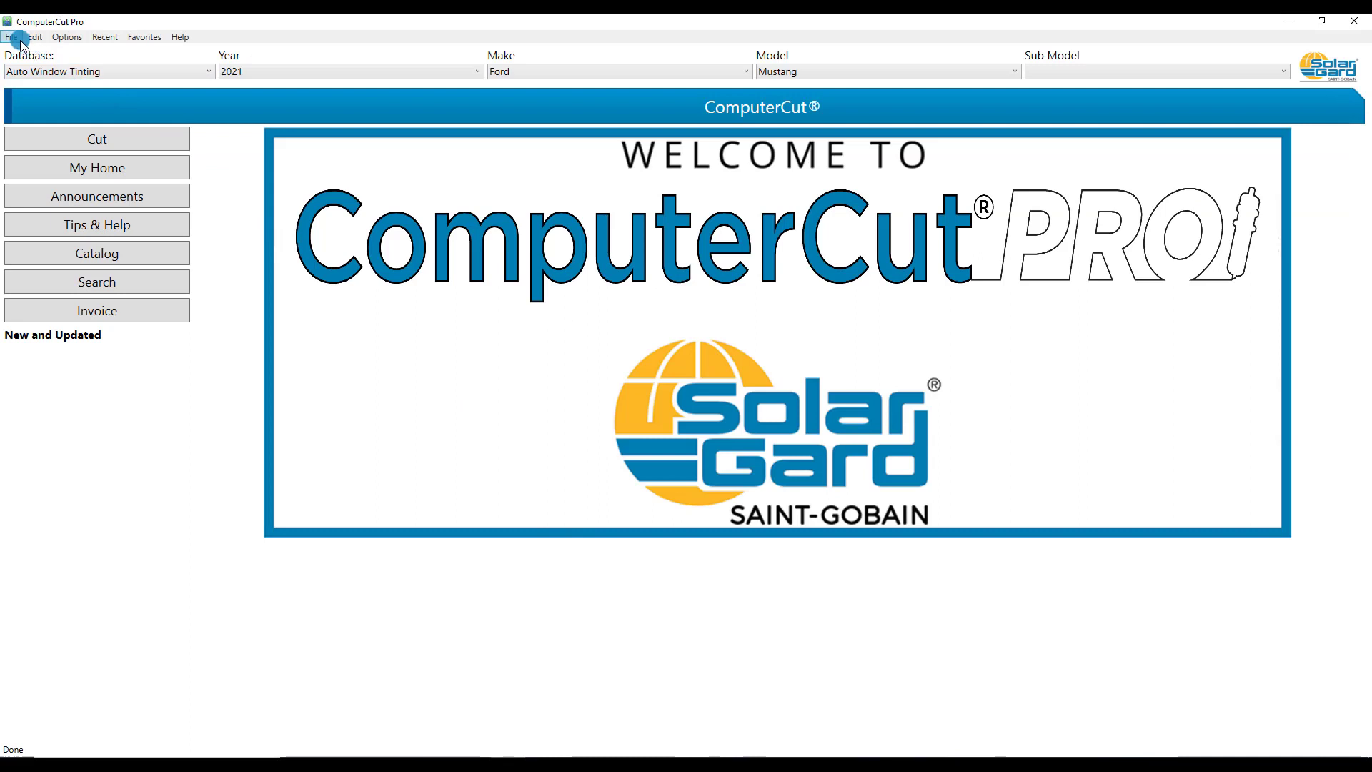
# - Load the saved @ Front pattern from the Ford Windows category of My Database into the cutting workspace
pyautogui.click(13, 37)
pyautogui.press('Escape')
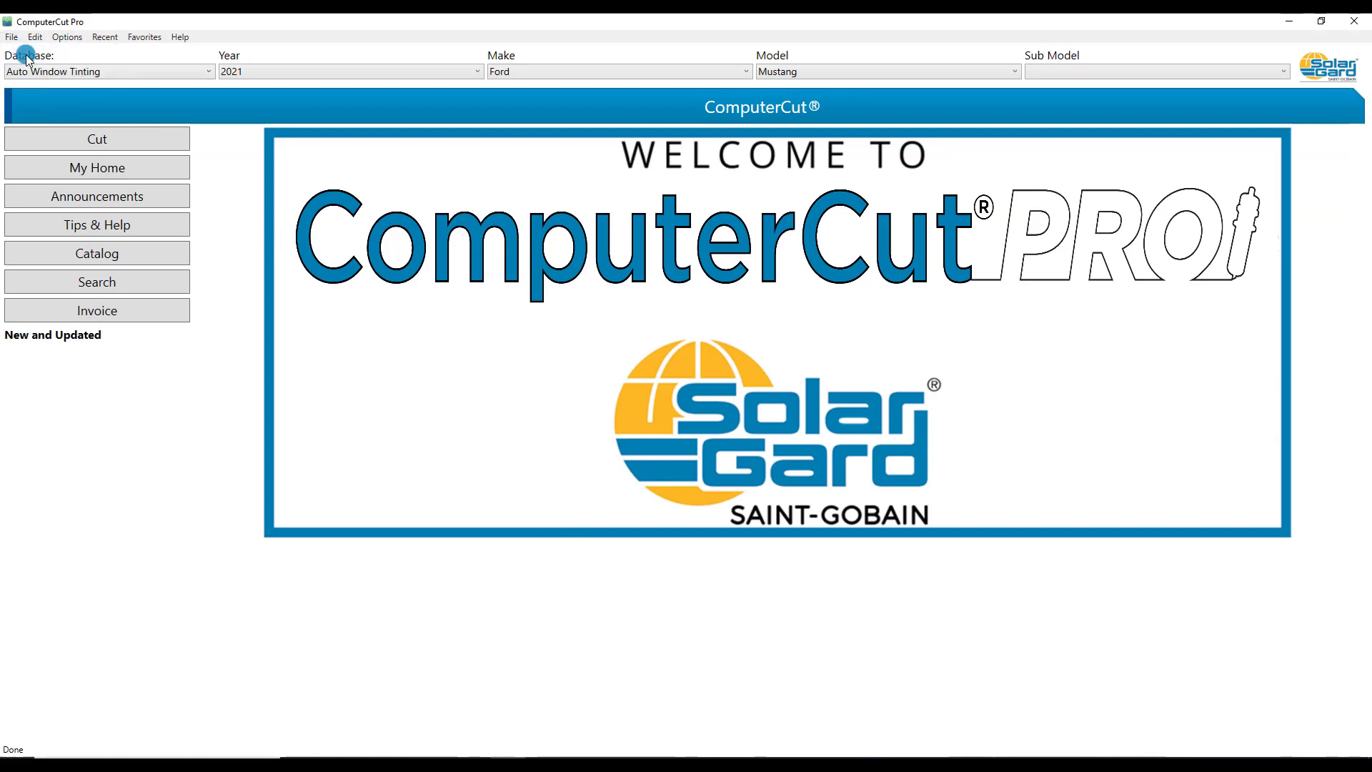
pyautogui.click(156, 71)
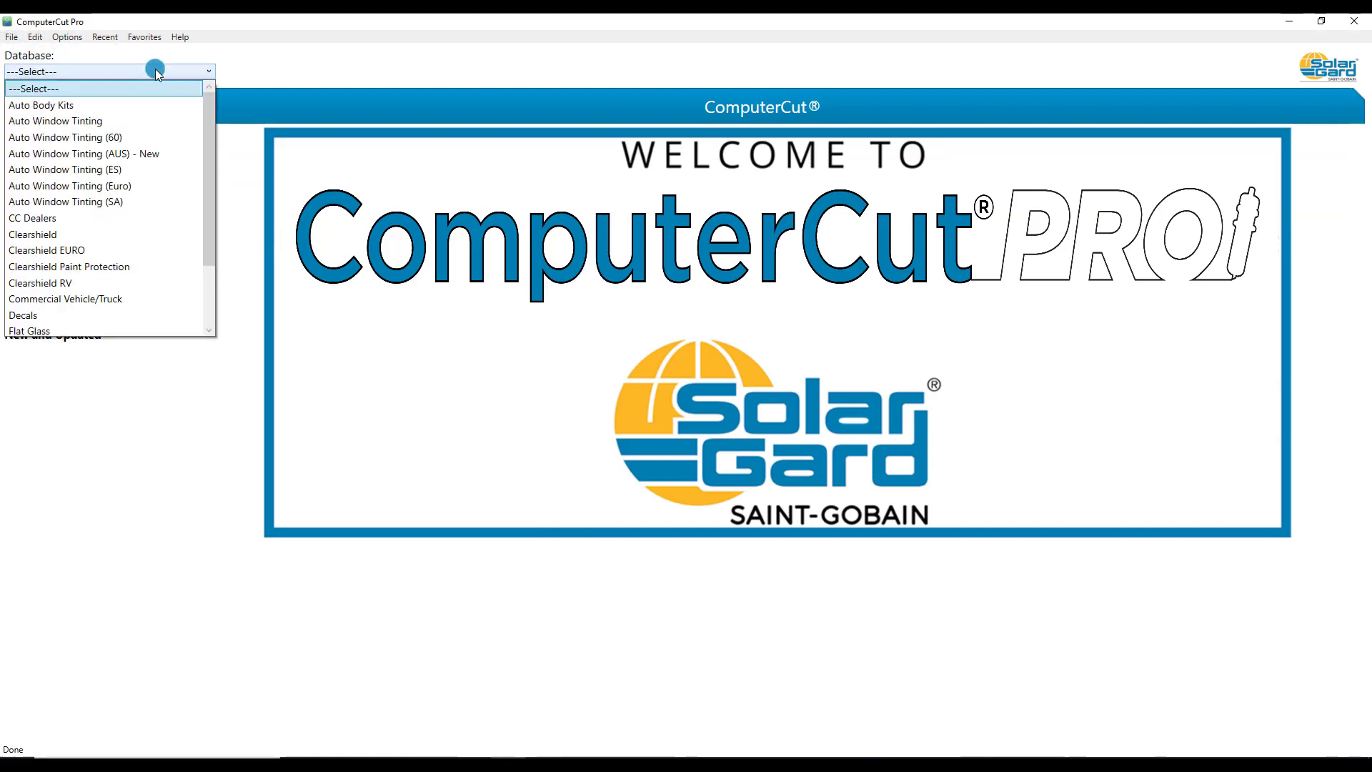
pyautogui.moveTo(209, 110); pyautogui.dragTo(199, 168)
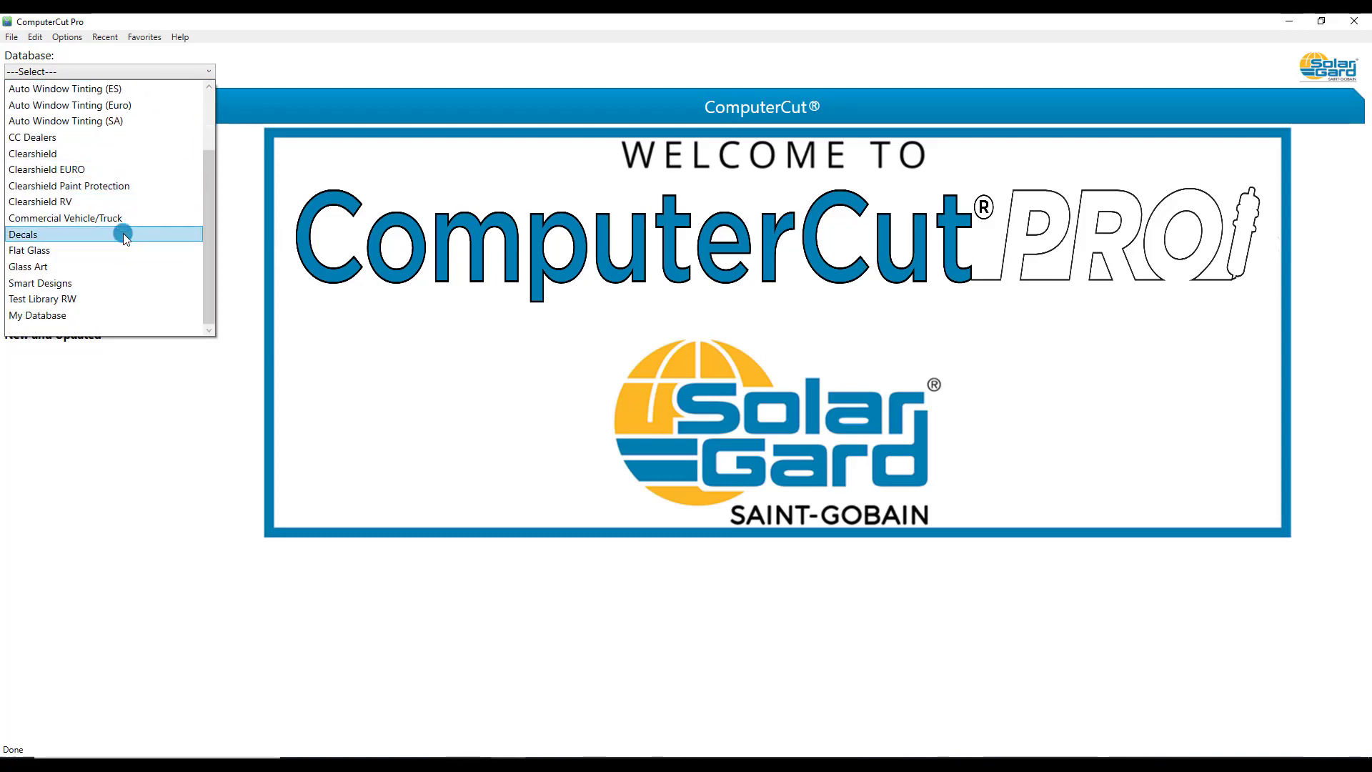
pyautogui.click(78, 315)
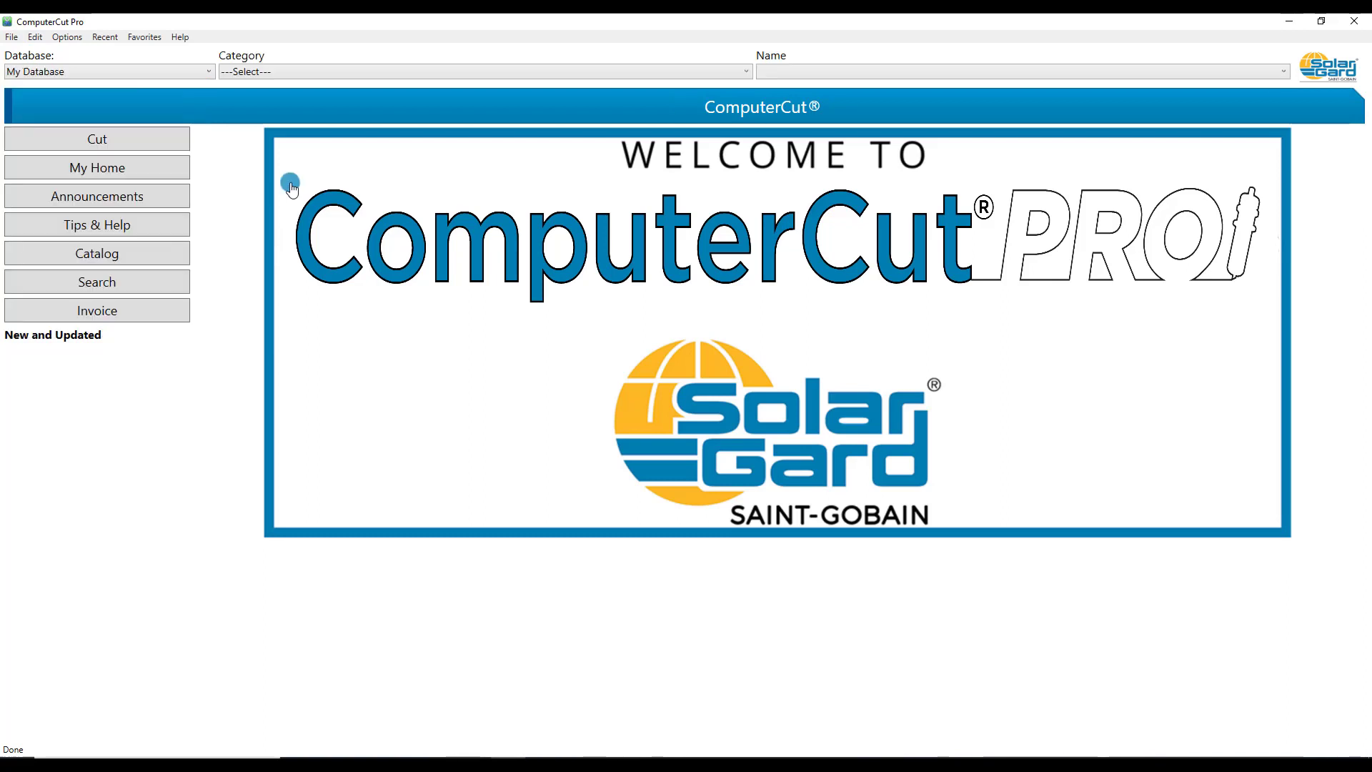
pyautogui.click(341, 72)
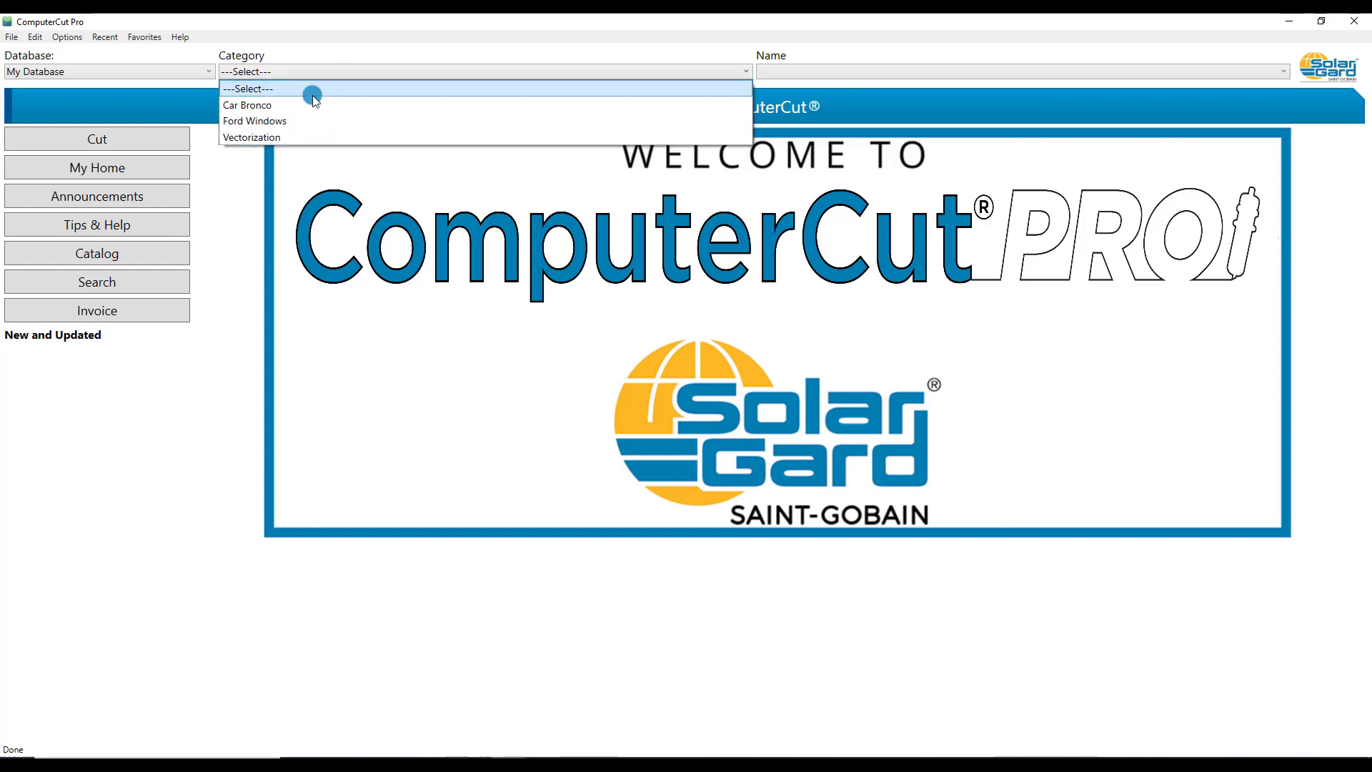
pyautogui.click(283, 120)
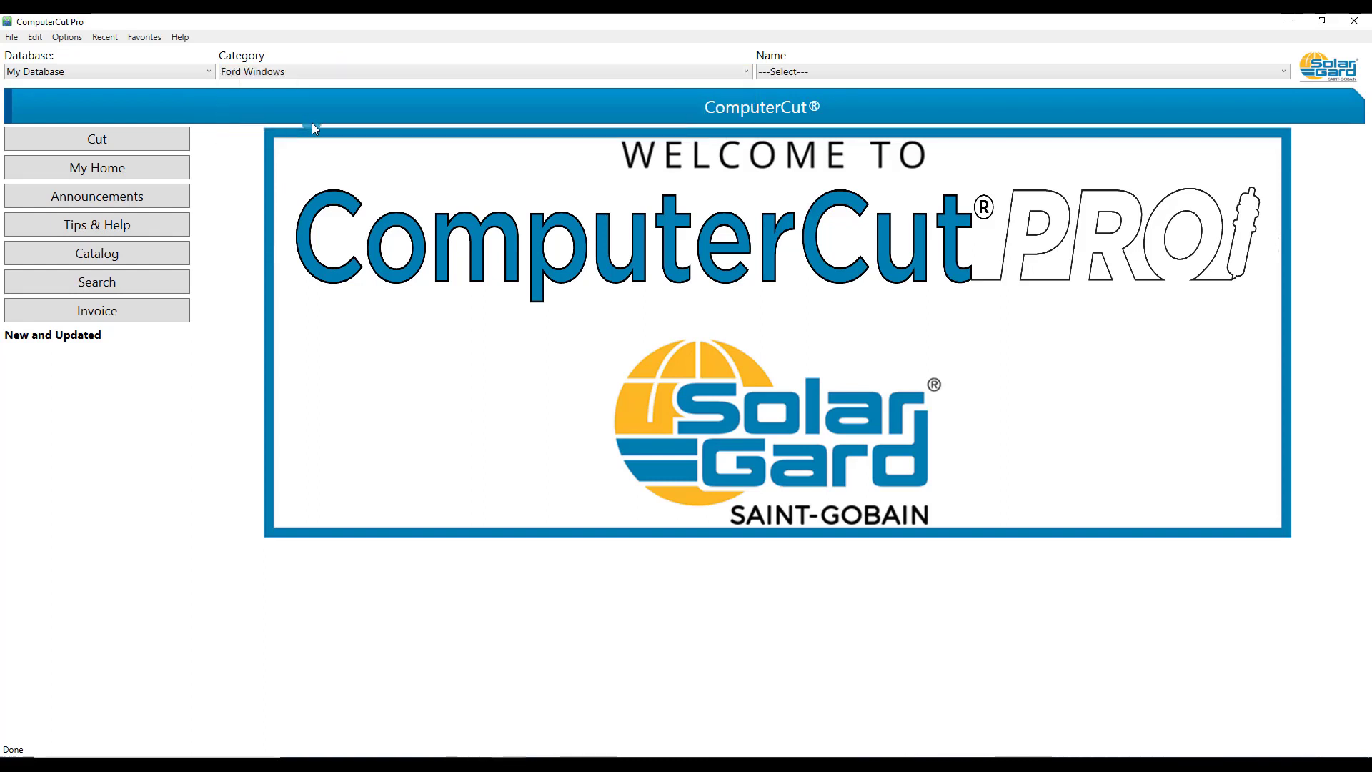
pyautogui.click(774, 74)
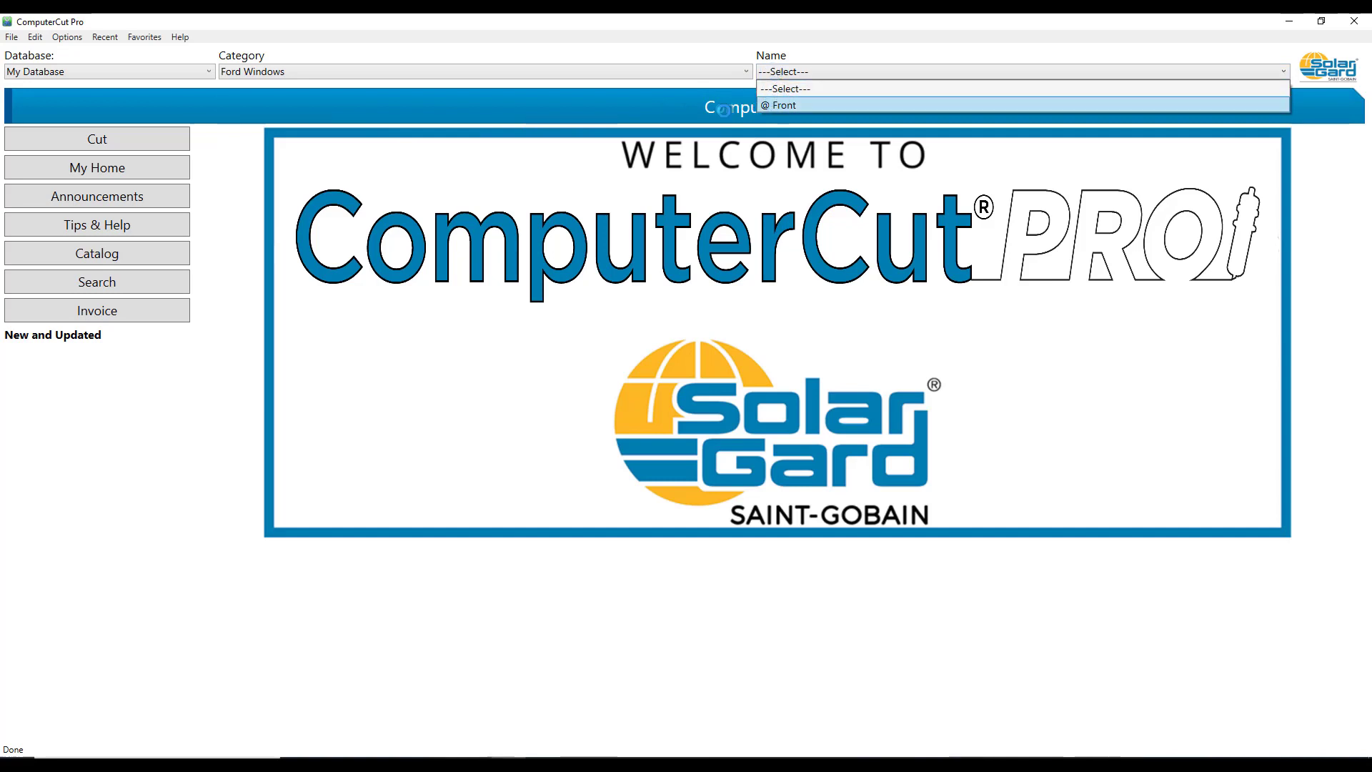
pyautogui.click(775, 104)
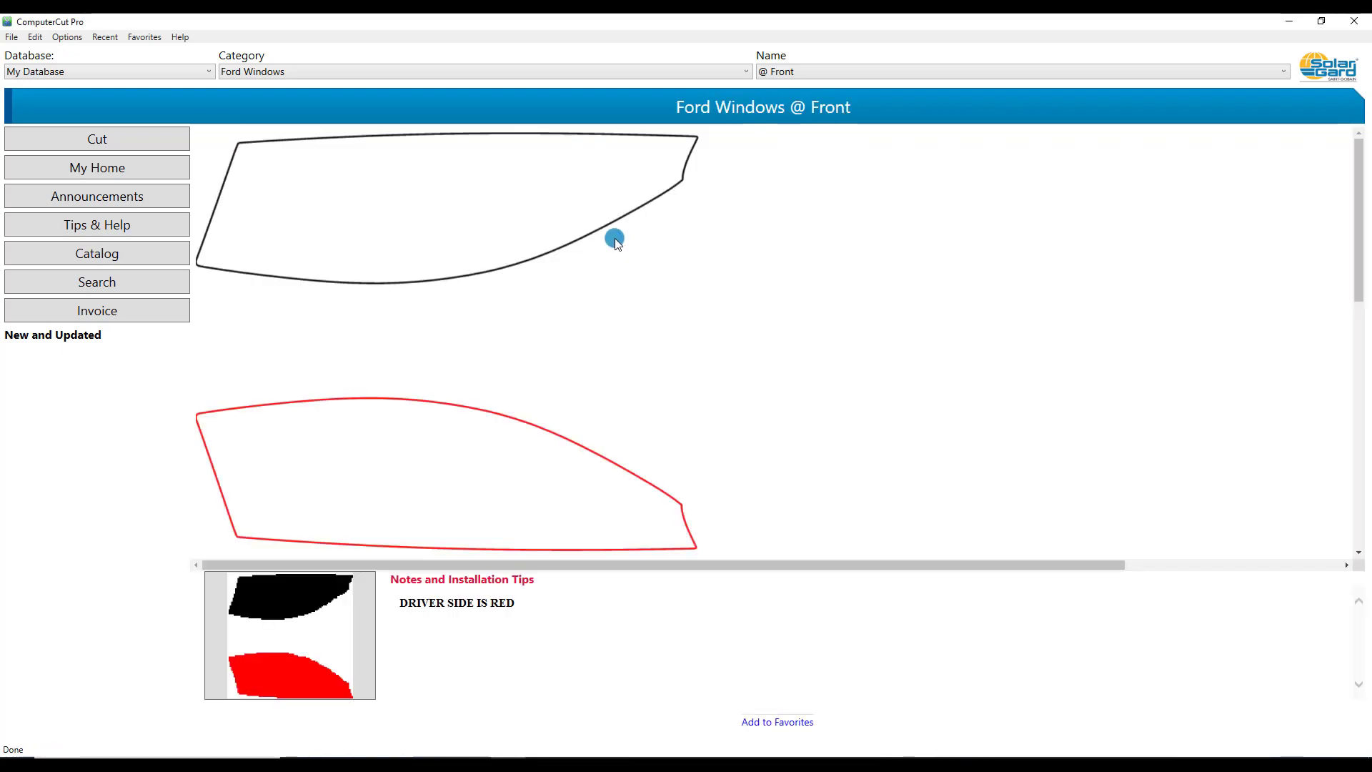
pyautogui.click(616, 242)
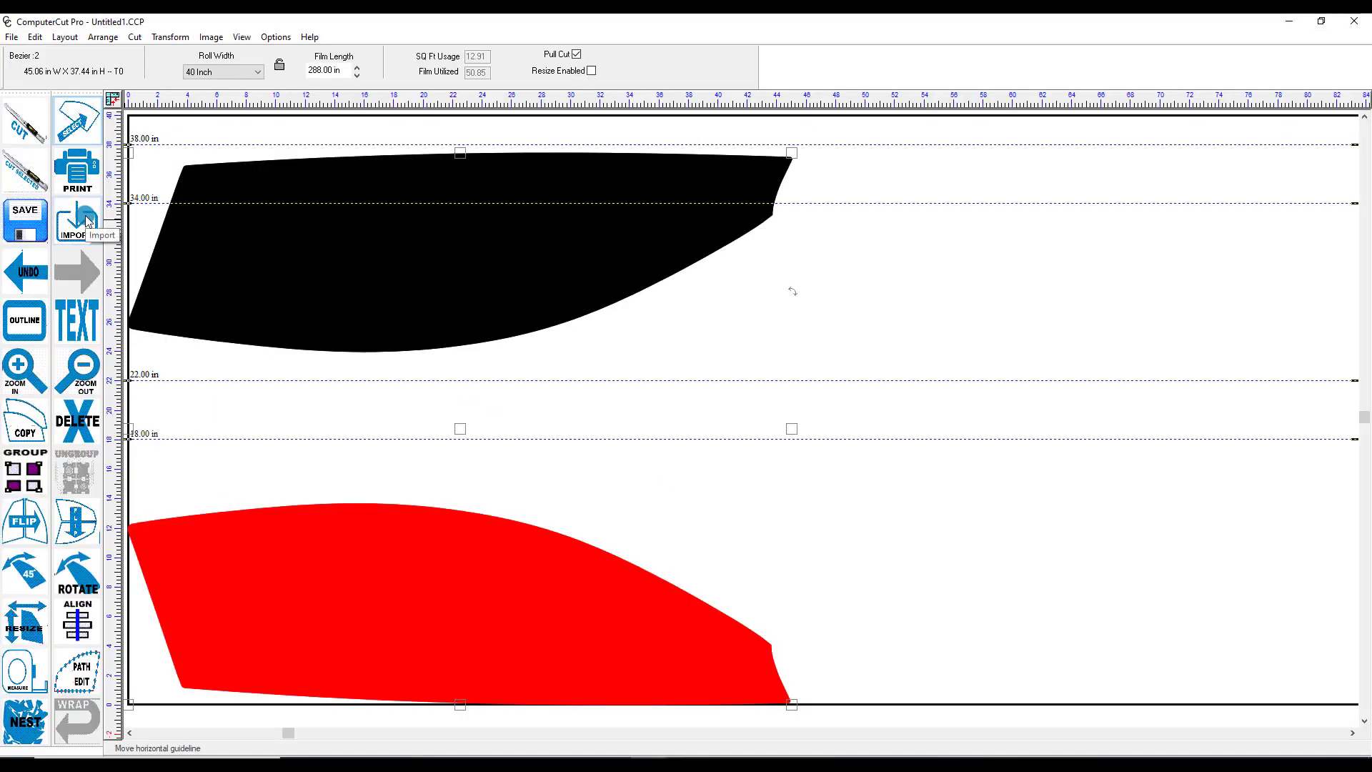
# - Look through the file types supported for importing artwork
pyautogui.click(85, 218)
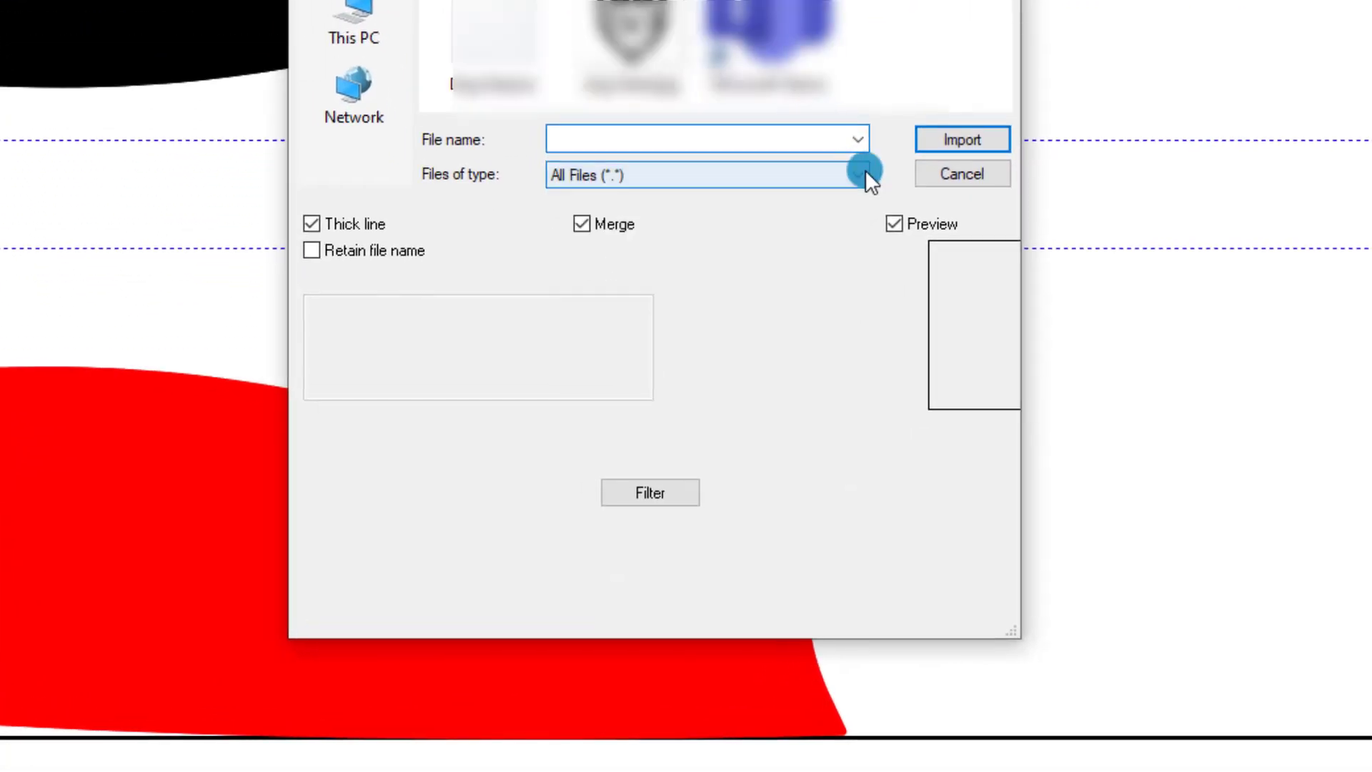
pyautogui.click(860, 170)
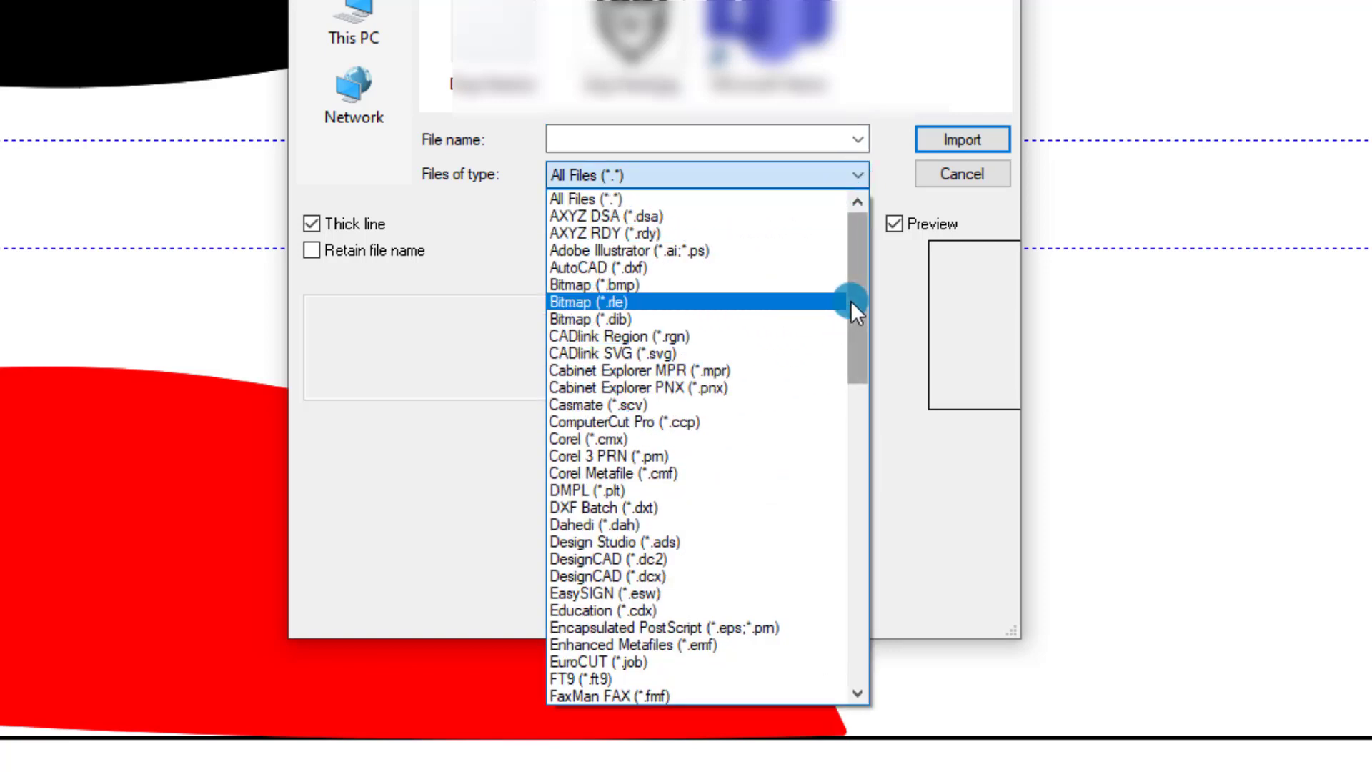
pyautogui.moveTo(850, 300); pyautogui.dragTo(795, 319)
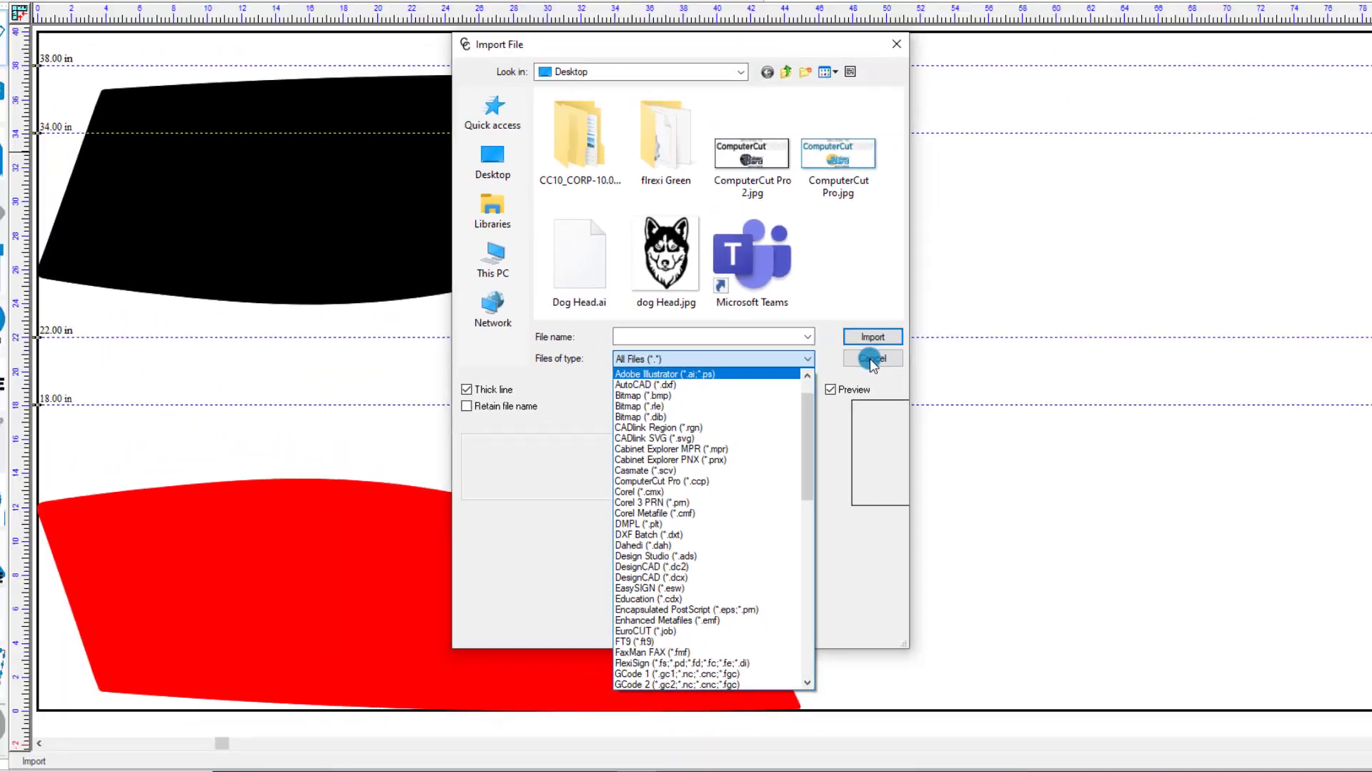
# - Undo and redo the last move of the black window pattern, and try the outline display on the red pattern
pyautogui.click(955, 175)
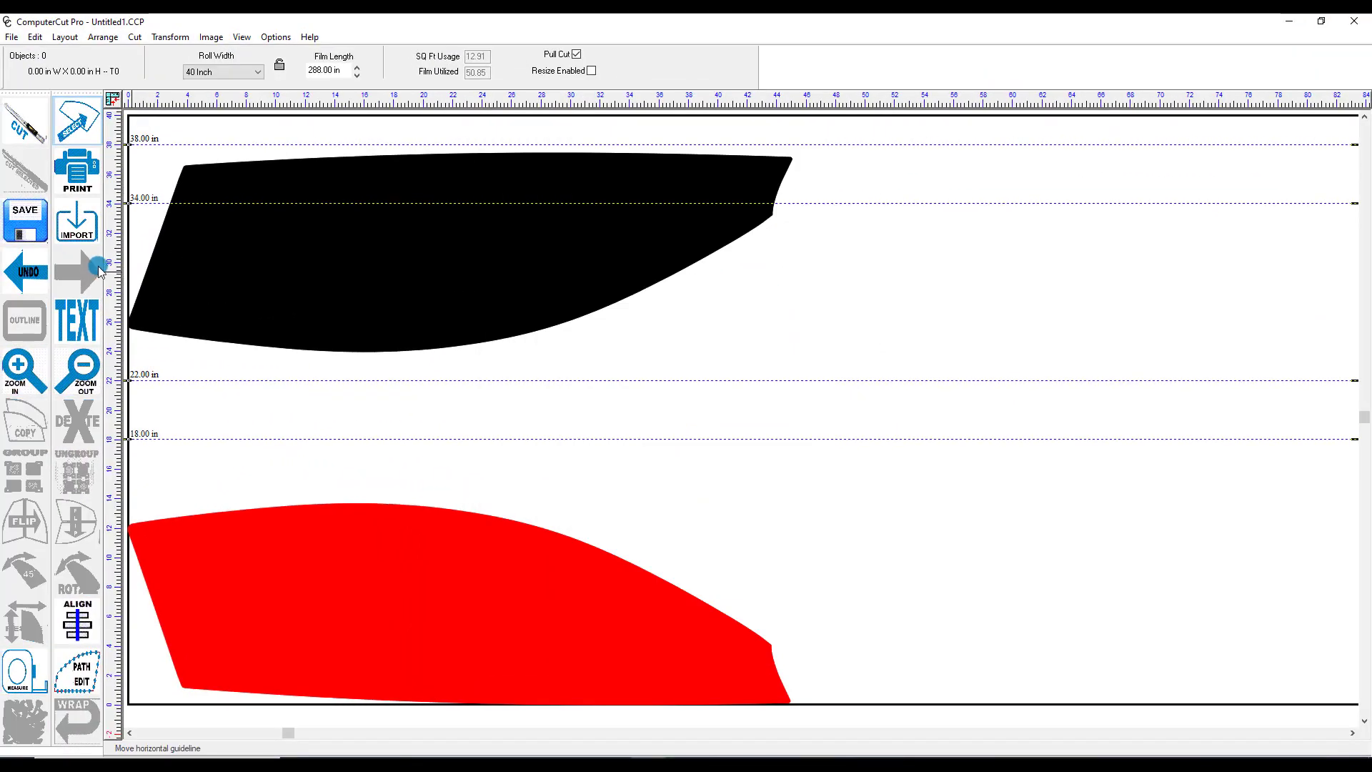
pyautogui.click(26, 275)
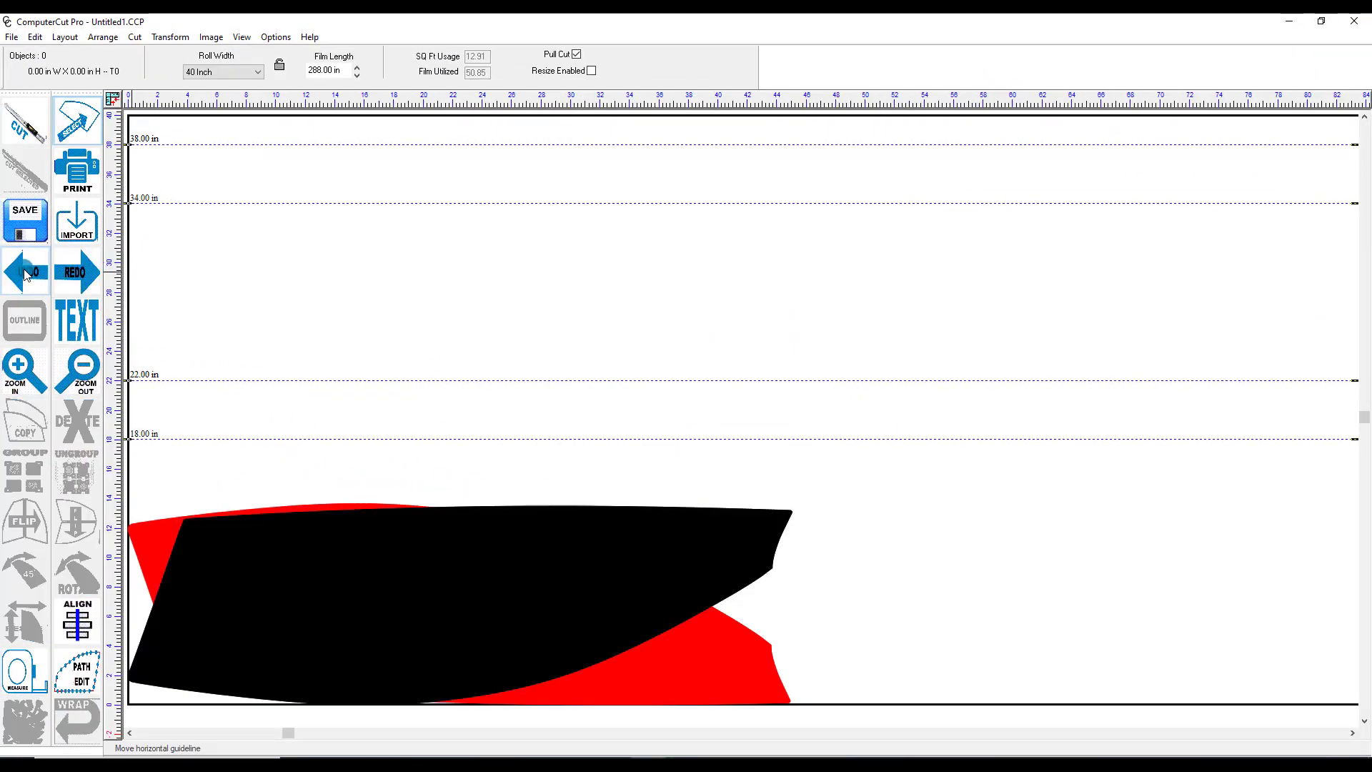
pyautogui.click(81, 275)
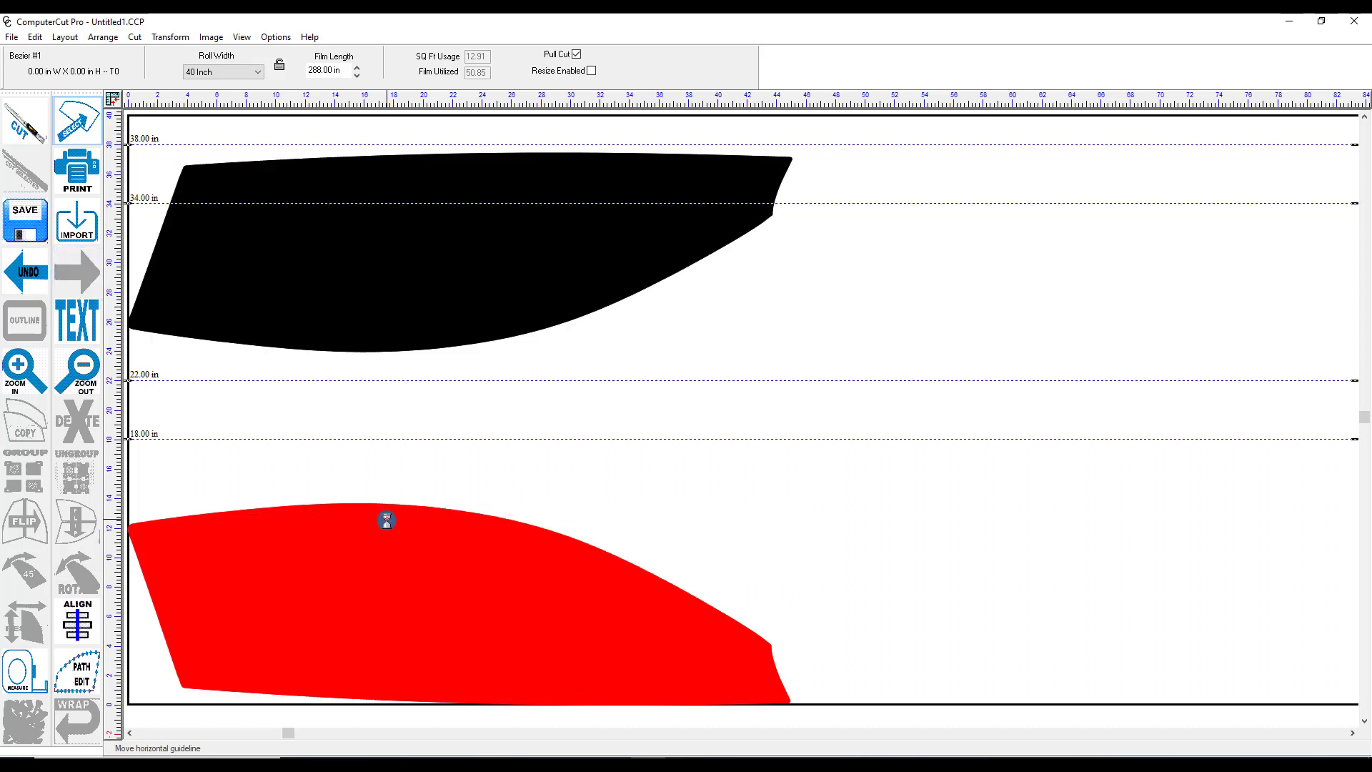
pyautogui.click(18, 319)
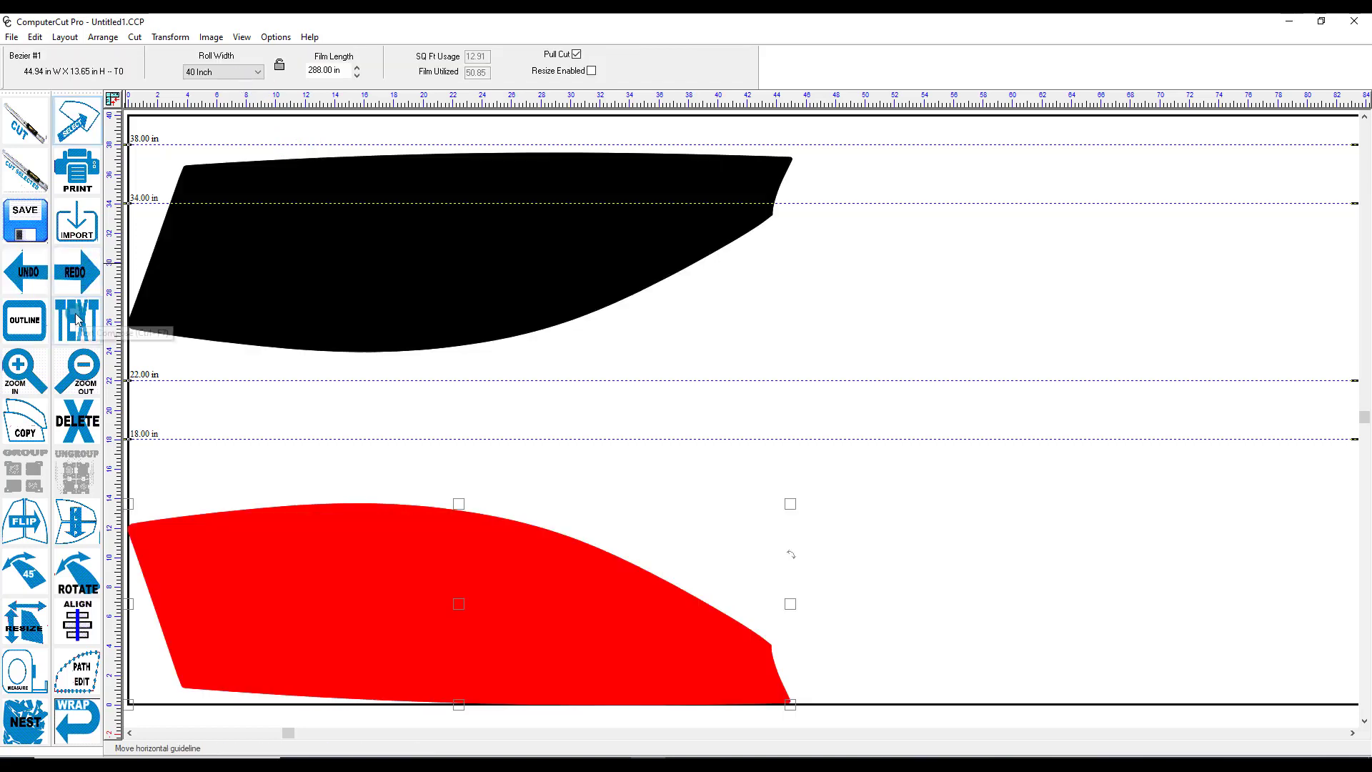
# - Add the text COMPUTERCUT in Arial at size 5.000 on the empty film beyond the black window pattern
pyautogui.click(75, 318)
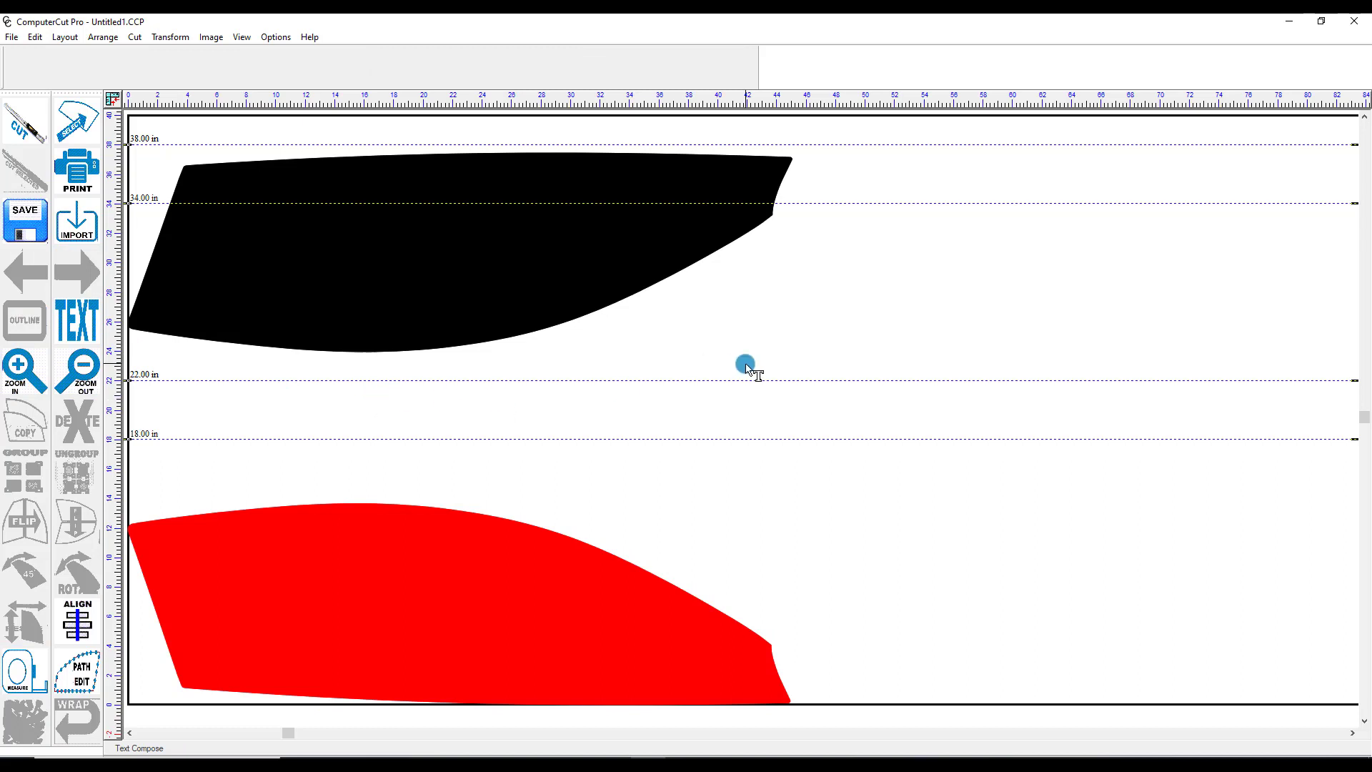
pyautogui.click(868, 275)
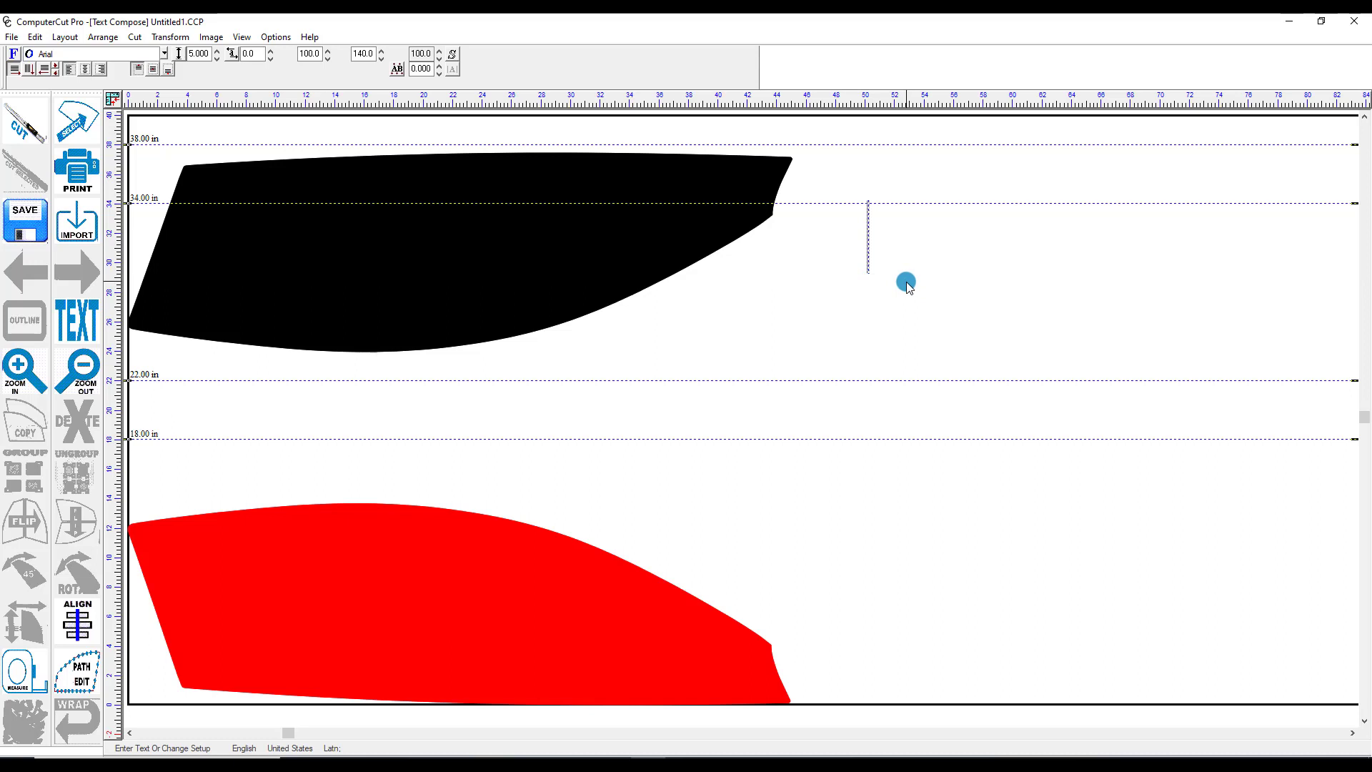
pyautogui.write('C')
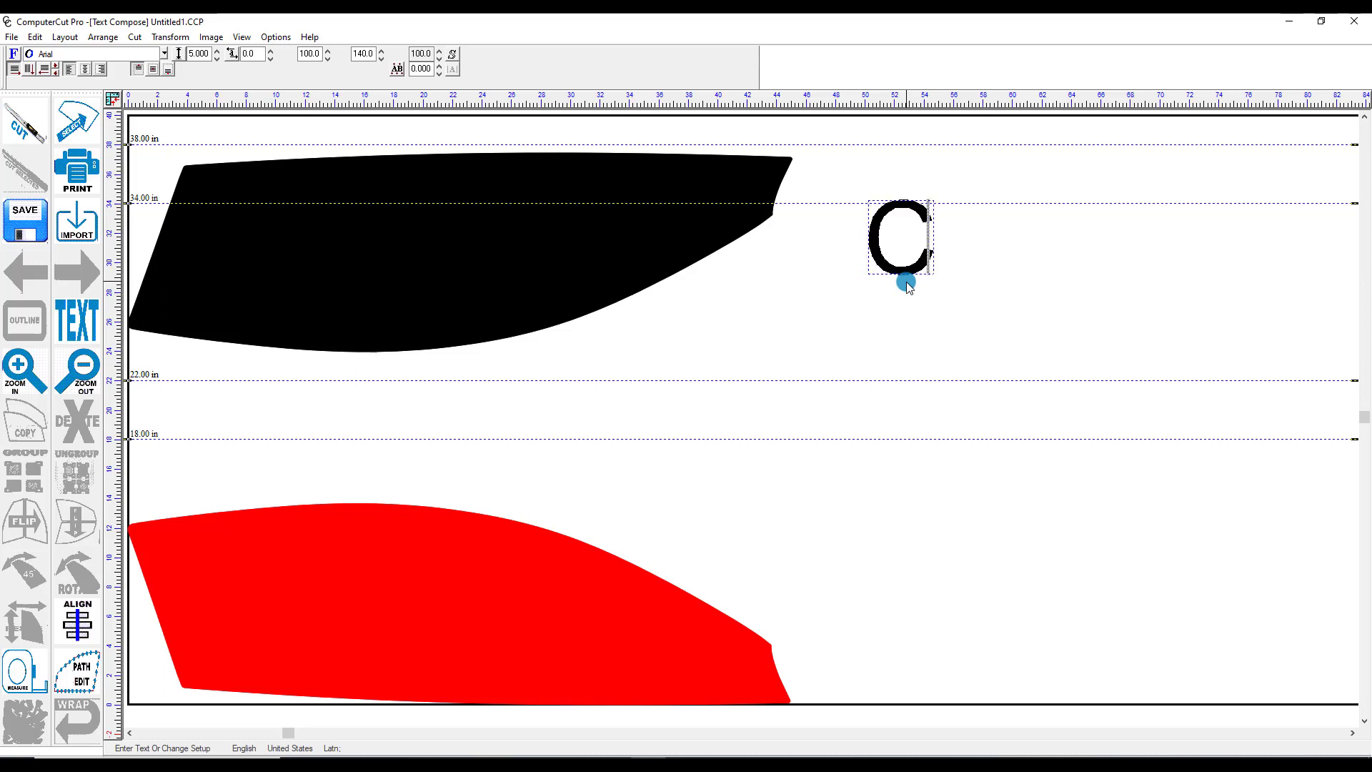
pyautogui.write('OMPU')
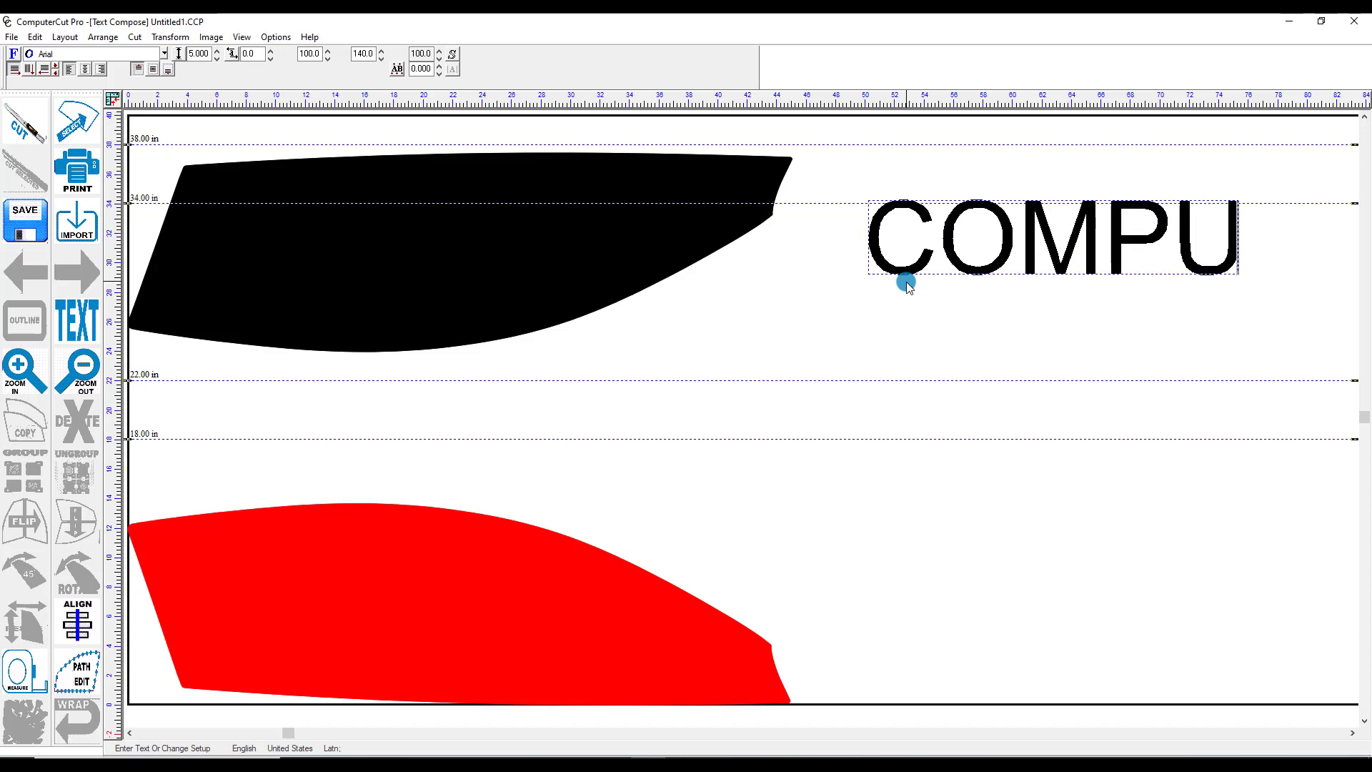
pyautogui.write('T')
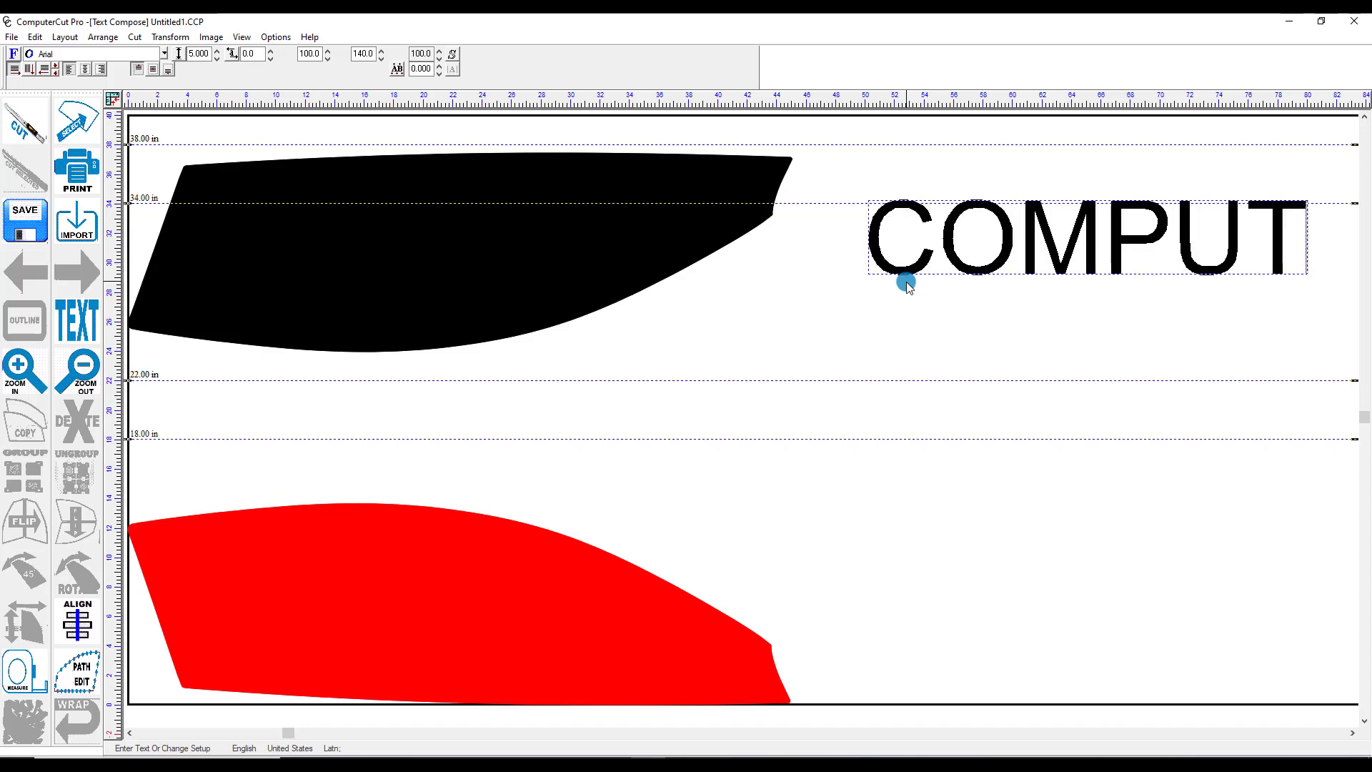
pyautogui.write('ER')
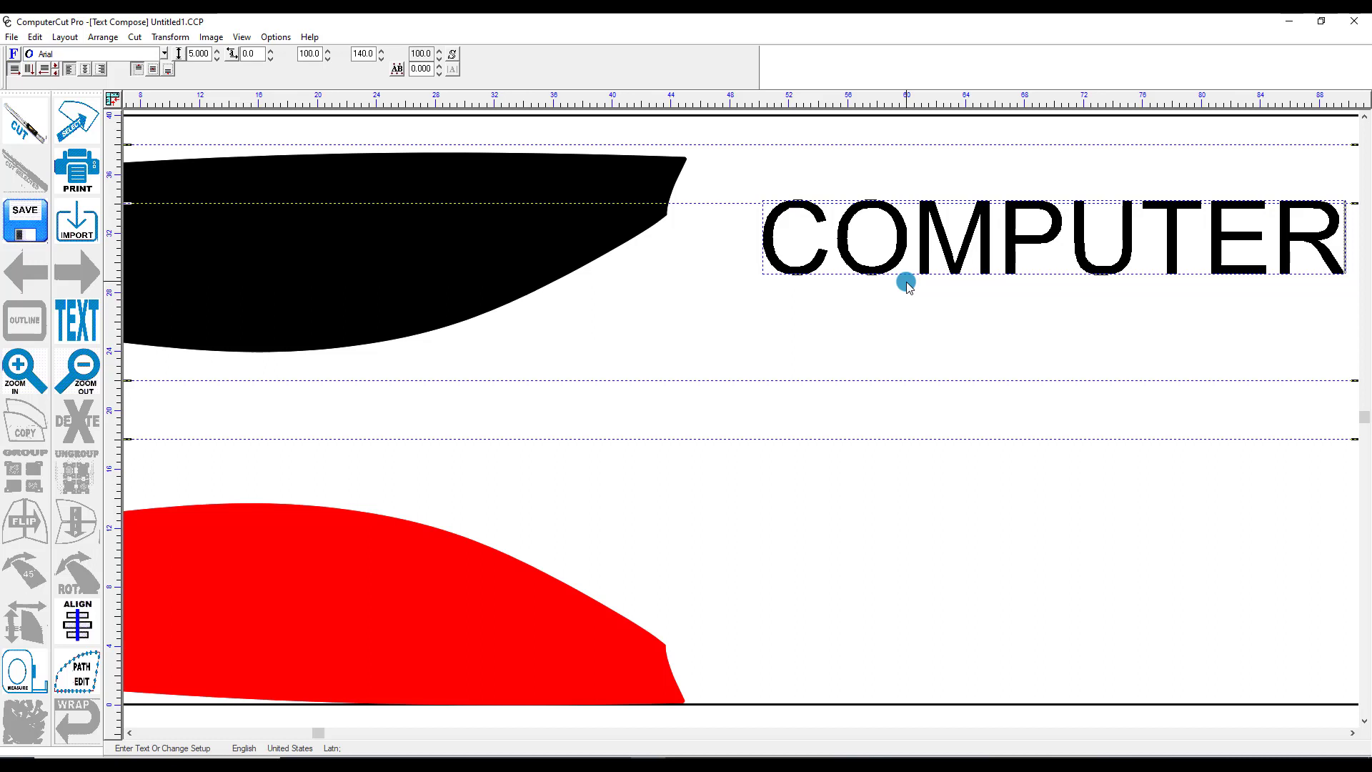
pyautogui.write('CUT')
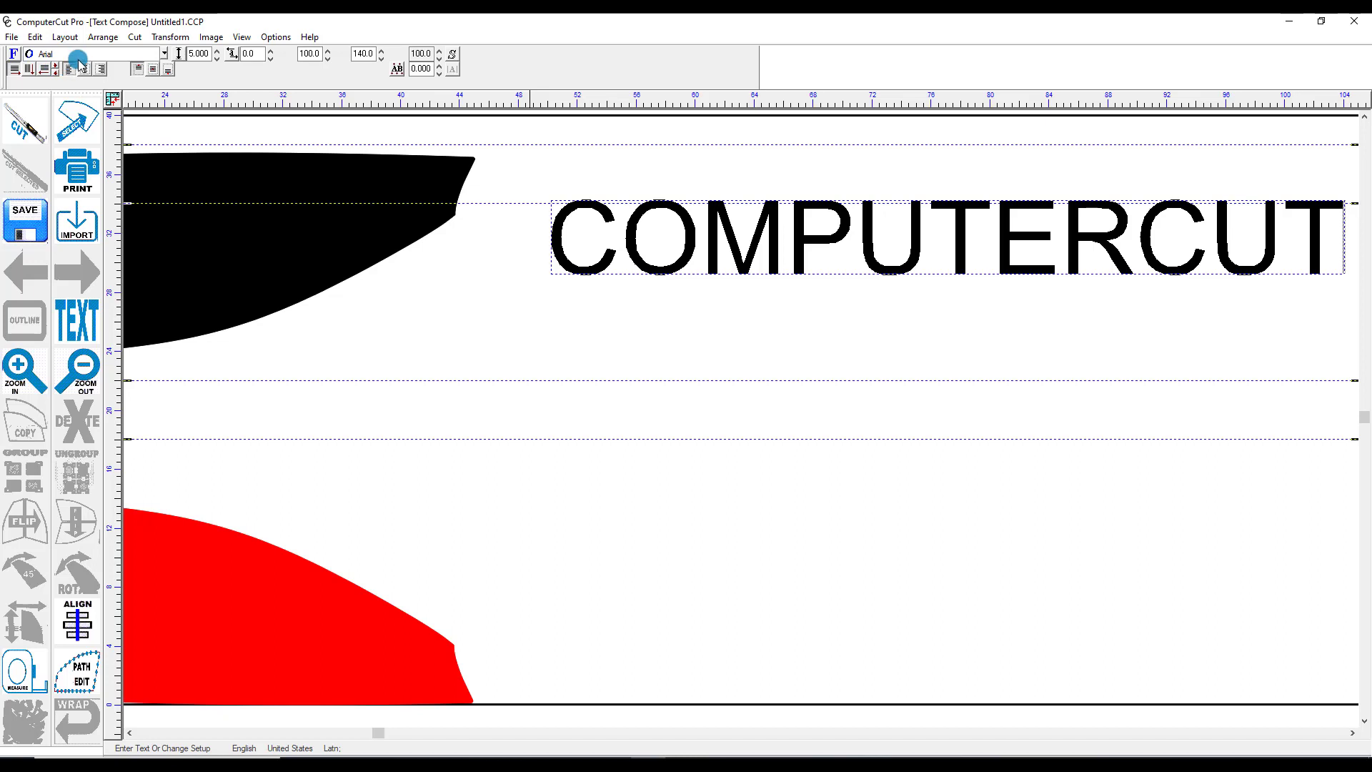
# - Check which fonts are available for the COMPUTERCUT text, including those under All Fonts
pyautogui.click(165, 54)
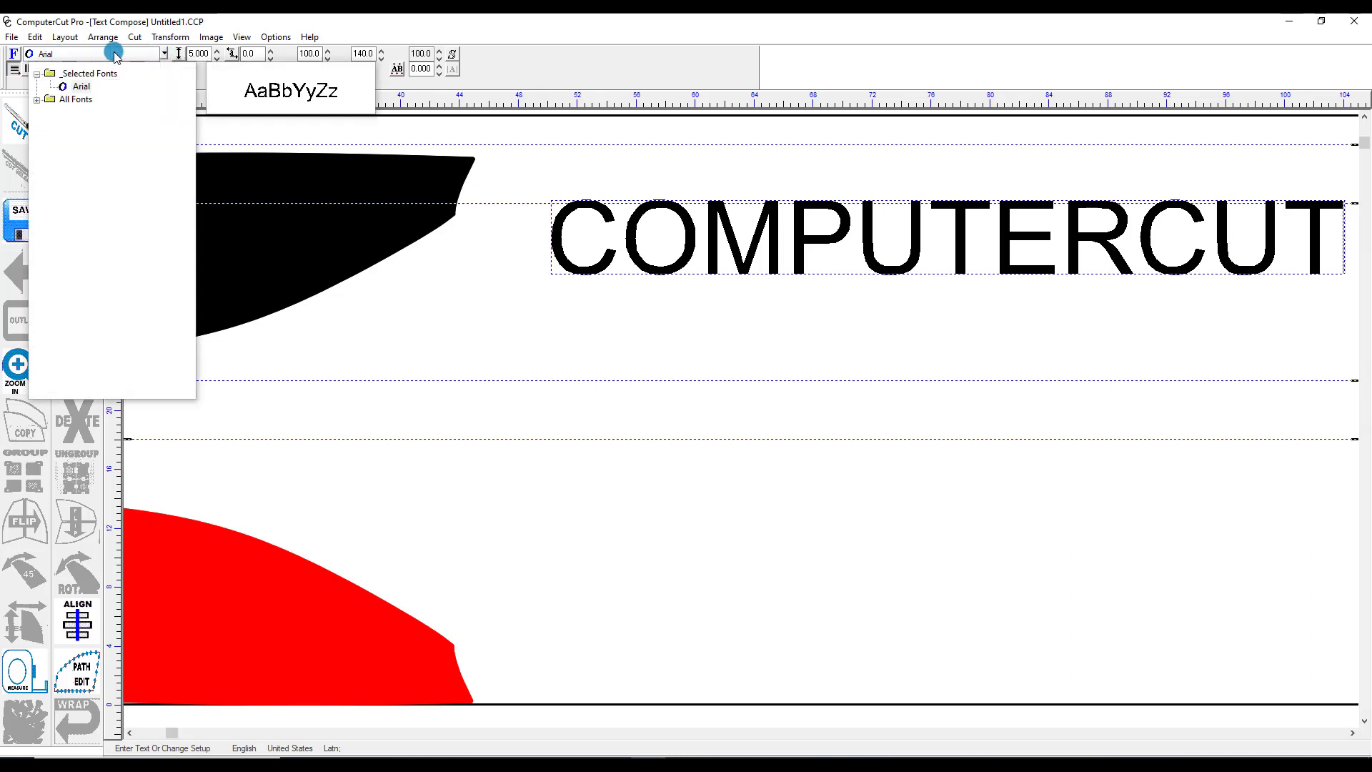
pyautogui.click(36, 100)
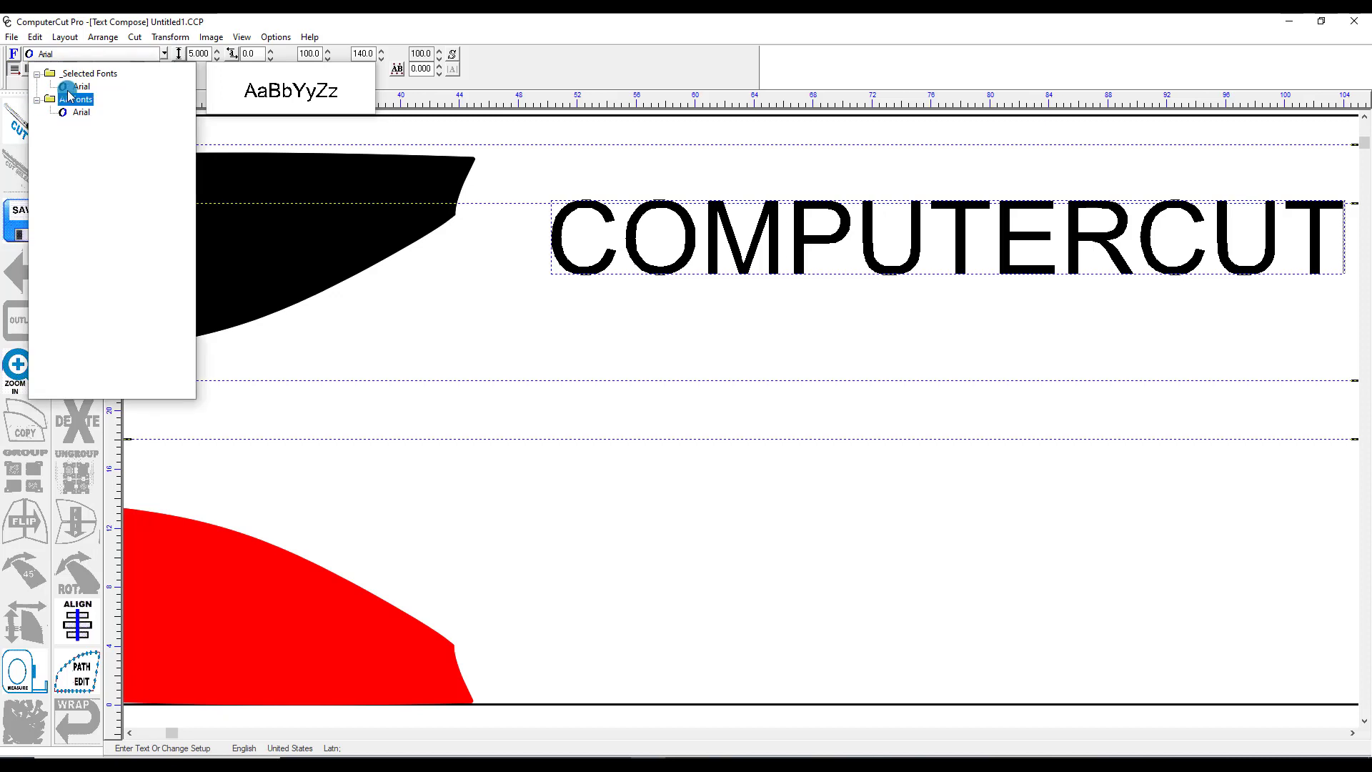
pyautogui.click(163, 55)
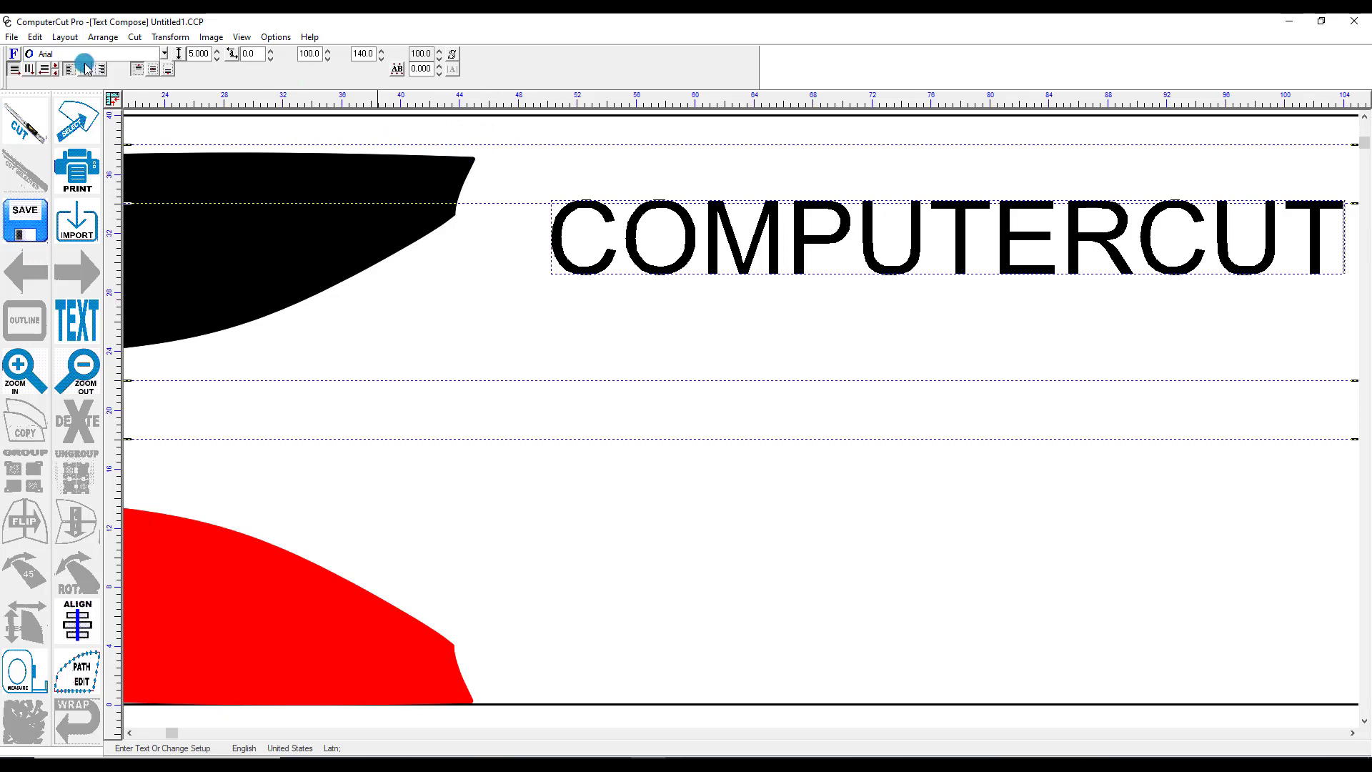
# - Search for Windows fonts (TTF, OTF) and install all of them into the program
pyautogui.click(12, 37)
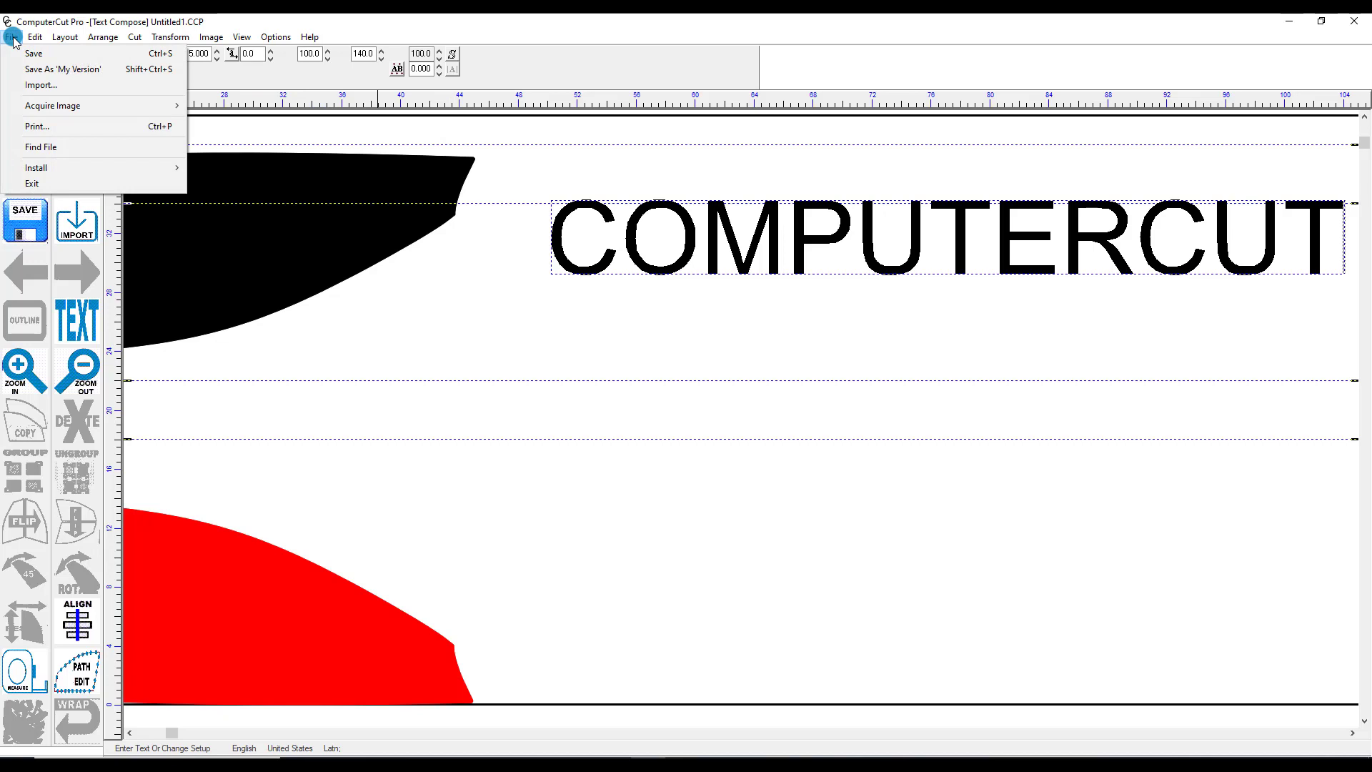
pyautogui.moveTo(28, 174)
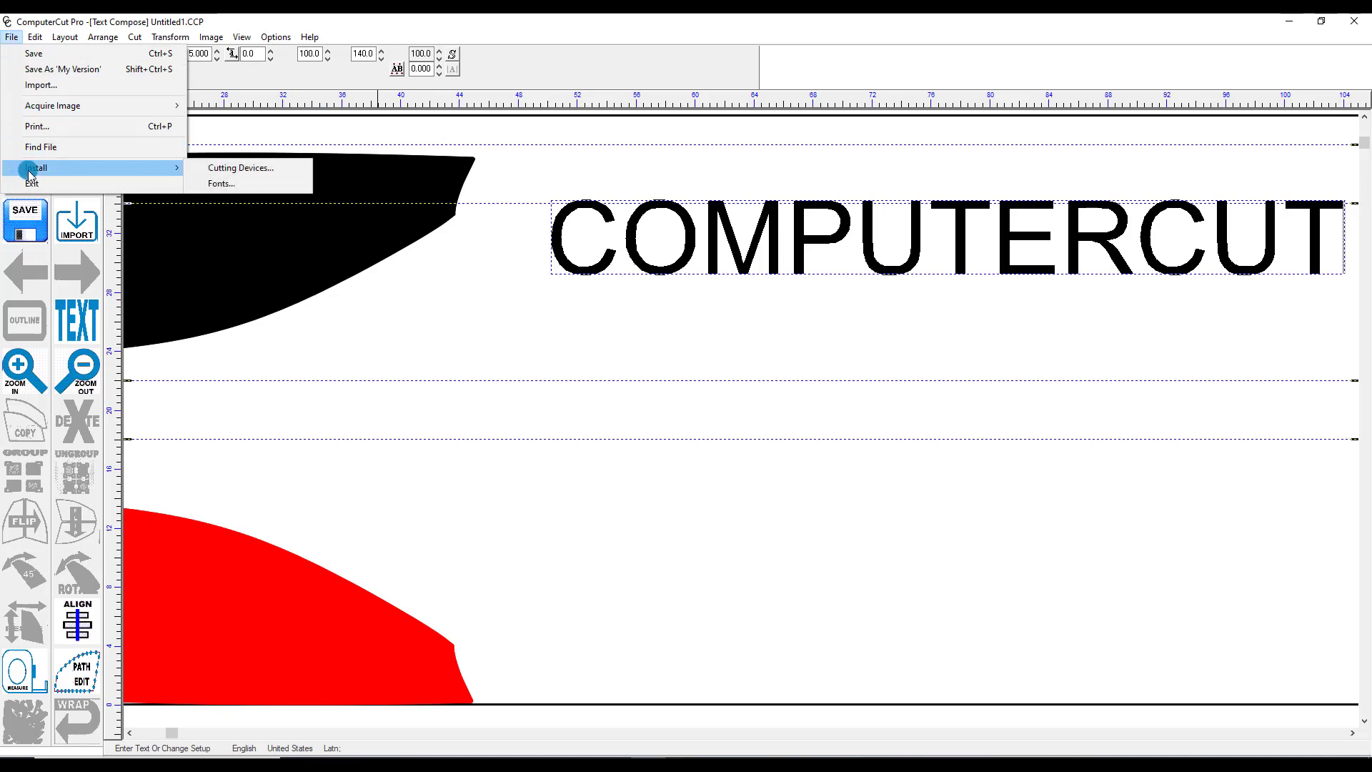
pyautogui.click(218, 184)
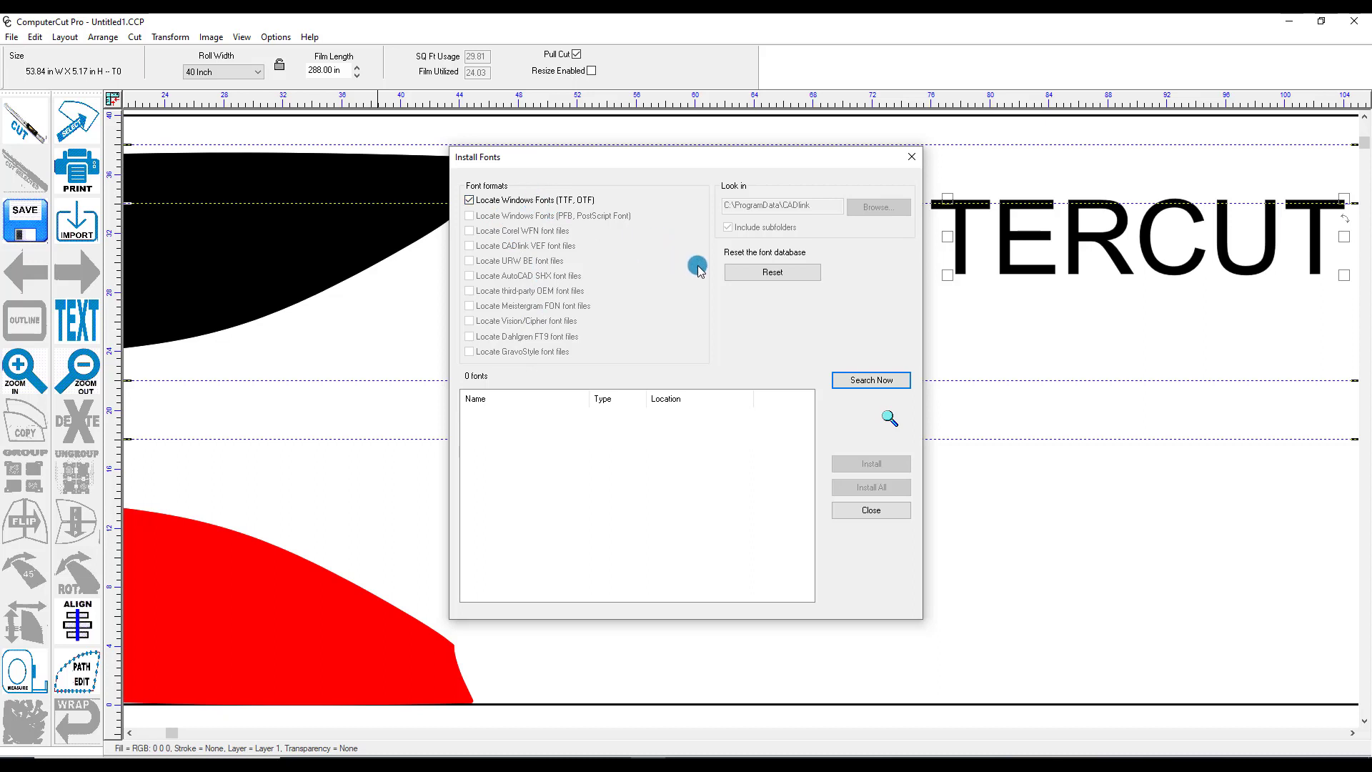
pyautogui.click(872, 381)
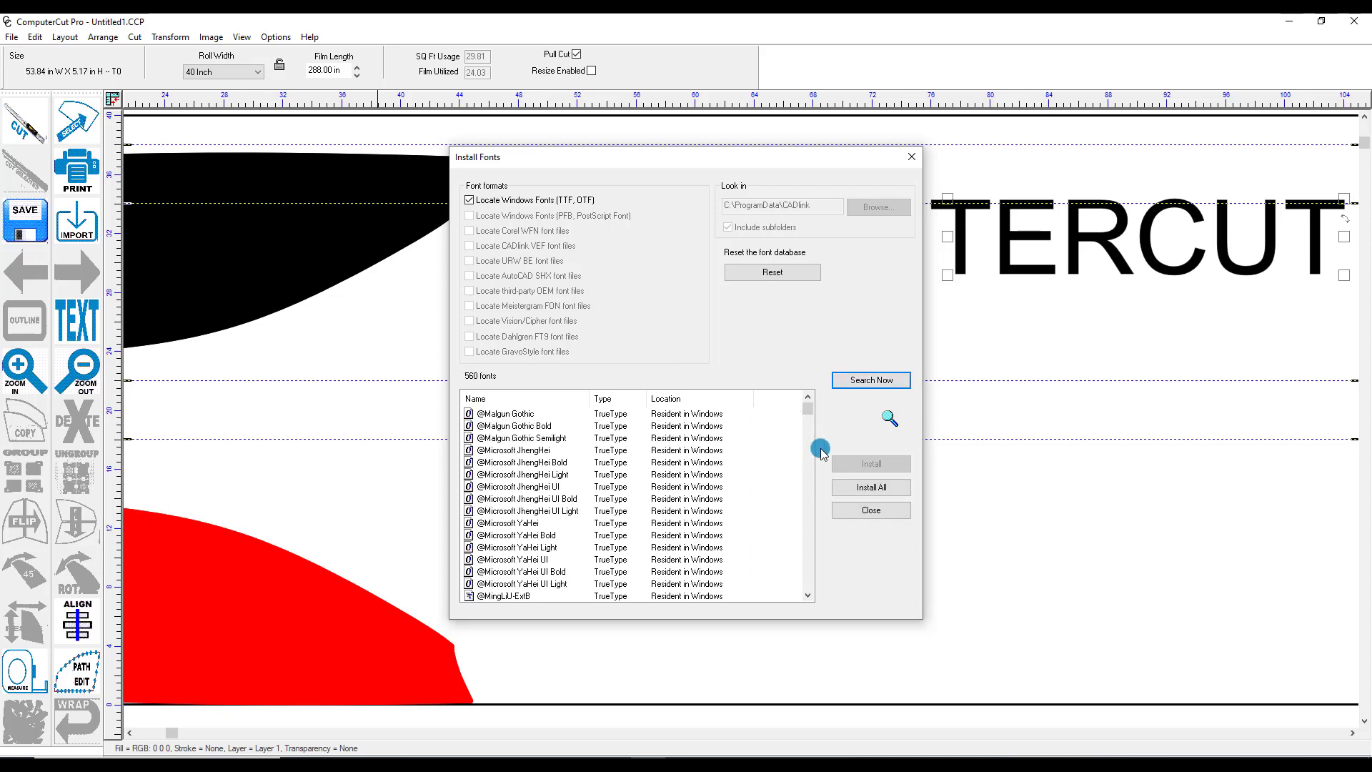
pyautogui.click(872, 488)
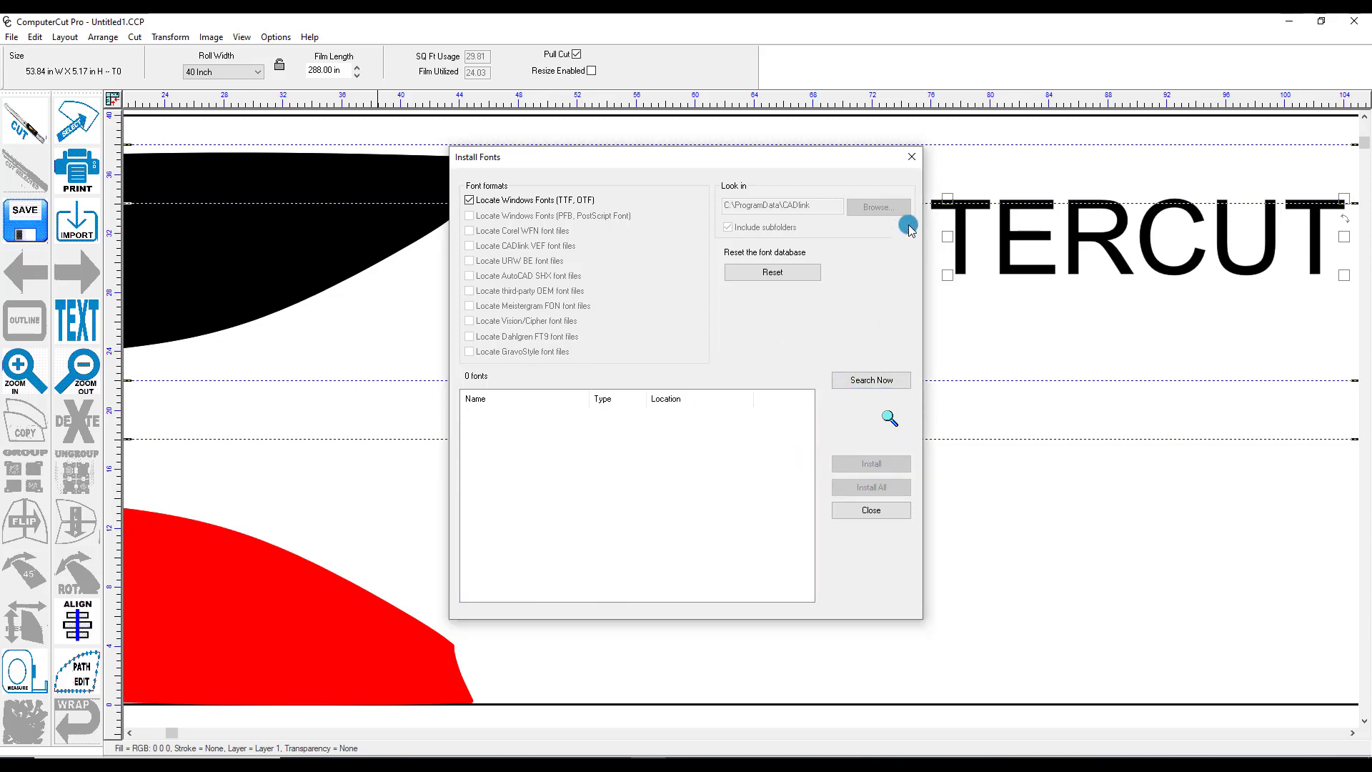
pyautogui.click(911, 158)
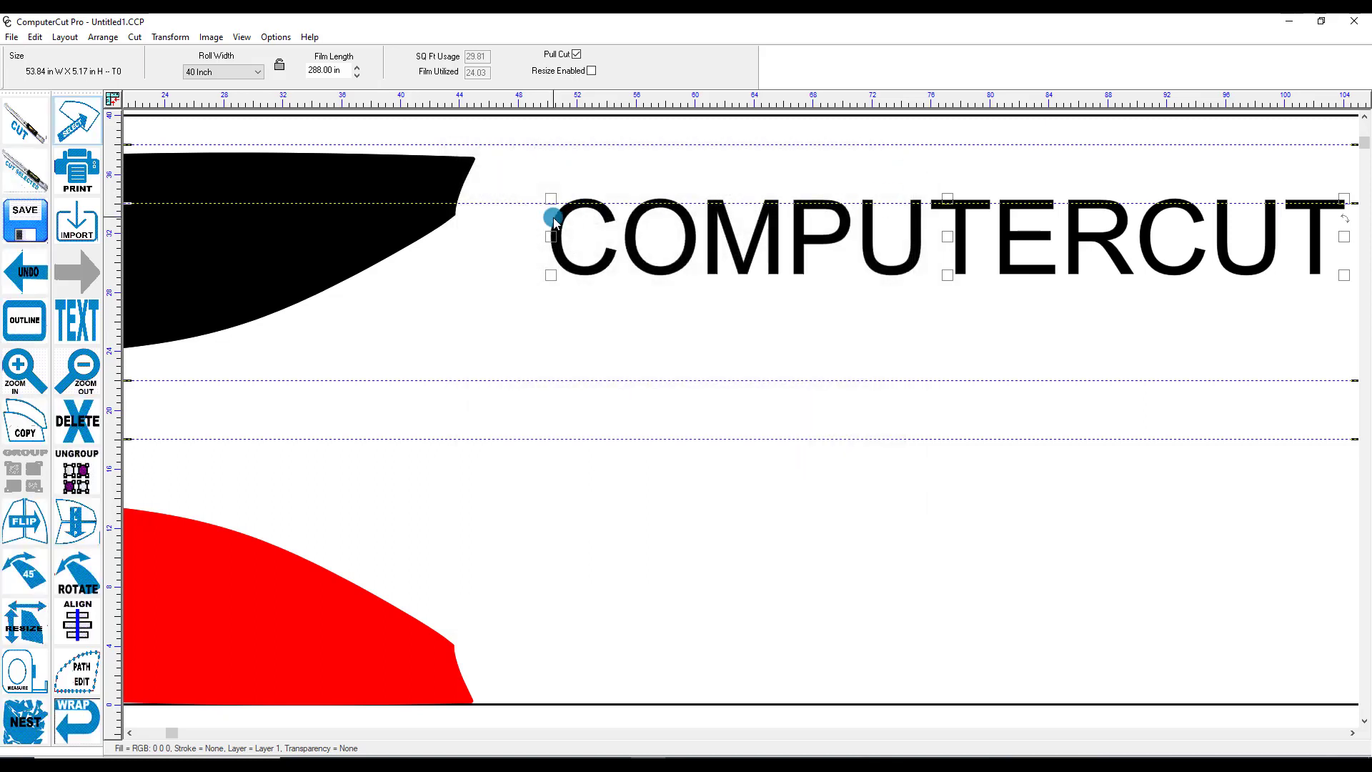
# - Start a new text entry below COMPUTERCUT and browse the list of installed fonts
pyautogui.click(559, 307)
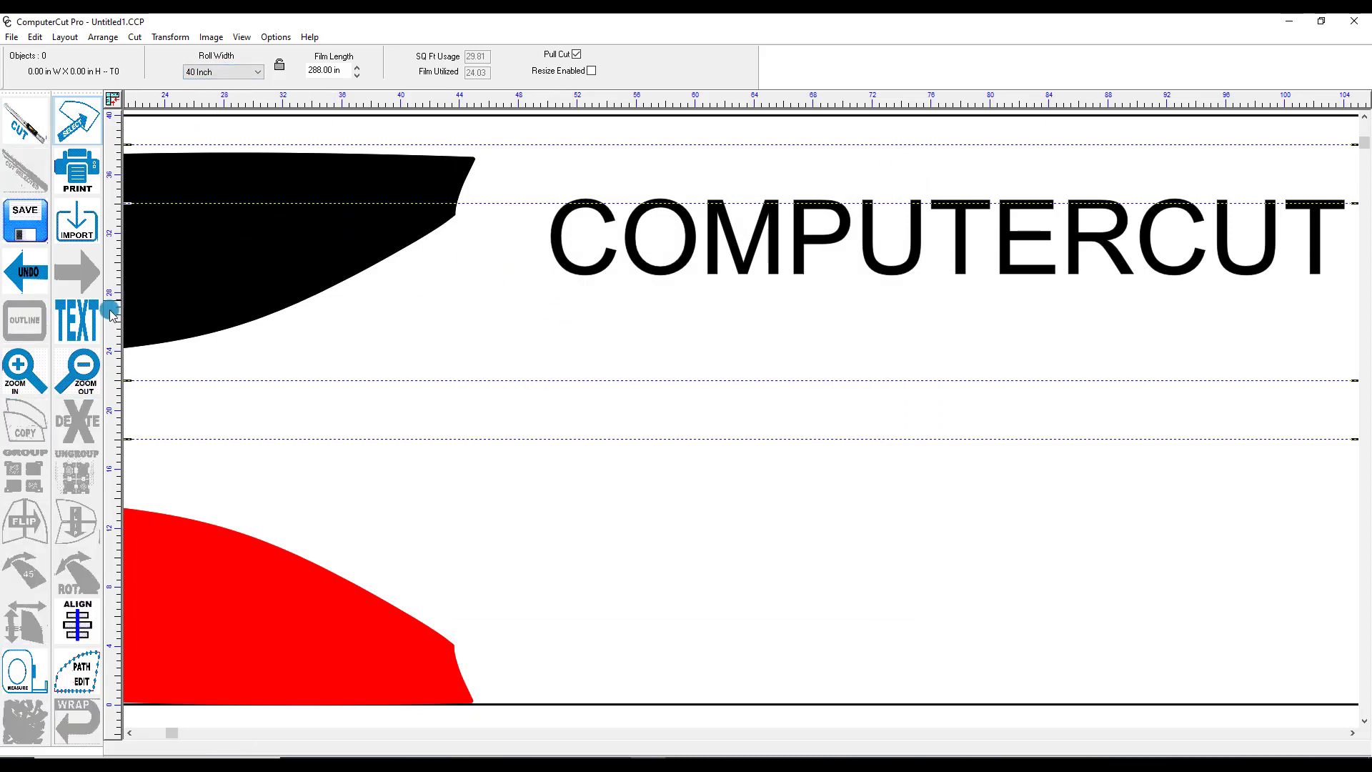
pyautogui.click(77, 319)
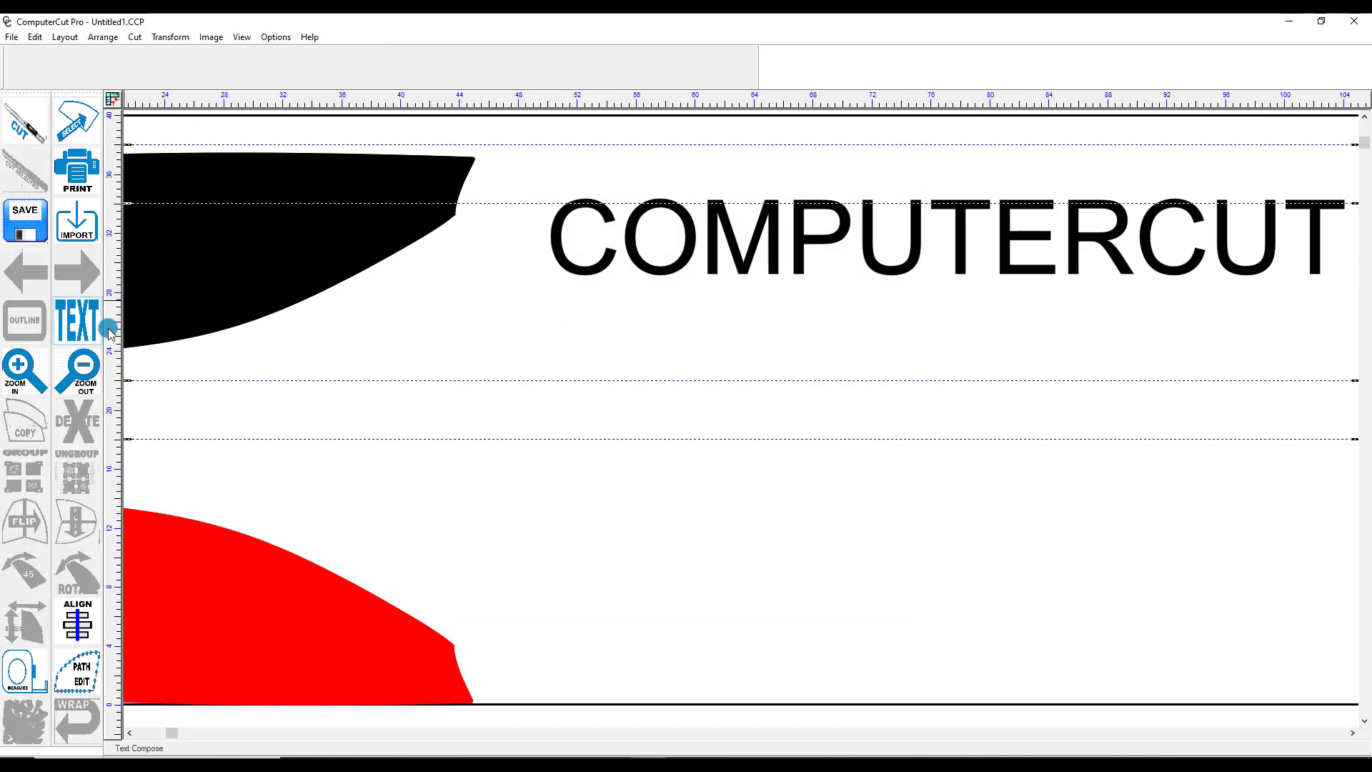
pyautogui.click(630, 387)
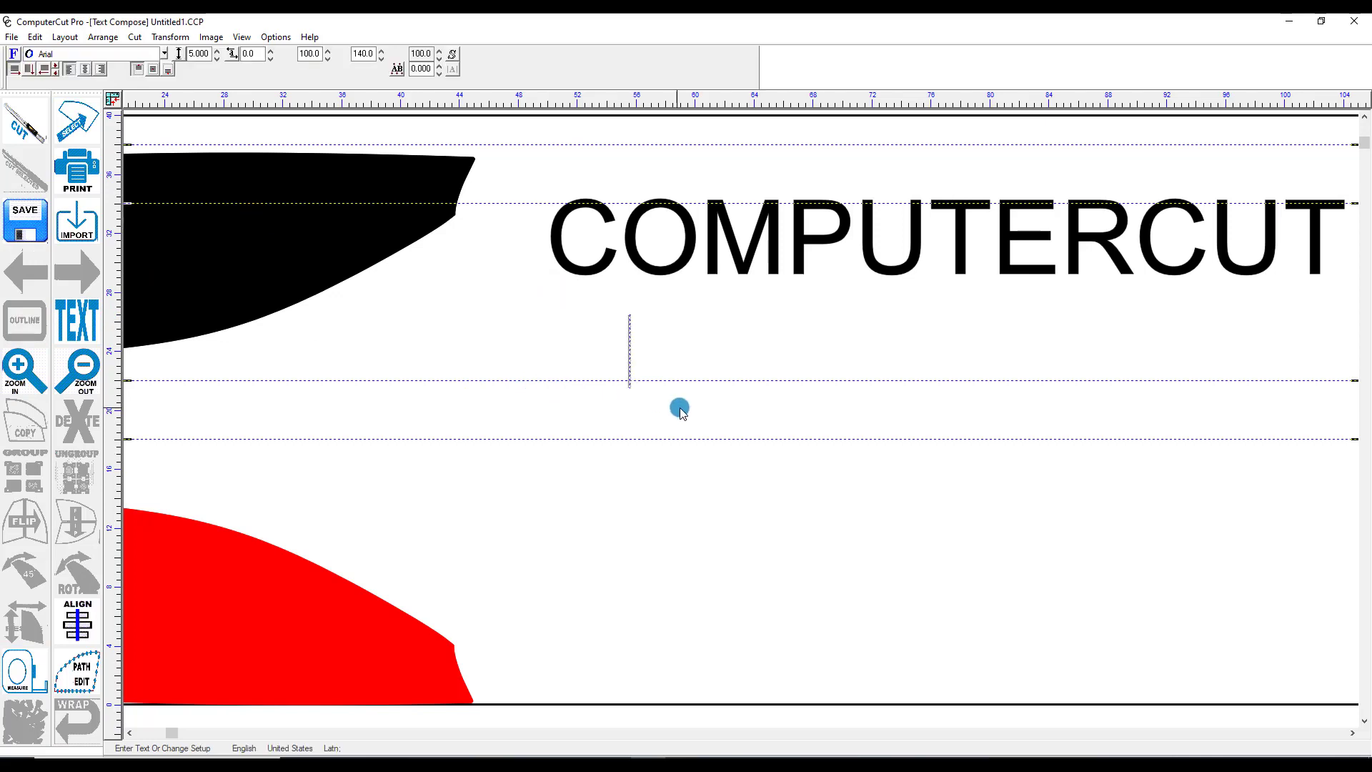
pyautogui.click(163, 53)
pyautogui.scroll(-1, 94, 159)
pyautogui.scroll(-20, 94, 158)
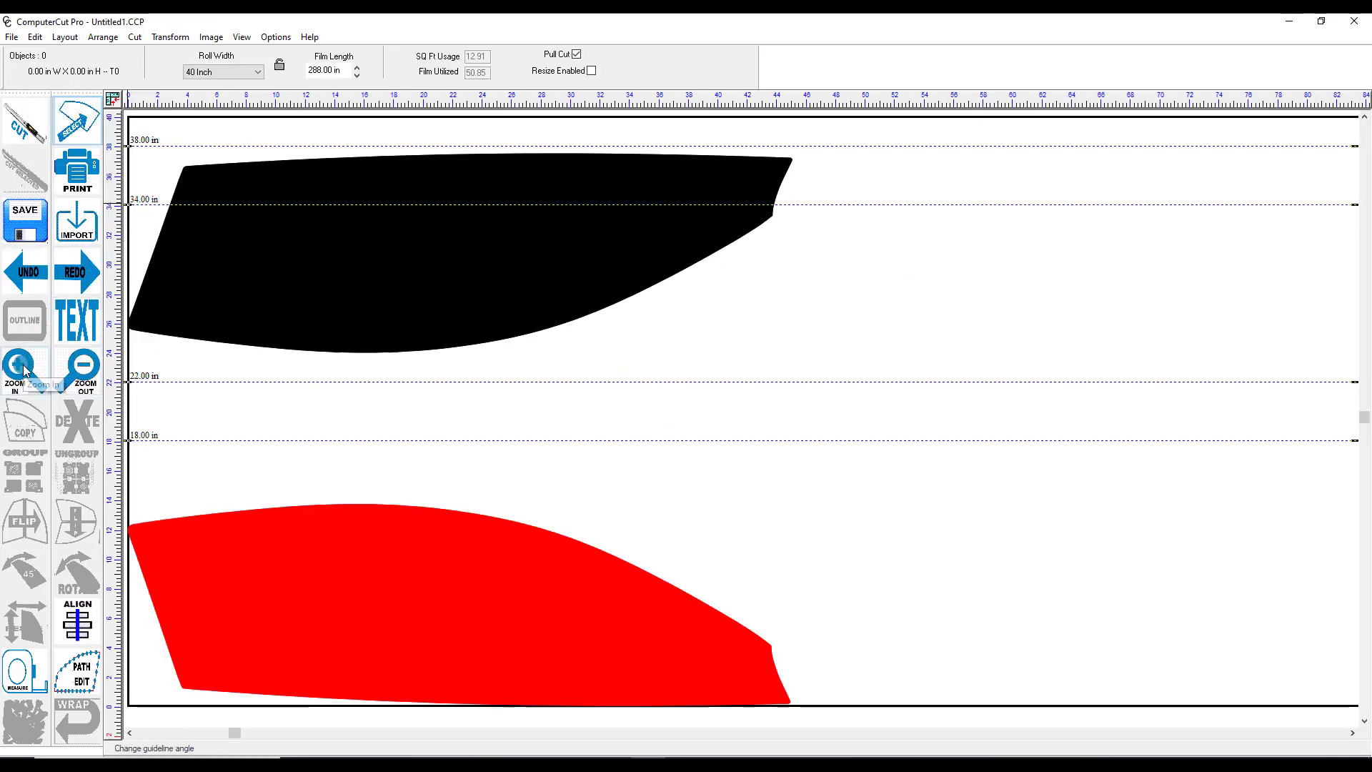
# - Magnify the pointed upper corner of the black window pattern to inspect it, and return to the full film view
pyautogui.click(23, 368)
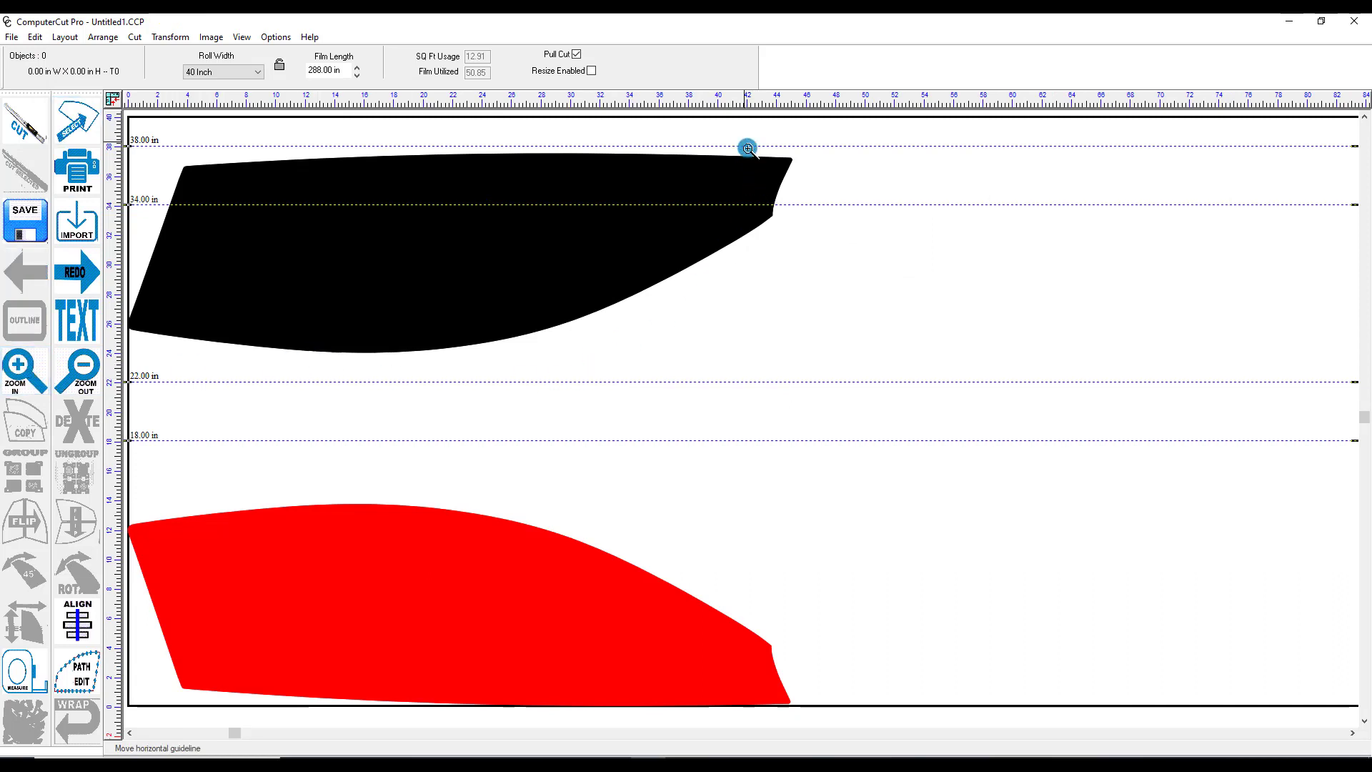
pyautogui.moveTo(744, 139); pyautogui.dragTo(807, 190)
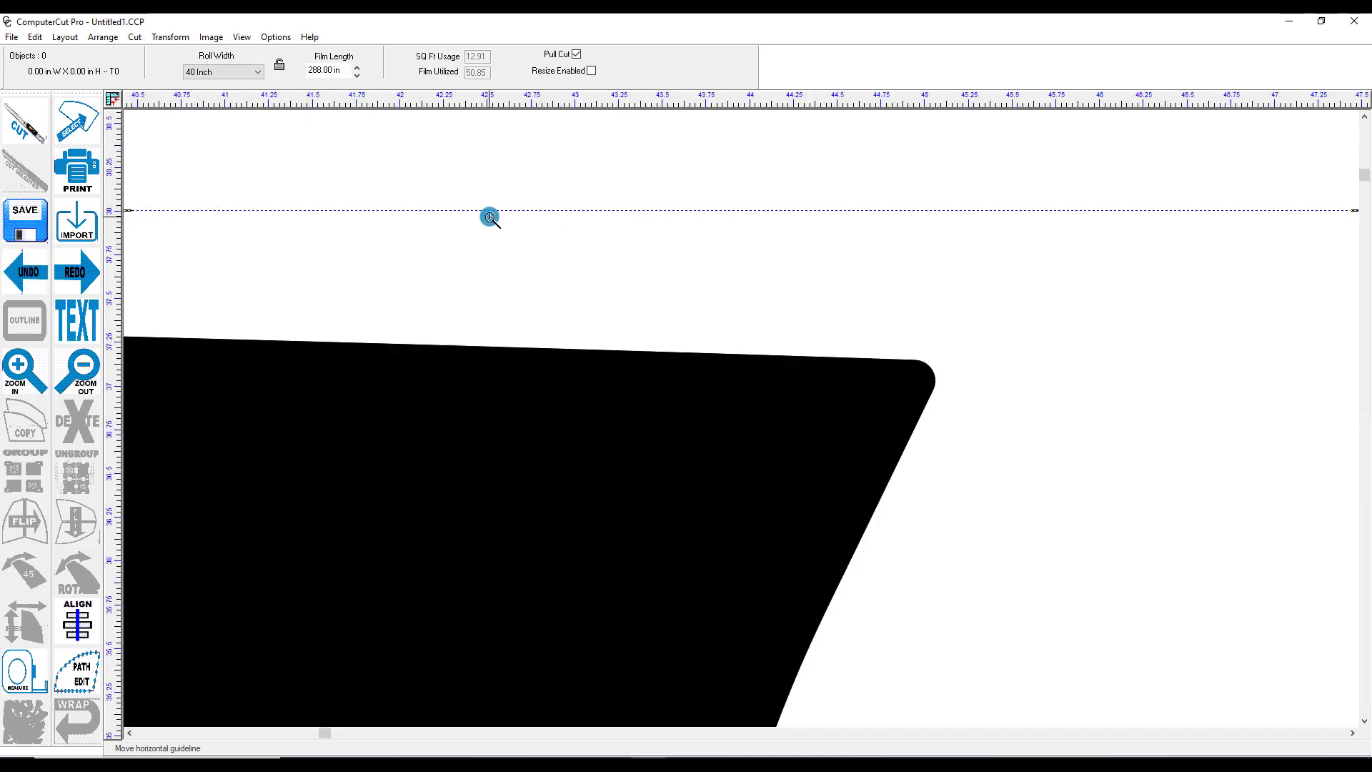
pyautogui.click(89, 368)
pyautogui.click(90, 368)
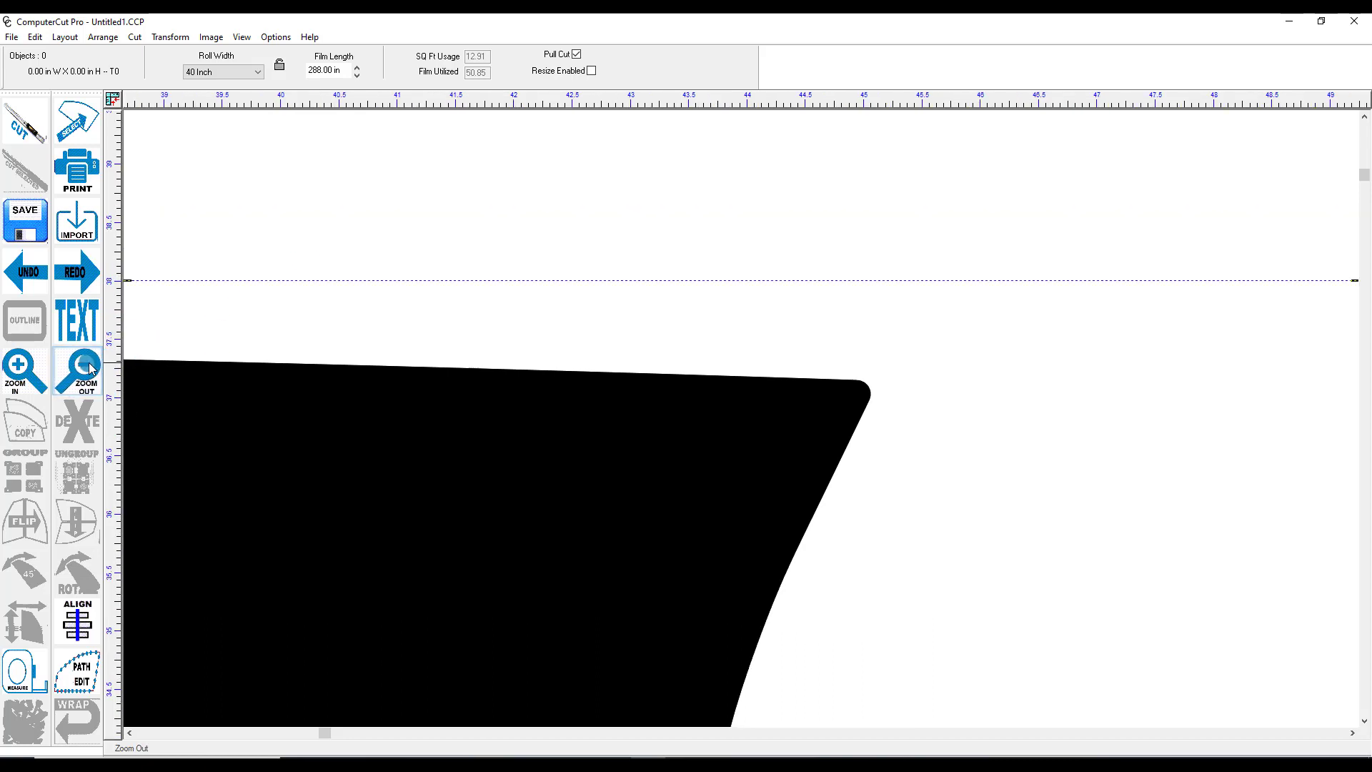
pyautogui.click(90, 368)
pyautogui.click(90, 368)
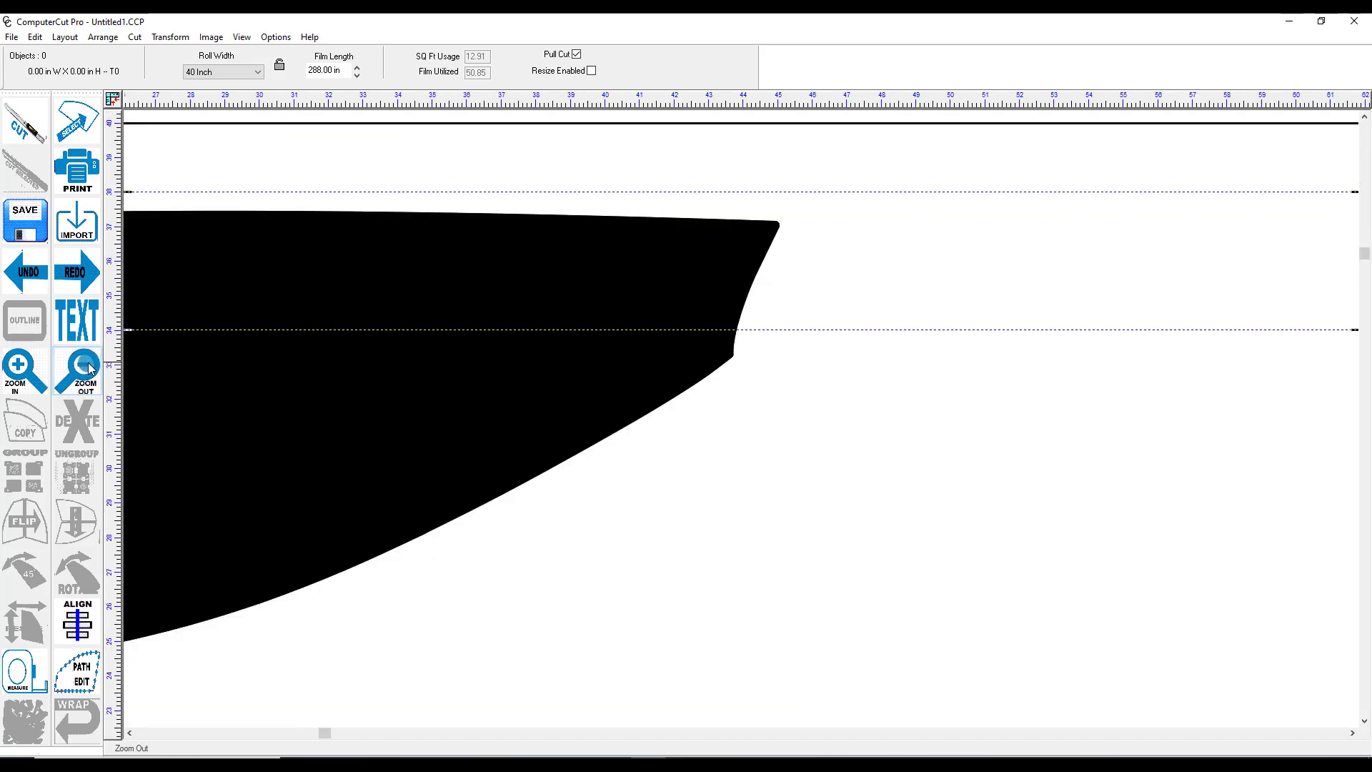
pyautogui.click(89, 368)
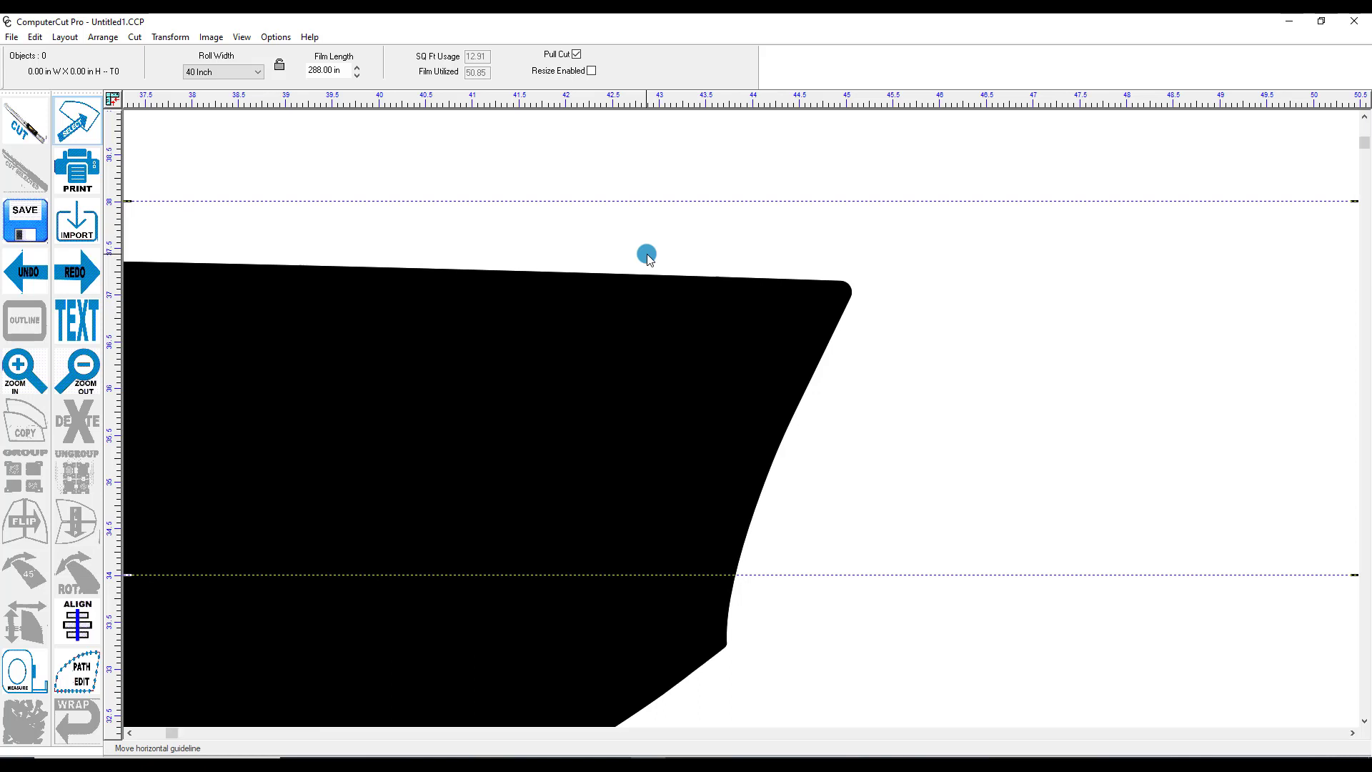
pyautogui.press('F4')
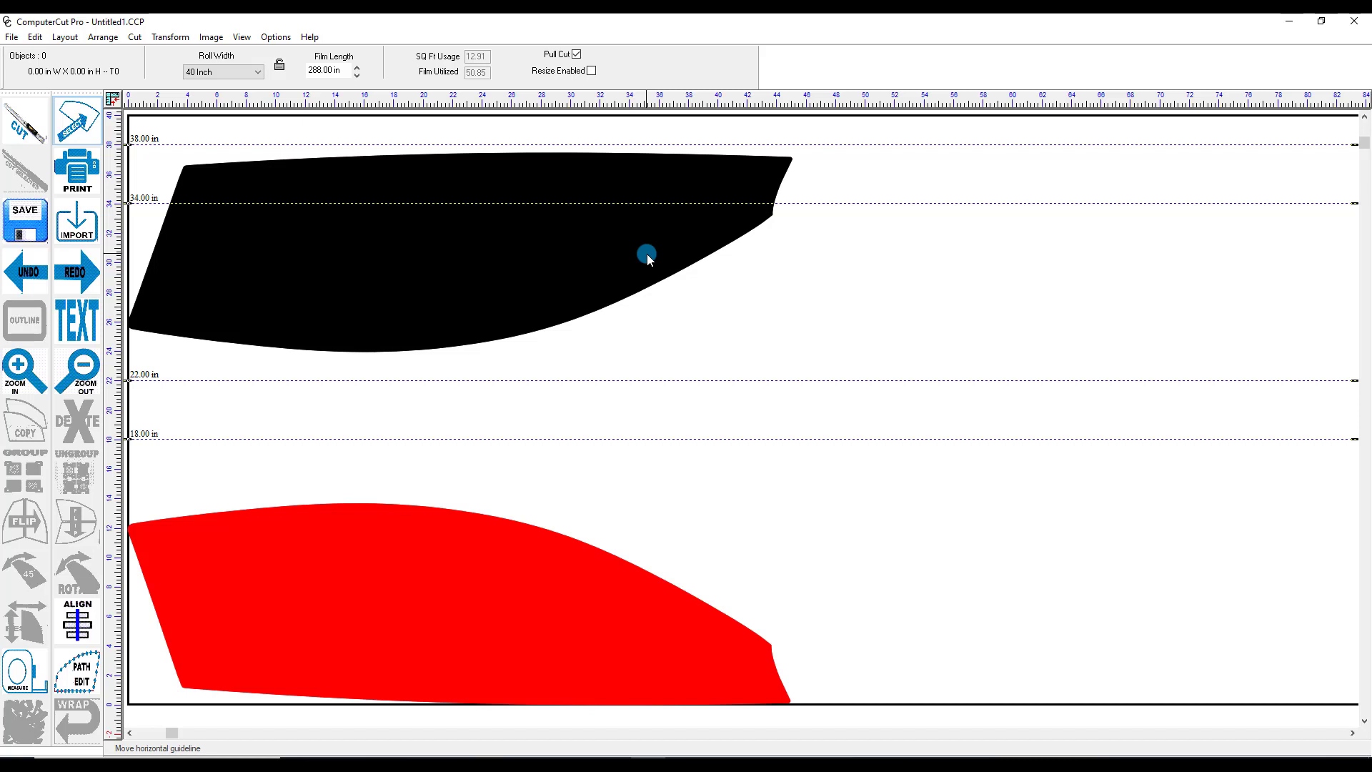
# - Place a copy of the black window pattern about 24 in farther along the film, and delete the copy
pyautogui.click(646, 255)
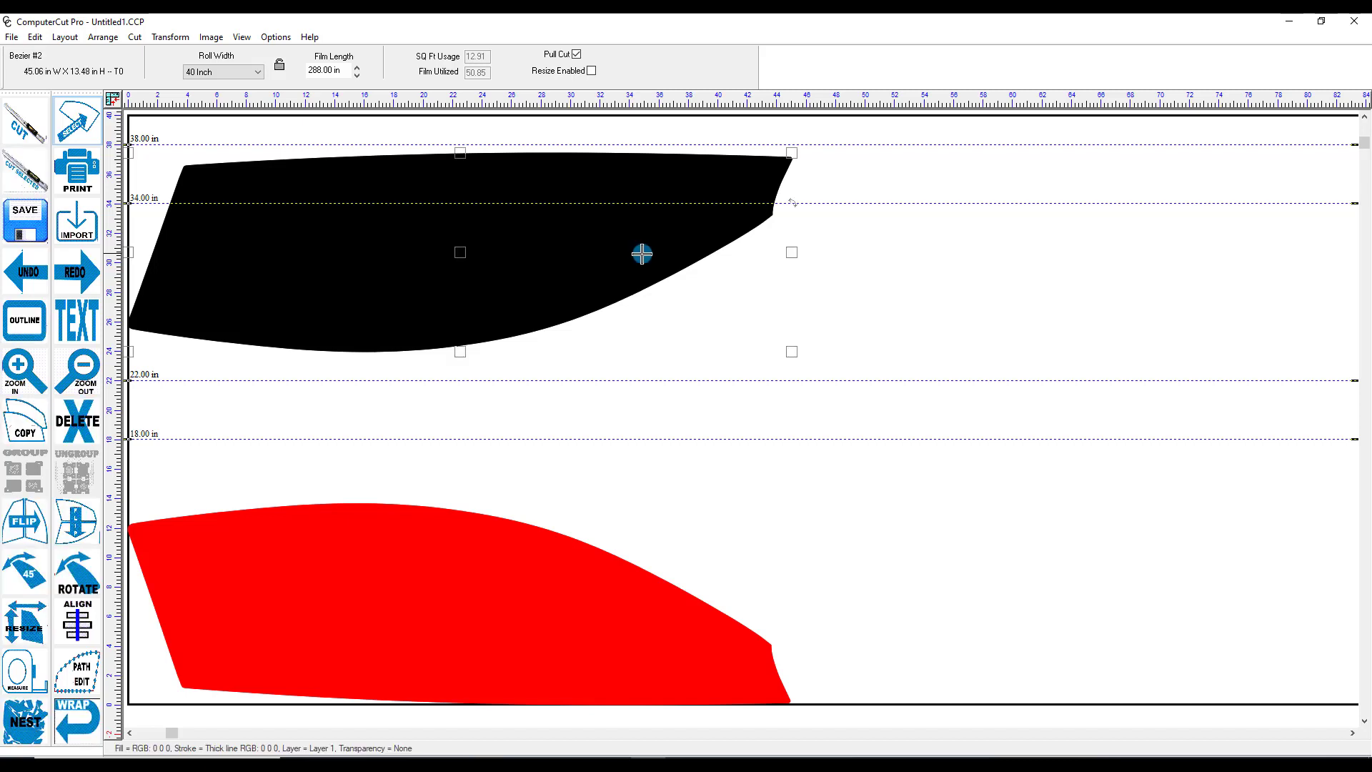
pyautogui.click(30, 422)
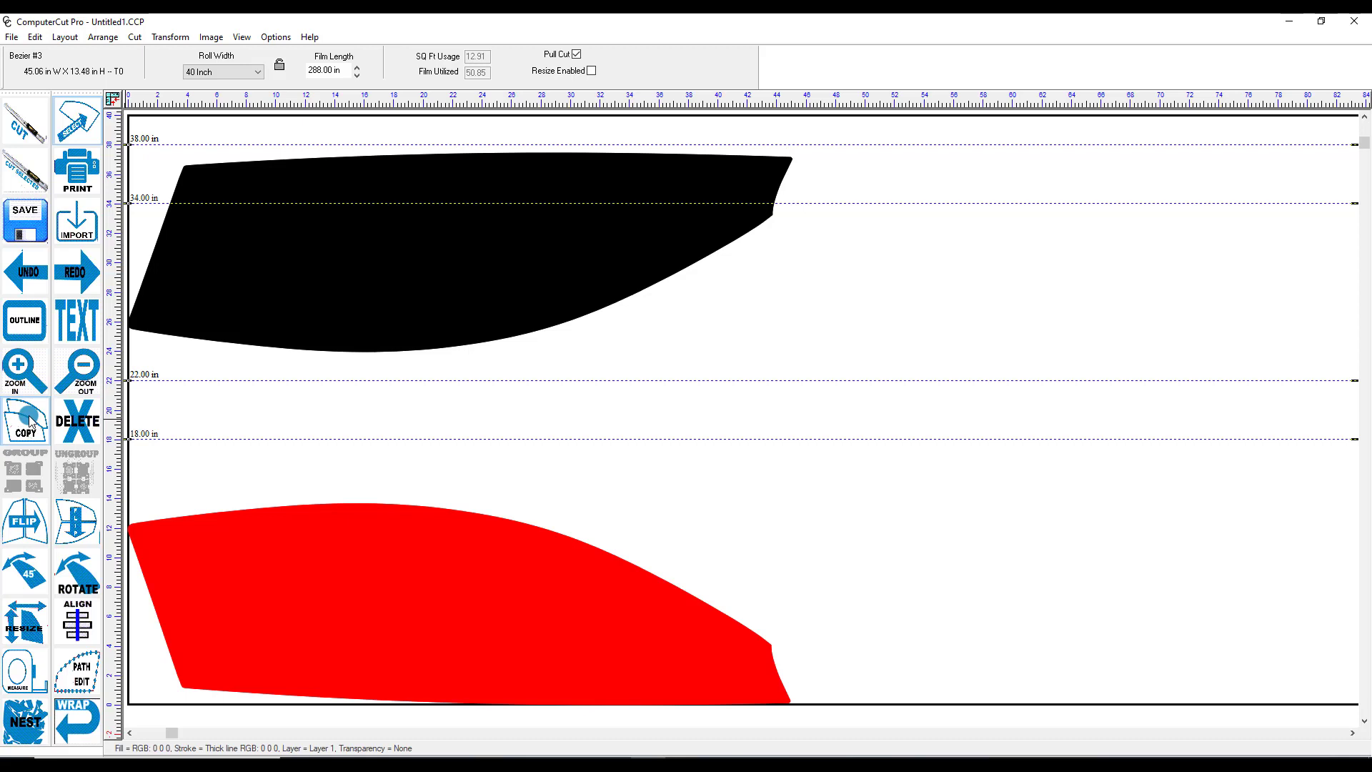
pyautogui.moveTo(470, 243); pyautogui.dragTo(821, 299)
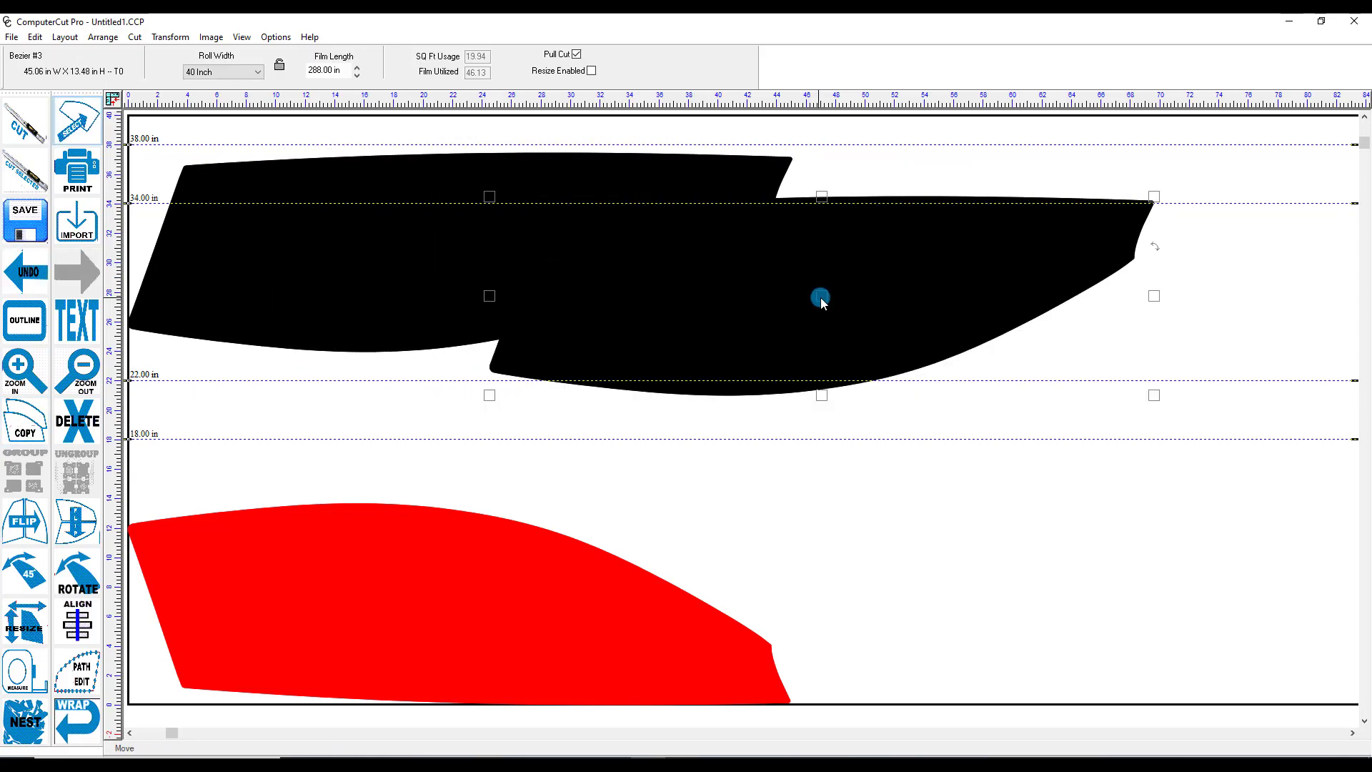
pyautogui.click(80, 424)
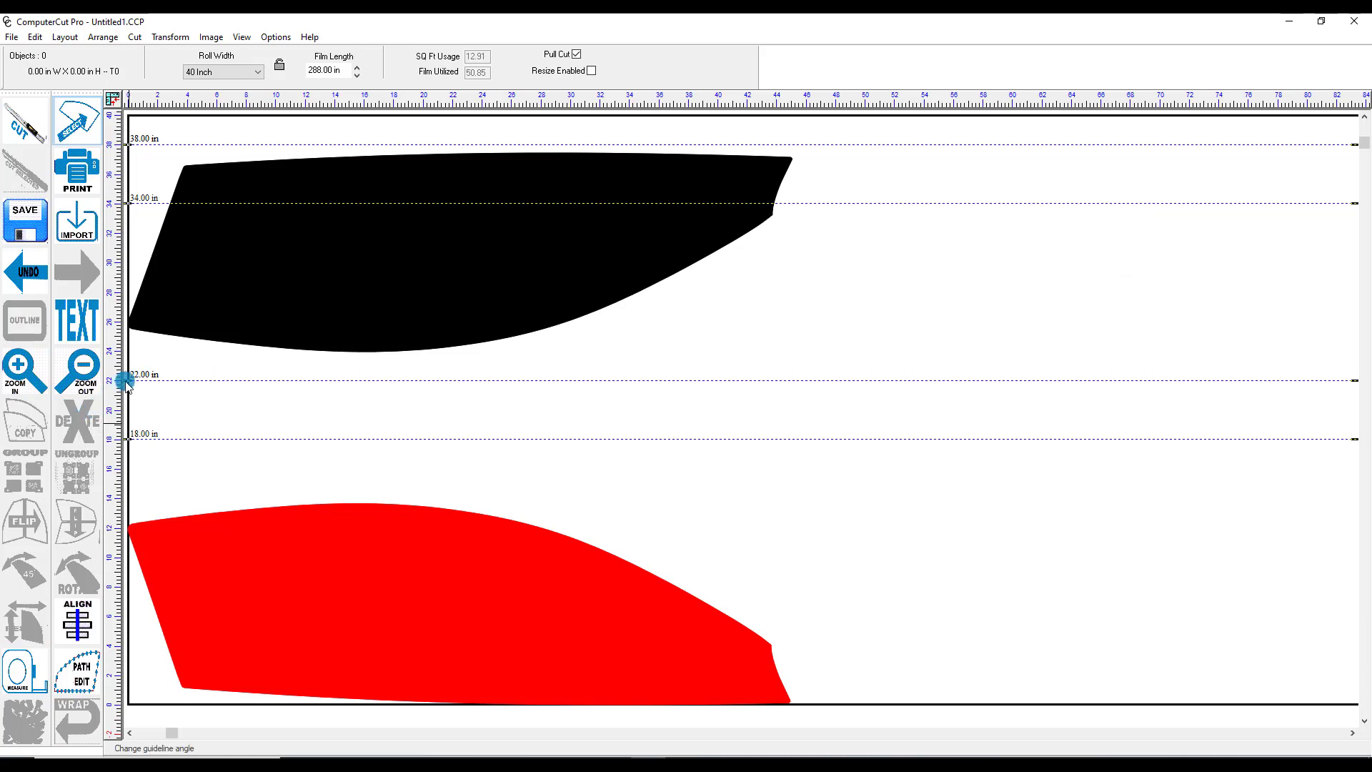
# - Group the black and red window patterns and move the group about 0.5 in along and up the film
pyautogui.click(362, 303)
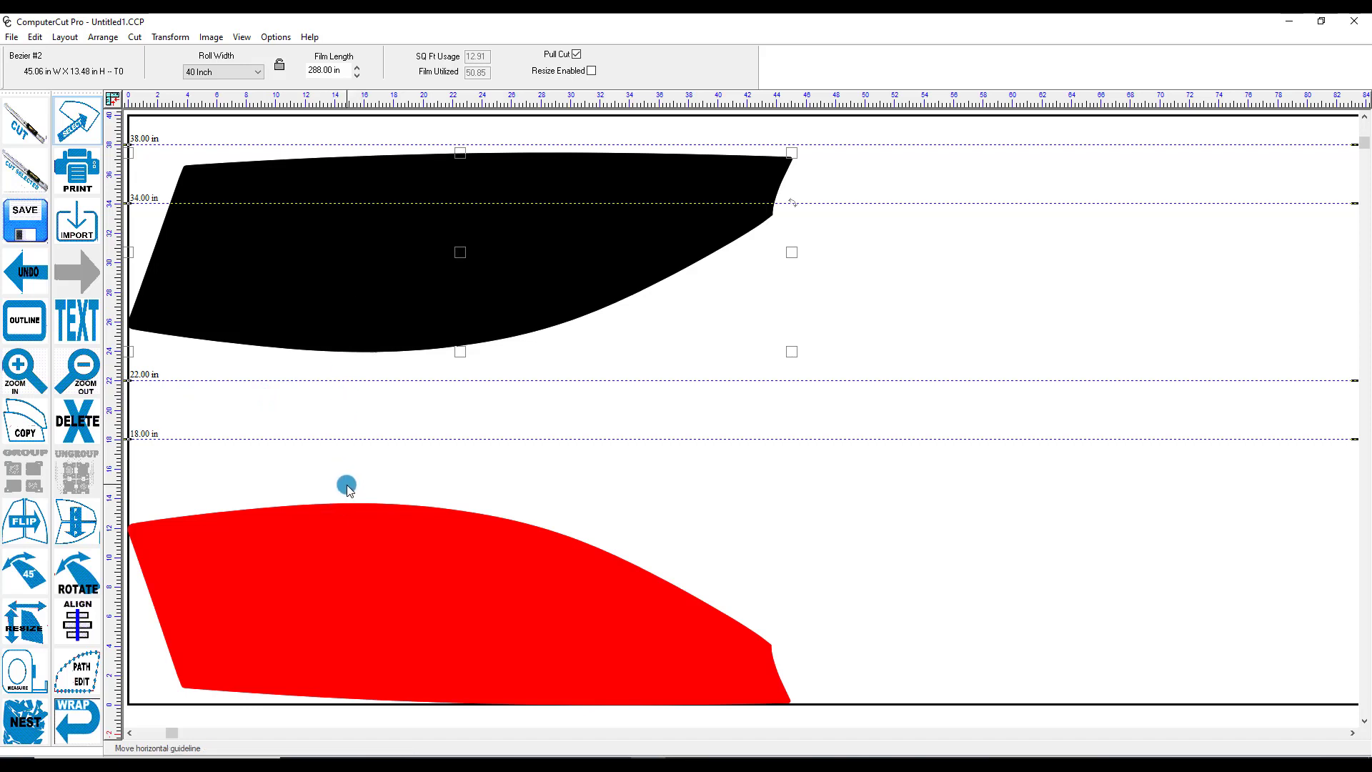
pyautogui.click(353, 555)
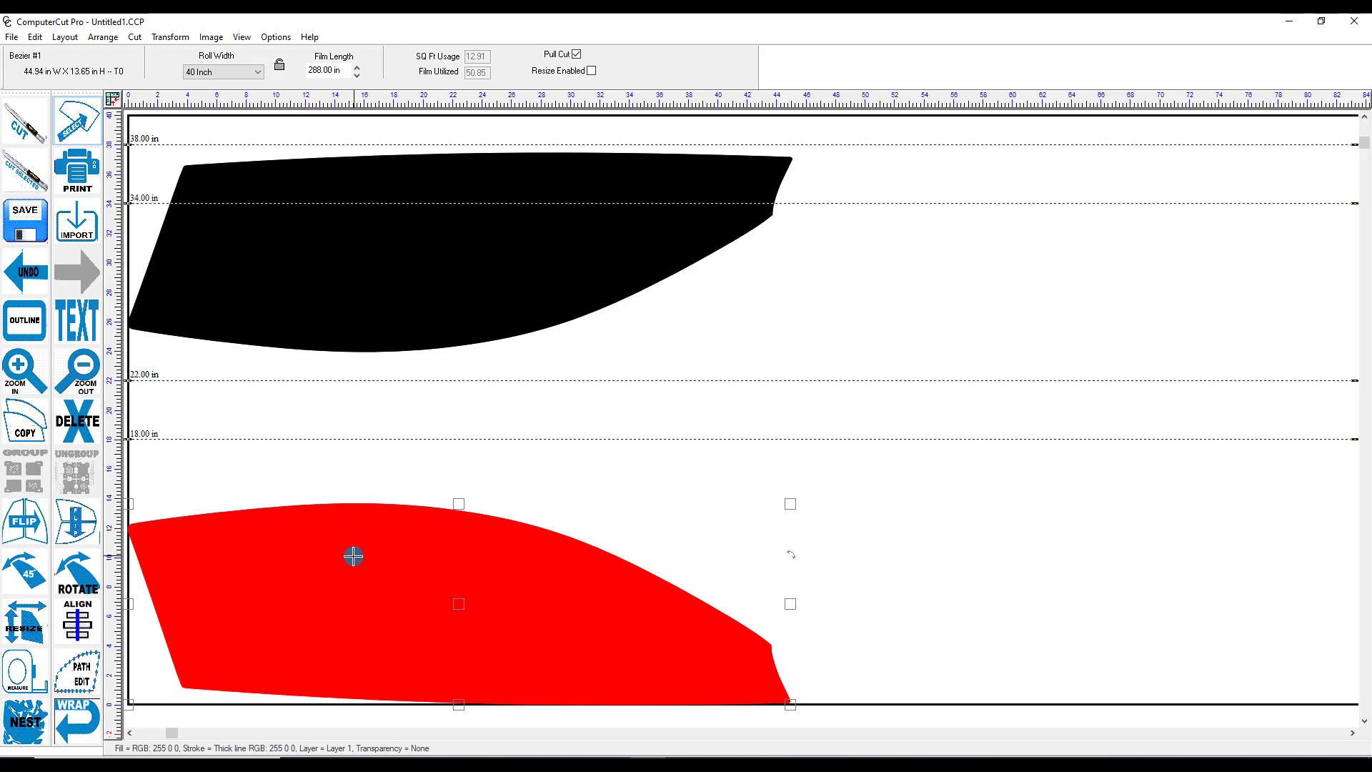
pyautogui.keyDown('shift'); pyautogui.click(415, 298); pyautogui.keyUp('shift')
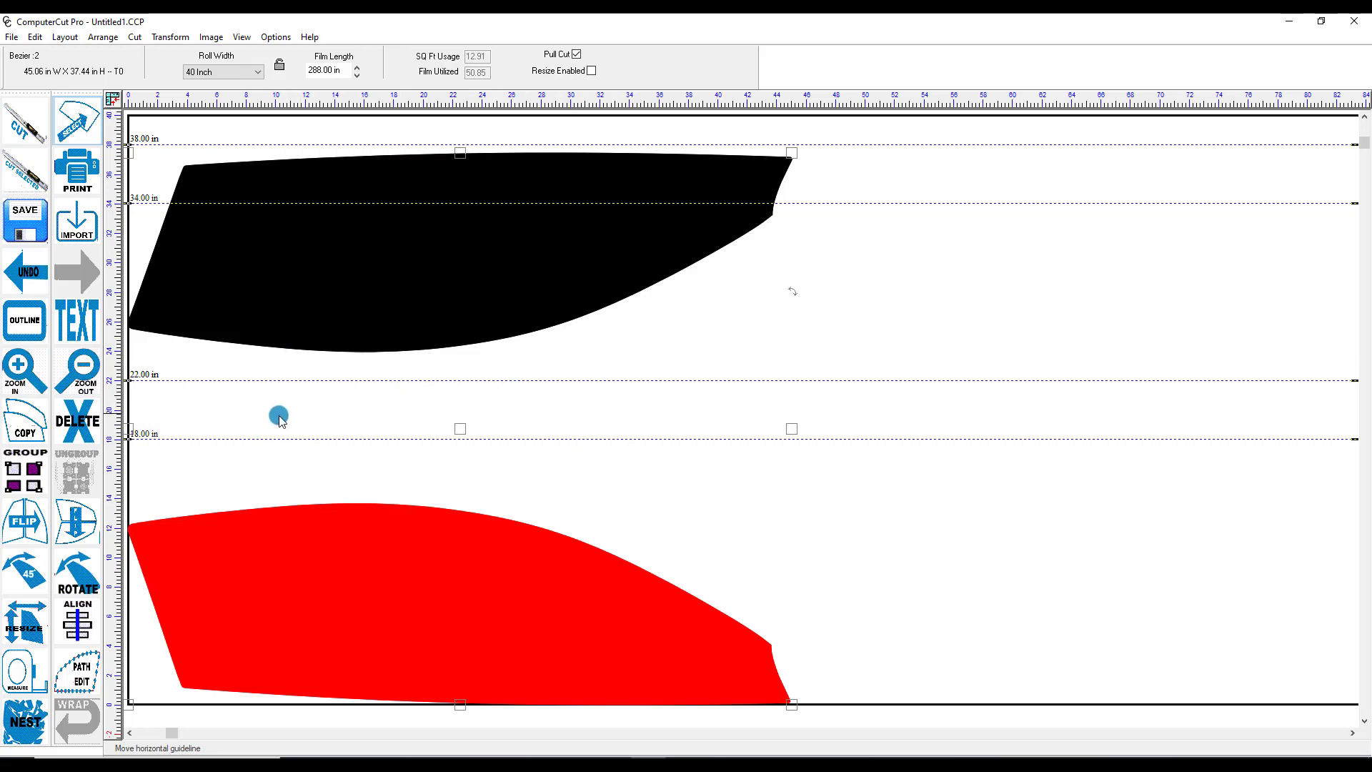
pyautogui.click(29, 477)
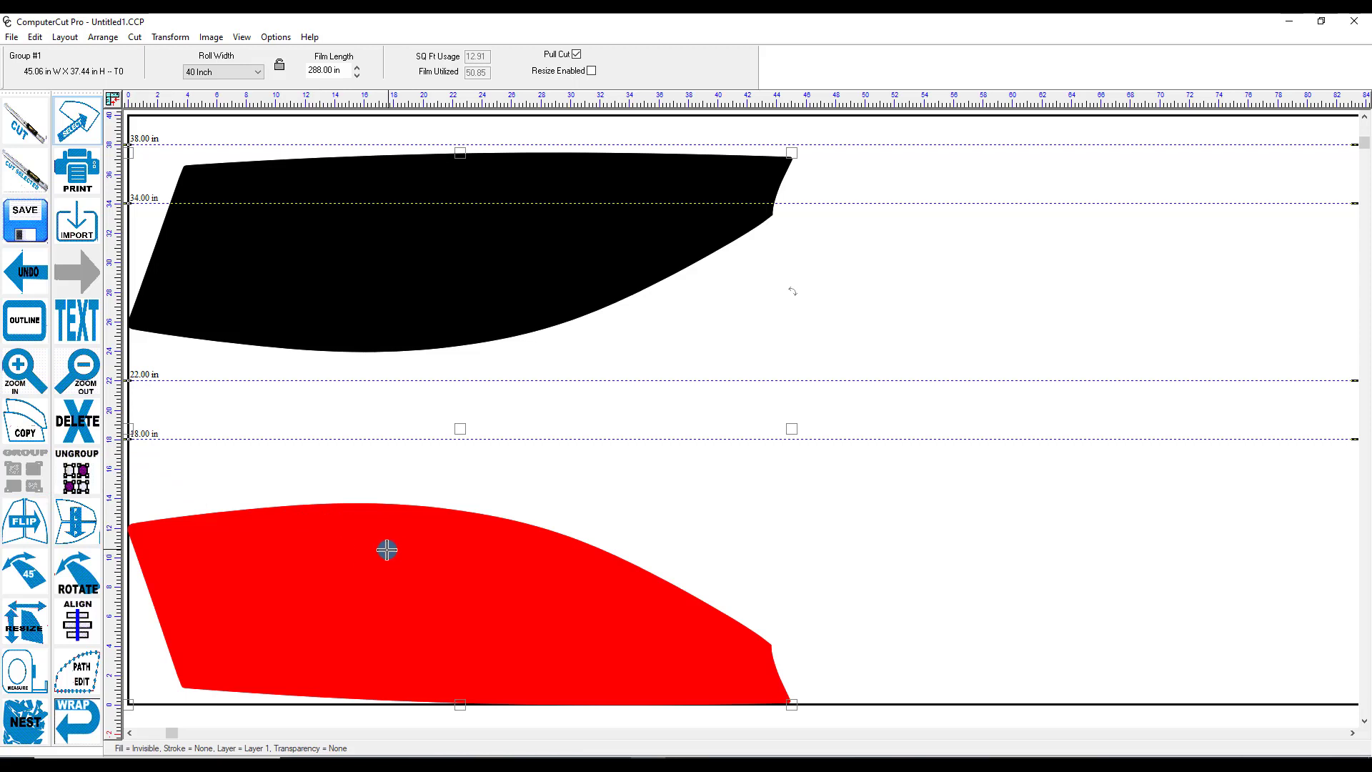
pyautogui.moveTo(386, 549)
pyautogui.mouseDown()
pyautogui.moveTo(534, 524)
pyautogui.moveTo(409, 548)
pyautogui.mouseUp()
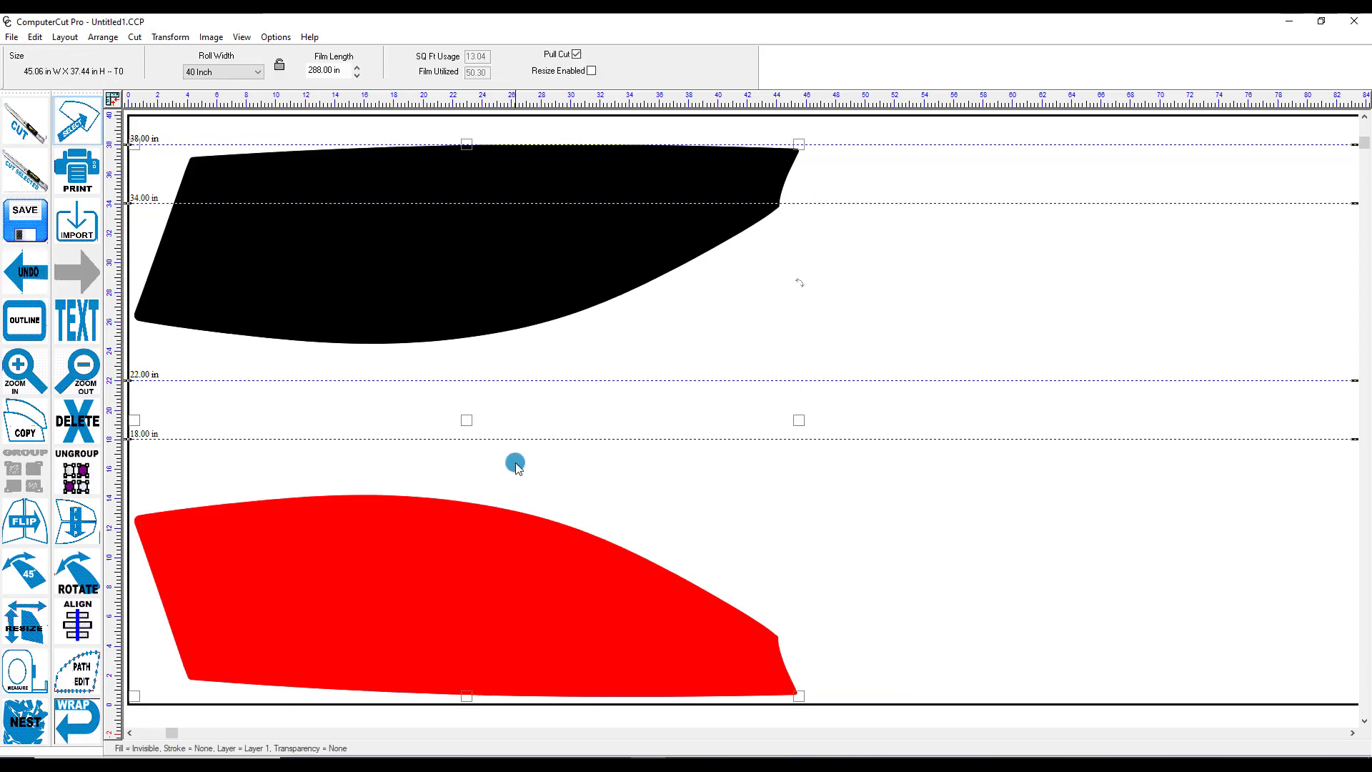
# - Ungroup the two window patterns and move only the red one about 2 in along and up the film
pyautogui.click(80, 474)
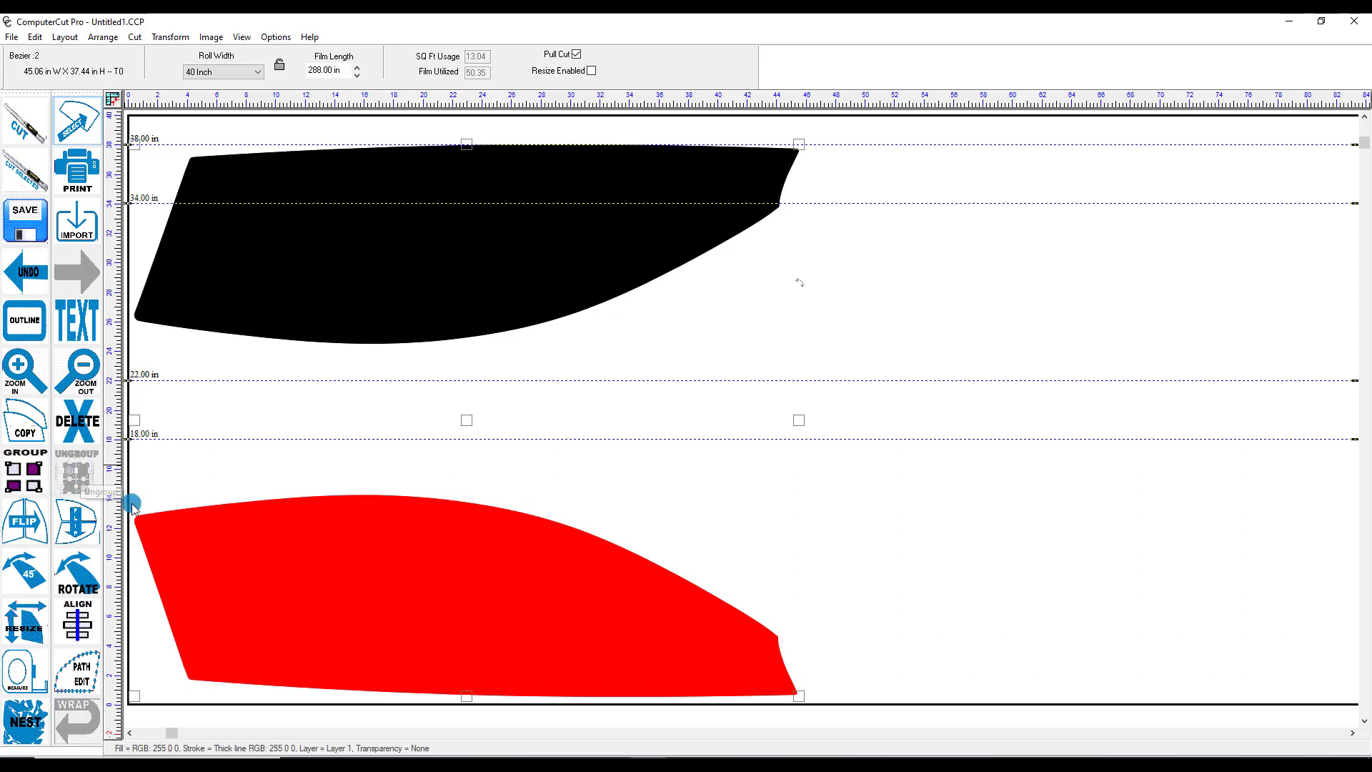
pyautogui.click(333, 466)
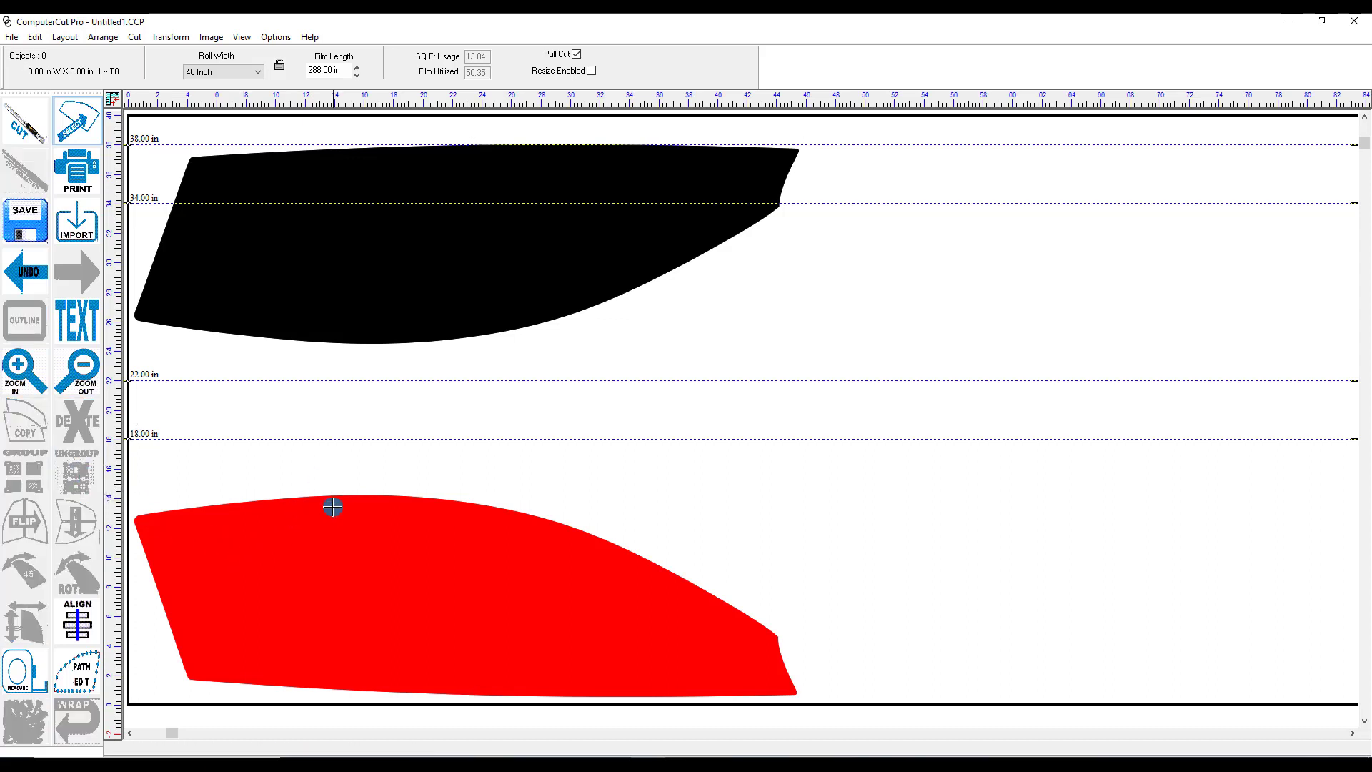
pyautogui.click(332, 509)
pyautogui.moveTo(361, 568); pyautogui.dragTo(386, 534)
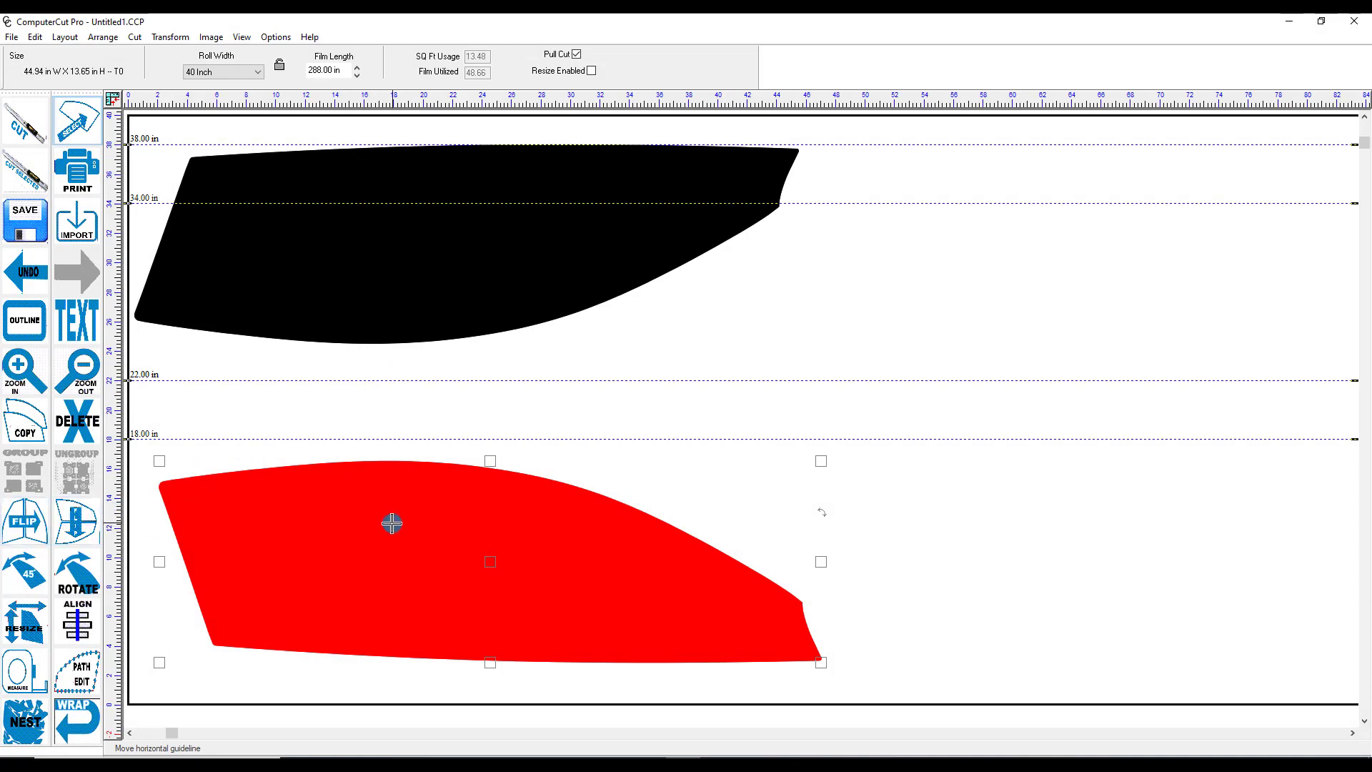
# - Flip the red pattern horizontally four times, ending in its starting orientation
pyautogui.click(31, 527)
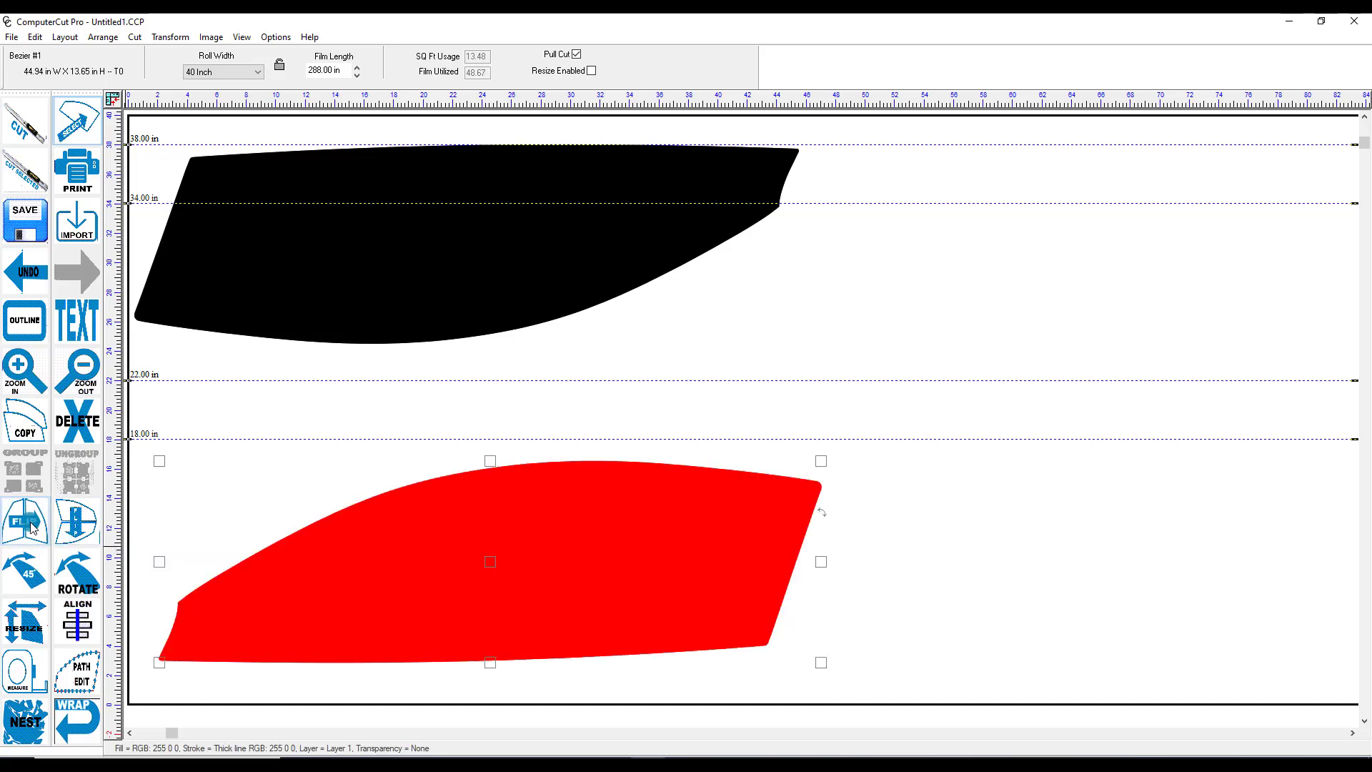
pyautogui.click(32, 528)
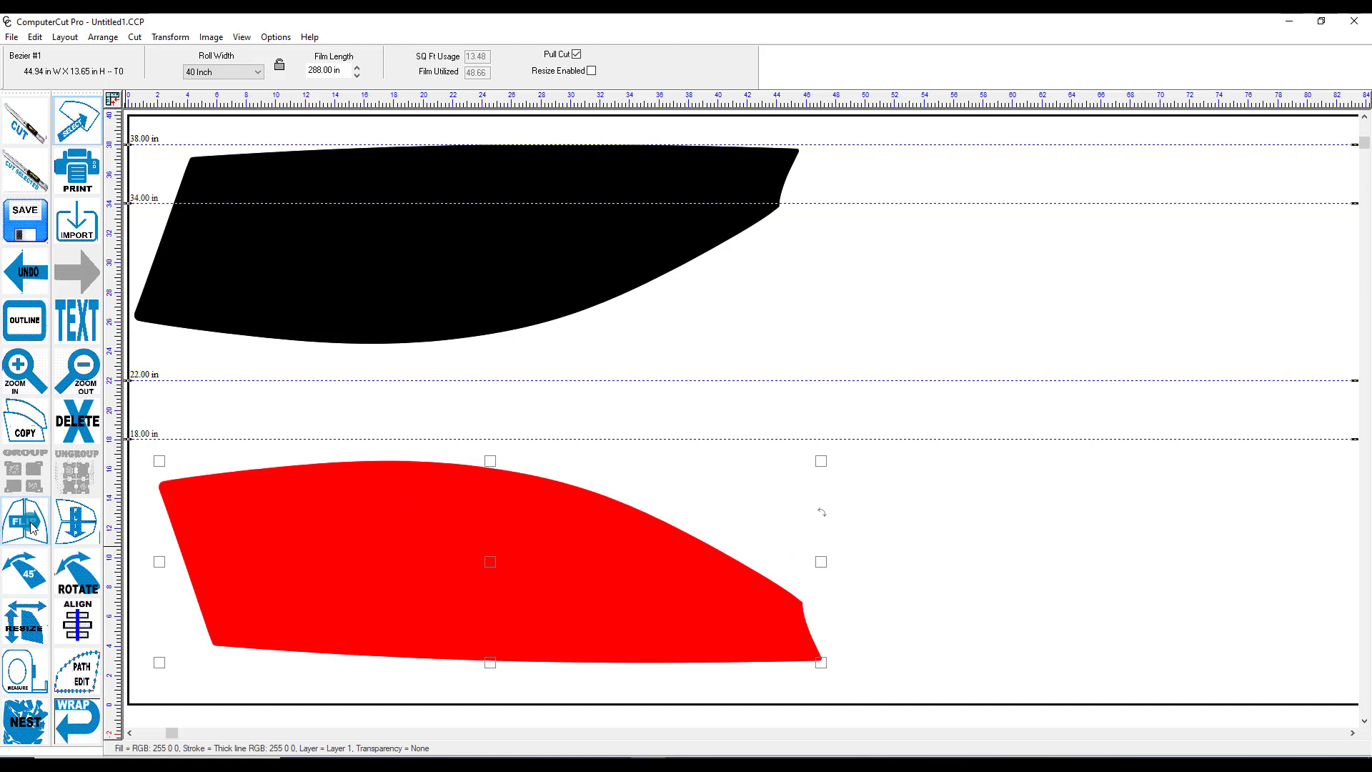
pyautogui.click(31, 527)
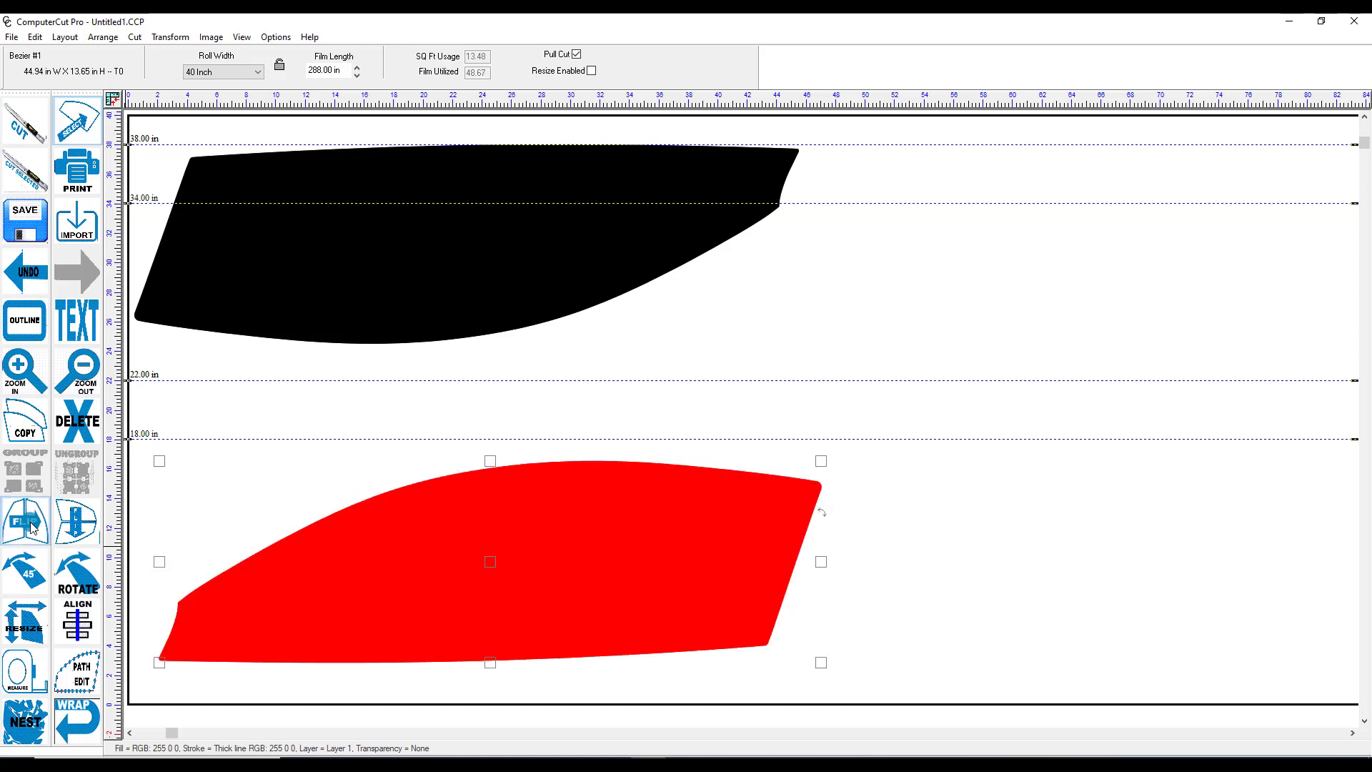
pyautogui.click(32, 527)
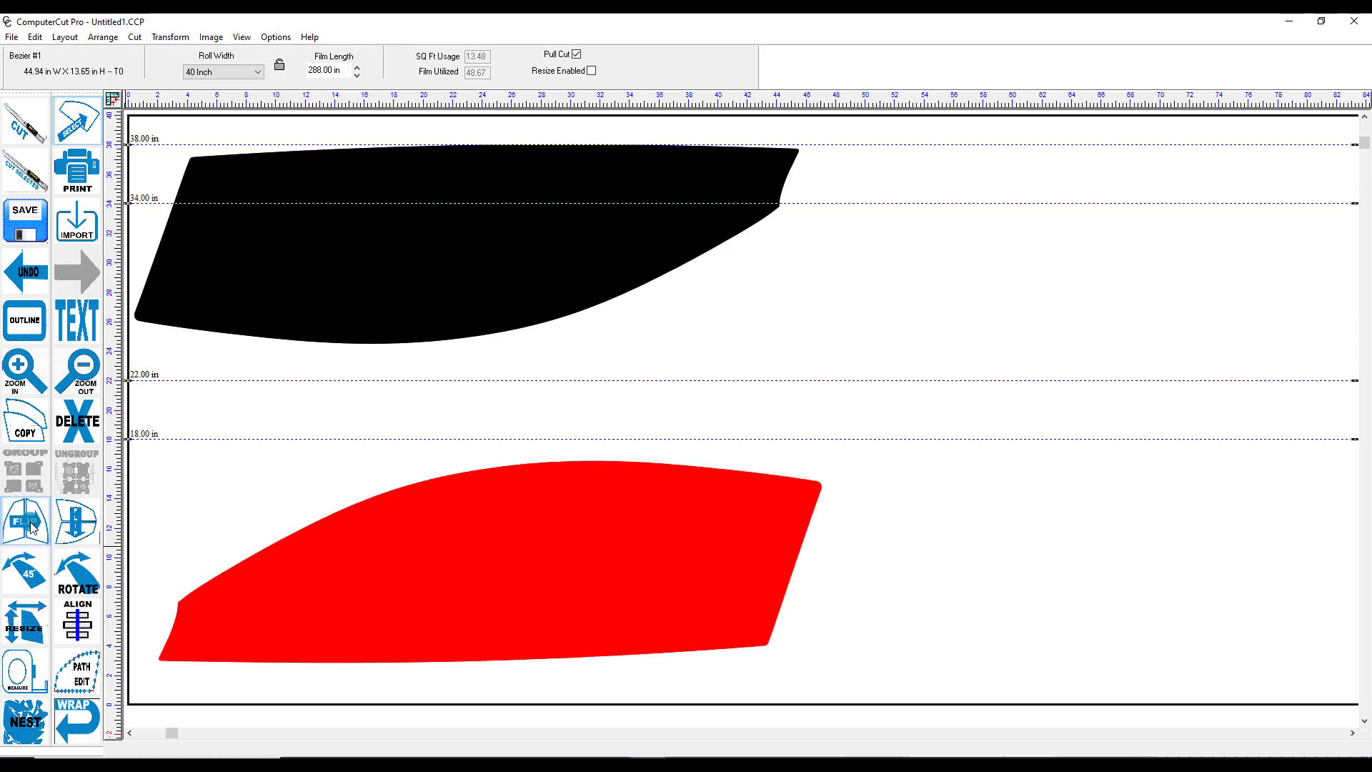
# - Flip the red pattern vertically four times, ending in its starting orientation
pyautogui.click(80, 528)
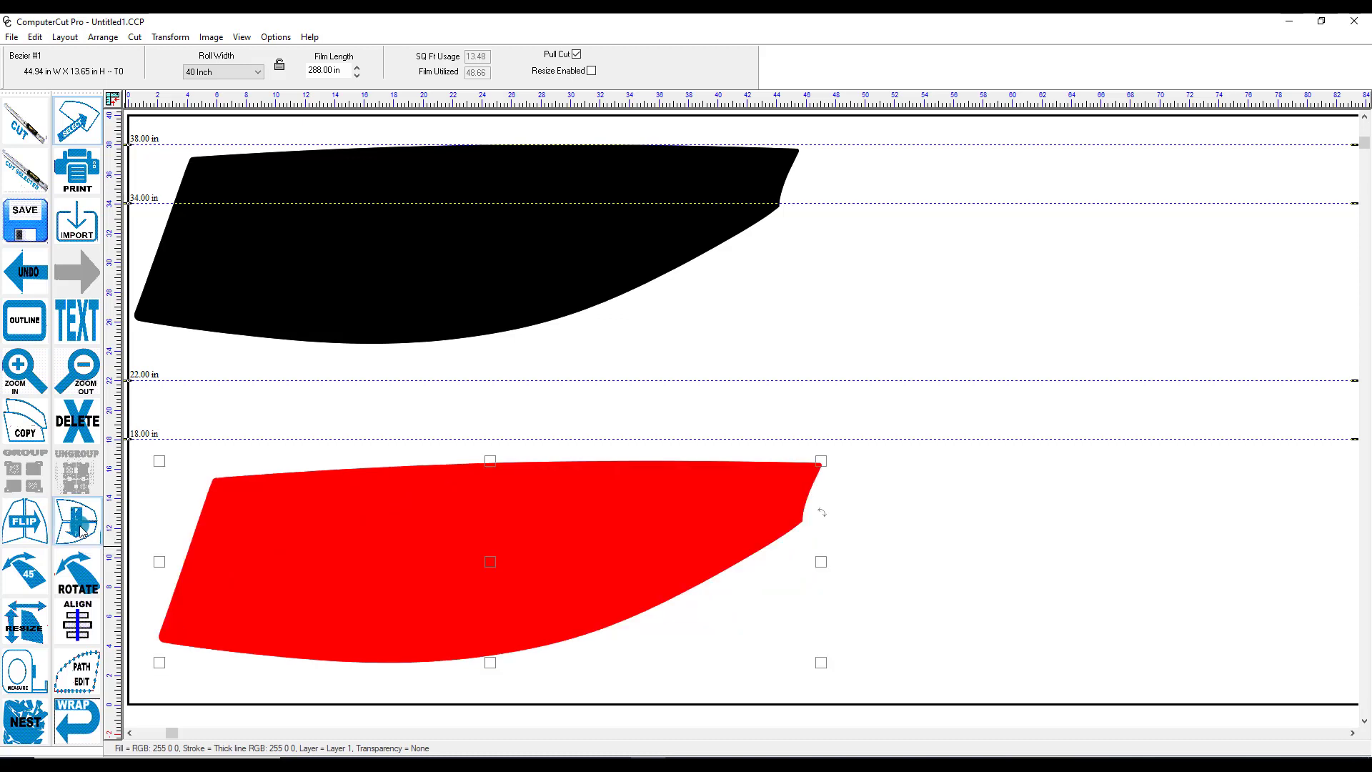
pyautogui.click(80, 530)
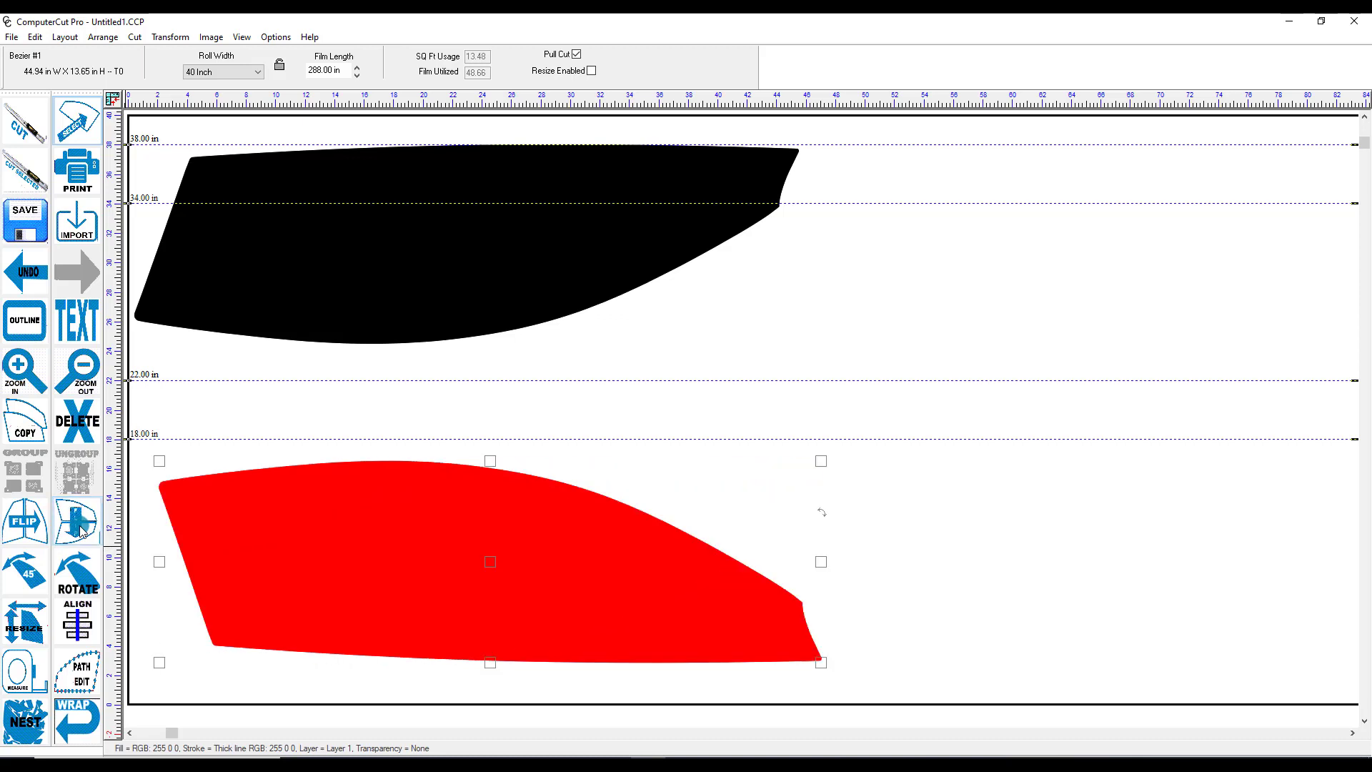
pyautogui.click(80, 529)
pyautogui.click(80, 529)
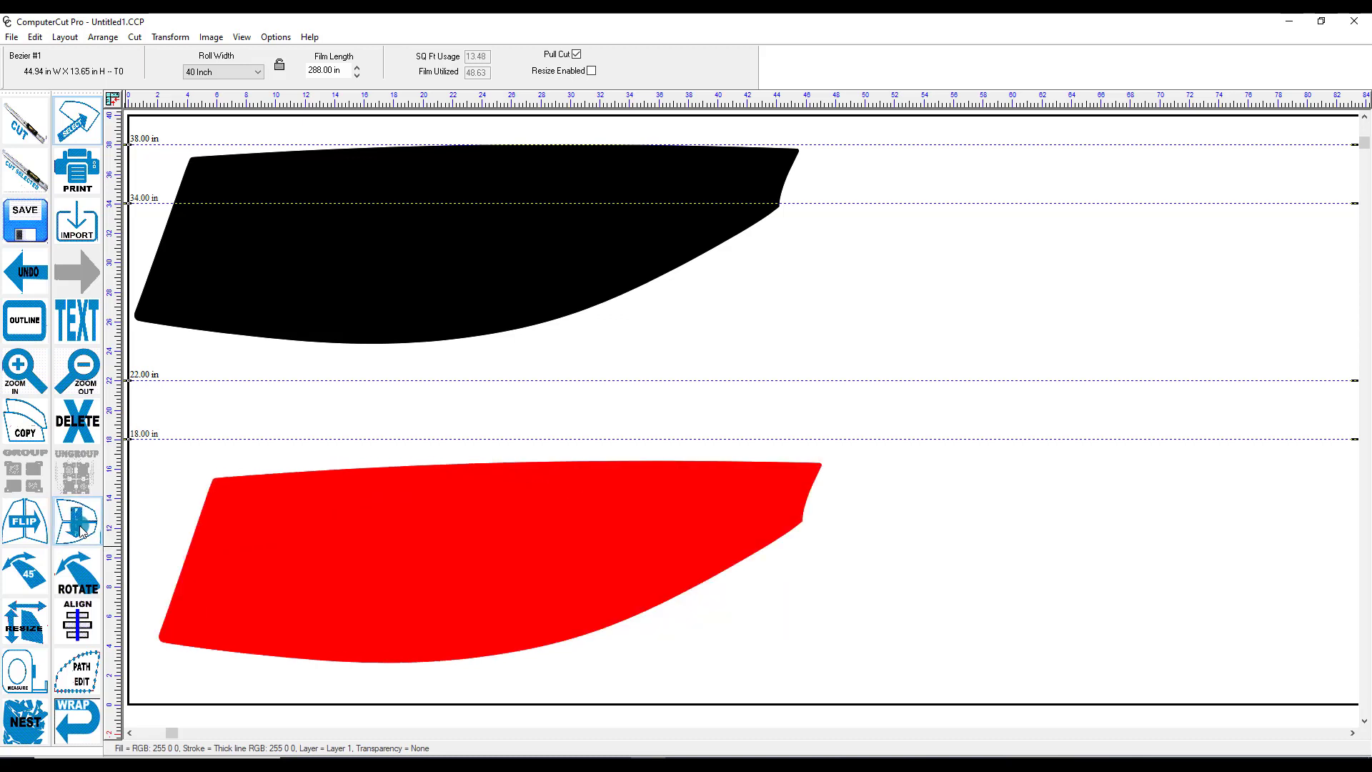
# - Turn the red pattern through a full circle with four successive 90-degree rotations
pyautogui.click(33, 574)
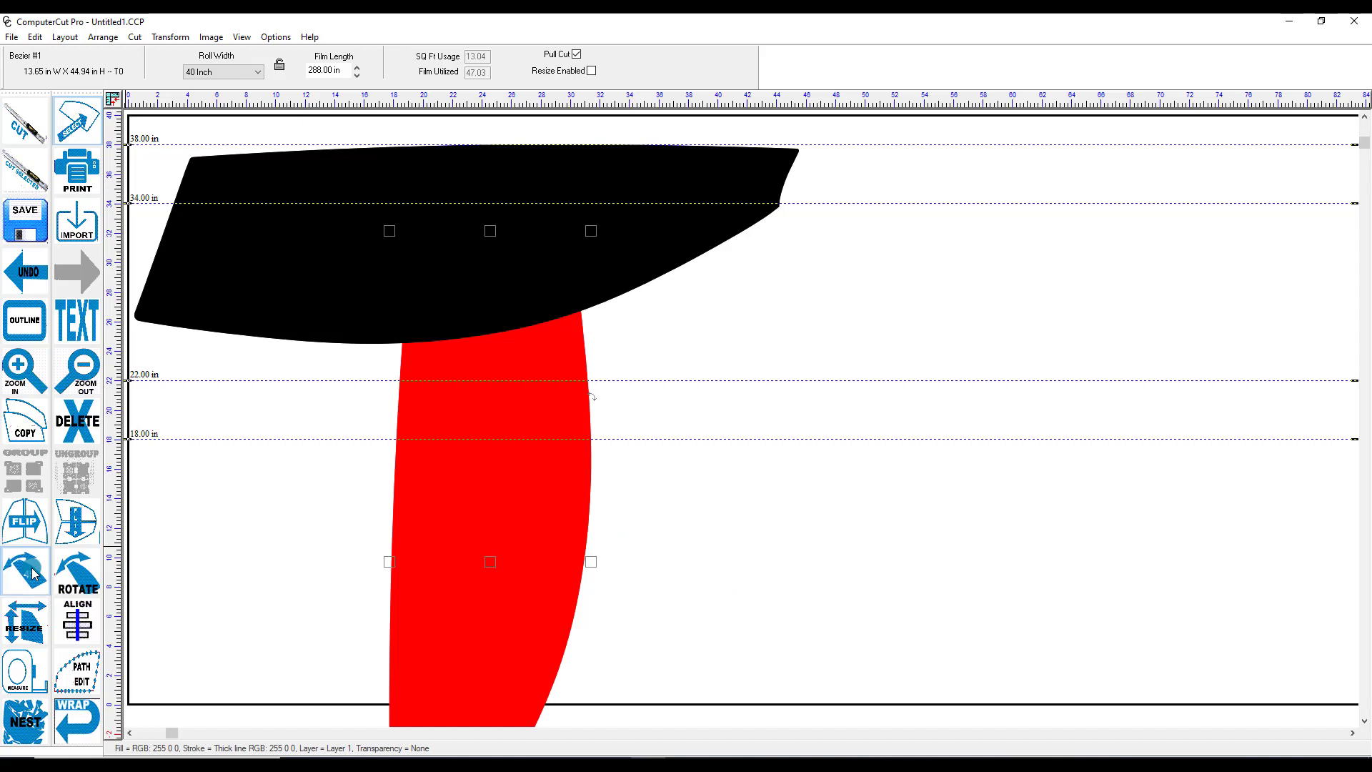
pyautogui.click(32, 574)
pyautogui.click(32, 574)
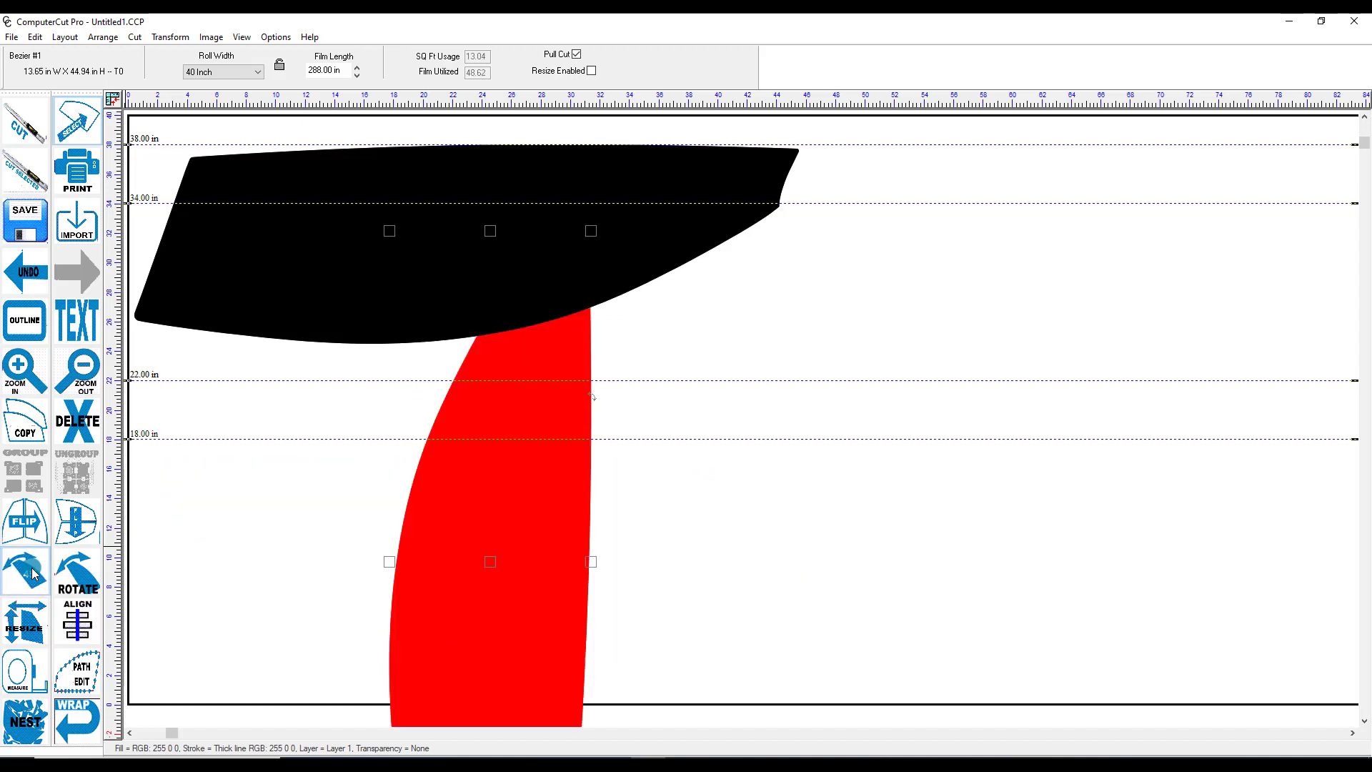
pyautogui.click(32, 574)
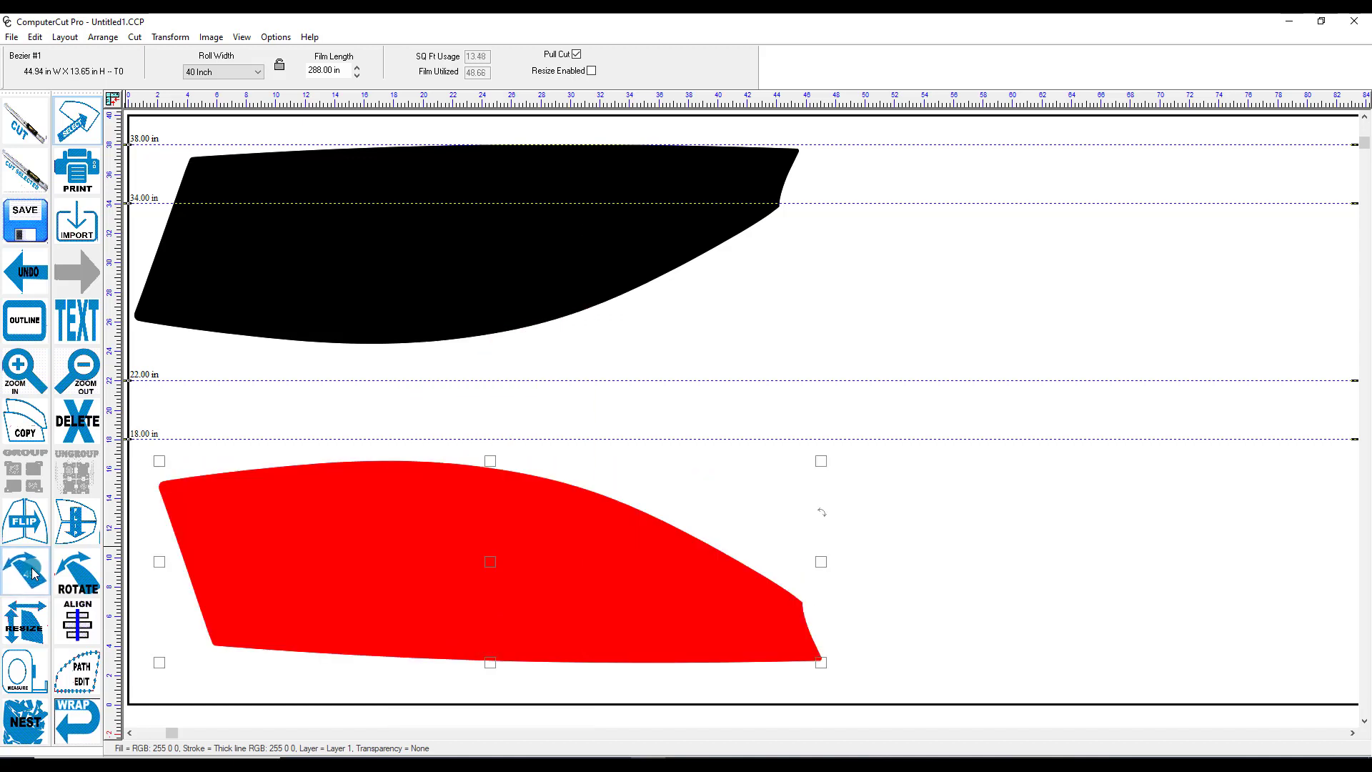
# - Rotate the red pattern slightly freehand, first about its centre and again with the pivot moved to its lower right tip
pyautogui.click(78, 571)
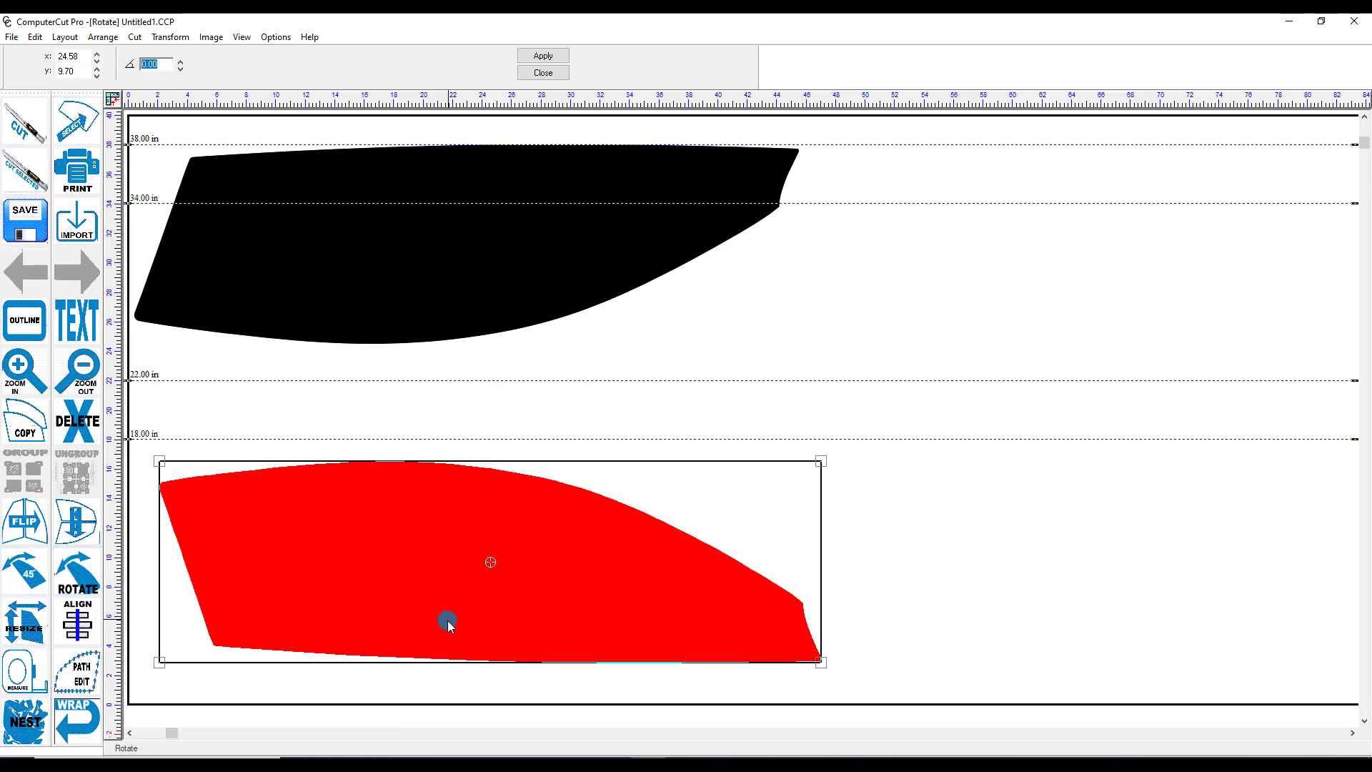
pyautogui.moveTo(670, 622)
pyautogui.mouseDown()
pyautogui.moveTo(679, 598)
pyautogui.moveTo(676, 631)
pyautogui.moveTo(677, 567)
pyautogui.moveTo(675, 620)
pyautogui.mouseUp()
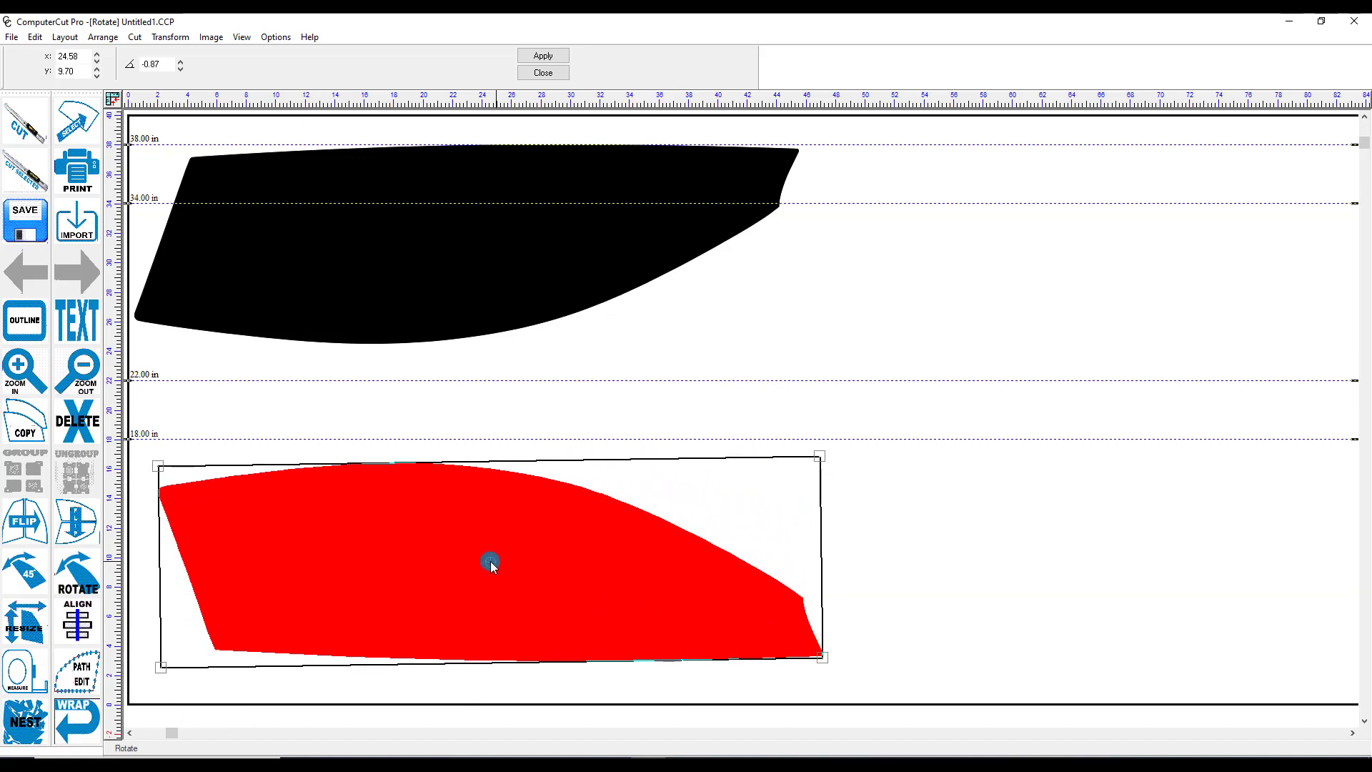
pyautogui.moveTo(490, 562)
pyautogui.mouseDown()
pyautogui.moveTo(673, 599)
pyautogui.moveTo(808, 661)
pyautogui.mouseUp()
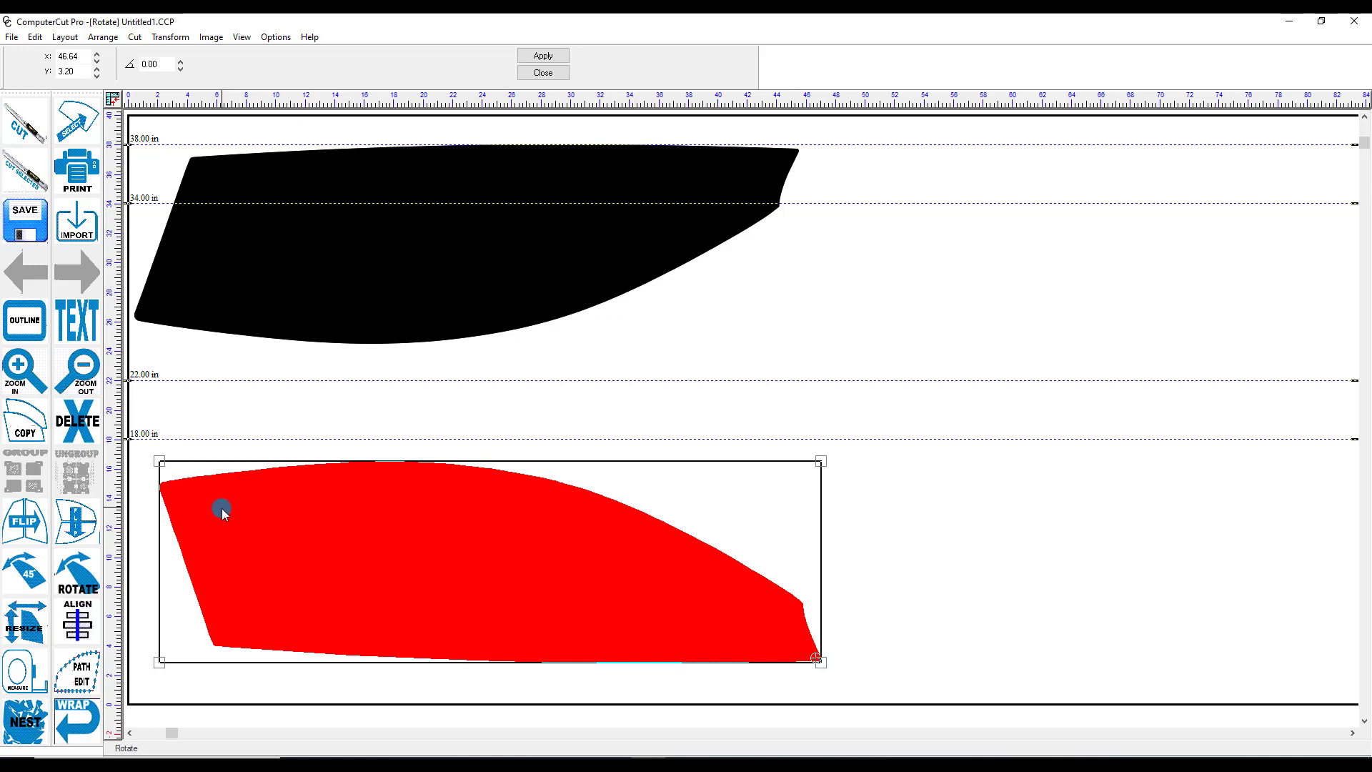
pyautogui.moveTo(220, 513); pyautogui.dragTo(323, 547)
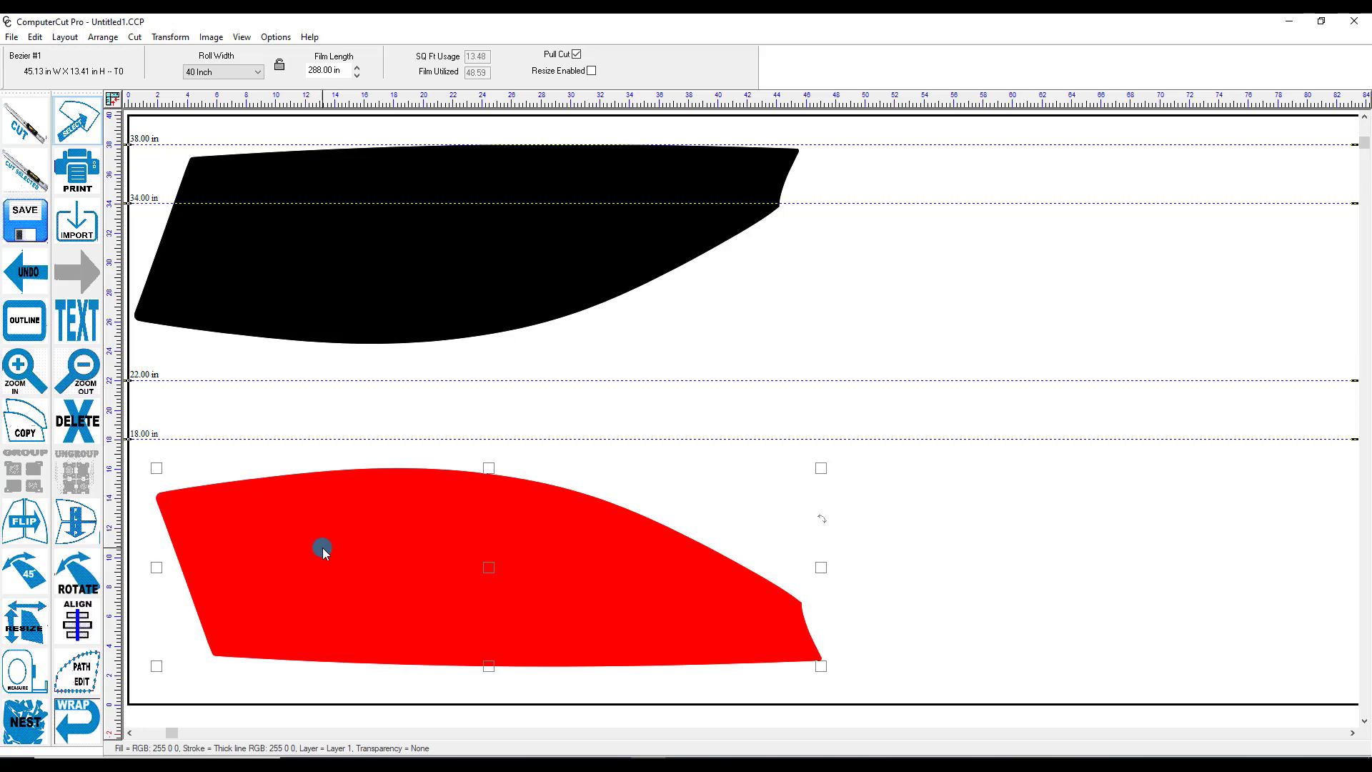
# - Open the size settings for the red pattern and leave them without resizing it
pyautogui.click(27, 625)
pyautogui.click(179, 603)
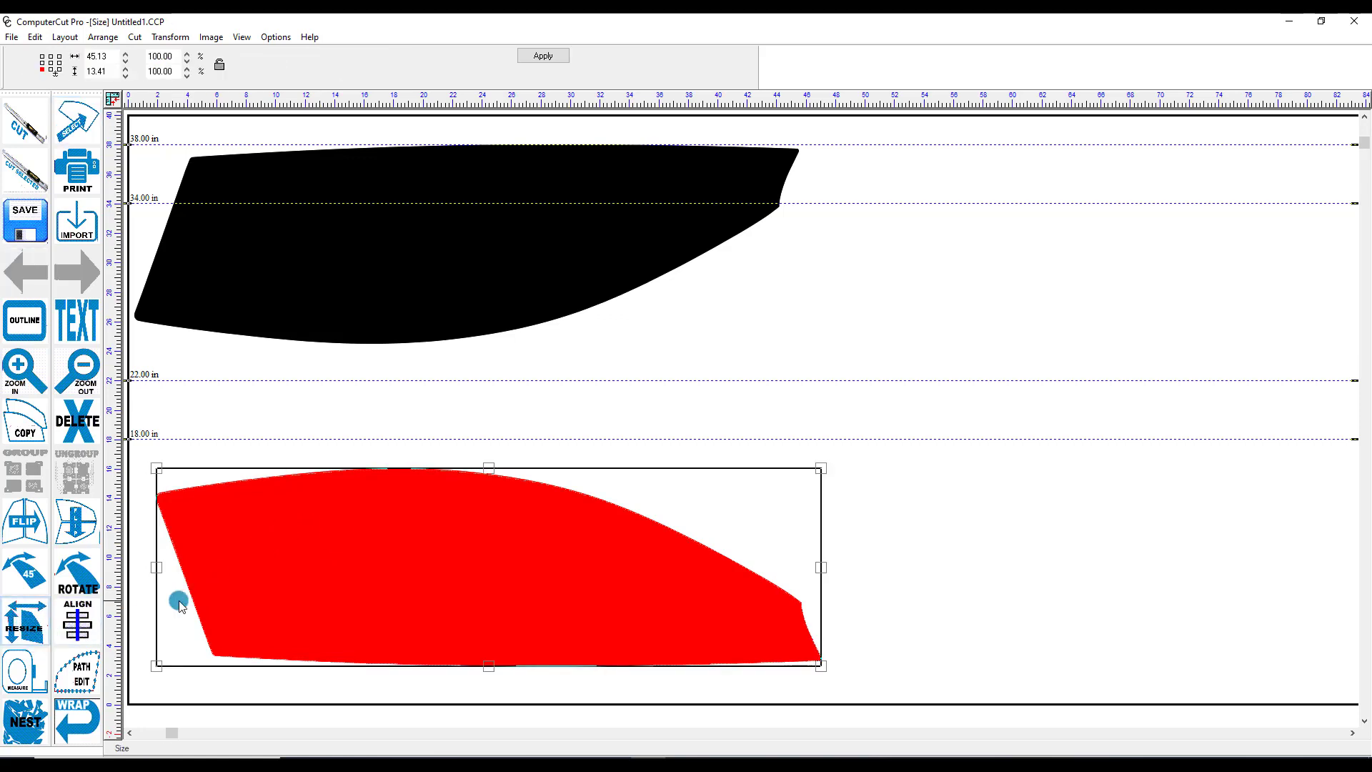
pyautogui.click(427, 436)
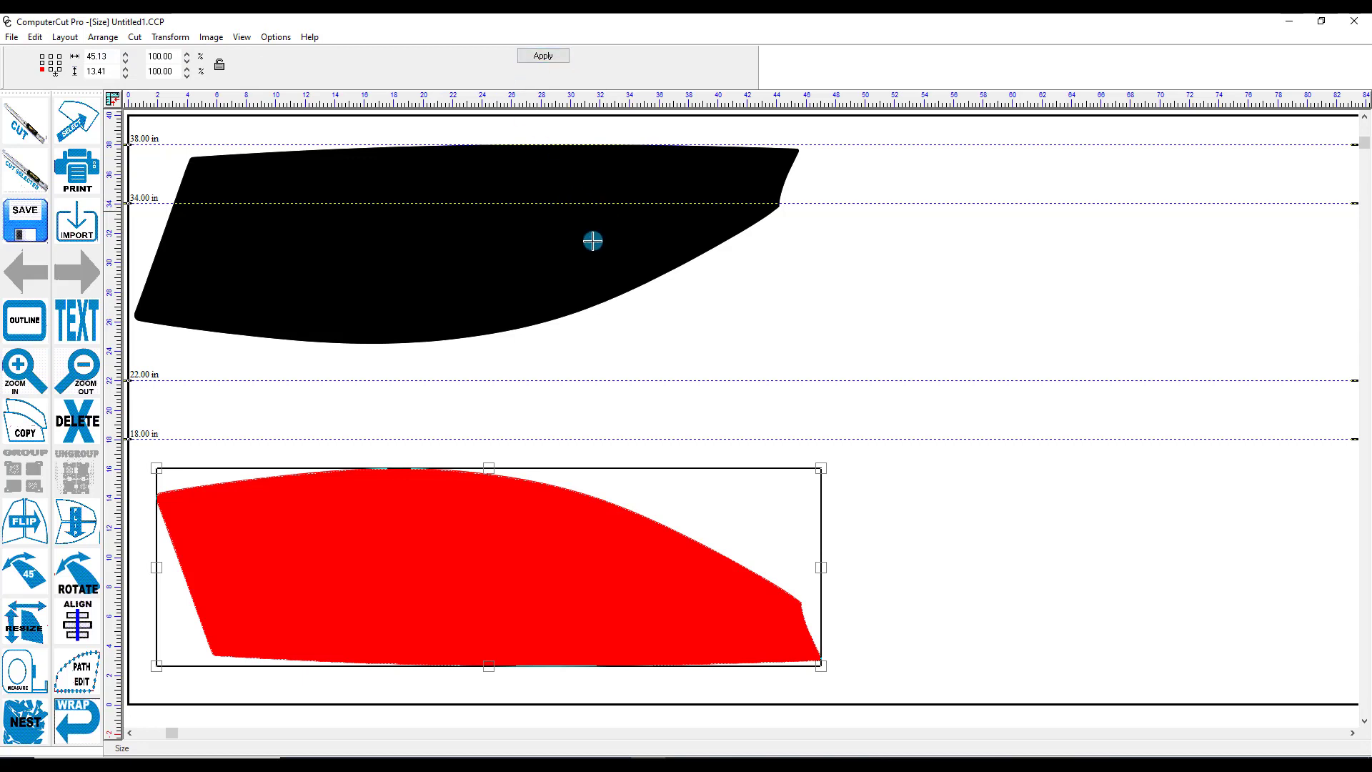
pyautogui.click(623, 356)
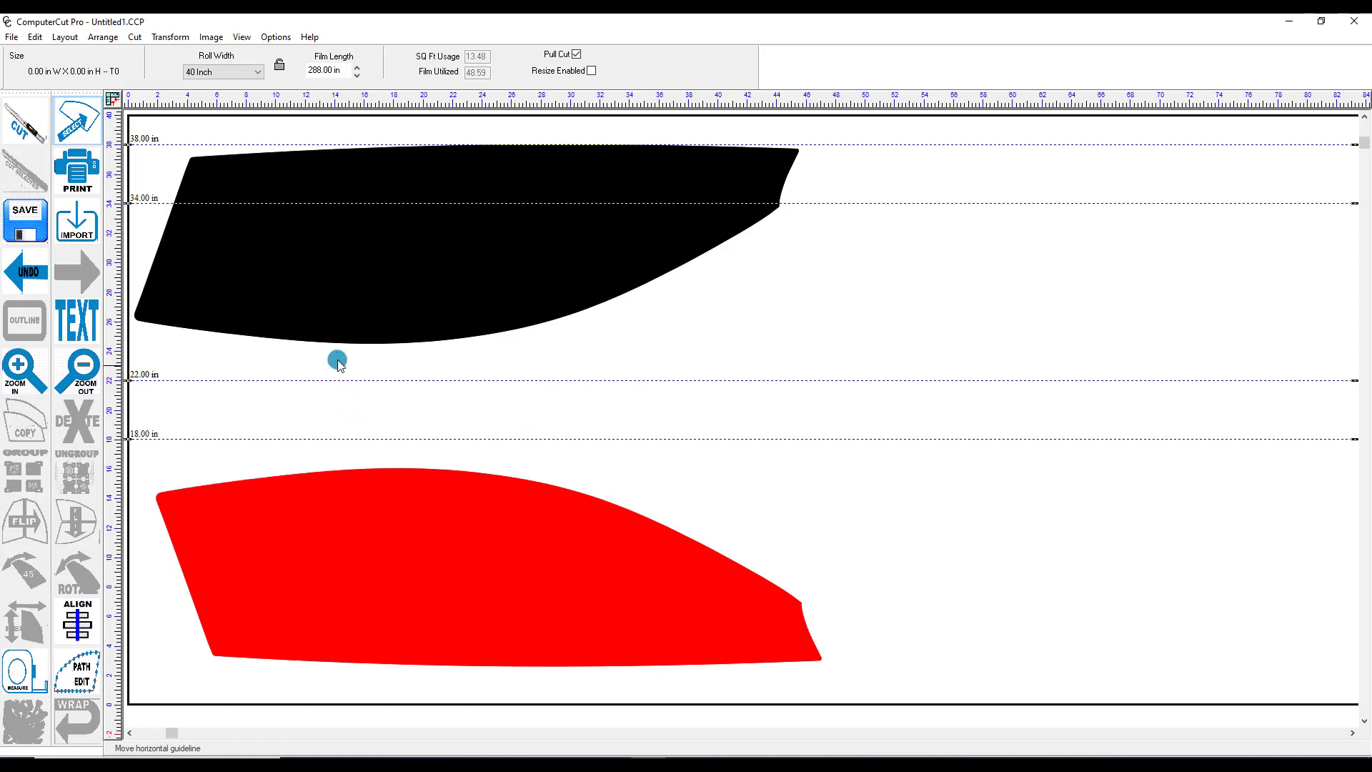
# - Shift the red pattern about 7 in and the black one about 3 in along the film, and align their left edges
pyautogui.moveTo(346, 526); pyautogui.dragTo(445, 513)
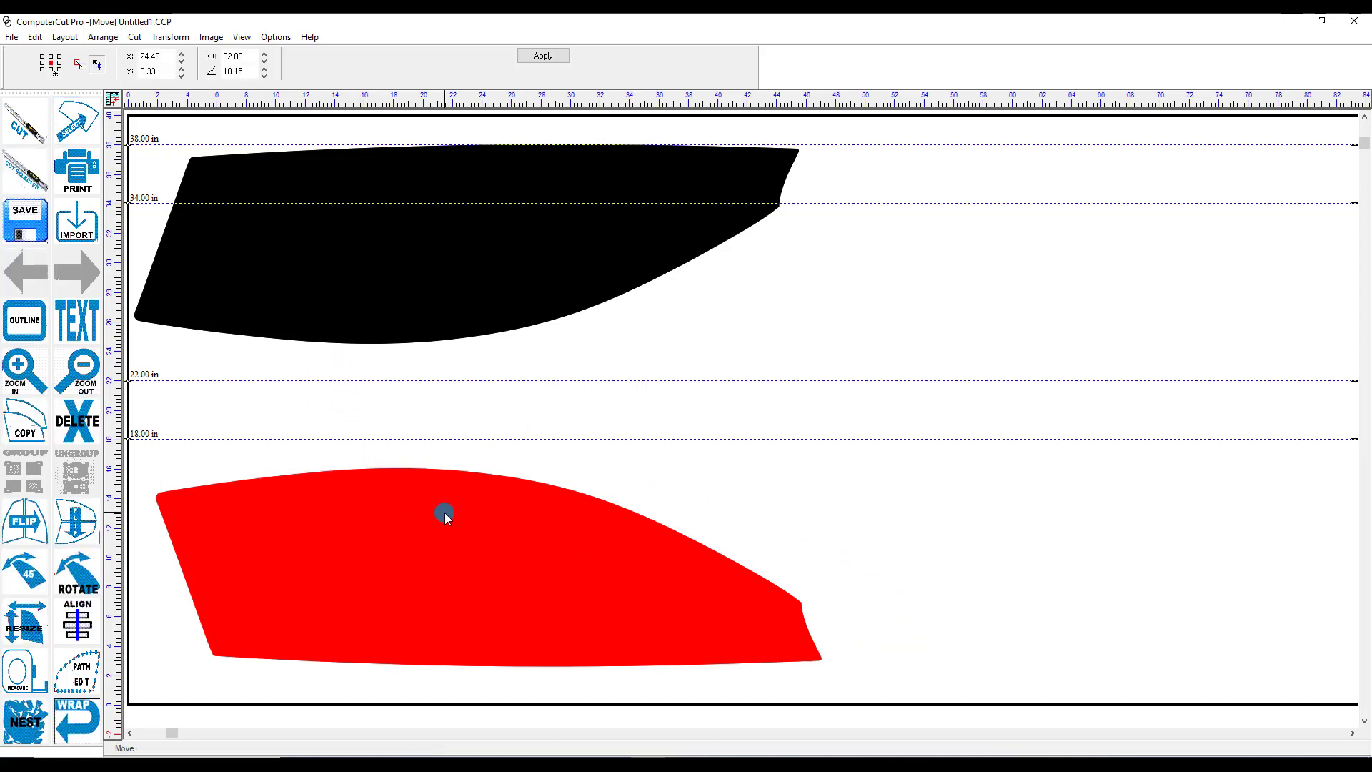
pyautogui.moveTo(368, 322); pyautogui.dragTo(413, 340)
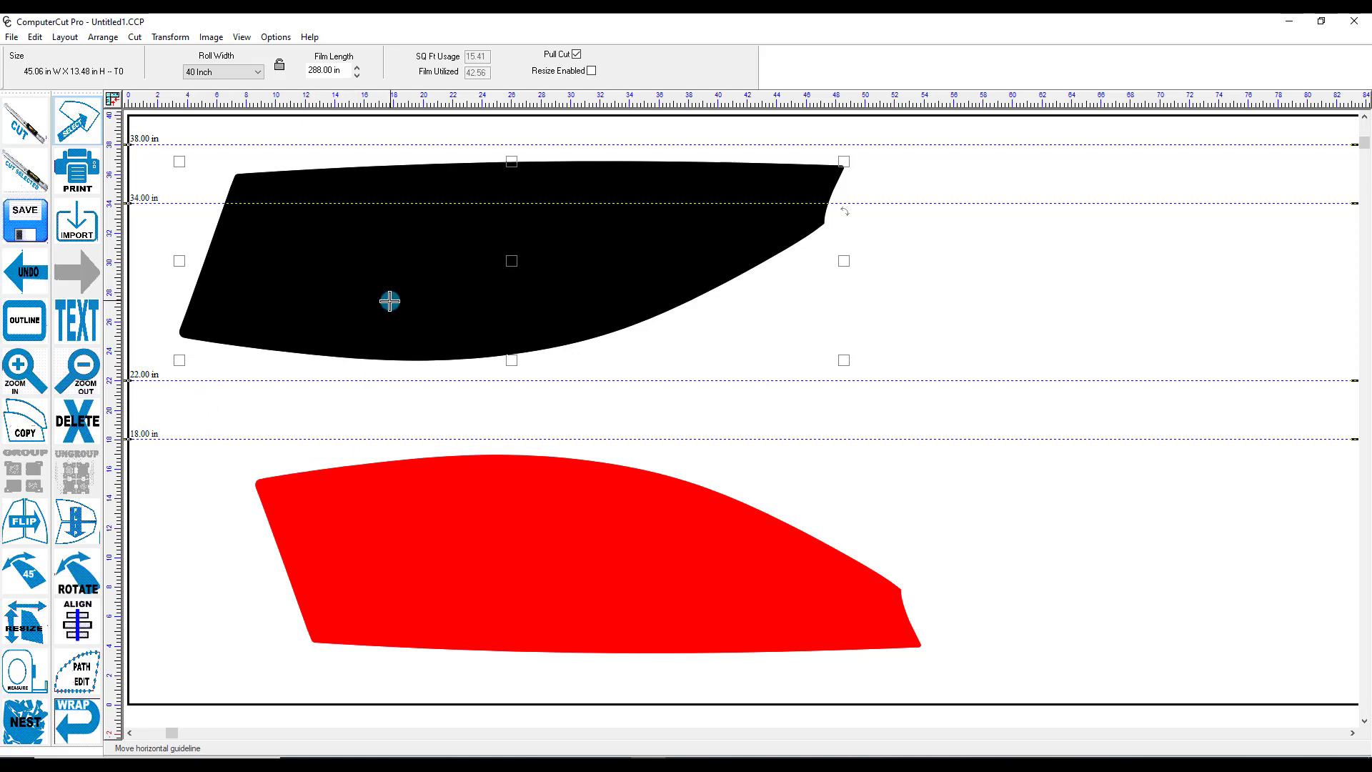
pyautogui.keyDown('shift'); pyautogui.click(422, 504); pyautogui.keyUp('shift')
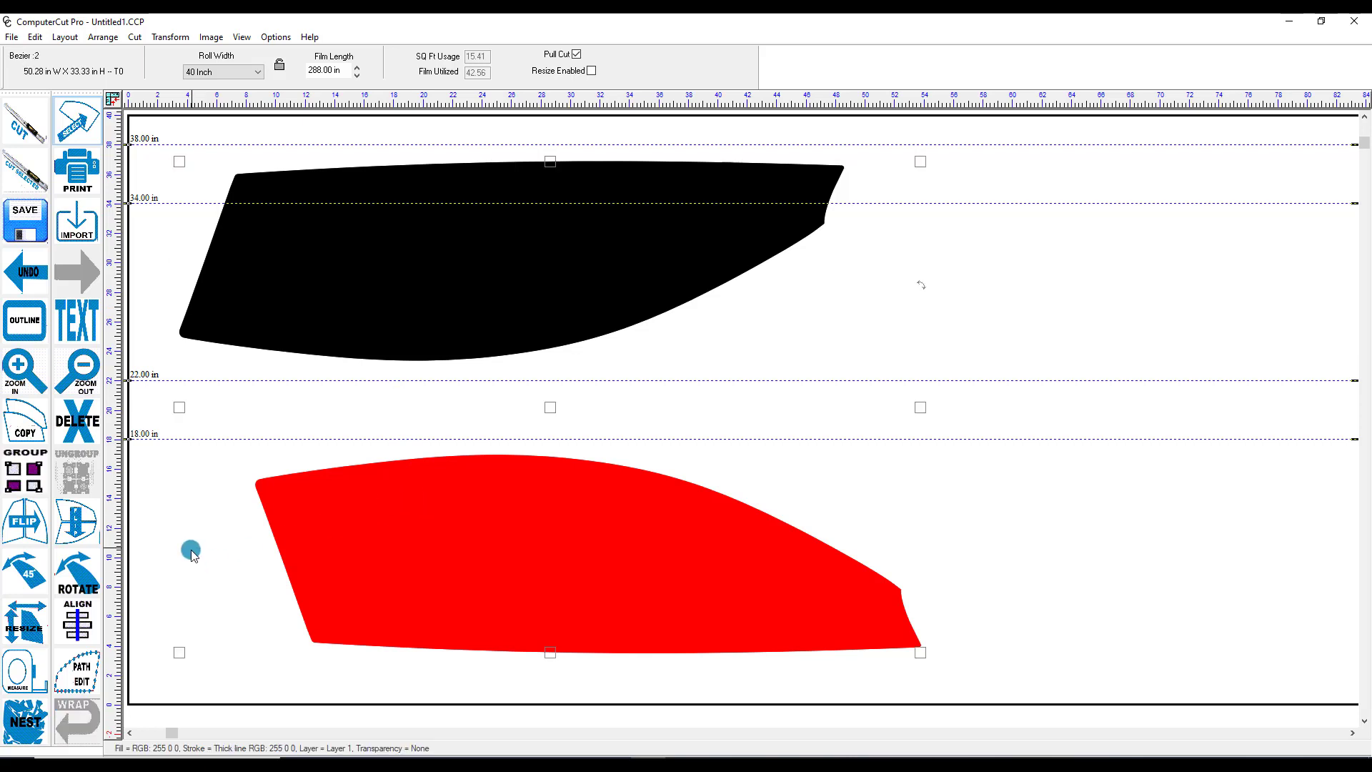
pyautogui.click(81, 622)
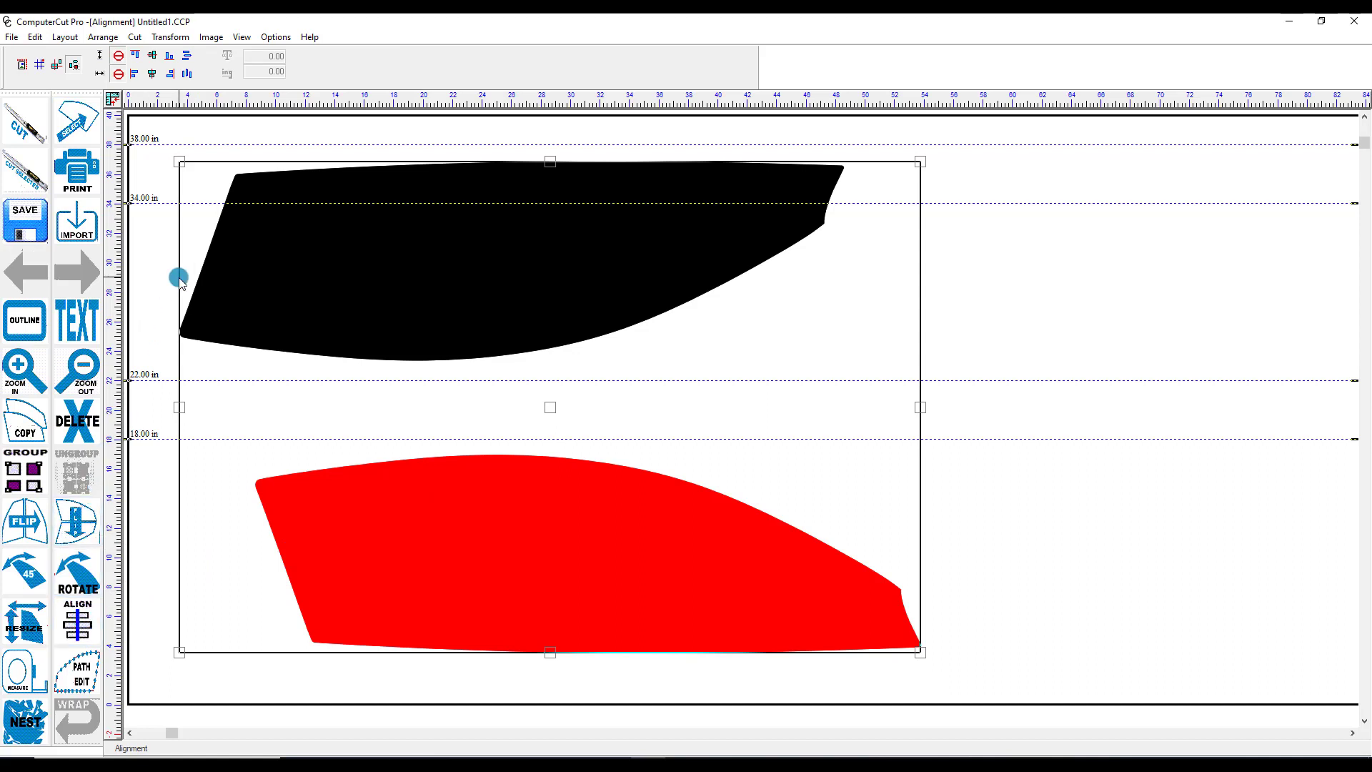
pyautogui.click(135, 74)
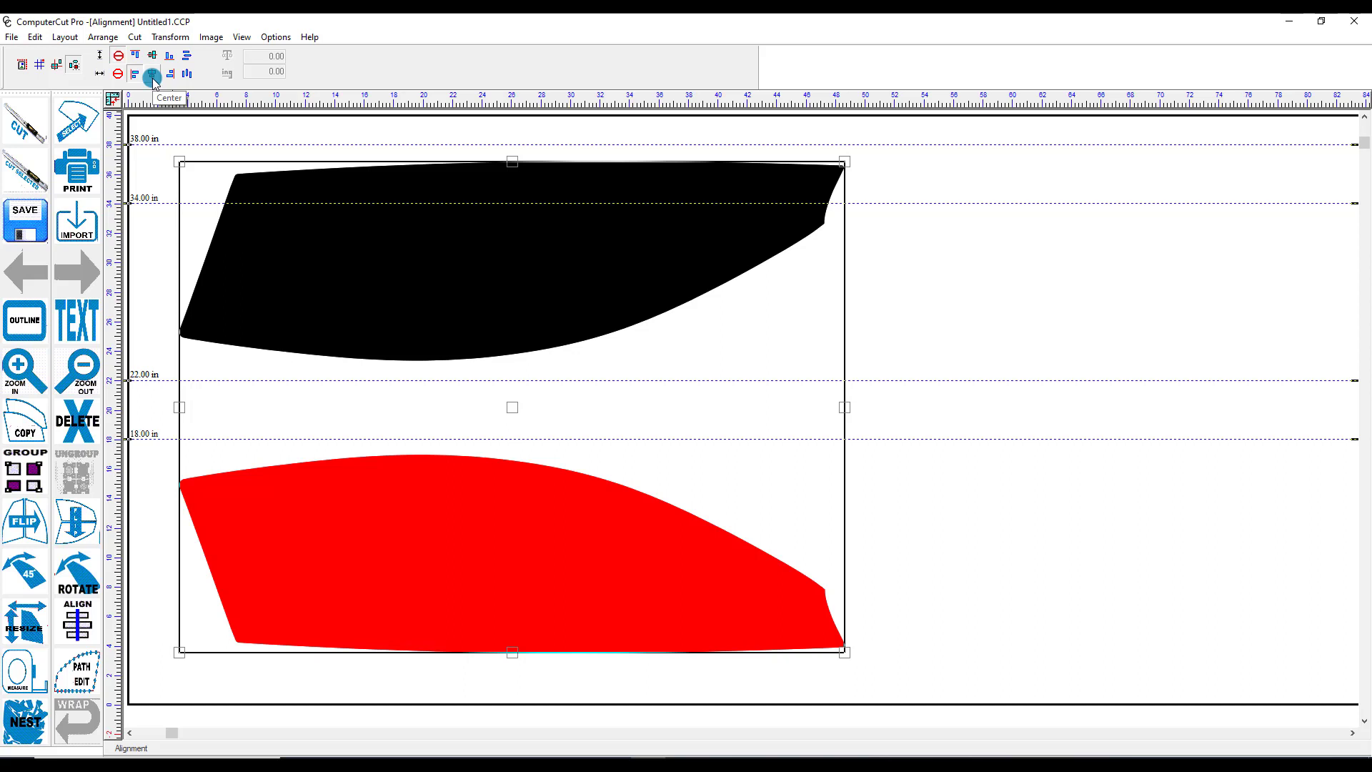
pyautogui.click(73, 65)
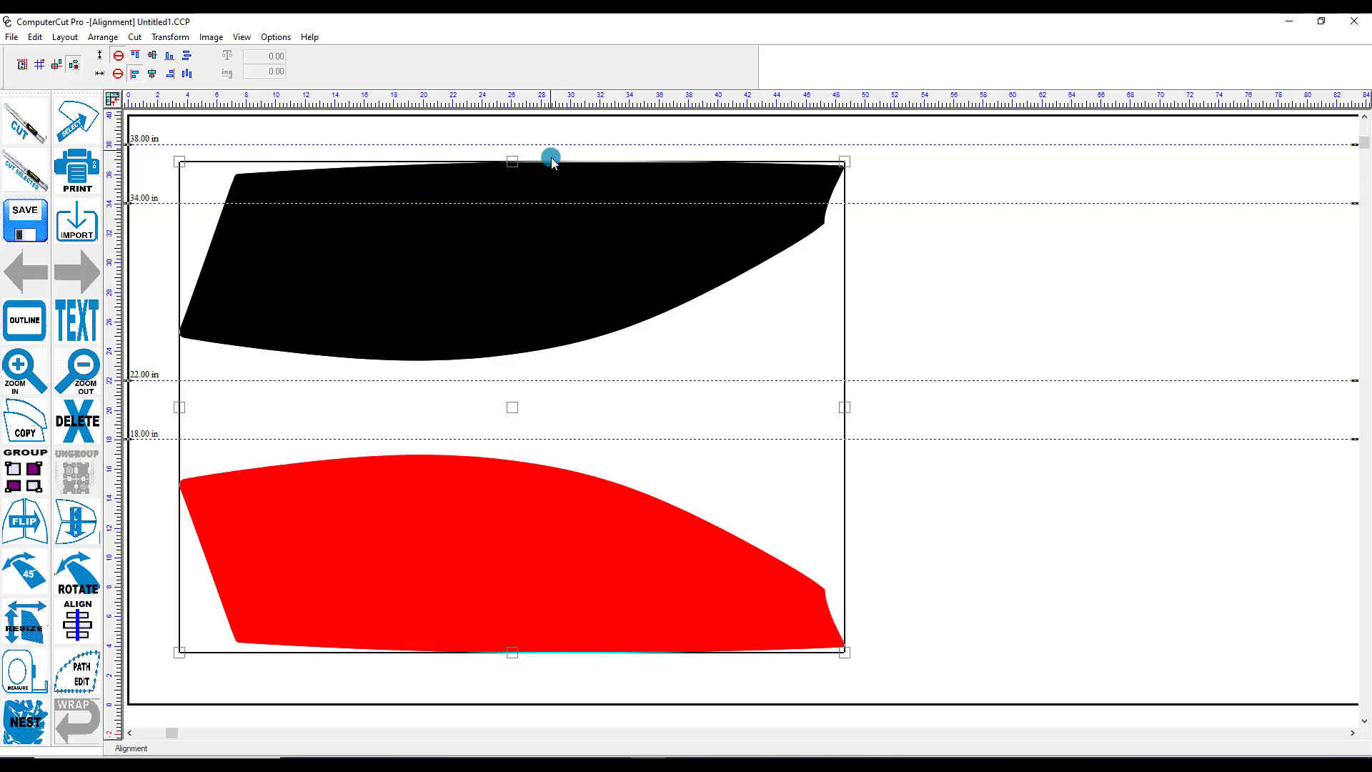
pyautogui.click(908, 364)
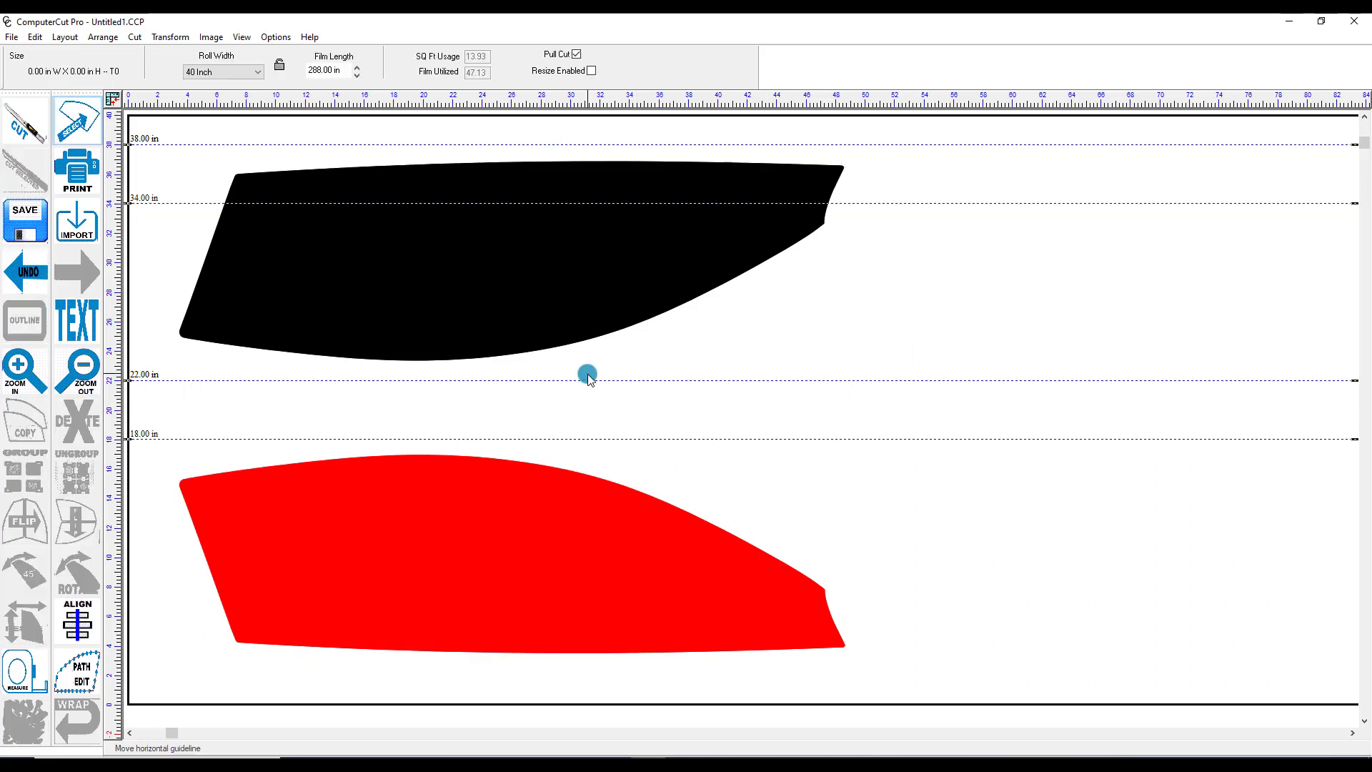
# - Measure the red pattern diagonally from its upper left corner to its lower right tip
pyautogui.click(421, 510)
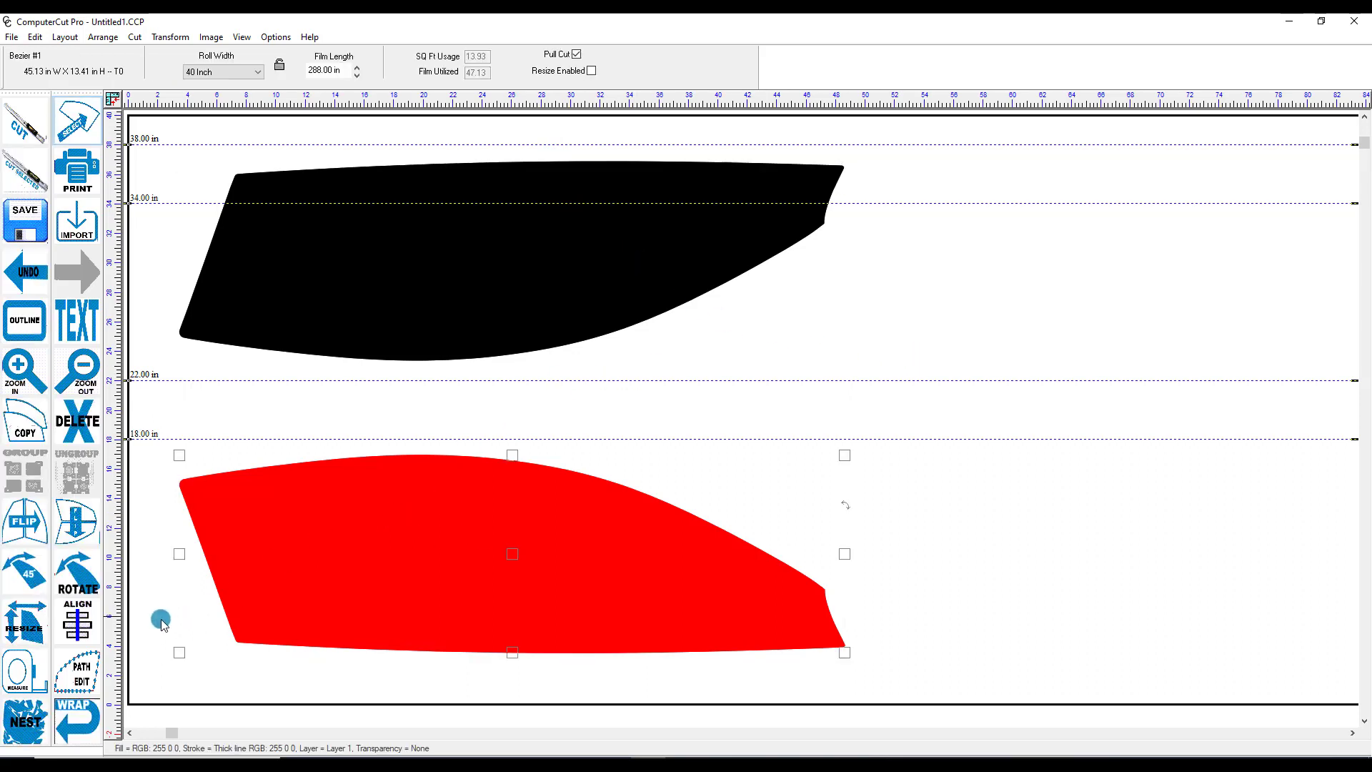
pyautogui.click(26, 672)
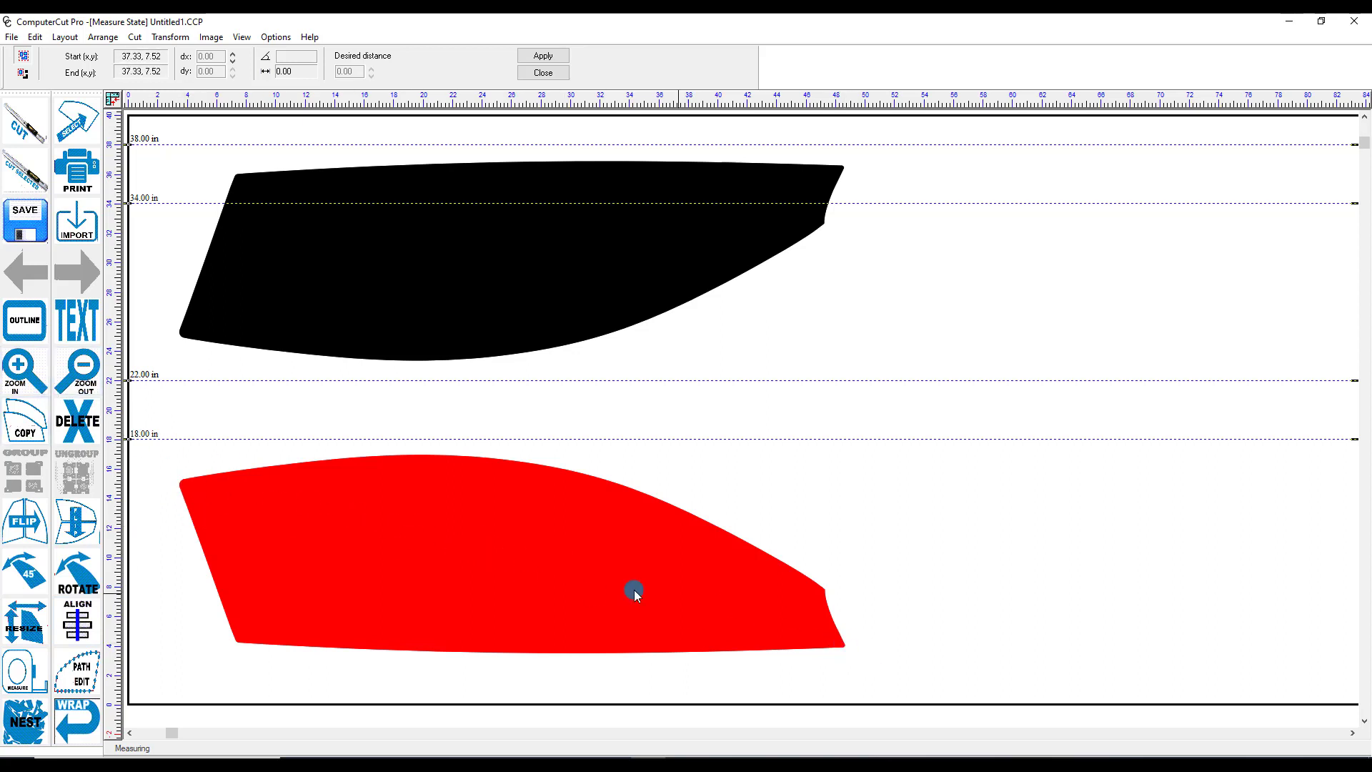
pyautogui.click(29, 371)
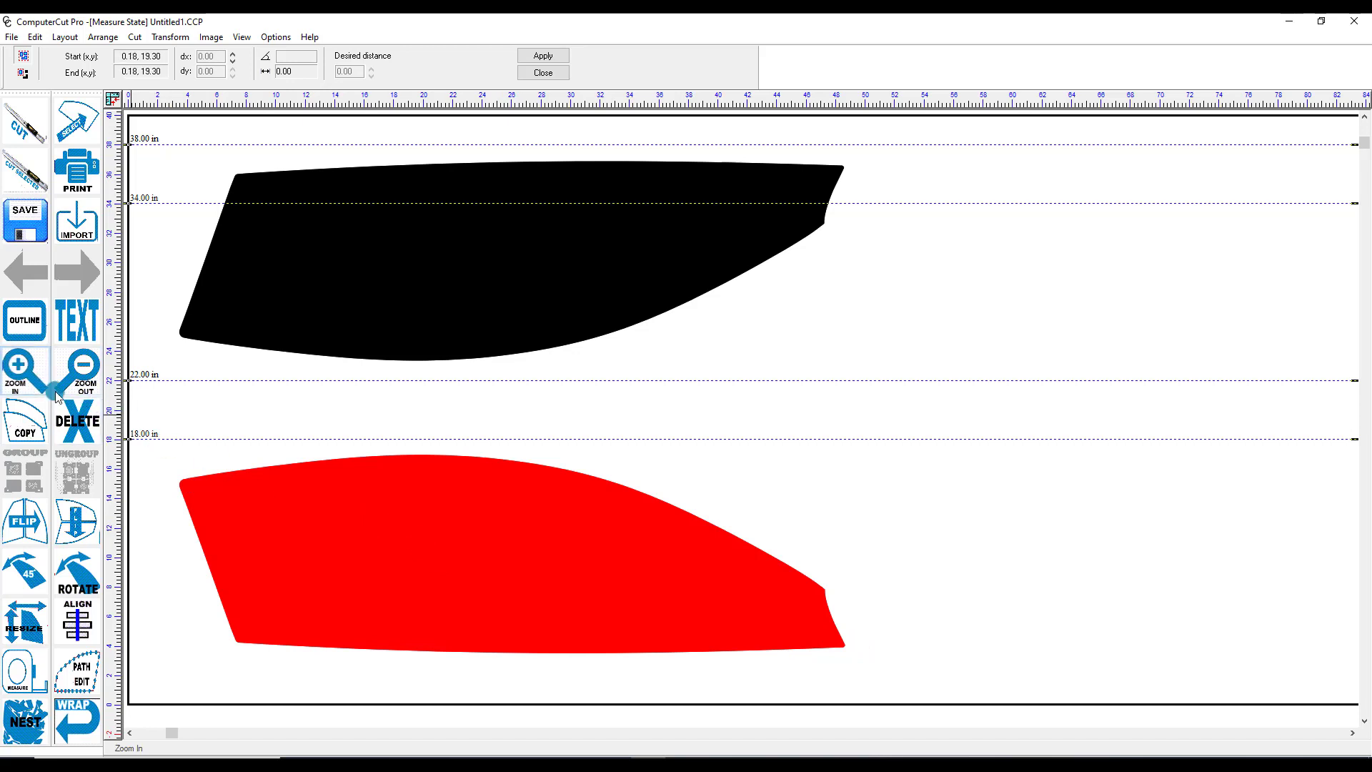
pyautogui.moveTo(158, 455); pyautogui.dragTo(225, 505)
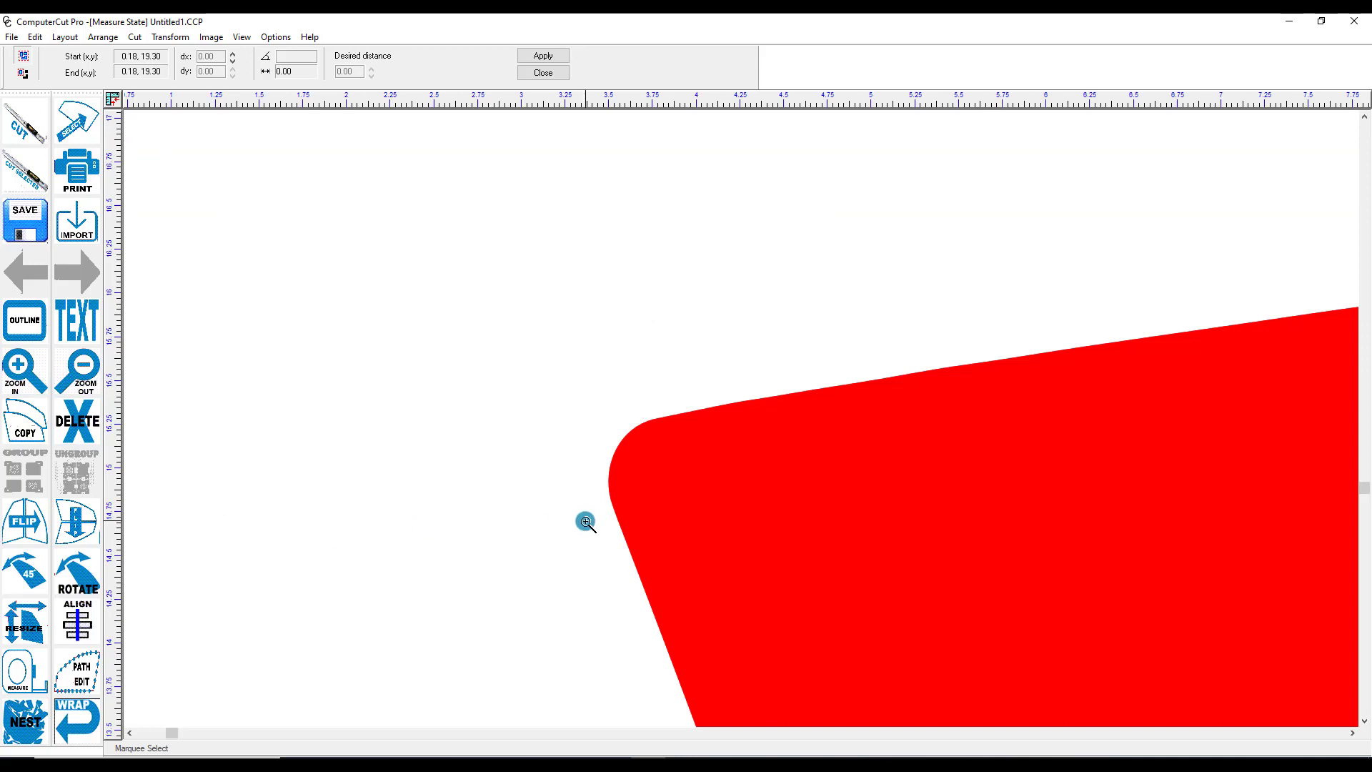
pyautogui.click(616, 448)
pyautogui.click(697, 478)
pyautogui.click(87, 369)
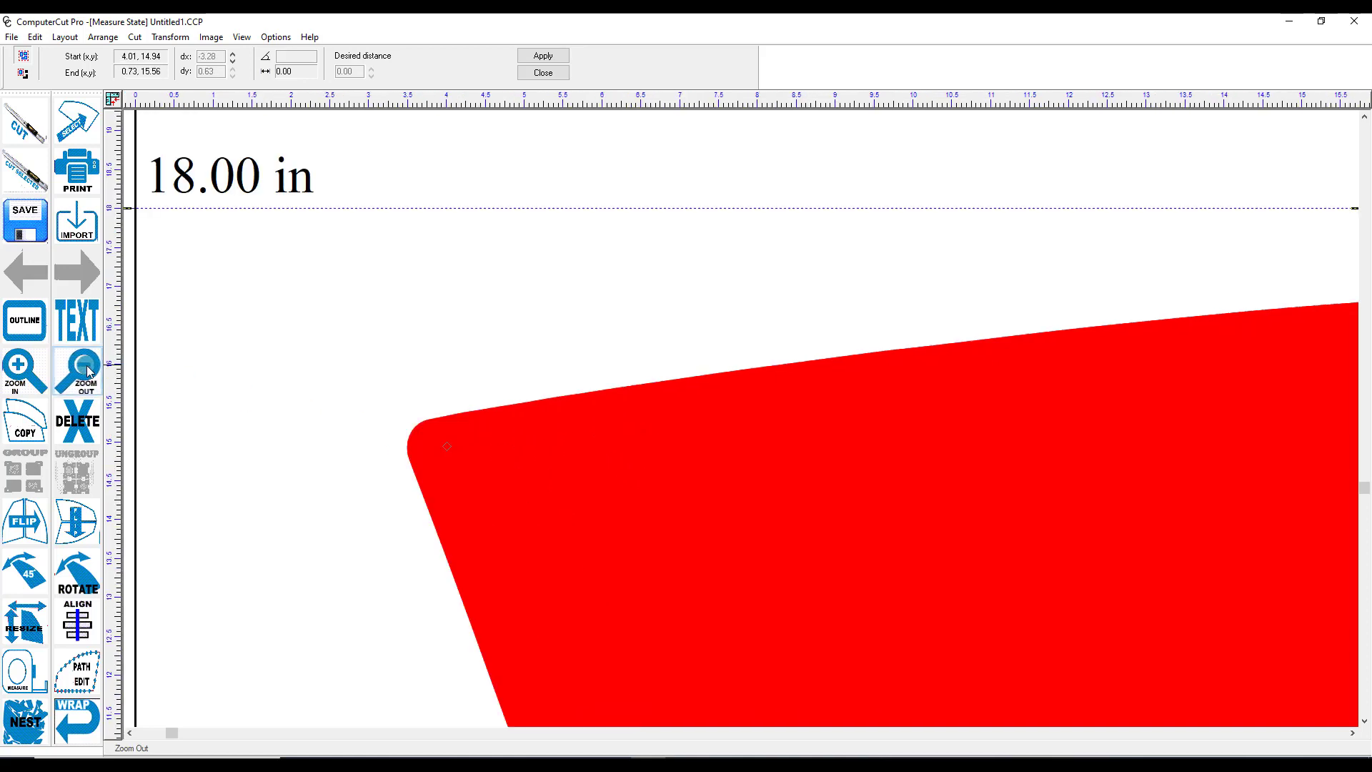
pyautogui.click(87, 369)
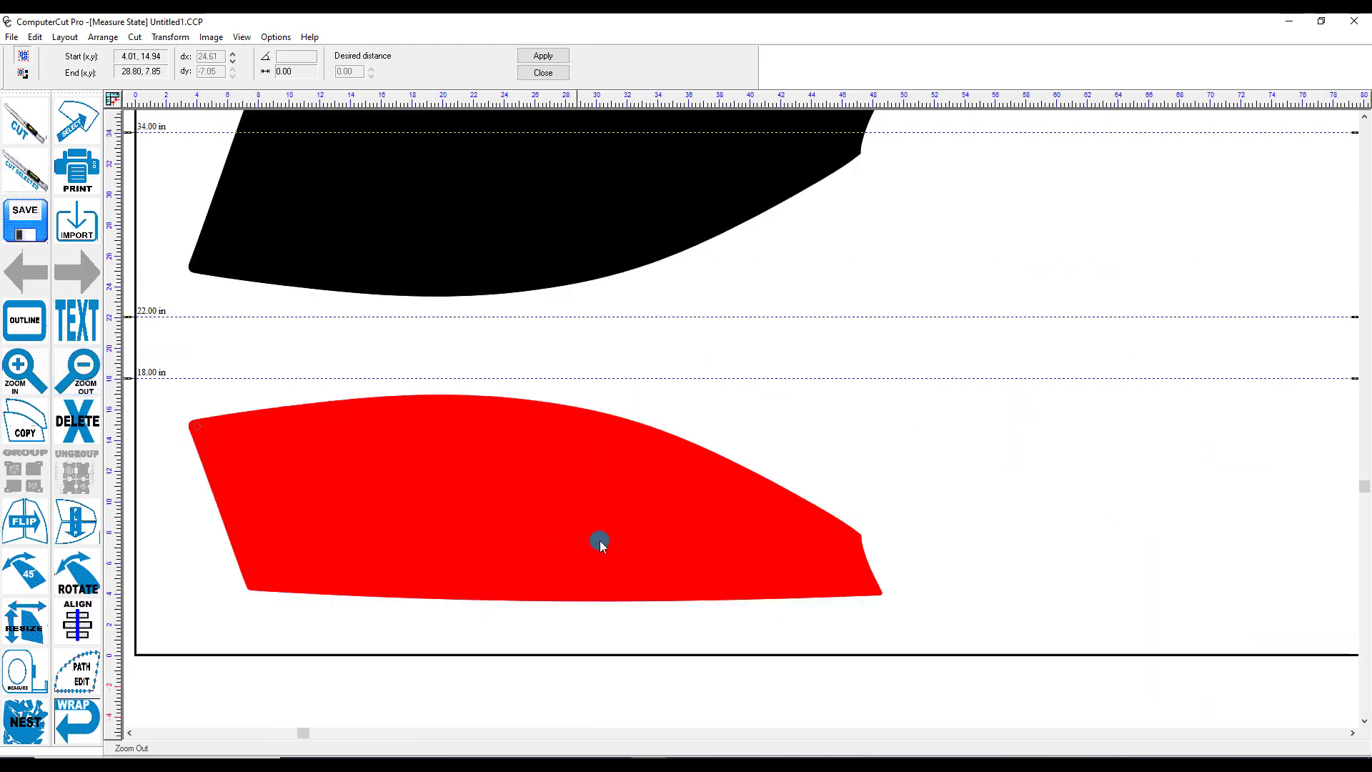
pyautogui.click(882, 593)
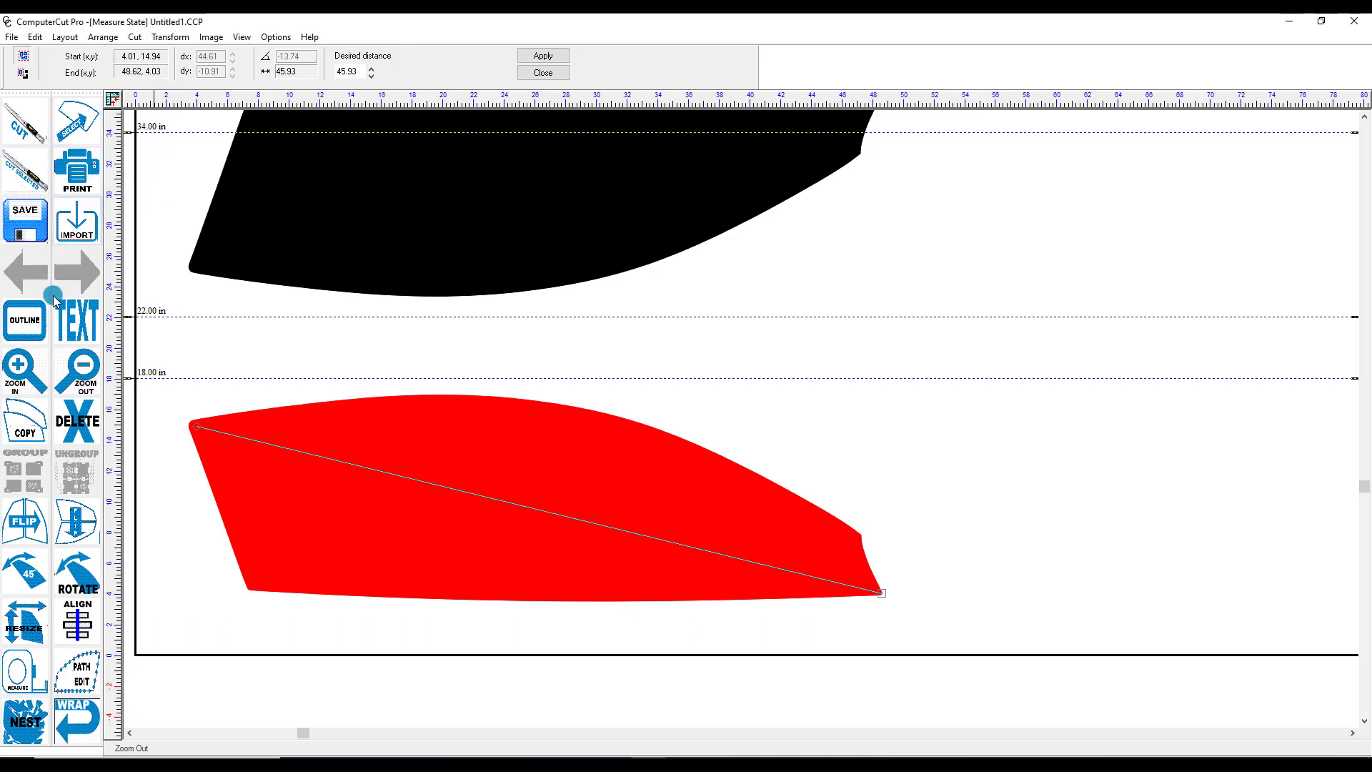
# - Refine the diagonal measurement by placing its start and end points exactly on the red pattern's corner edges, and finish measuring
pyautogui.click(21, 367)
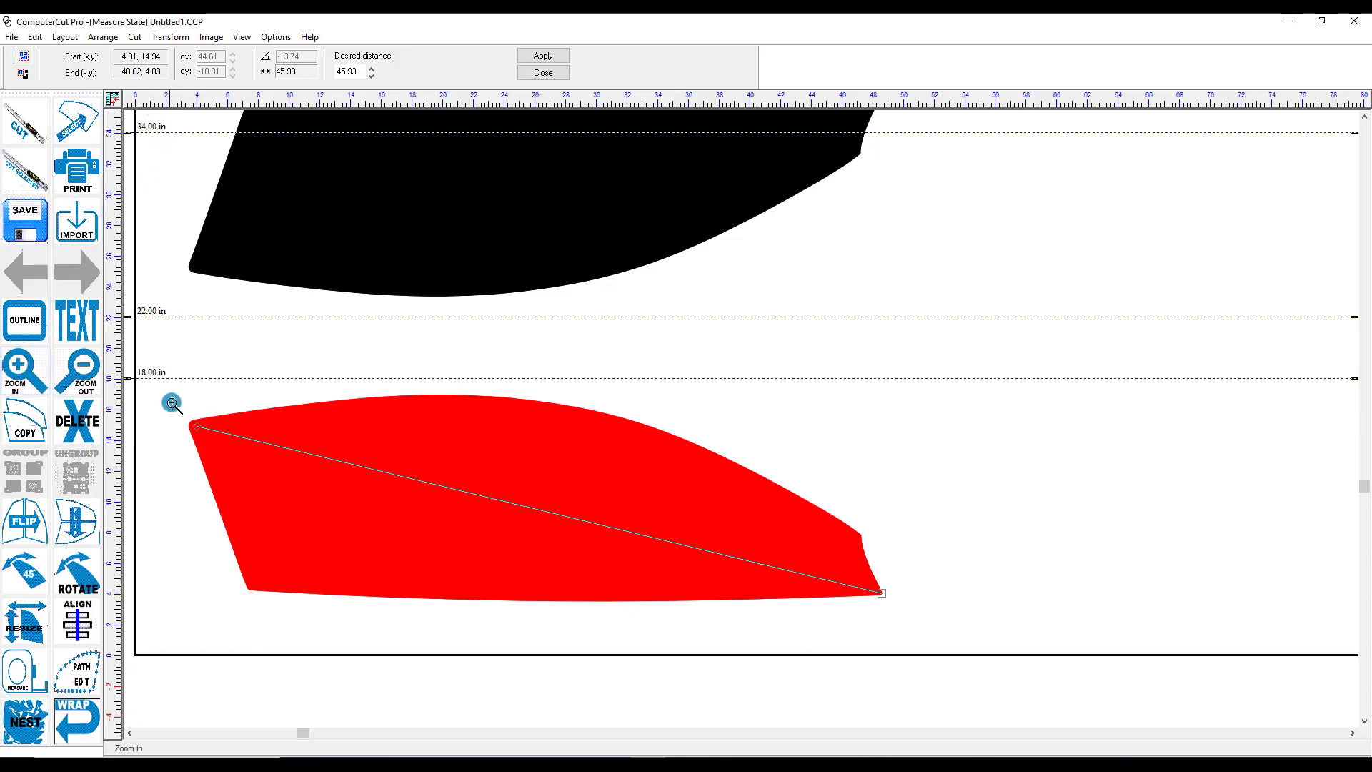
pyautogui.click(234, 453)
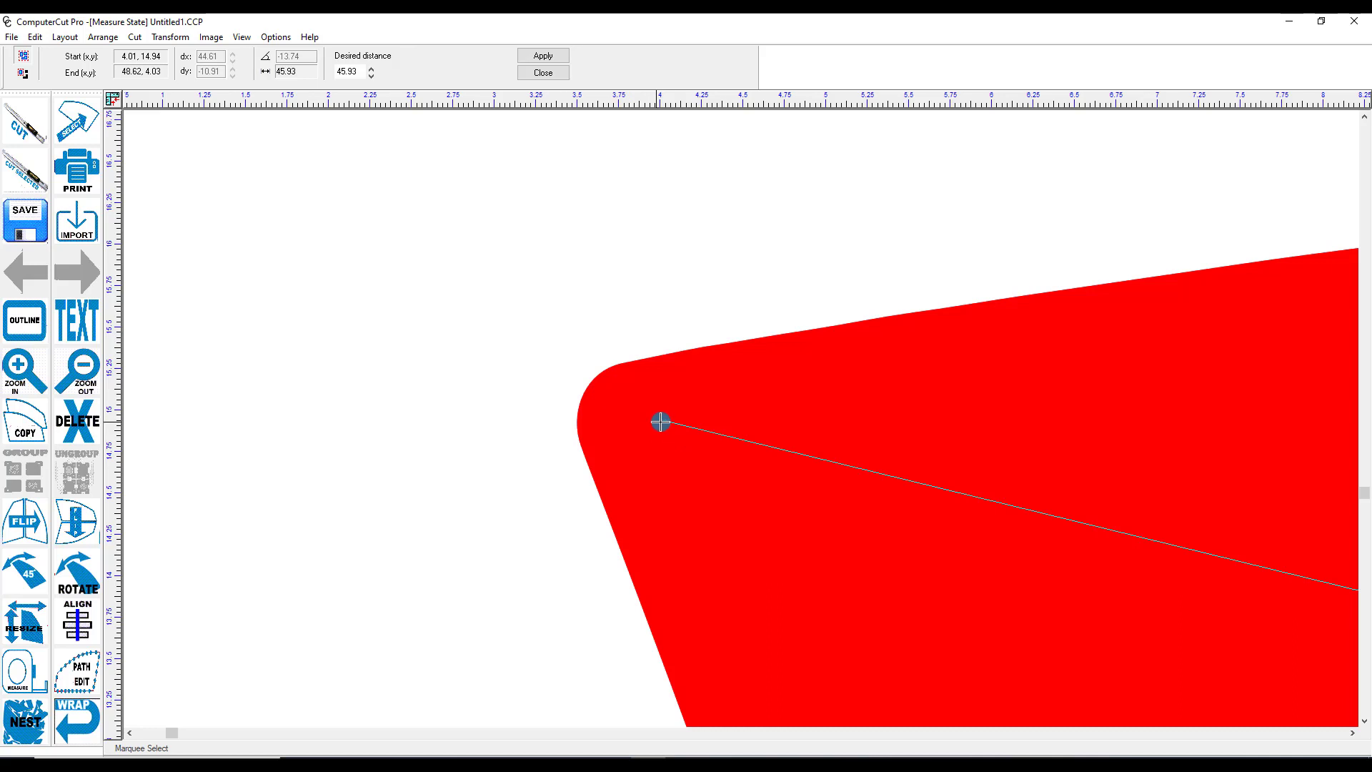
pyautogui.moveTo(658, 420); pyautogui.dragTo(580, 396)
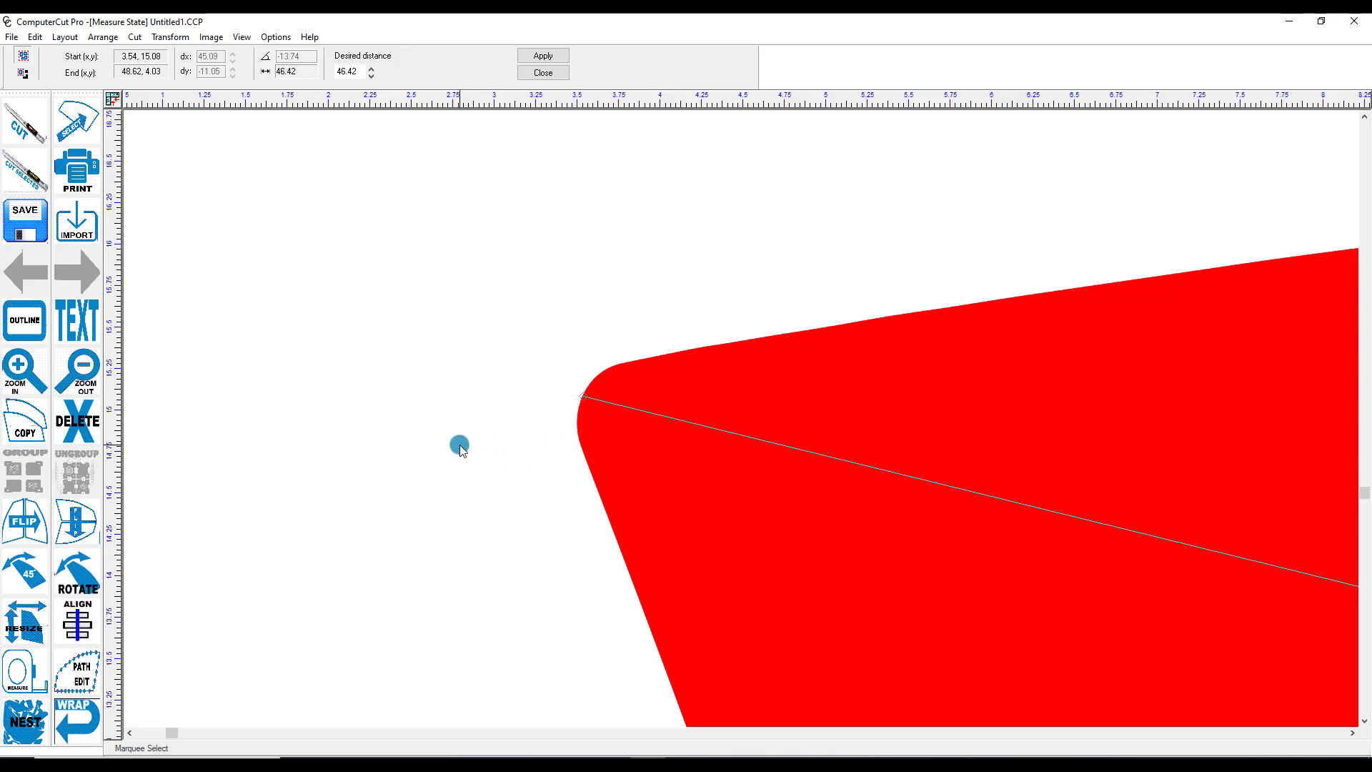
pyautogui.press('F4')
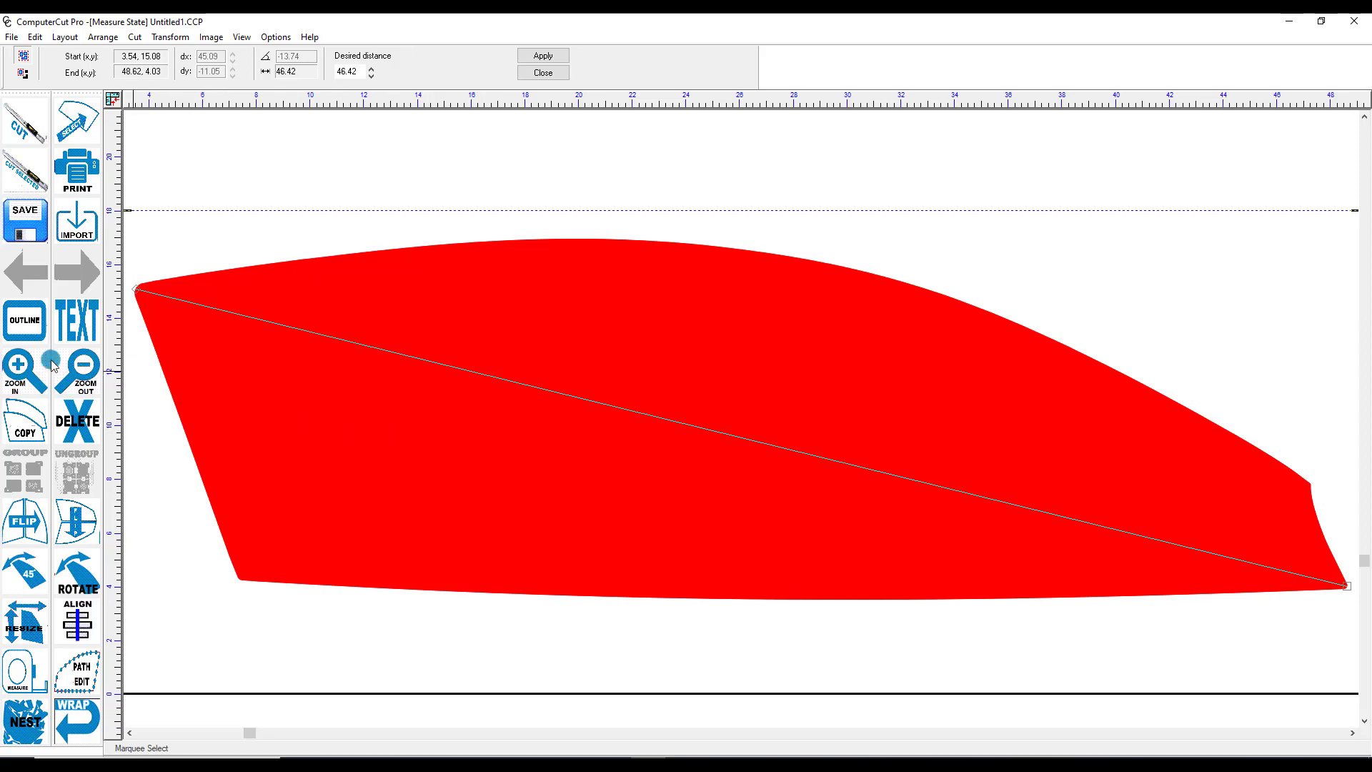
pyautogui.click(21, 368)
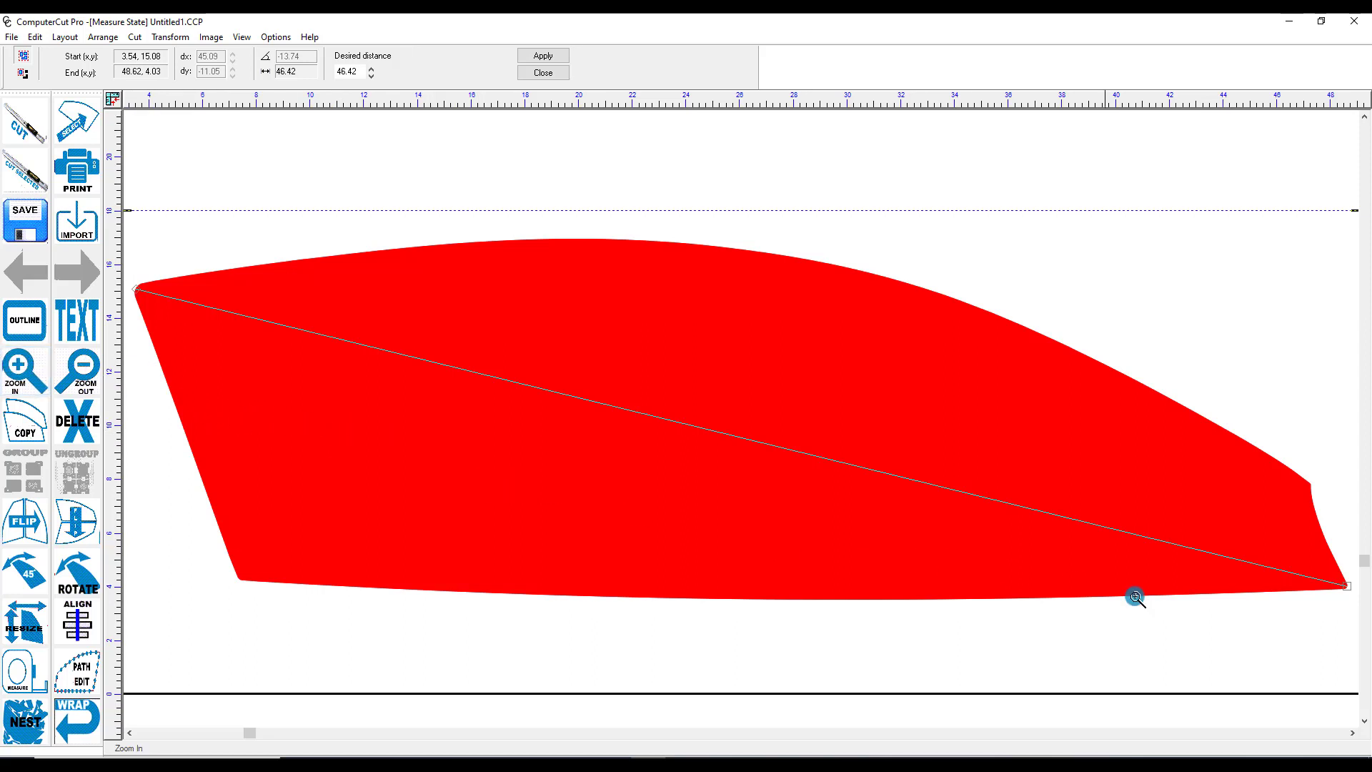
pyautogui.moveTo(1317, 565); pyautogui.dragTo(1354, 607)
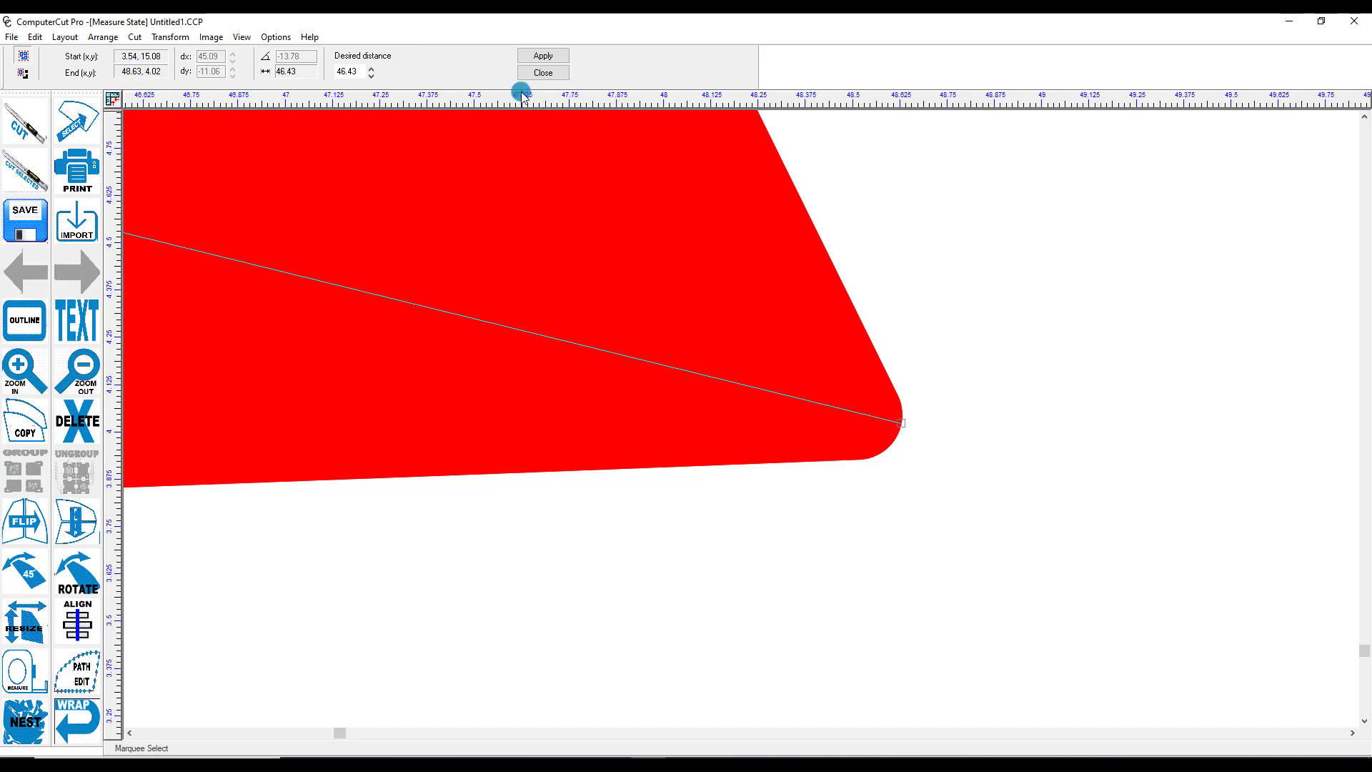
pyautogui.click(543, 57)
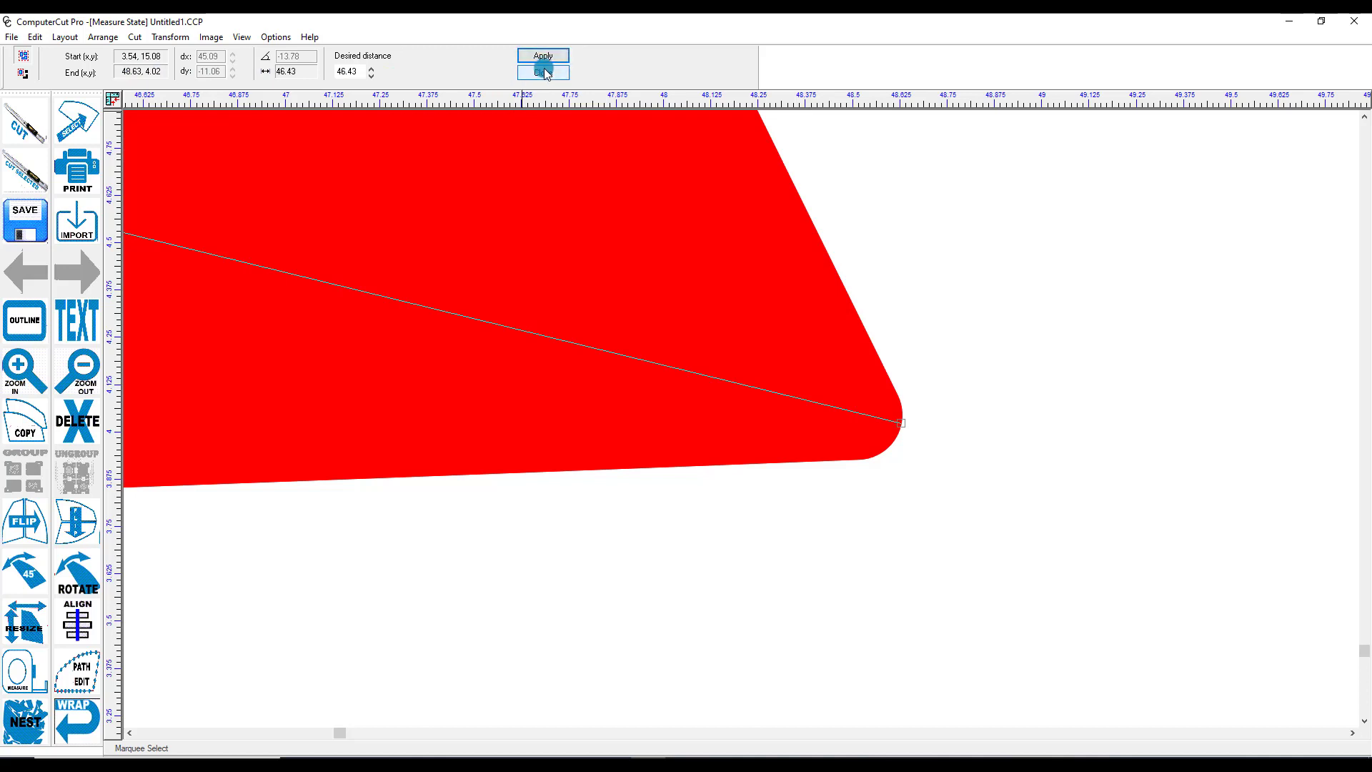
pyautogui.click(543, 71)
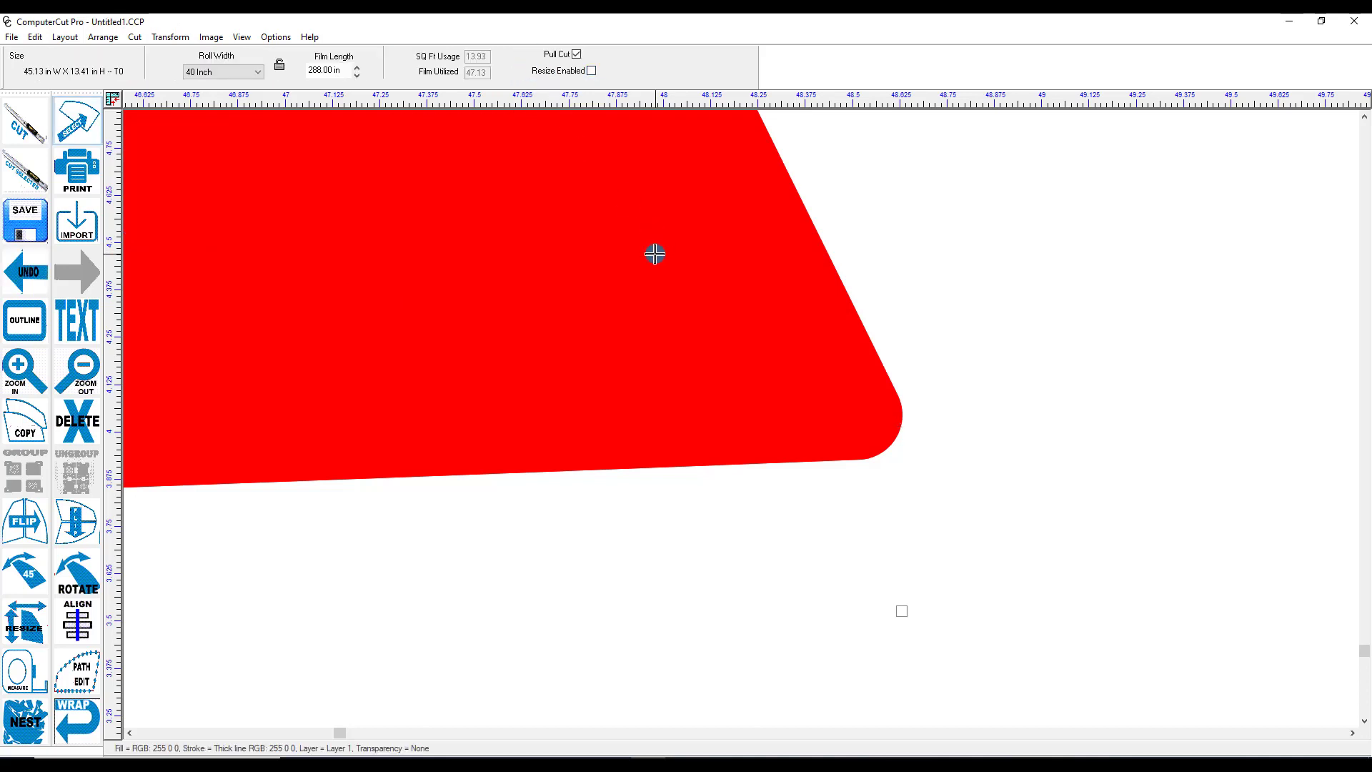
pyautogui.press('F4')
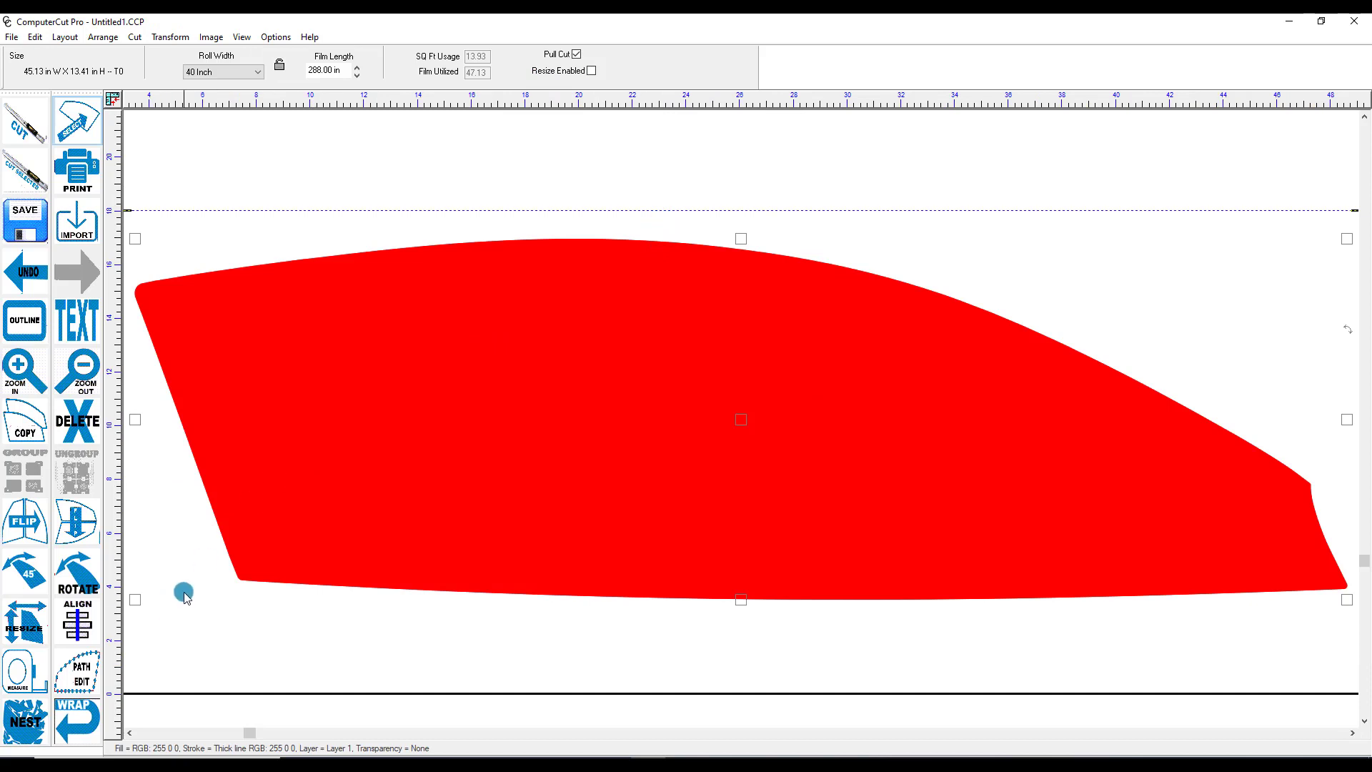
# - Open the red pattern's path for node editing twice to examine its points, leaving the editing mode each time
pyautogui.click(79, 669)
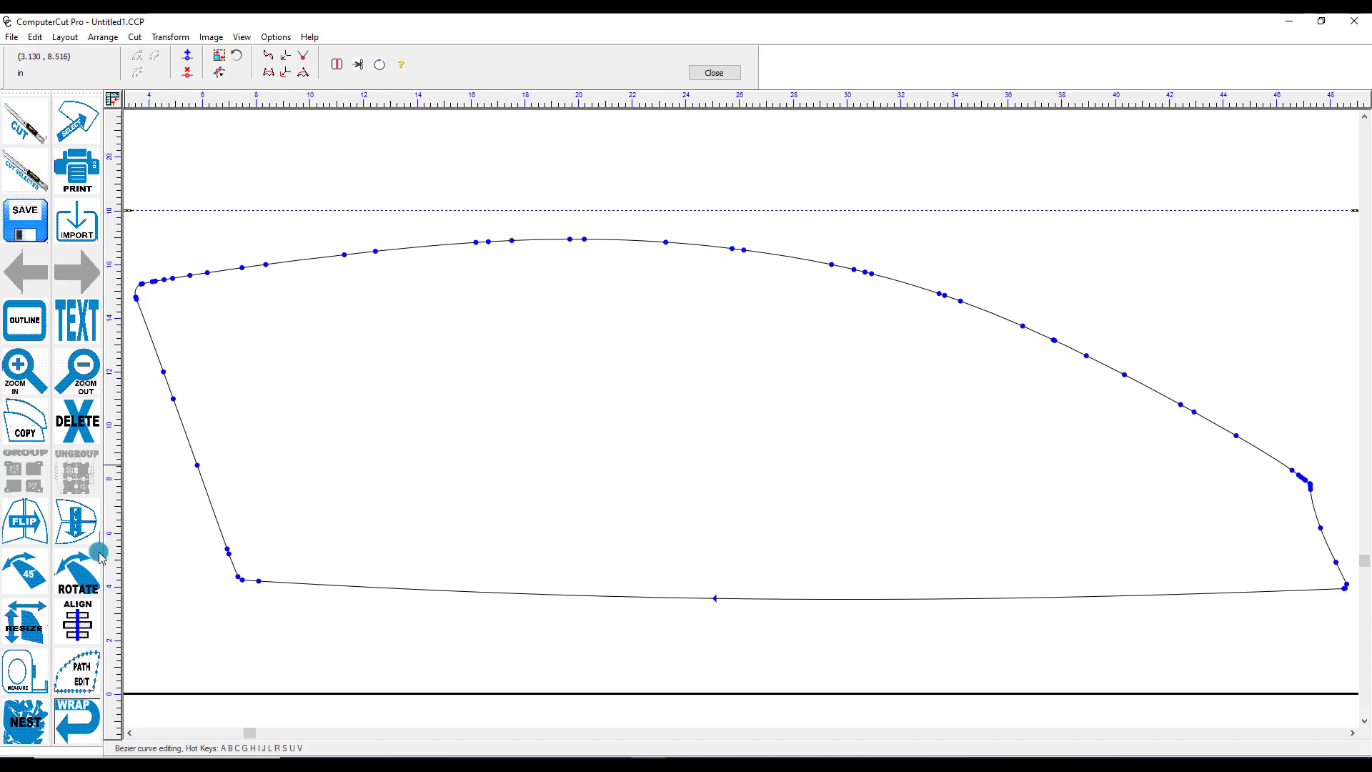
pyautogui.click(76, 667)
pyautogui.click(75, 667)
pyautogui.click(64, 655)
pyautogui.click(64, 655)
pyautogui.click(714, 72)
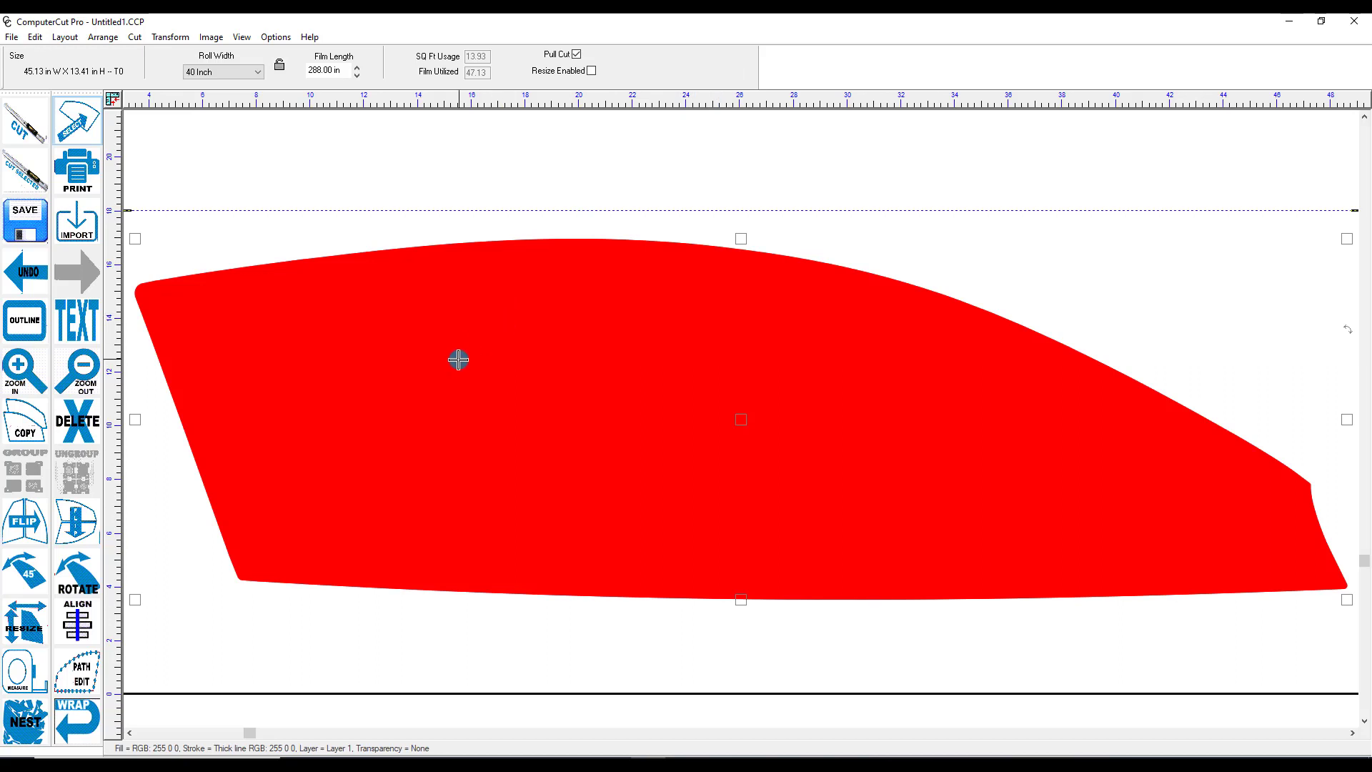
pyautogui.click(187, 507)
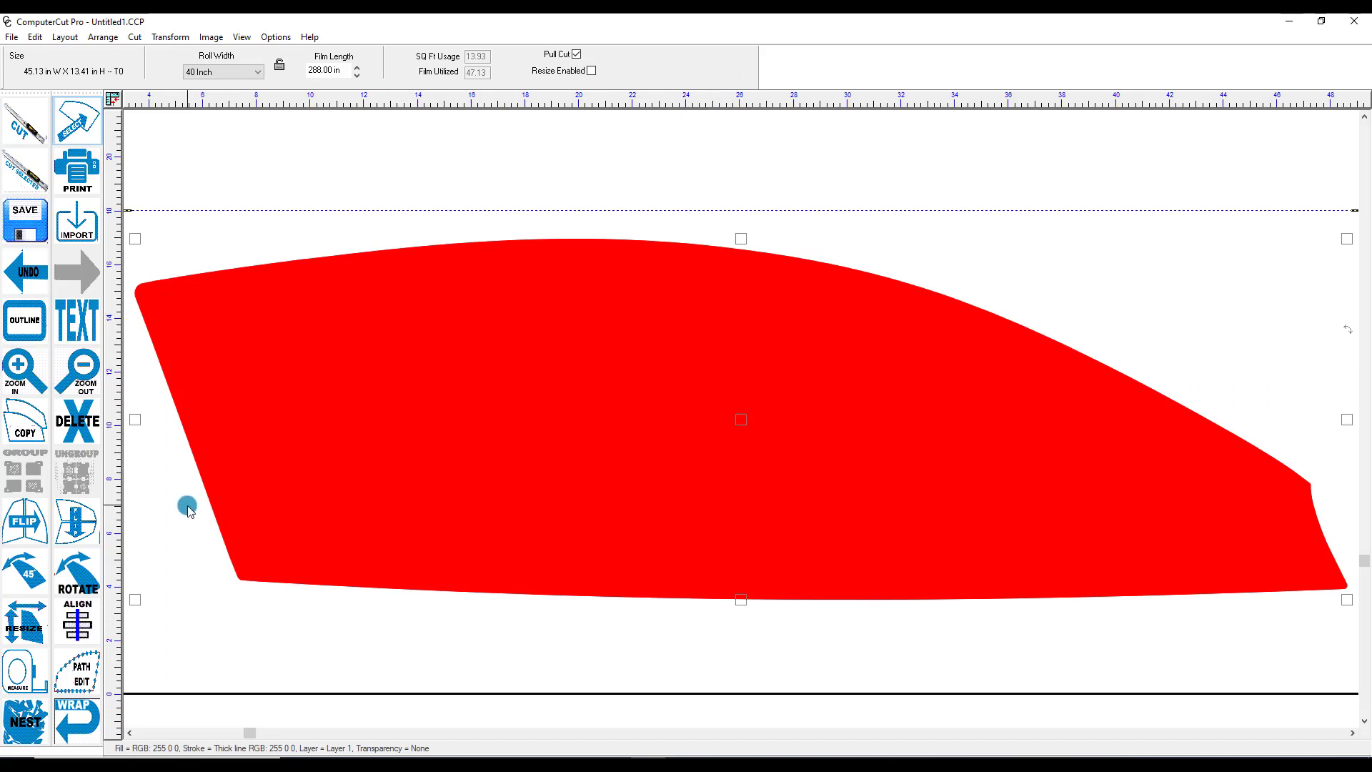
pyautogui.doubleClick(368, 433)
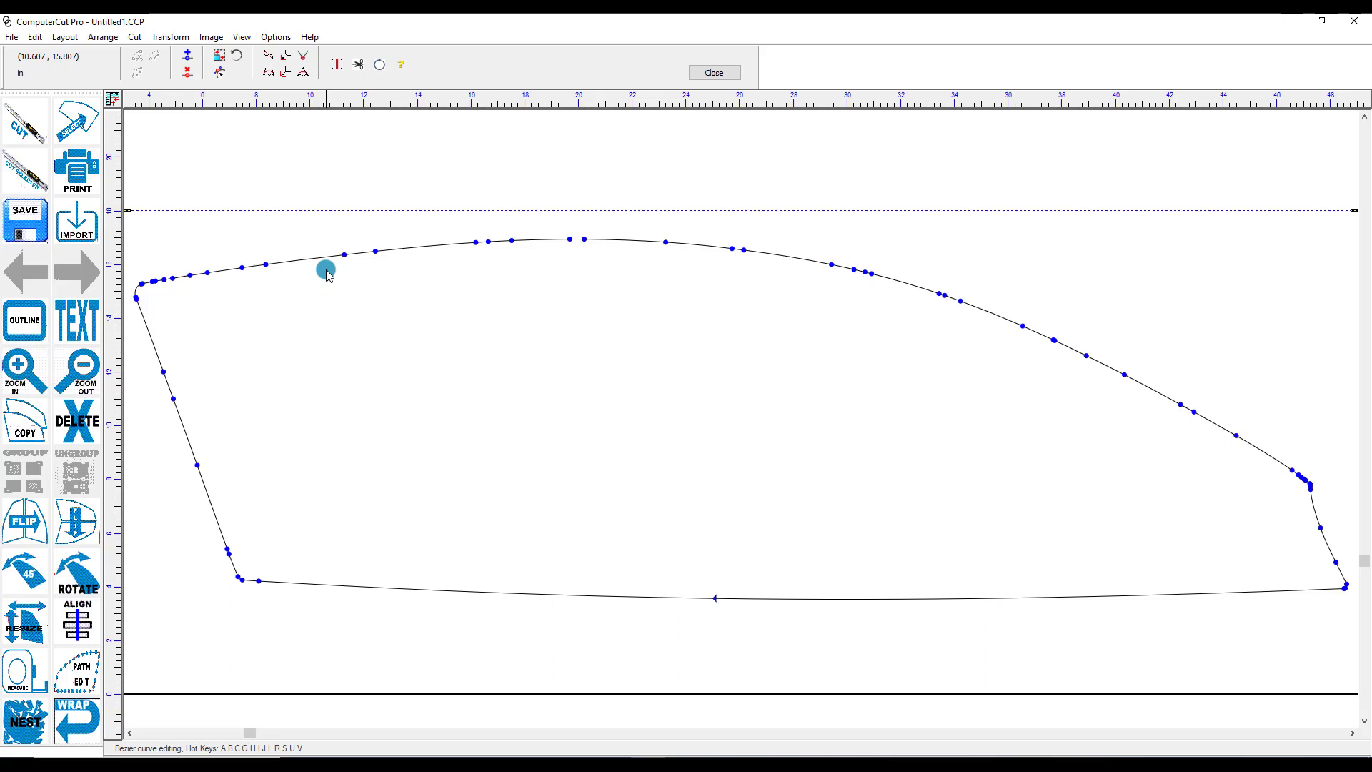
pyautogui.press('Escape')
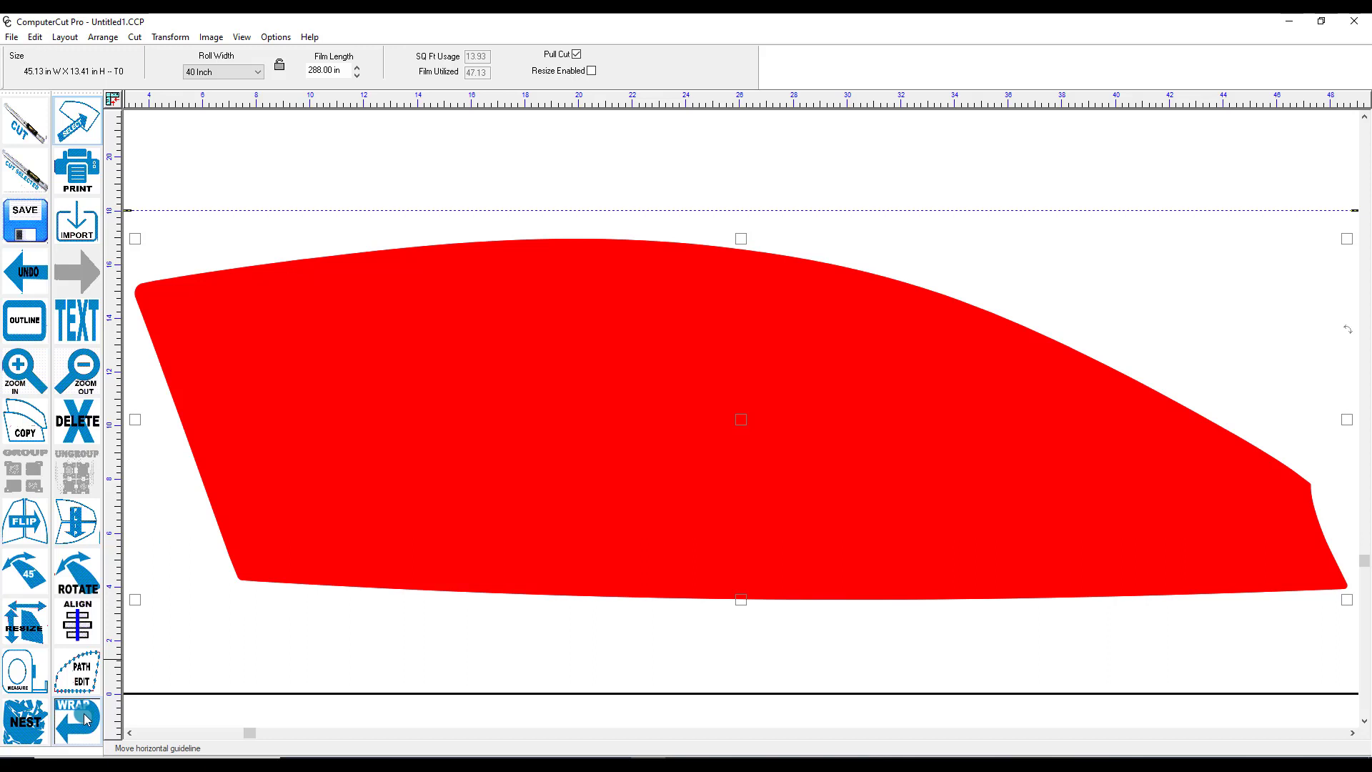
# - Start a wrap on the red pattern and mark its upper curved edge from the upper left corner to the notch corner
pyautogui.click(84, 719)
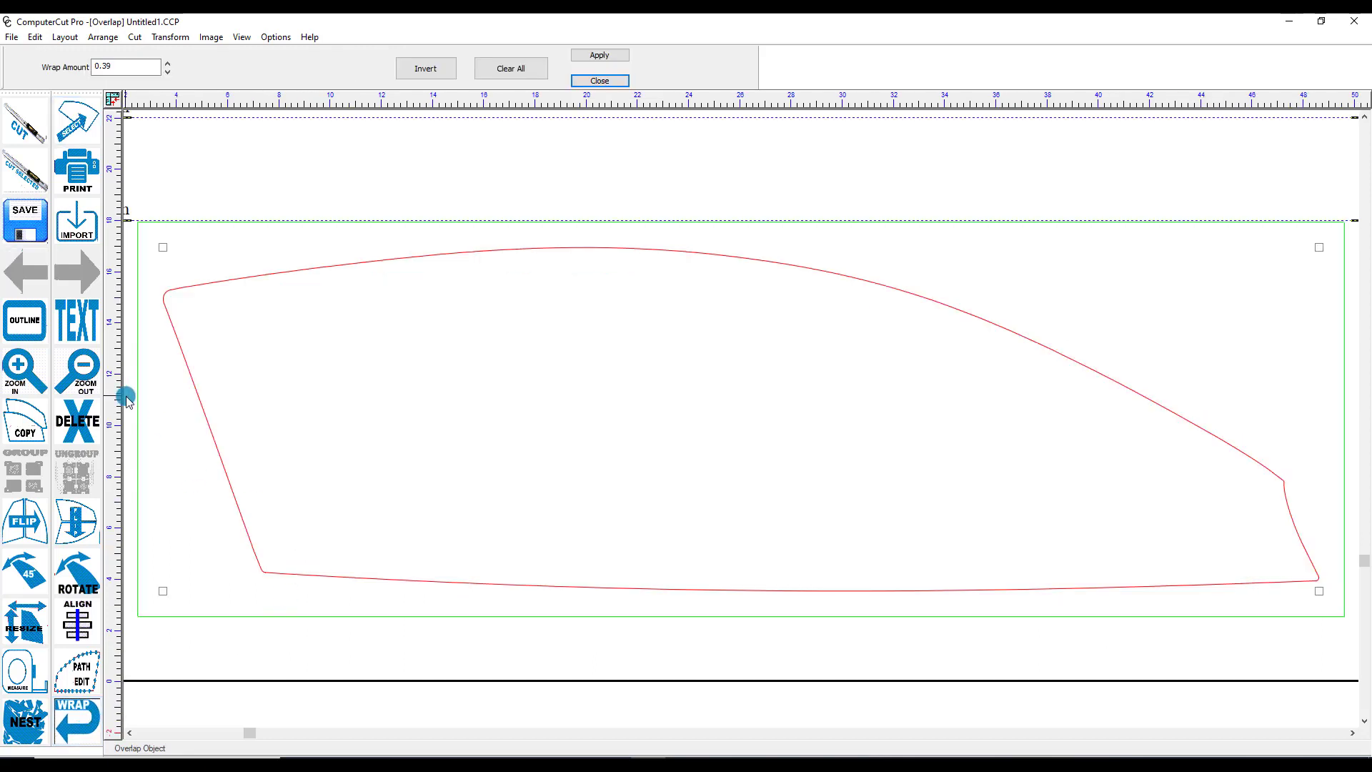
pyautogui.click(26, 369)
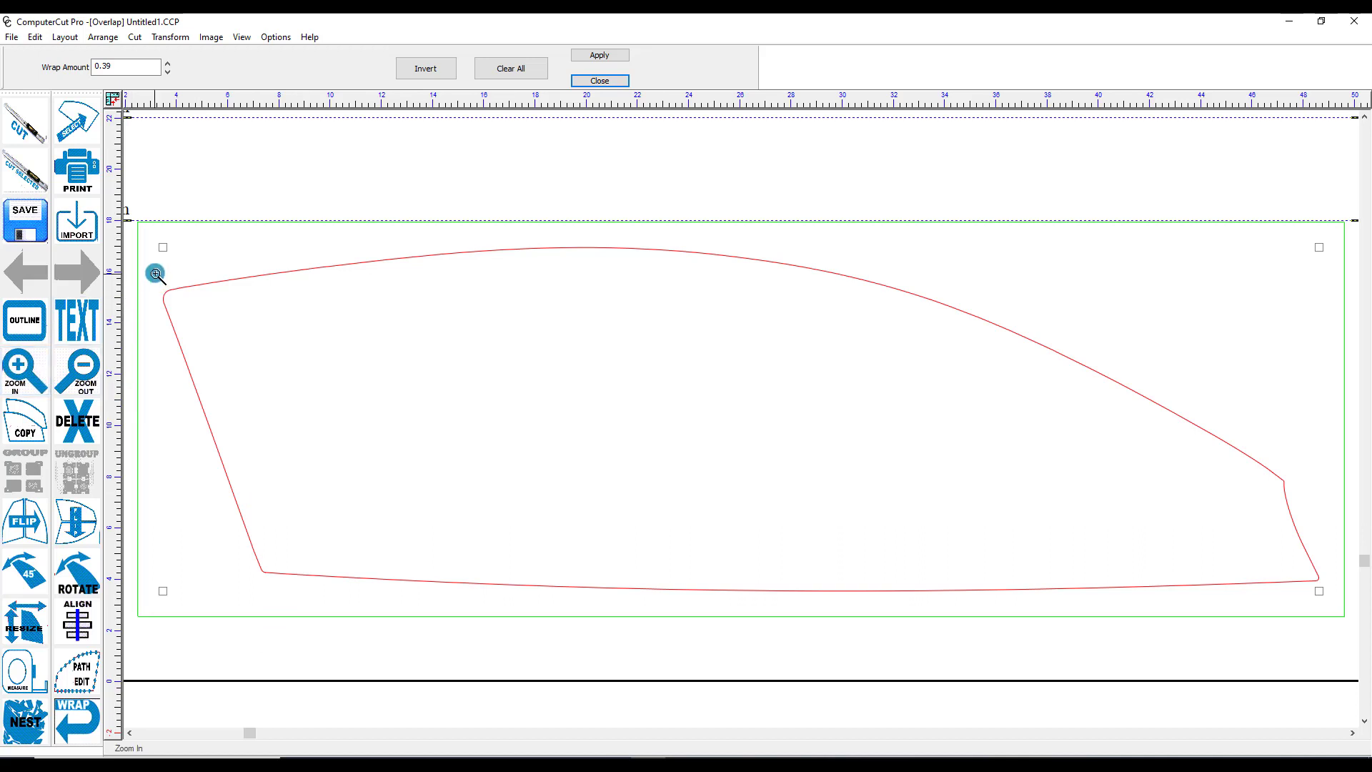
pyautogui.moveTo(151, 270); pyautogui.dragTo(190, 309)
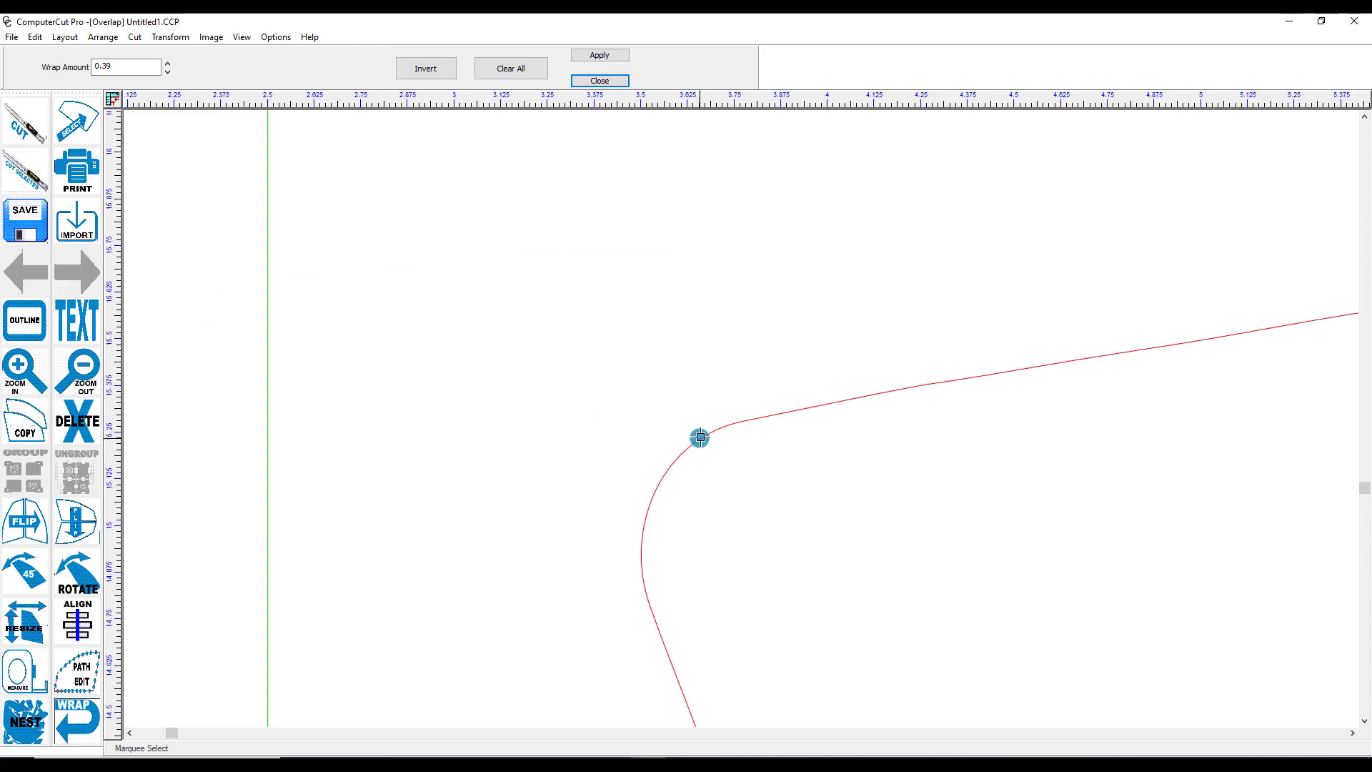
pyautogui.click(699, 440)
pyautogui.press('F4')
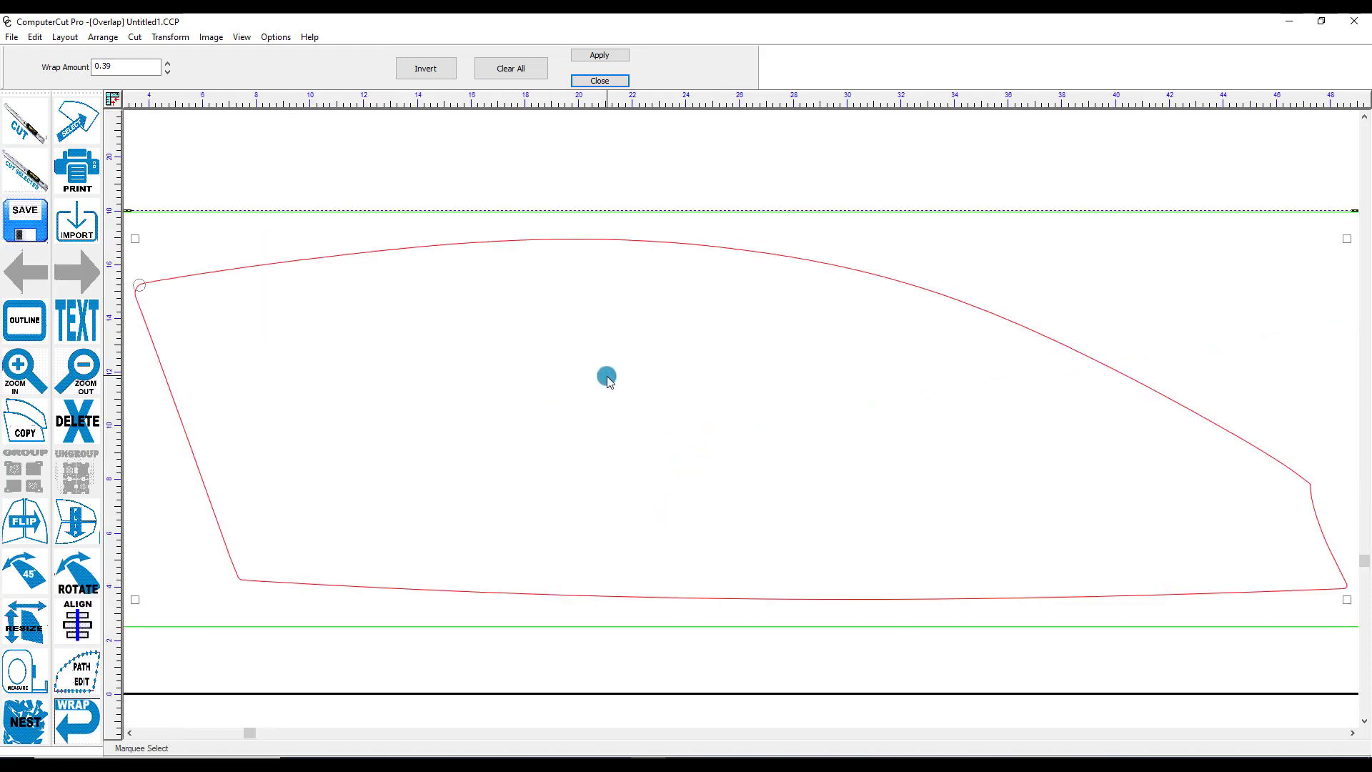
pyautogui.click(25, 370)
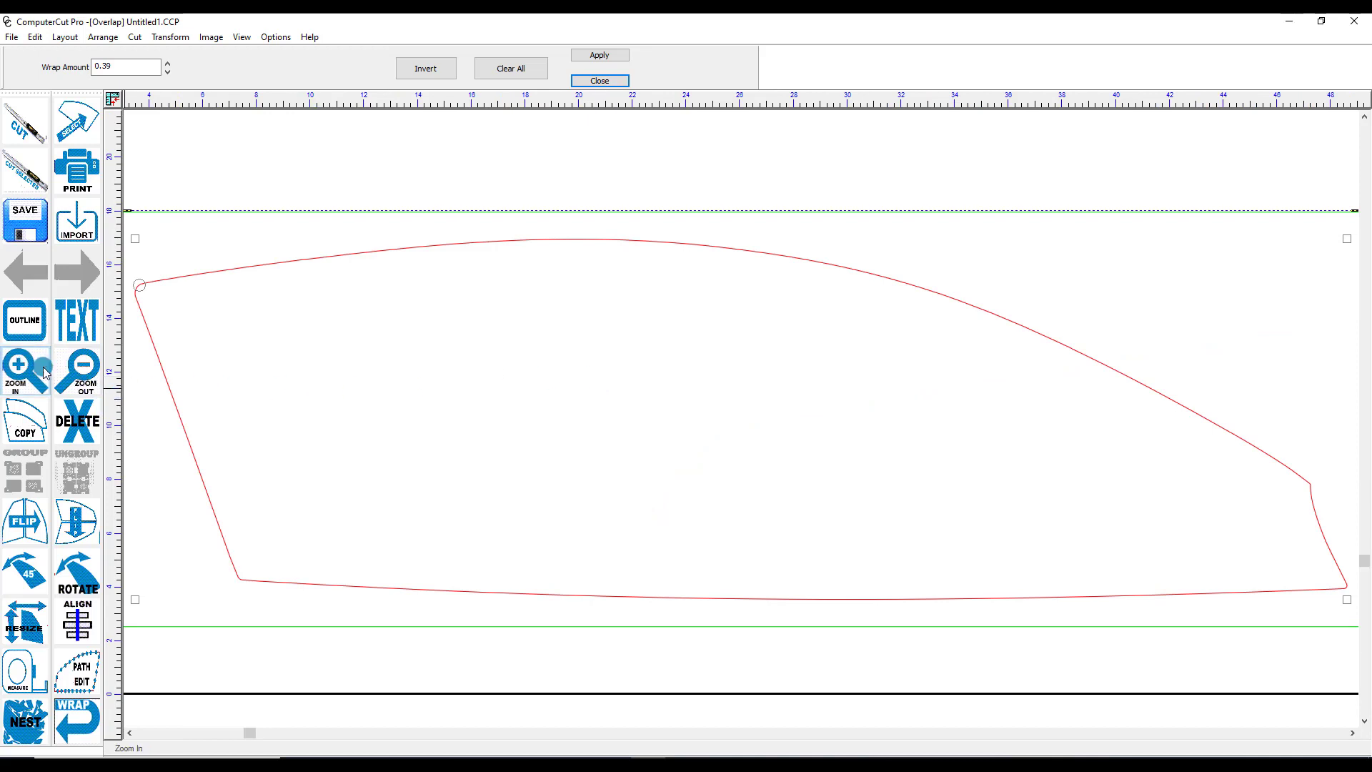
pyautogui.moveTo(1301, 469); pyautogui.dragTo(1316, 493)
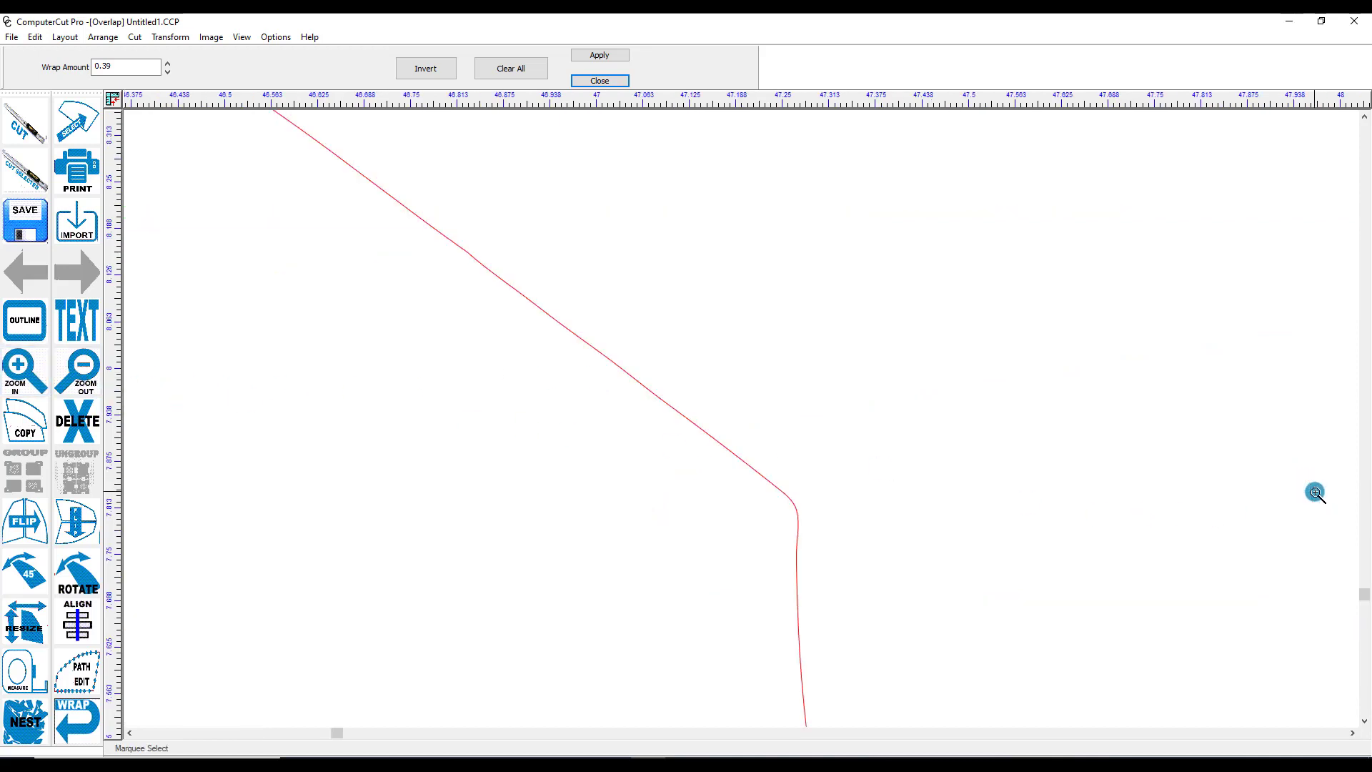
pyautogui.click(790, 498)
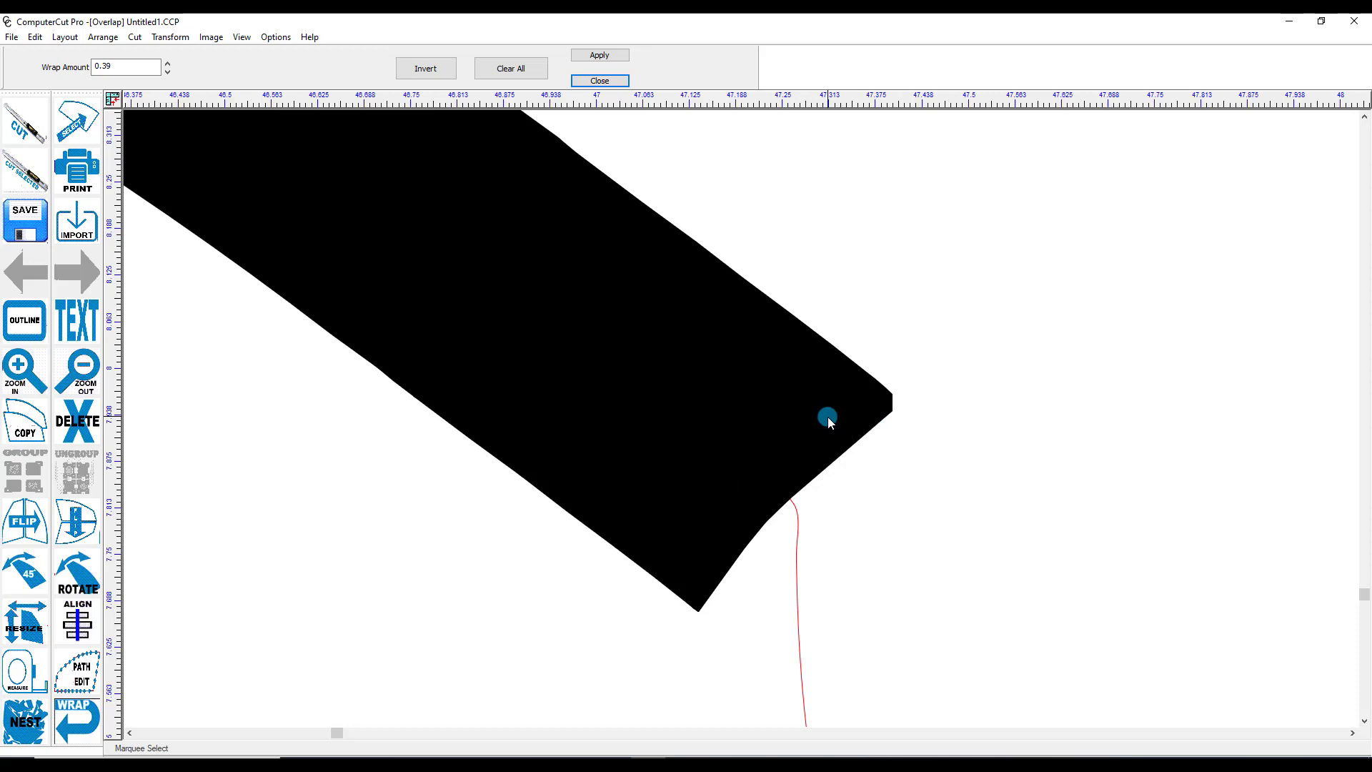
pyautogui.press('F4')
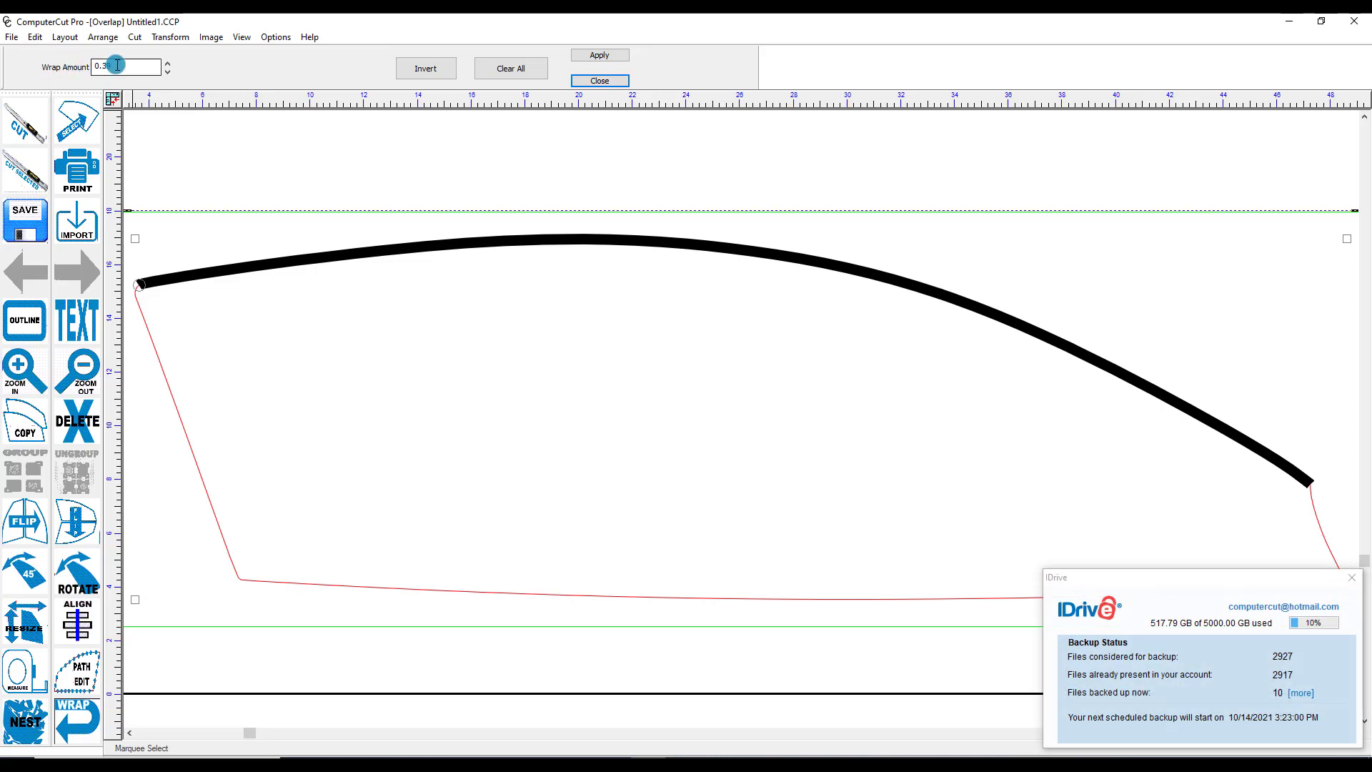
# - Apply the 0.39 wrap amount to the marked upper edge and finish wrapping
pyautogui.click(1351, 577)
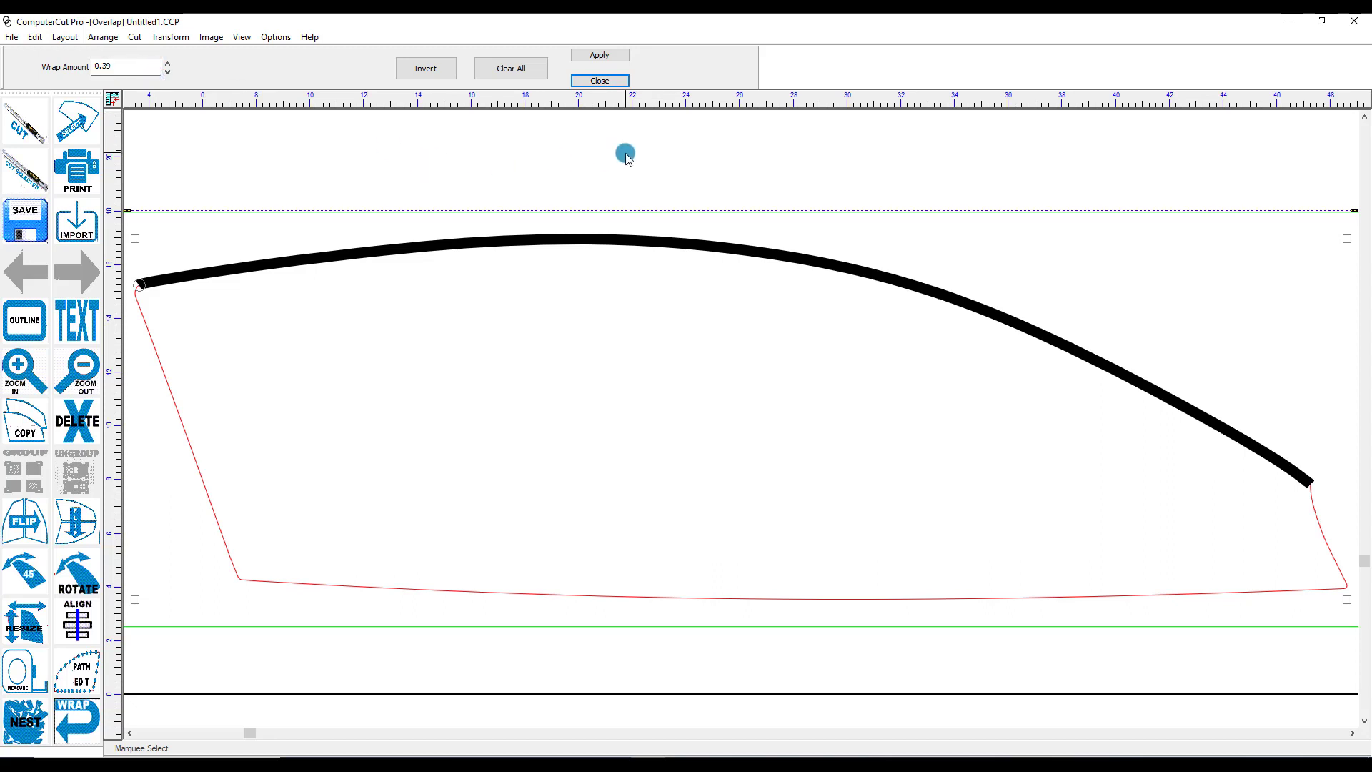
pyautogui.click(598, 57)
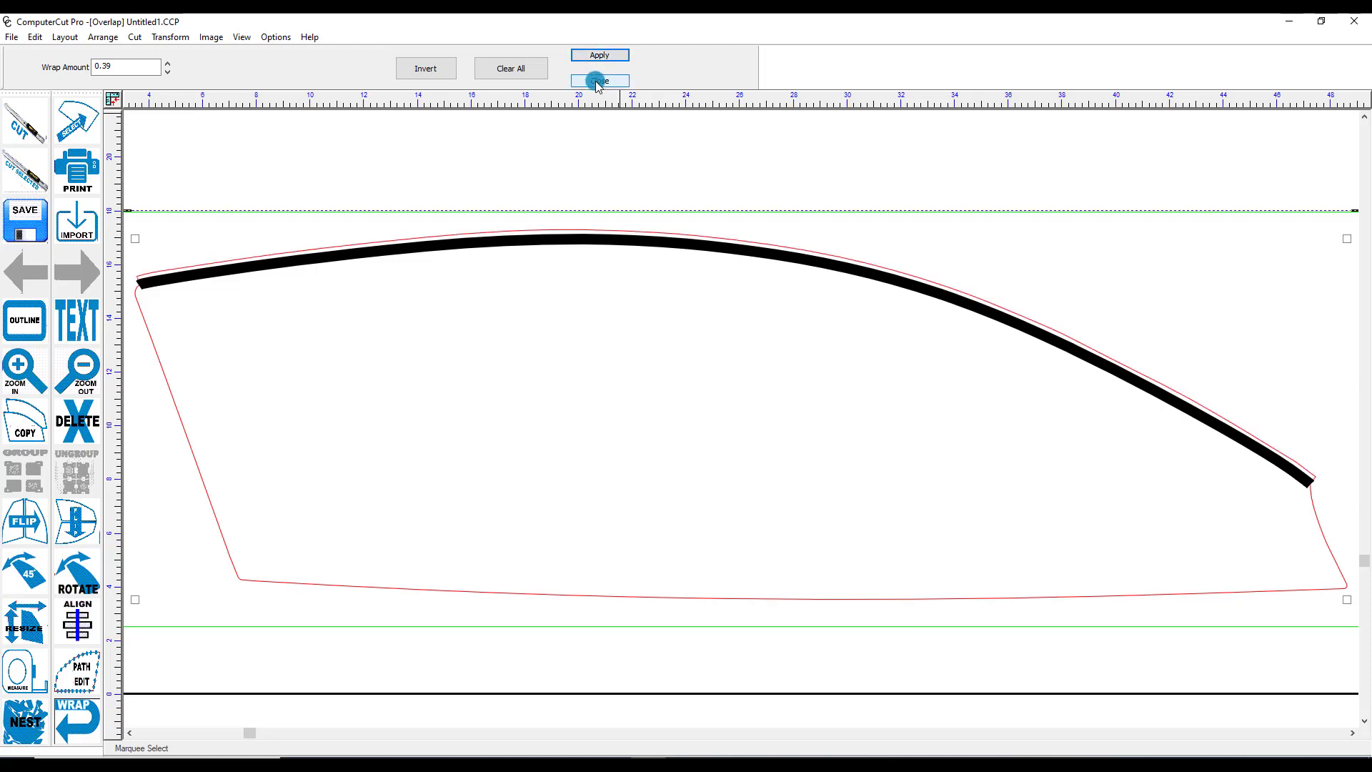
pyautogui.click(598, 81)
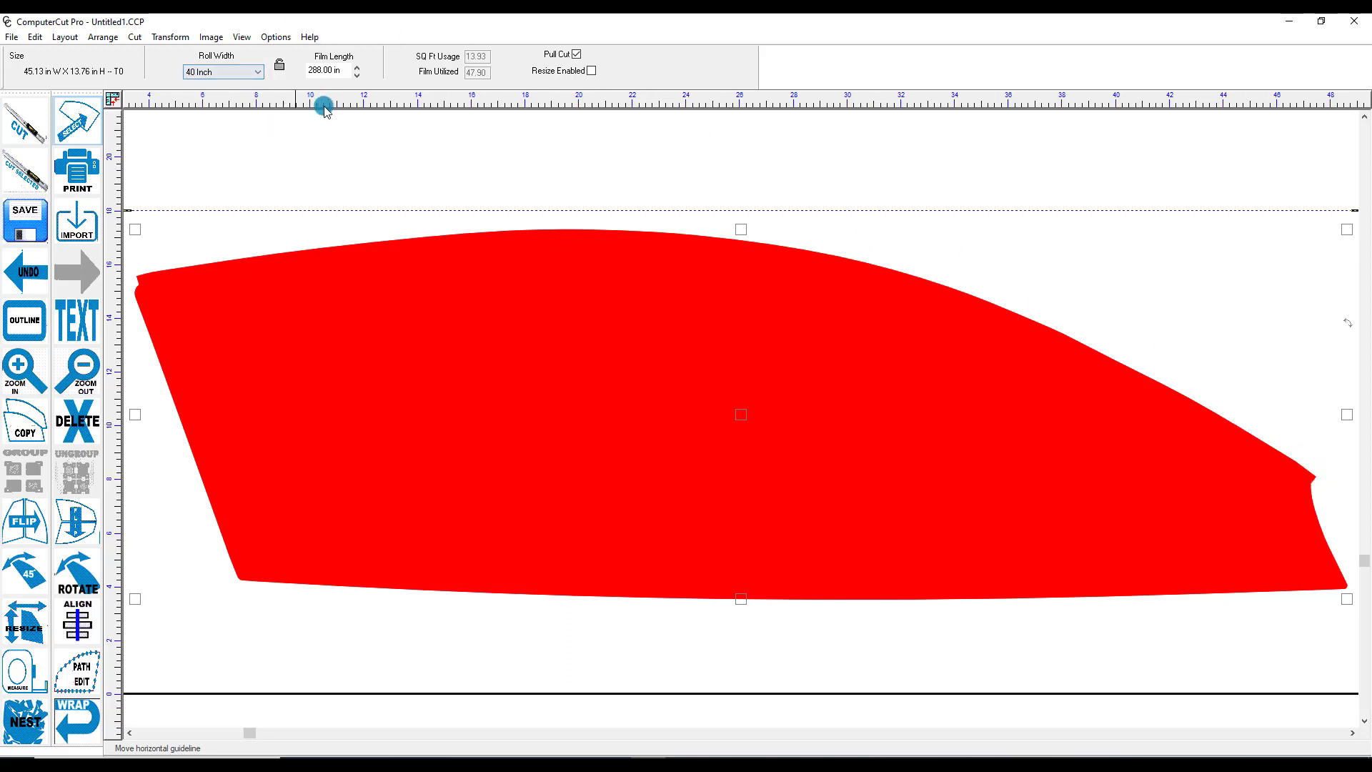
# - Hide the fill to view the wrapped pattern's outline, and undo the wrap
pyautogui.click(240, 37)
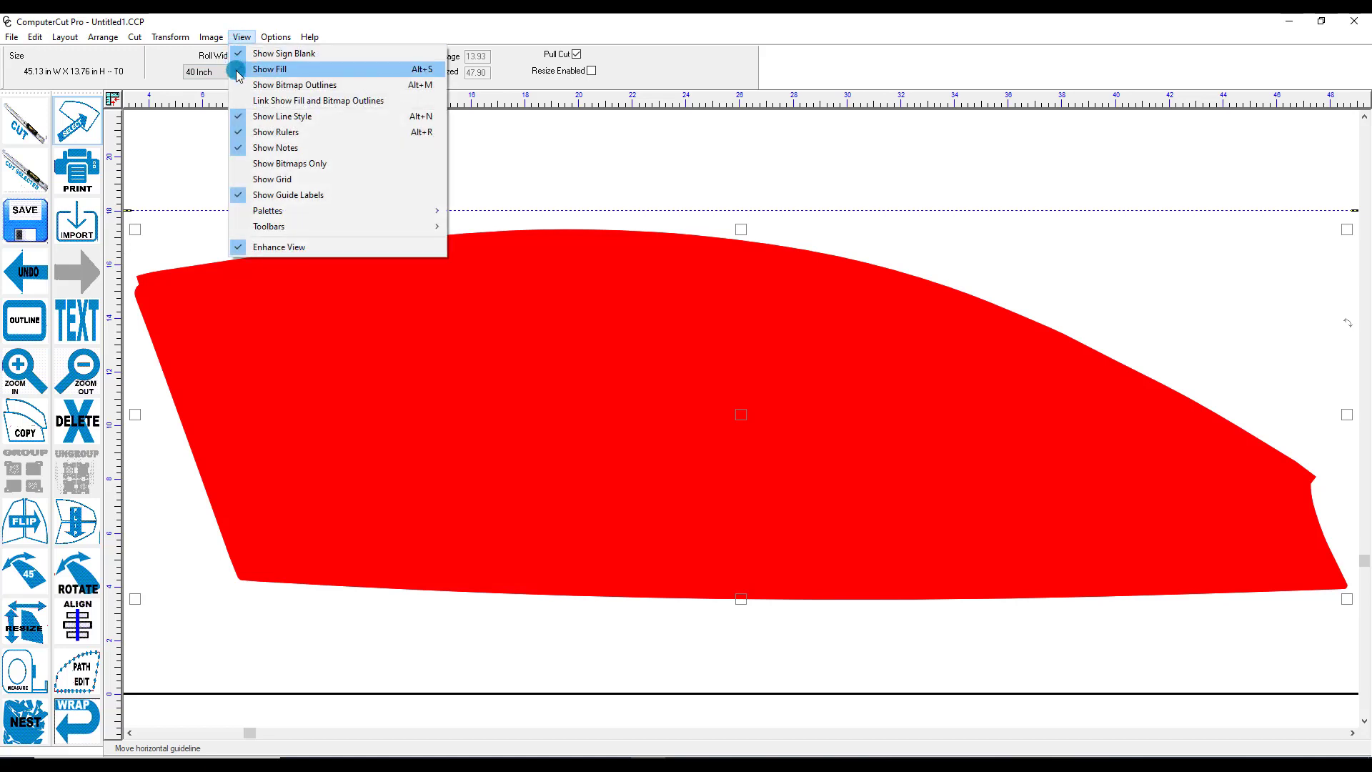
pyautogui.click(238, 70)
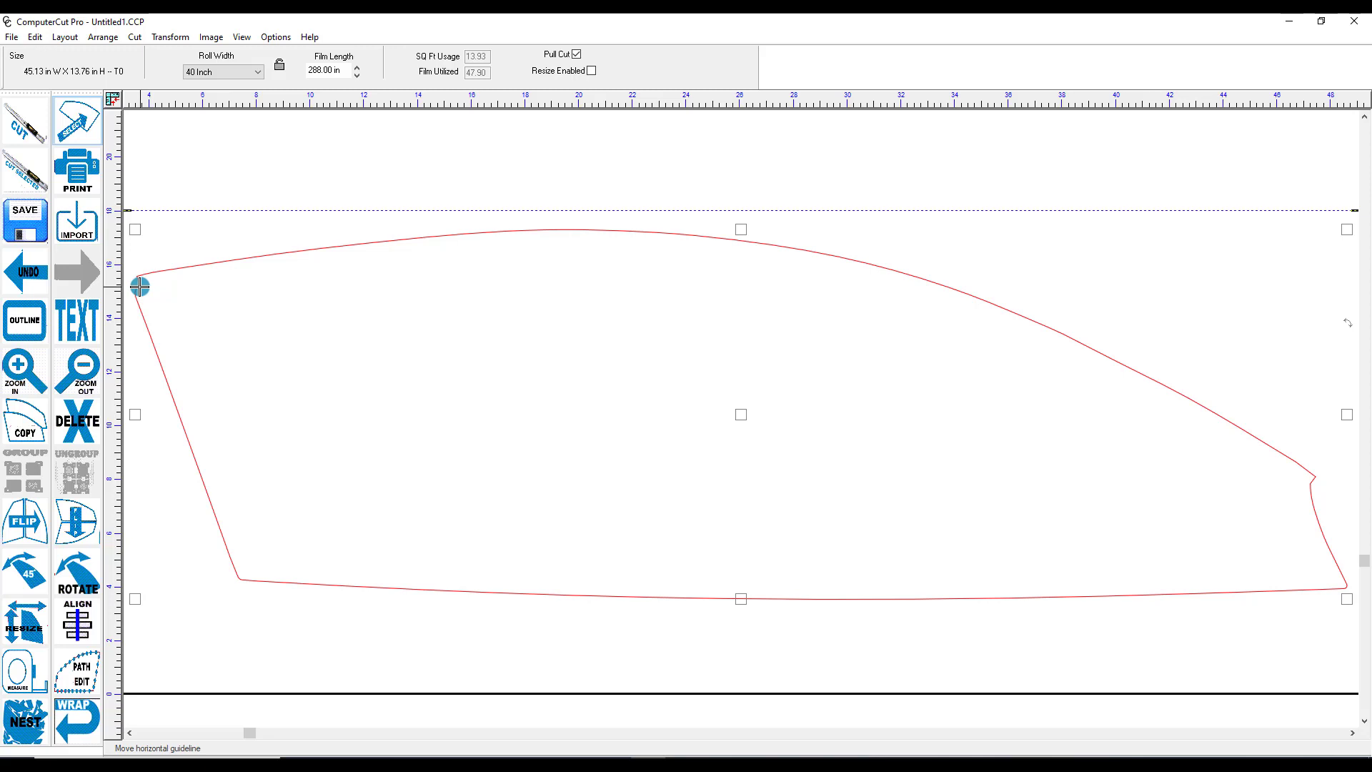
pyautogui.hotkey('ctrl', 'z')
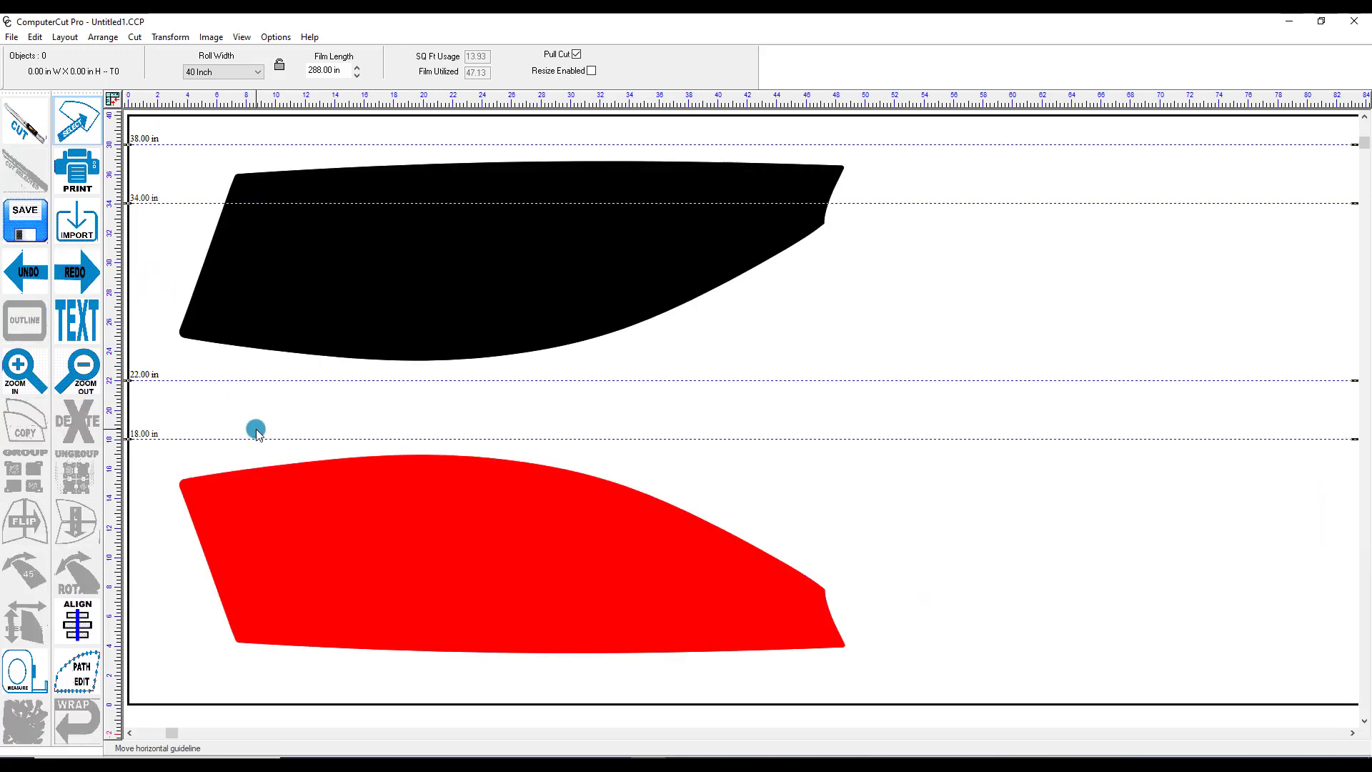
# - Close the Mustang workspace and open the 2019 - 2020 Audi Q8 PREMIUM pattern from the Clearshield Paint Protection database
pyautogui.click(285, 514)
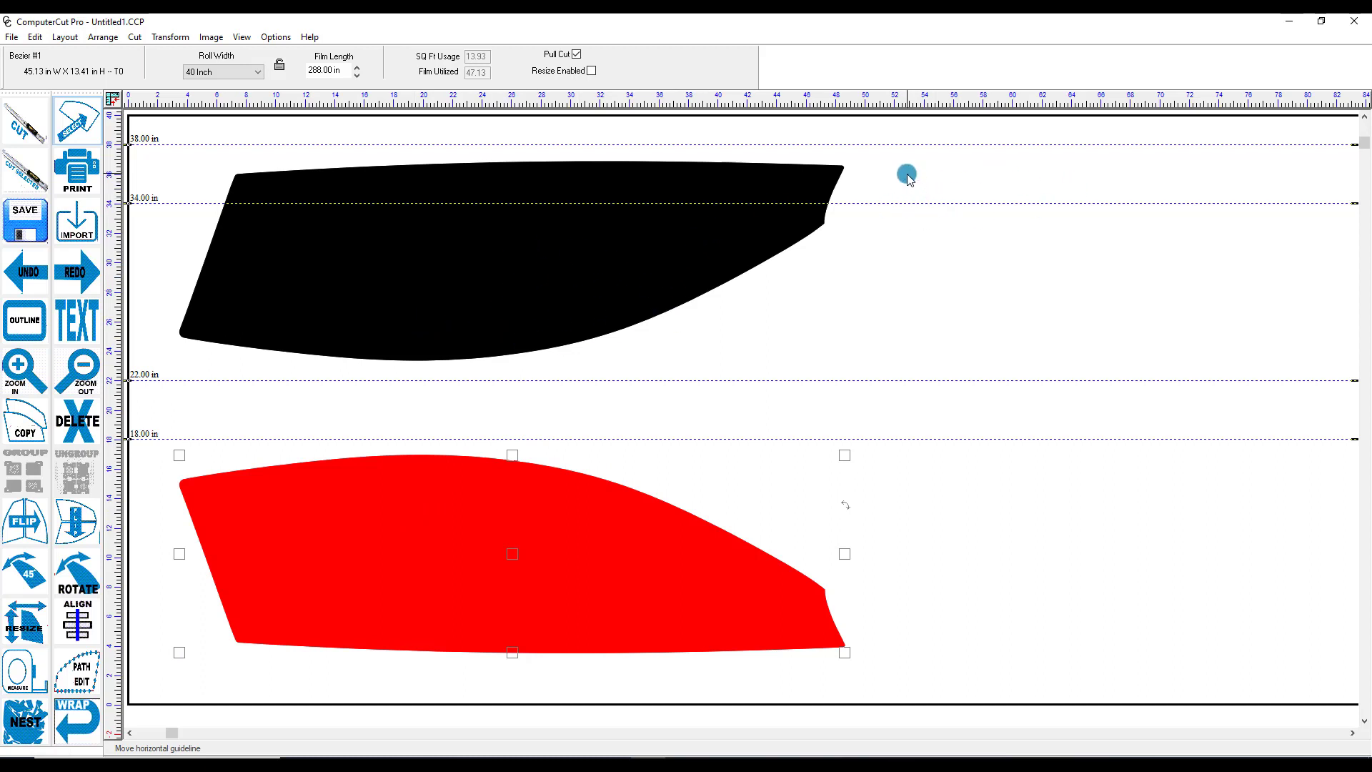
pyautogui.click(1354, 24)
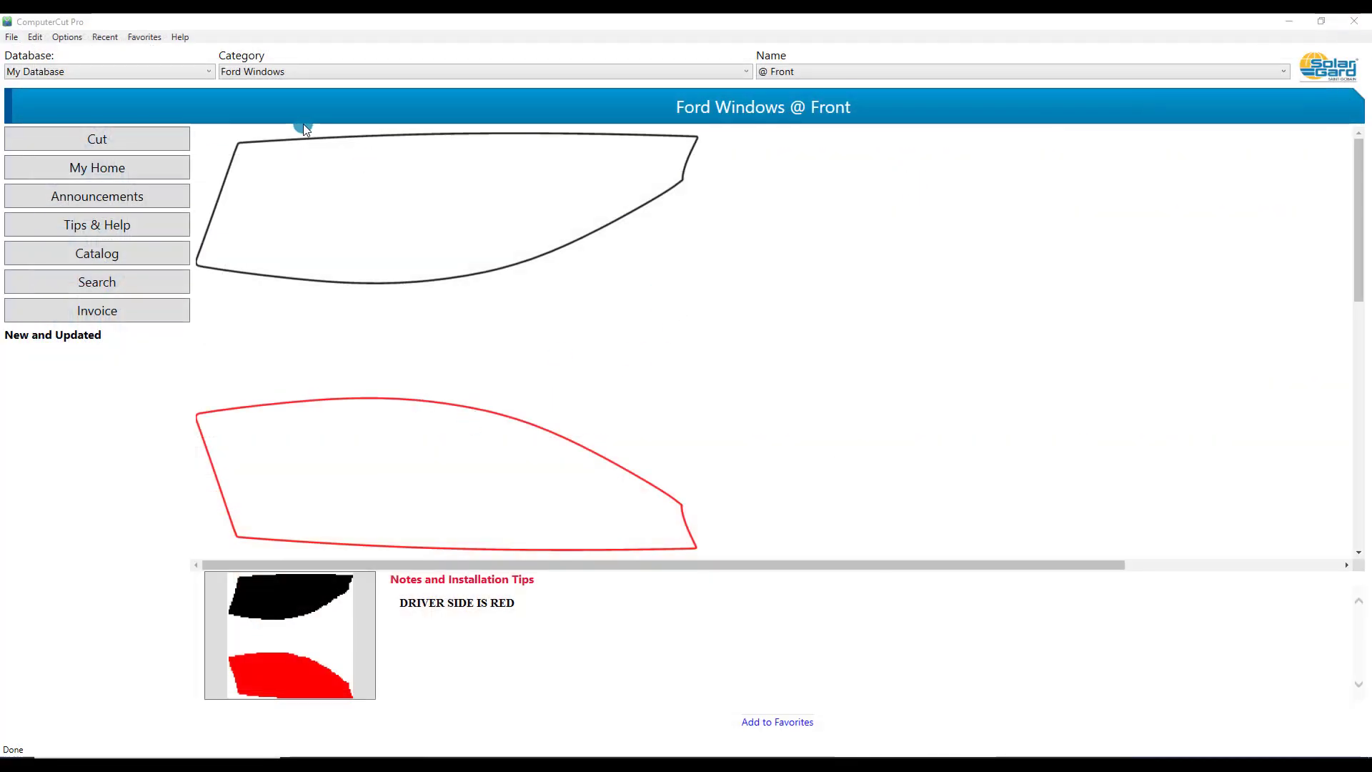
pyautogui.click(84, 70)
pyautogui.scroll(2, 76, 96)
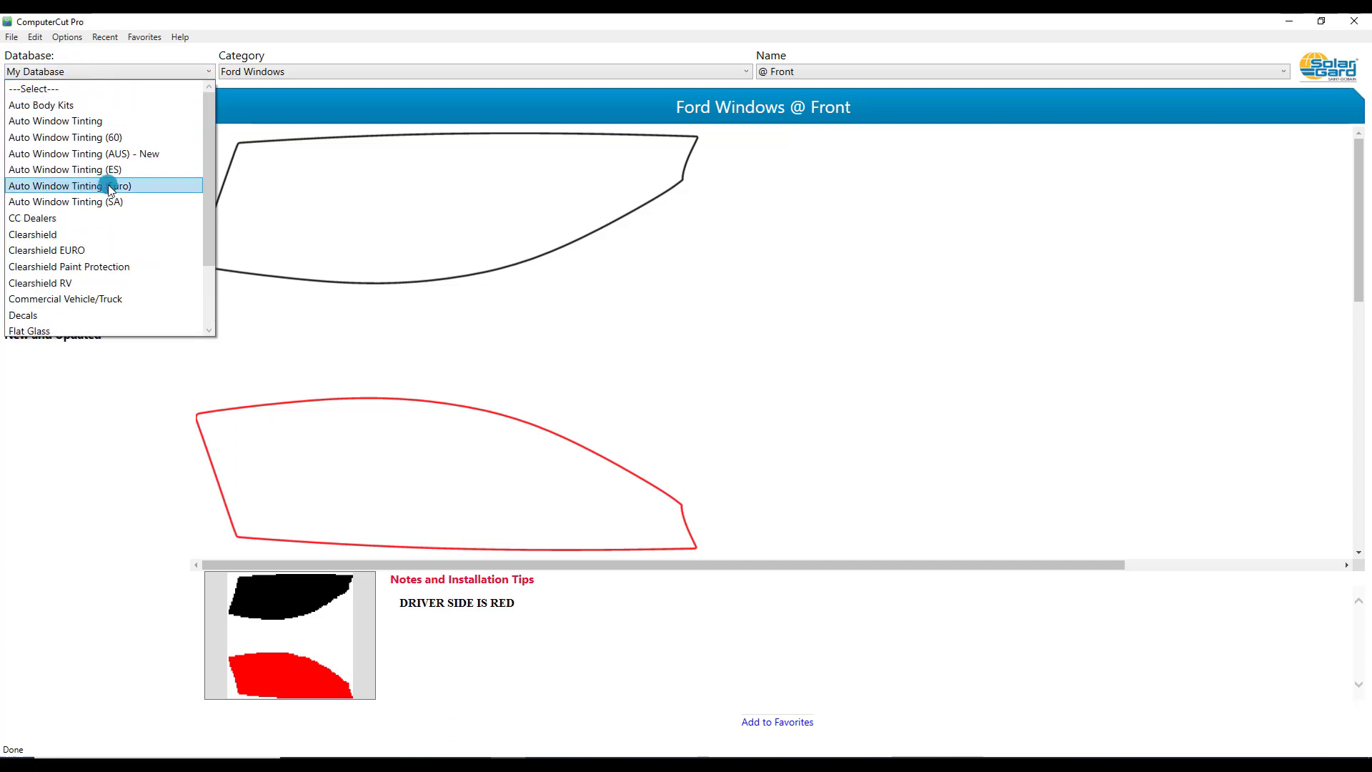
pyautogui.click(100, 271)
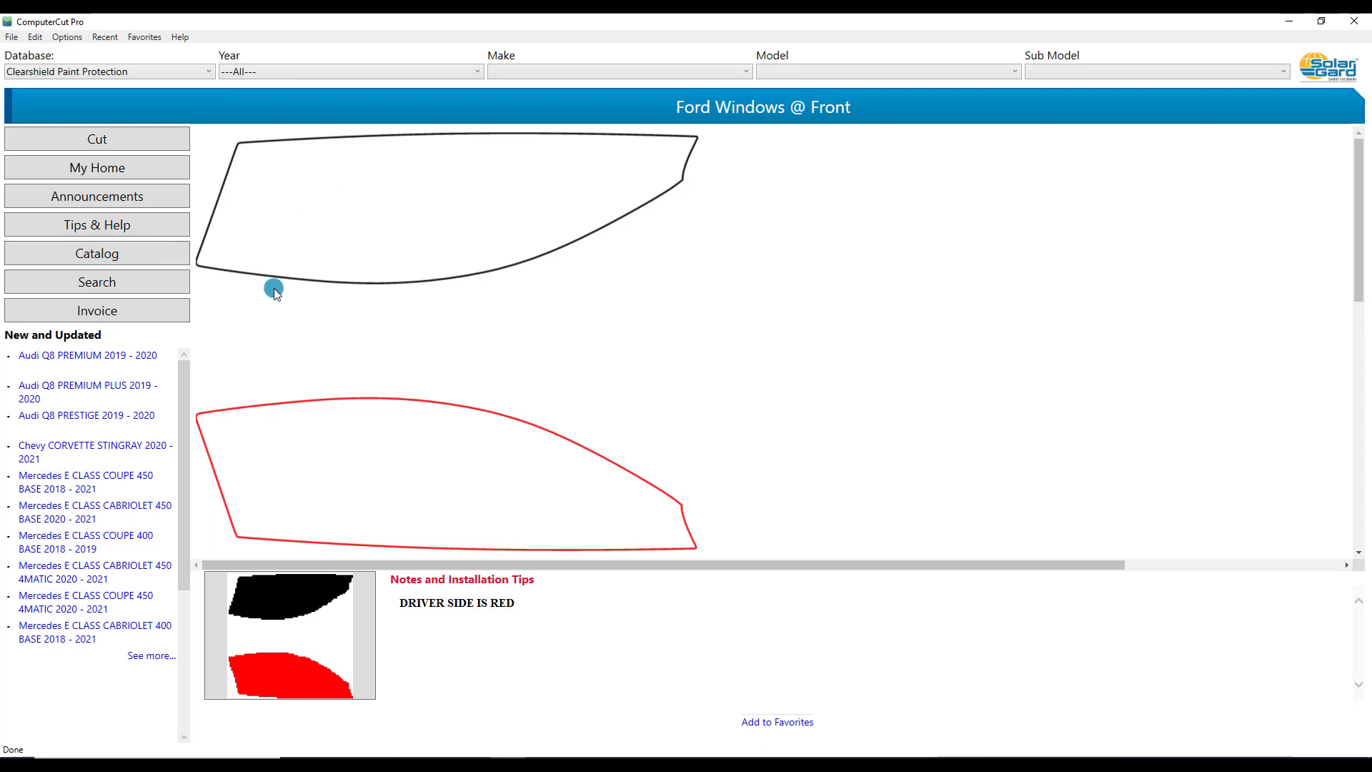
pyautogui.click(98, 358)
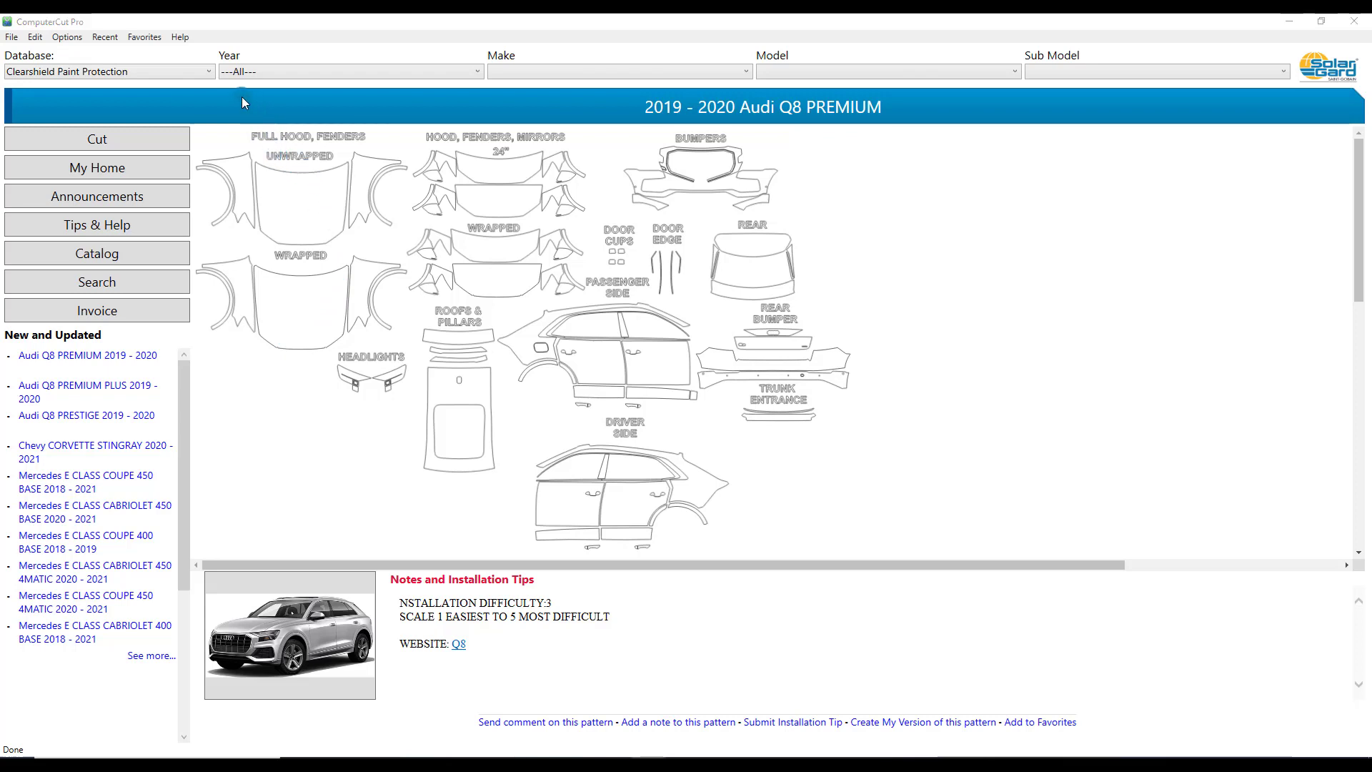
# - Select only the second row of the unwrapped 24" hood, fender and mirror pieces and send them to the cutting workspace
pyautogui.click(399, 205)
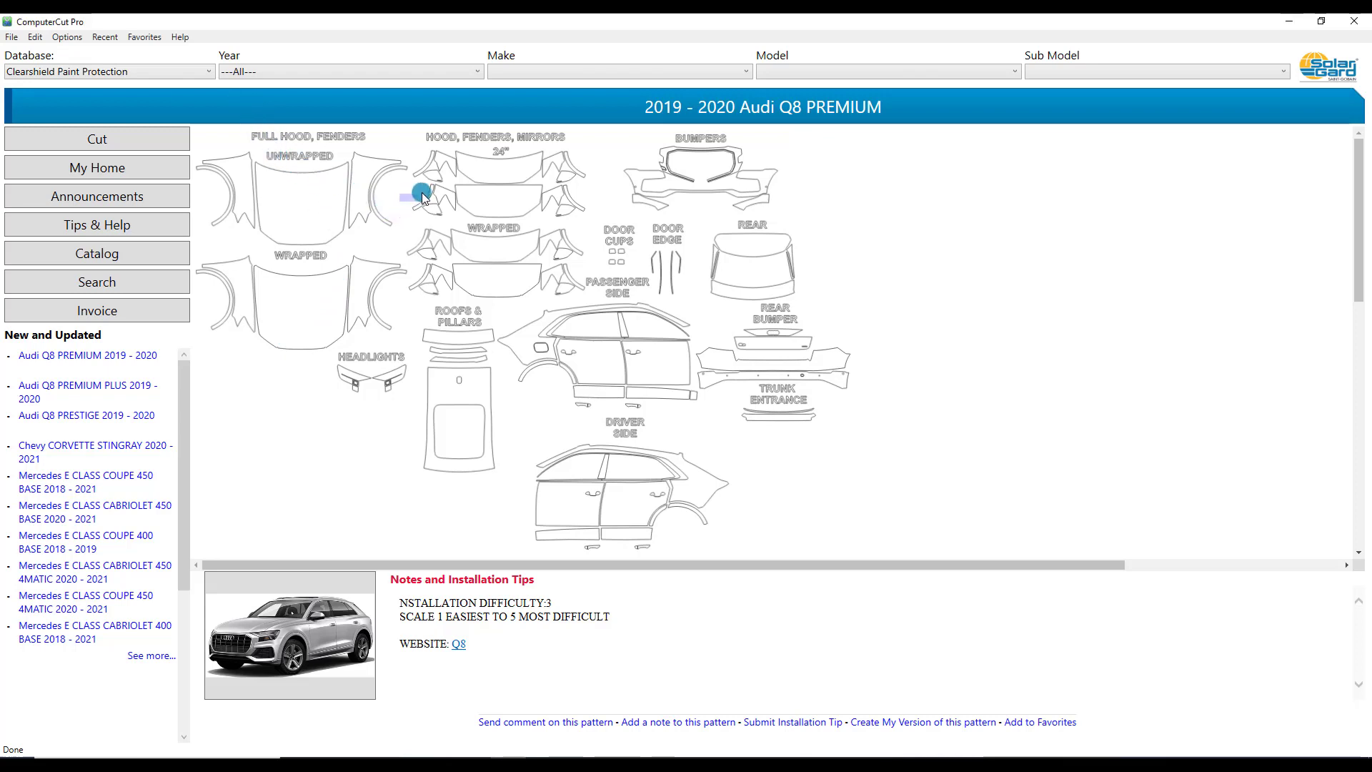
pyautogui.moveTo(576, 205); pyautogui.dragTo(590, 197)
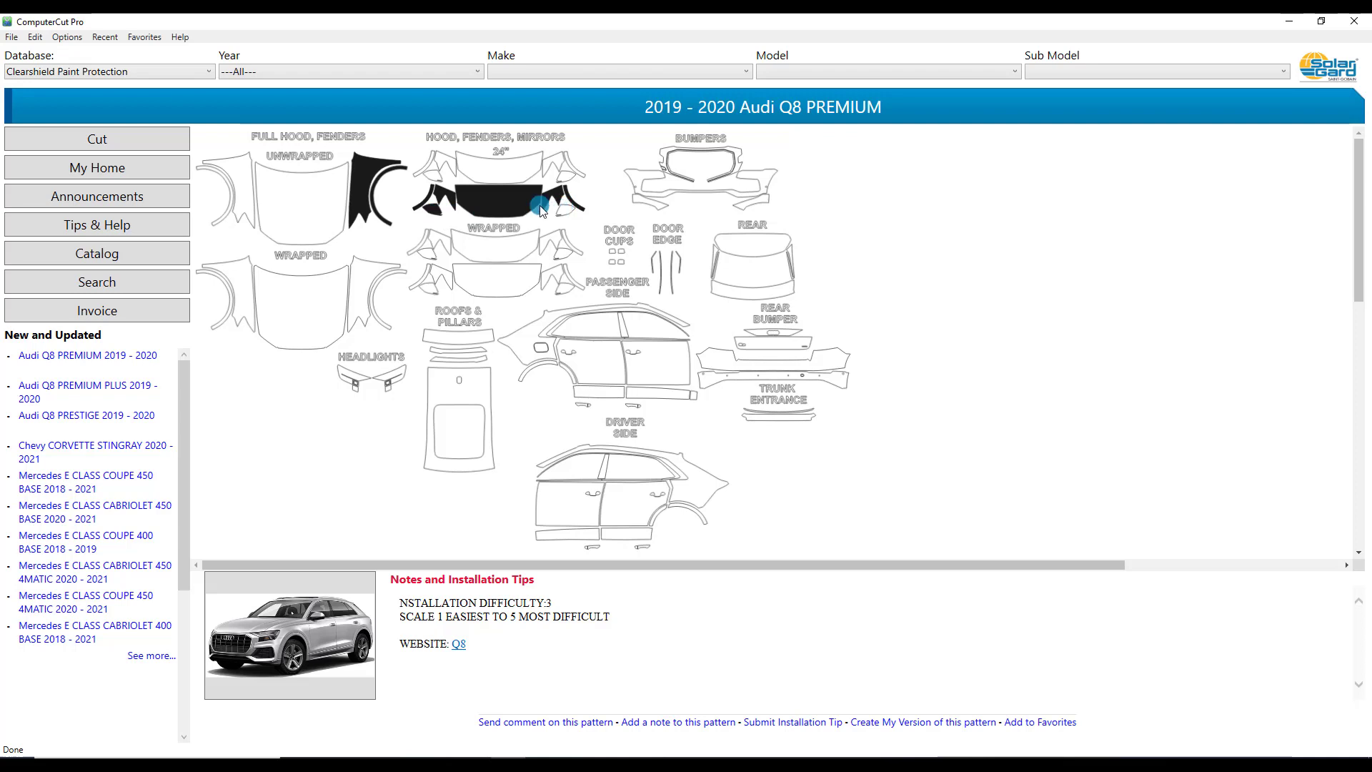
pyautogui.click(399, 152)
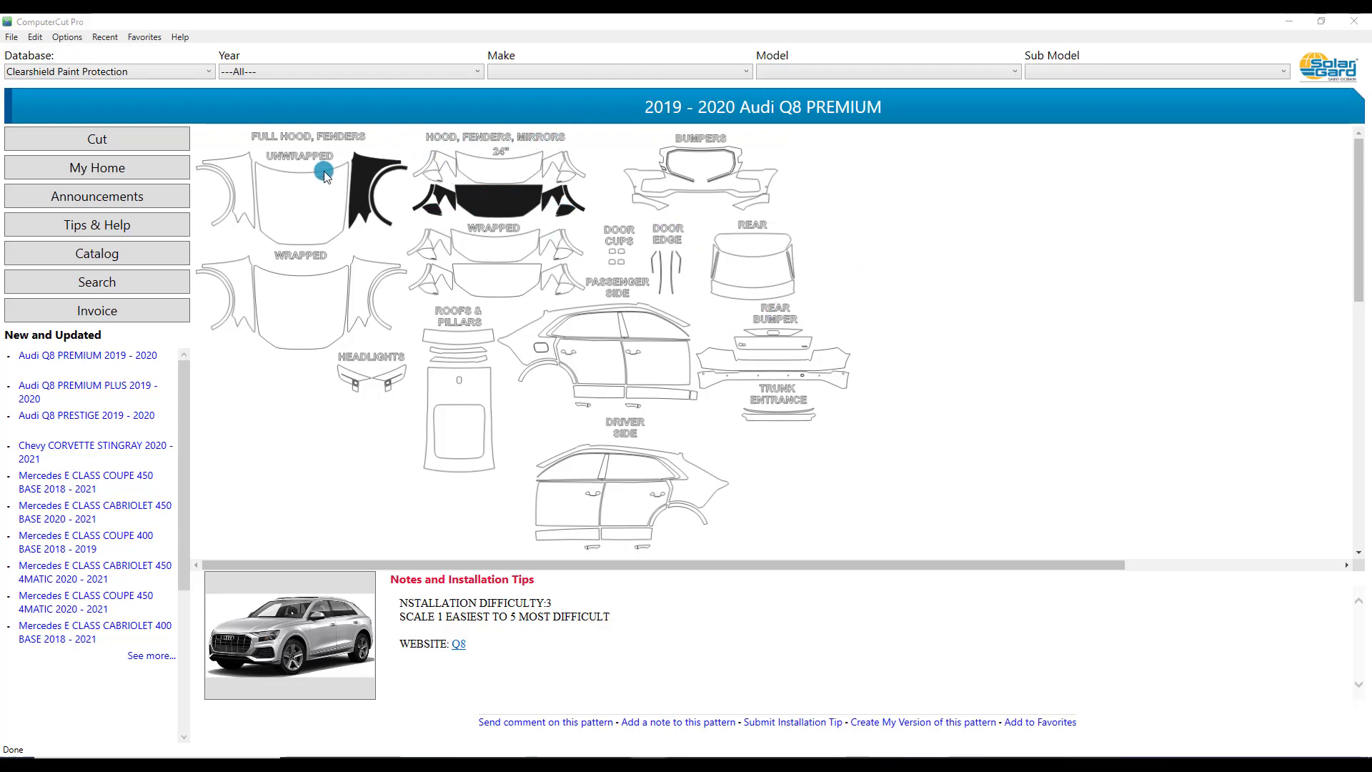
pyautogui.click(354, 170)
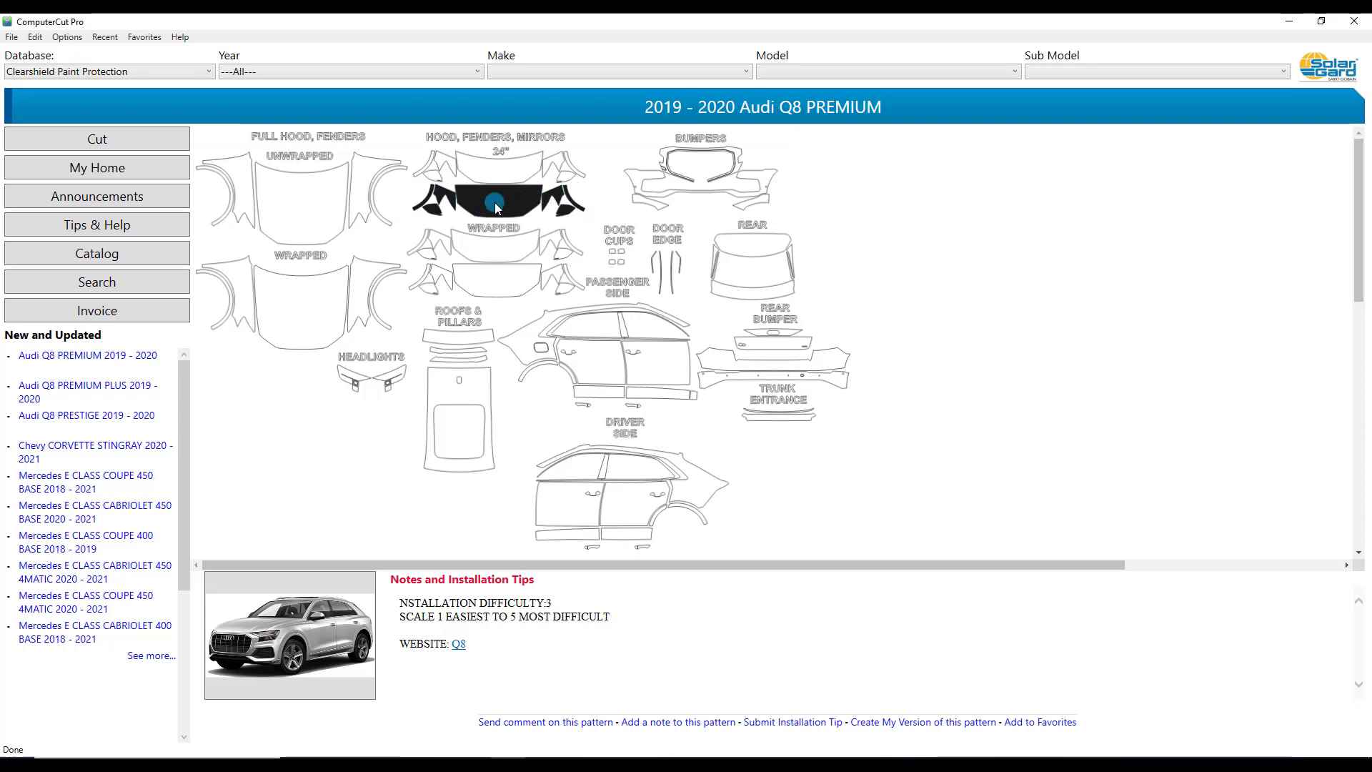
pyautogui.click(127, 142)
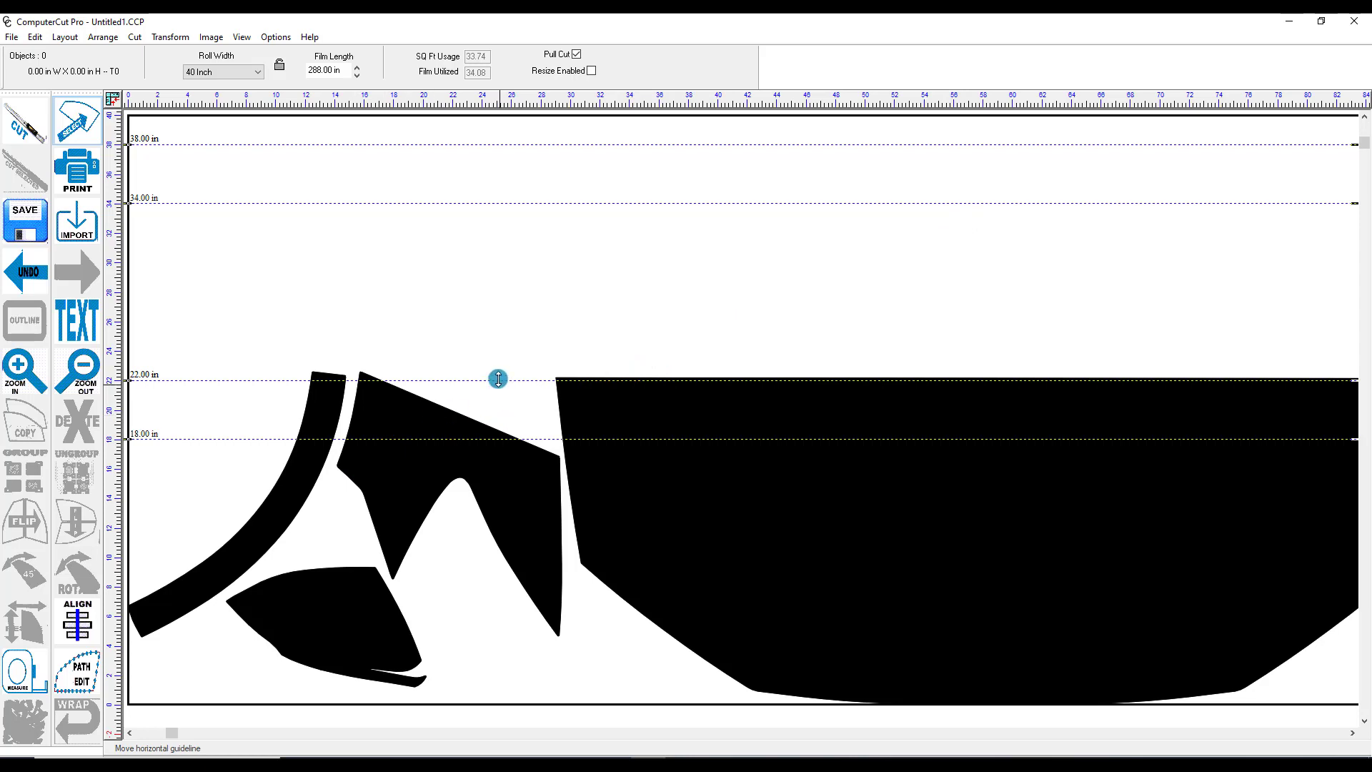
# - Nest all the Audi pieces on the 40 Inch roll using the current nesting settings and one copy
pyautogui.hotkey('ctrl', 'a')
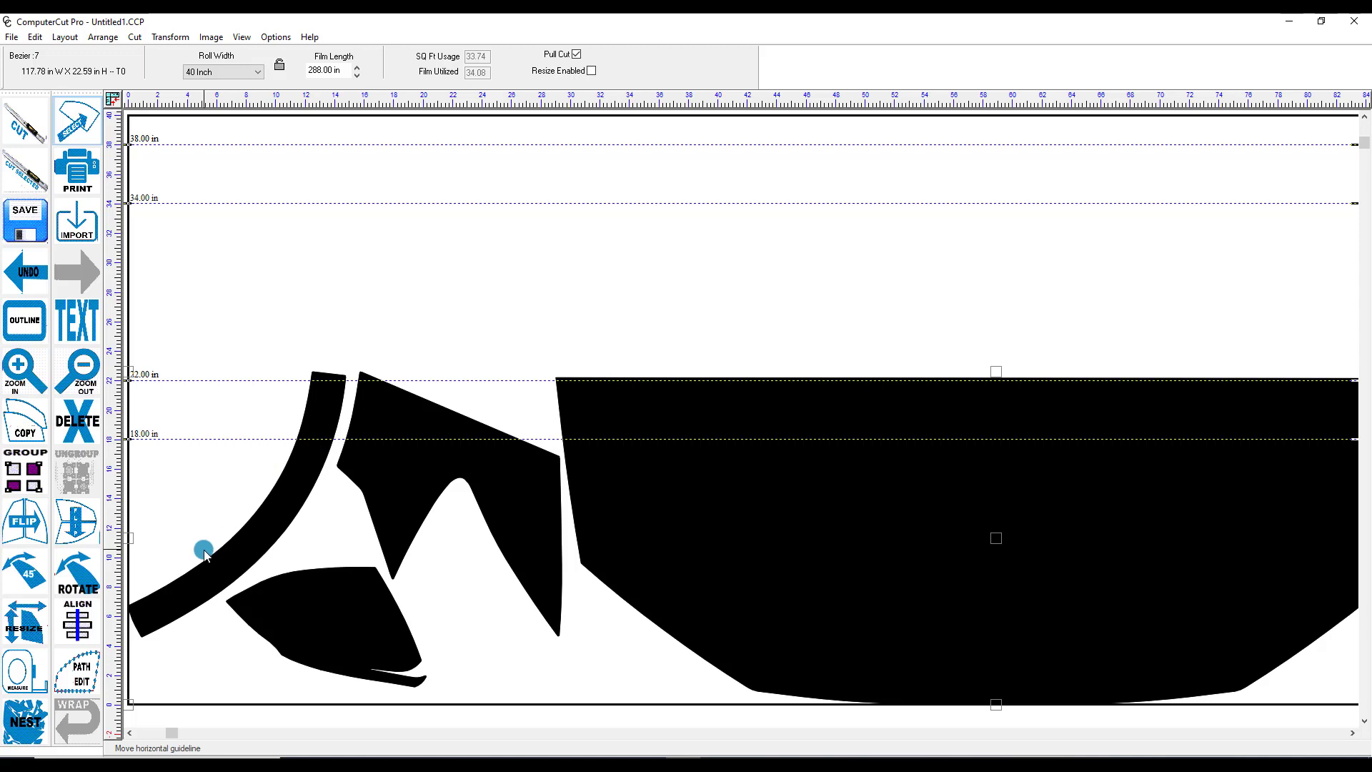
pyautogui.click(26, 724)
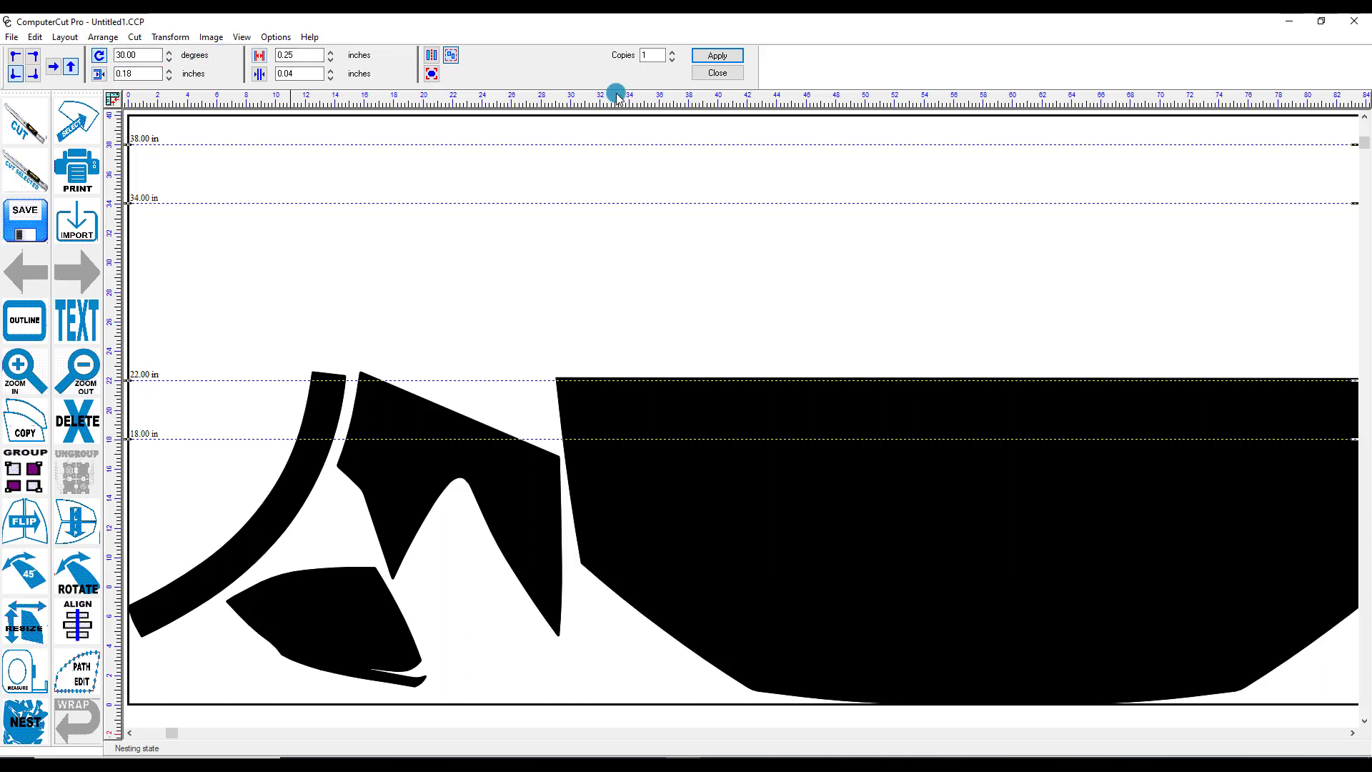
pyautogui.click(716, 56)
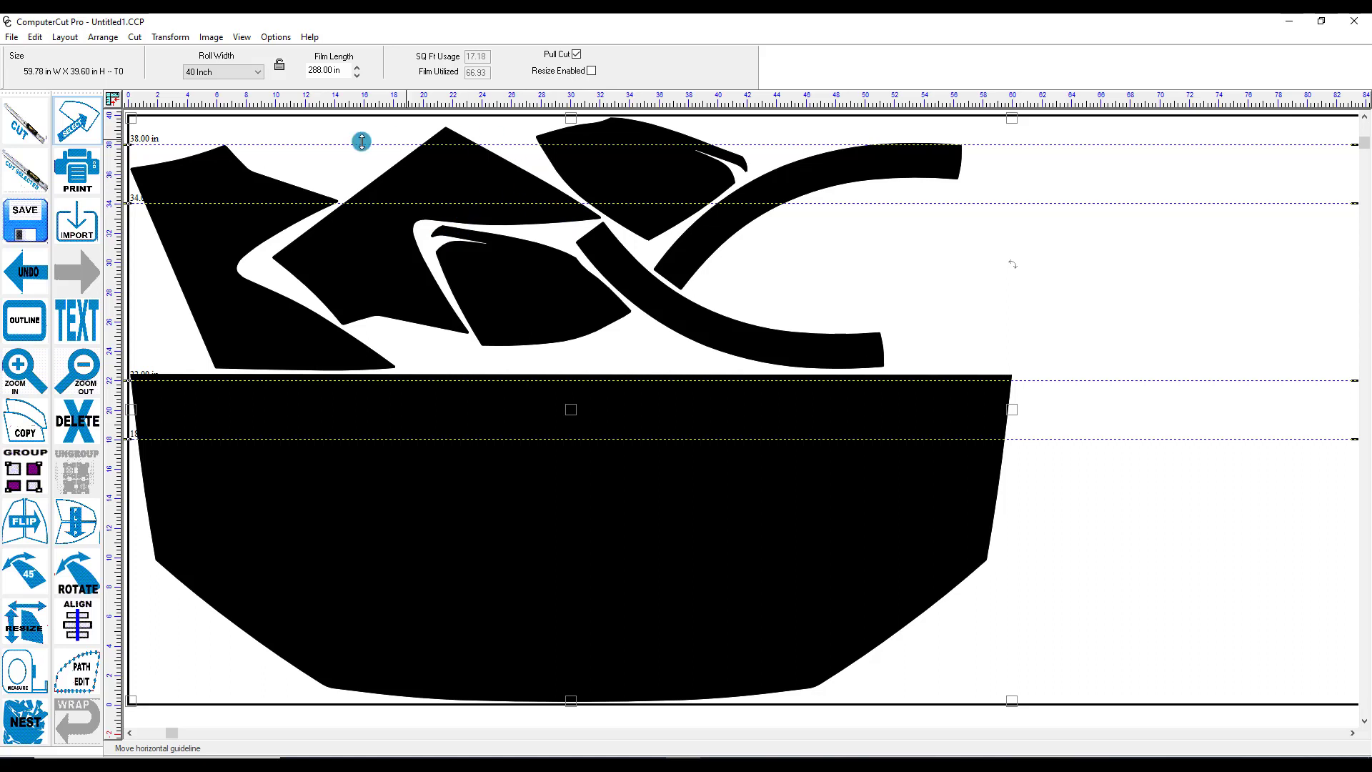
# - Change the roll width to 36 Inch and nest the pieces for the narrower film
pyautogui.click(258, 73)
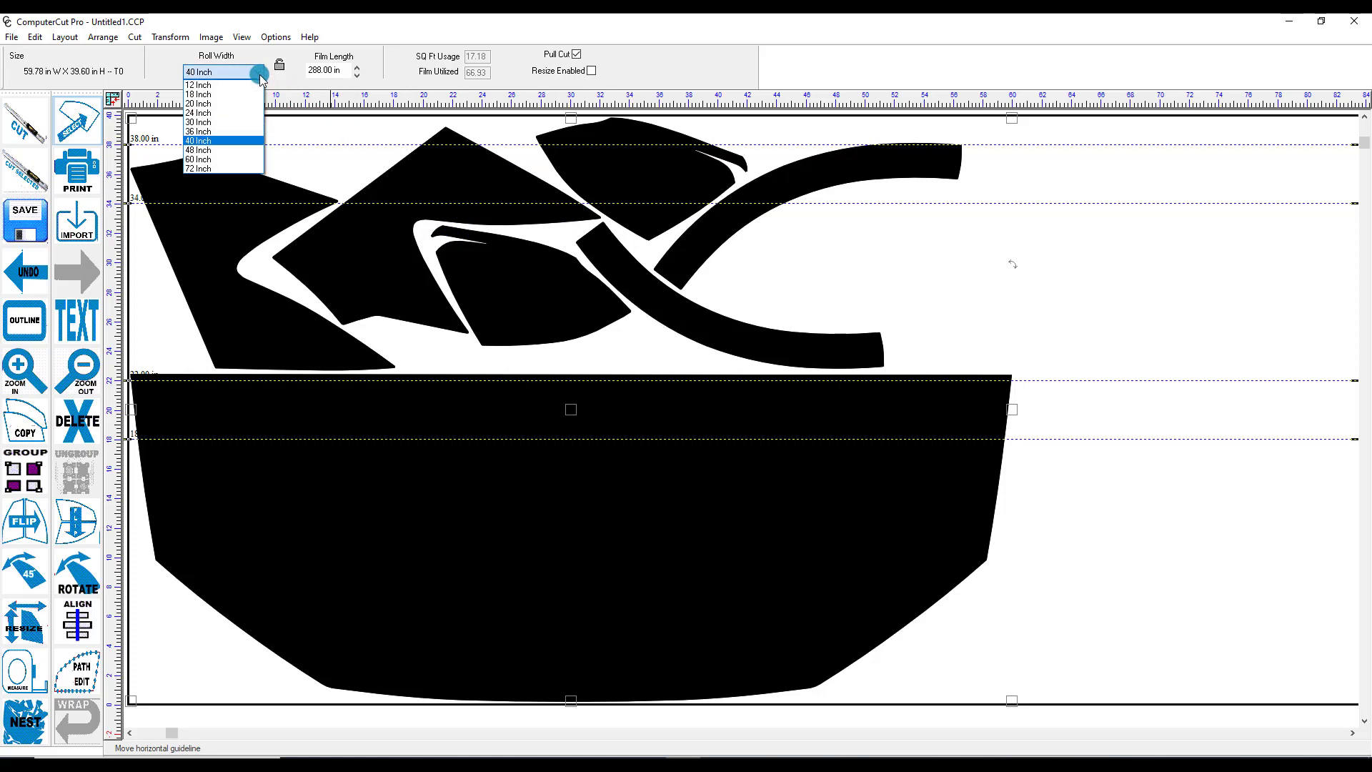
pyautogui.click(208, 133)
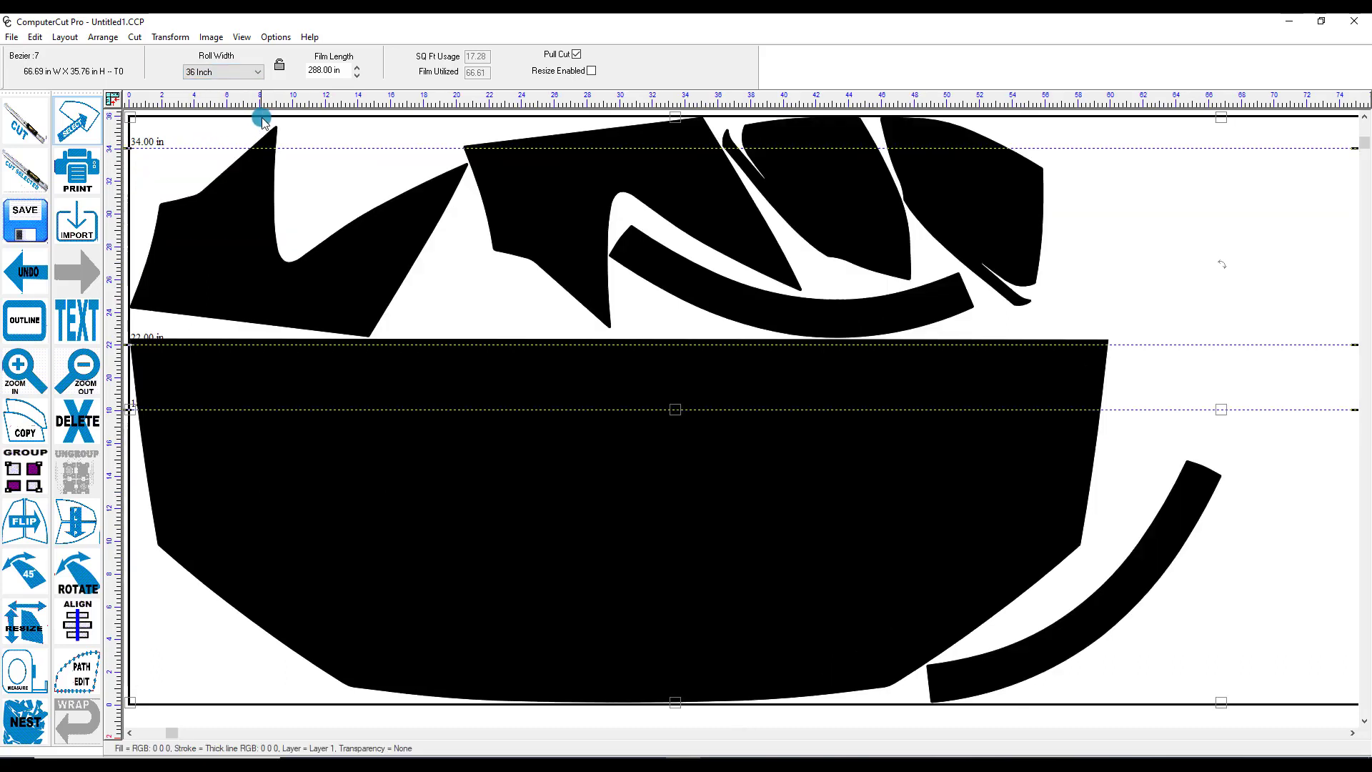
# - Set the roll width back to 40 Inch and nest all the pieces again
pyautogui.click(258, 72)
pyautogui.click(209, 140)
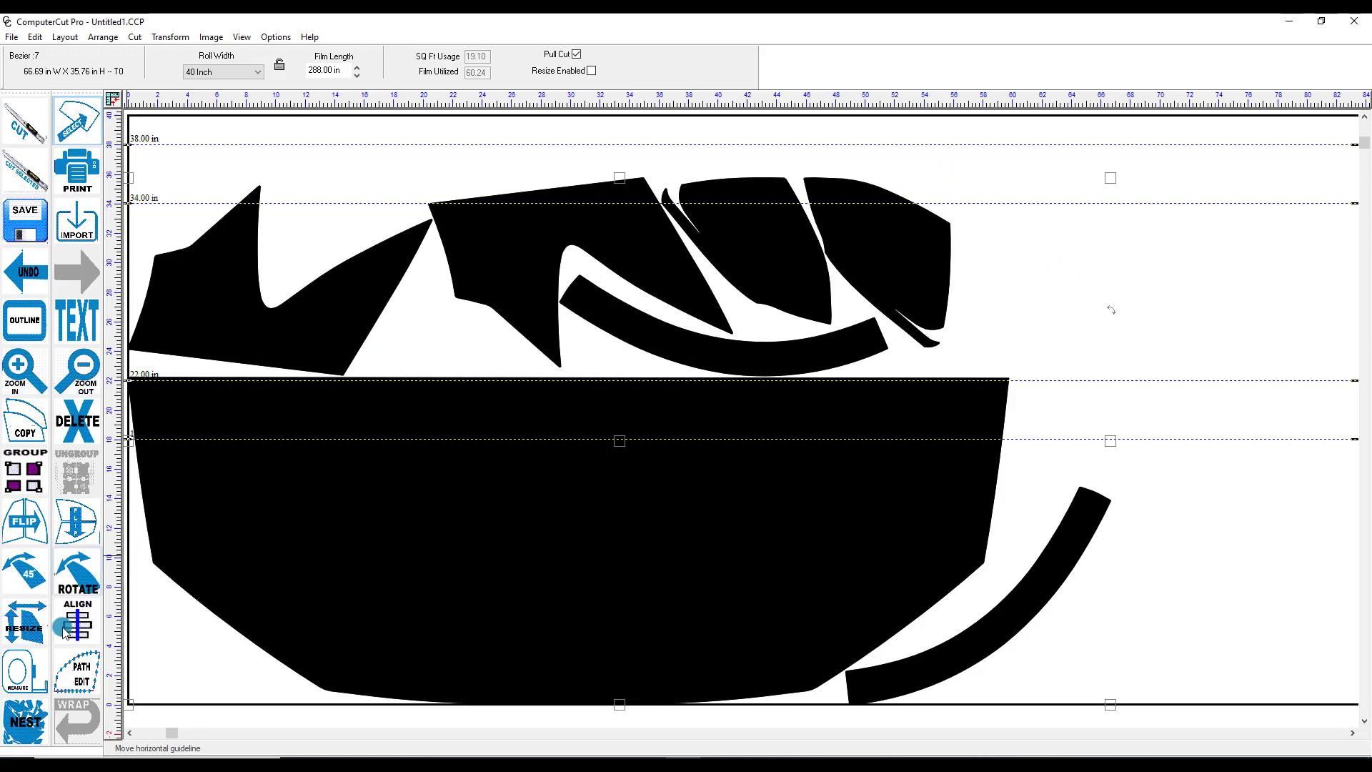
pyautogui.click(24, 717)
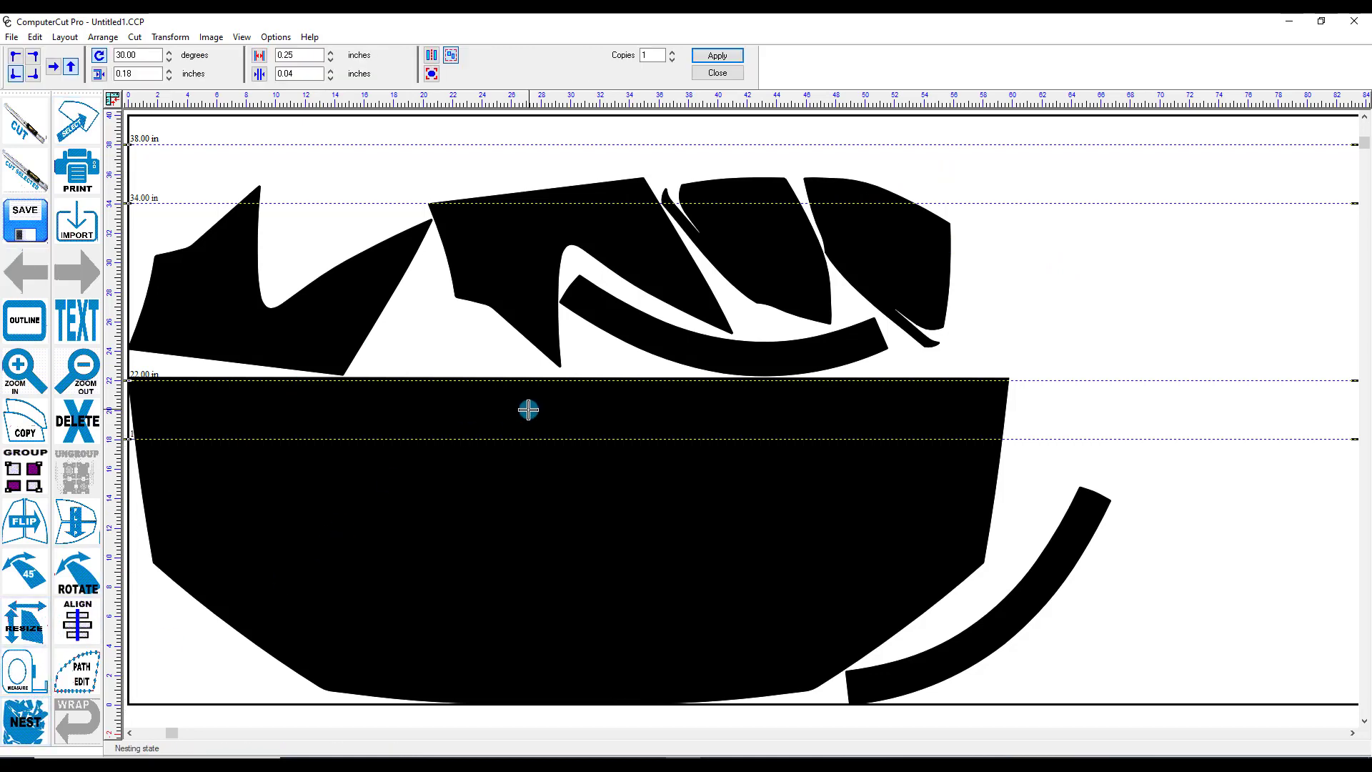
pyautogui.click(723, 70)
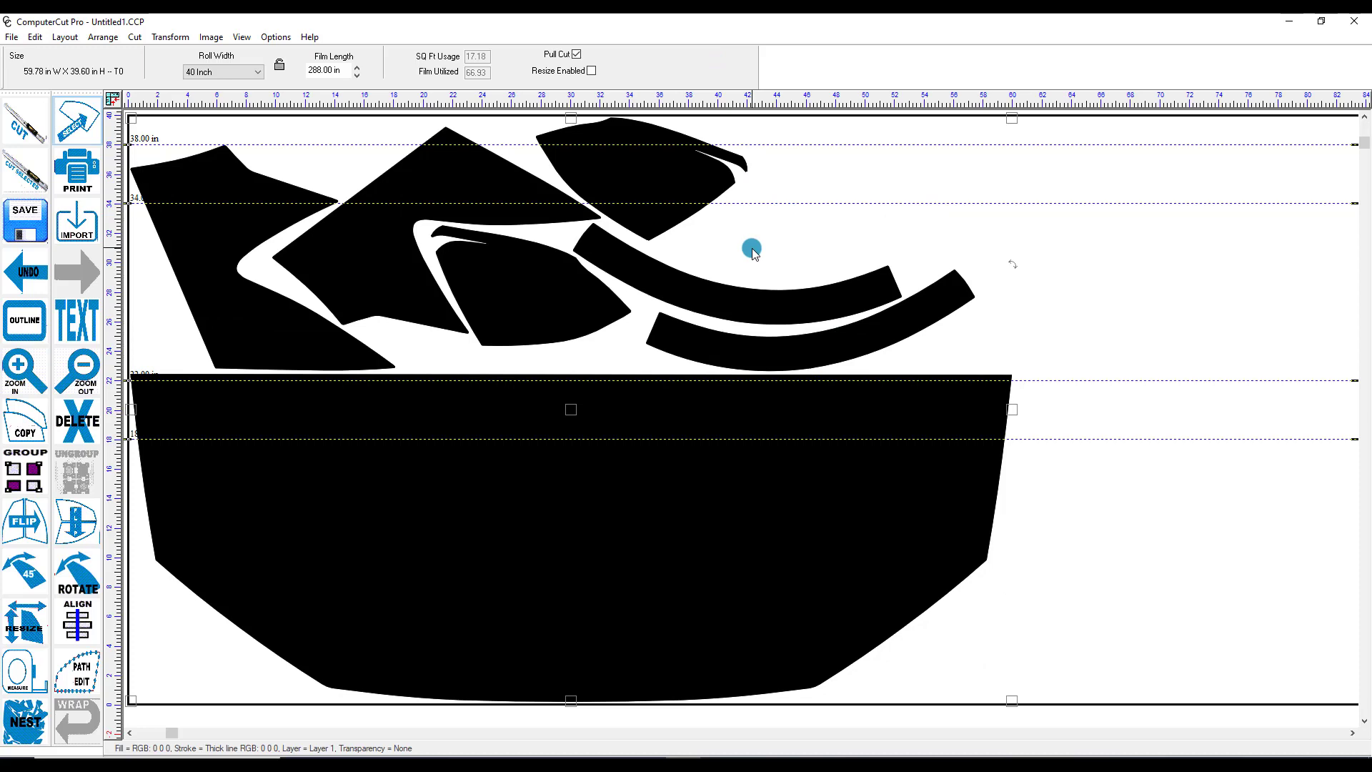
# - Show the nested pieces without fill and add a single blue outline offset 0.50 in around all of them
pyautogui.click(1090, 154)
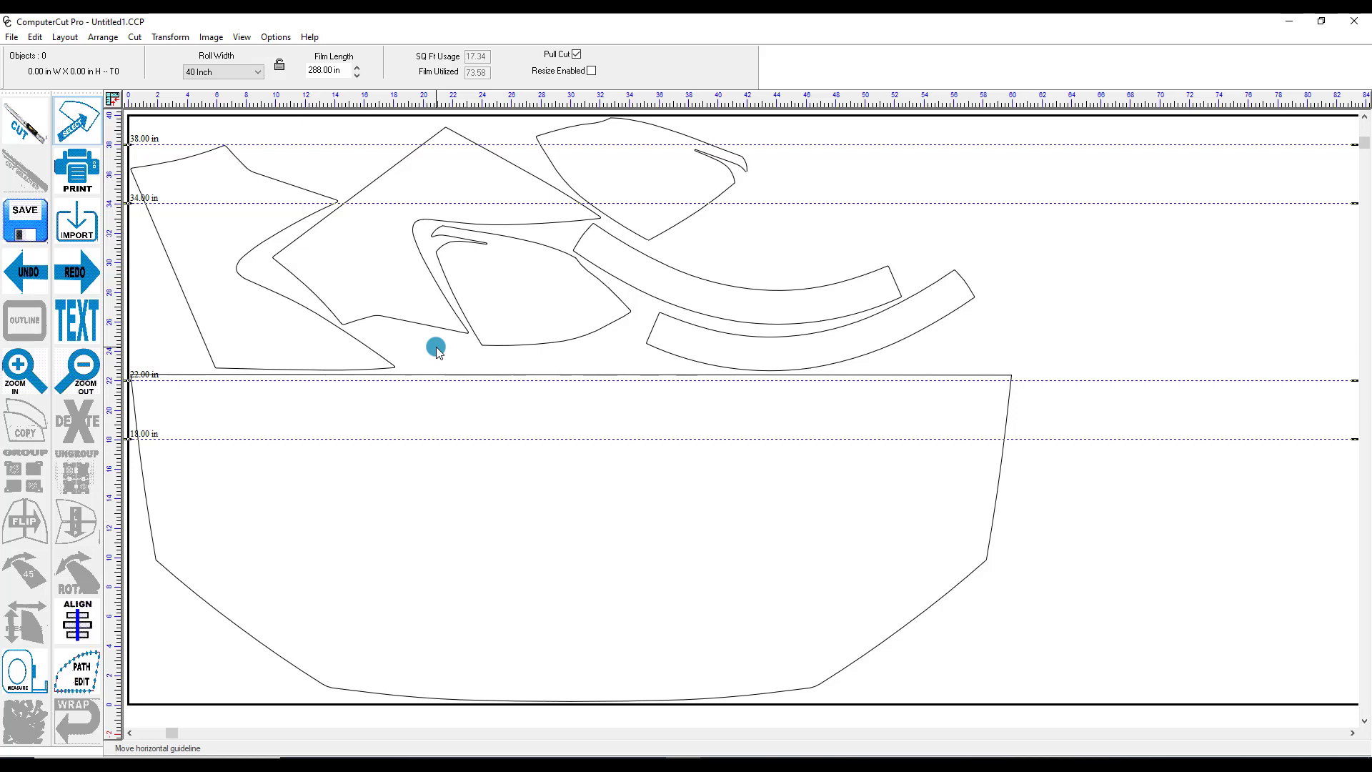
pyautogui.hotkey('ctrl', 'a')
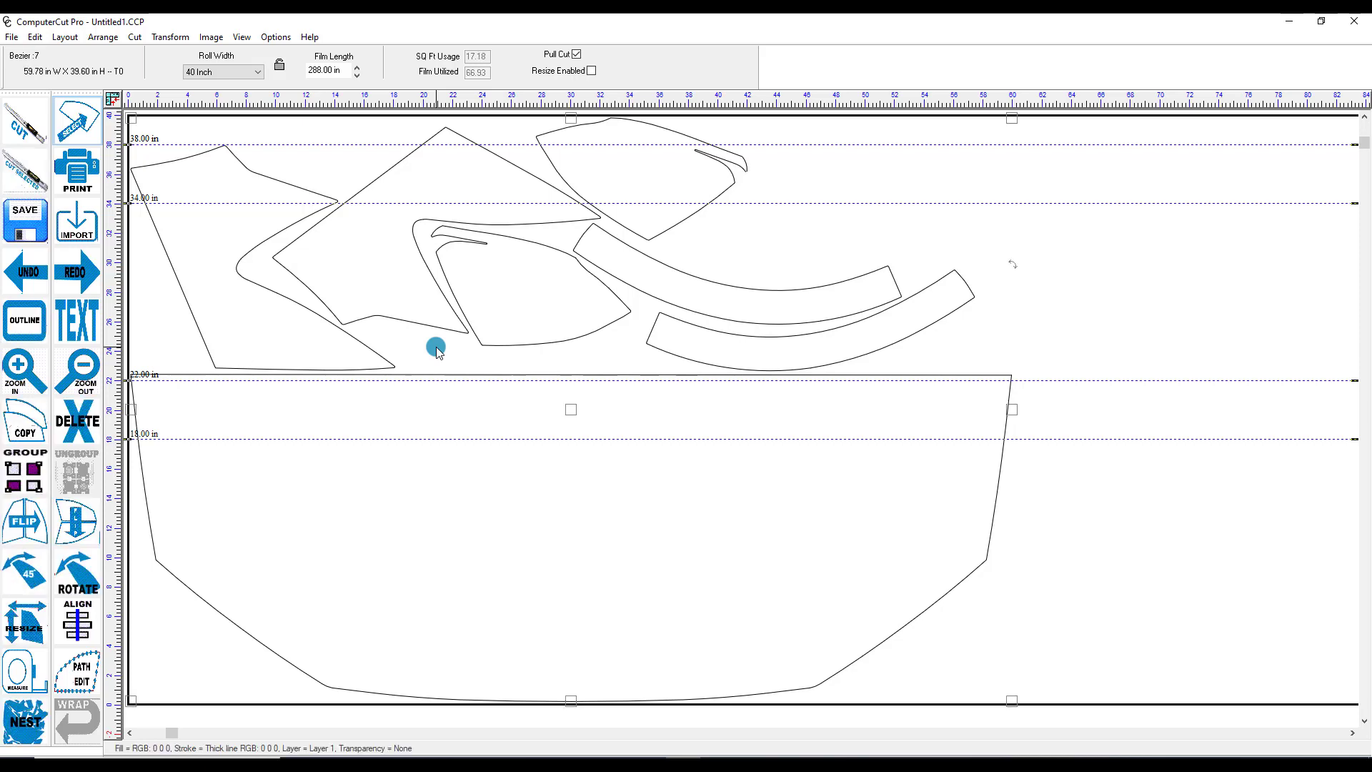
pyautogui.click(37, 319)
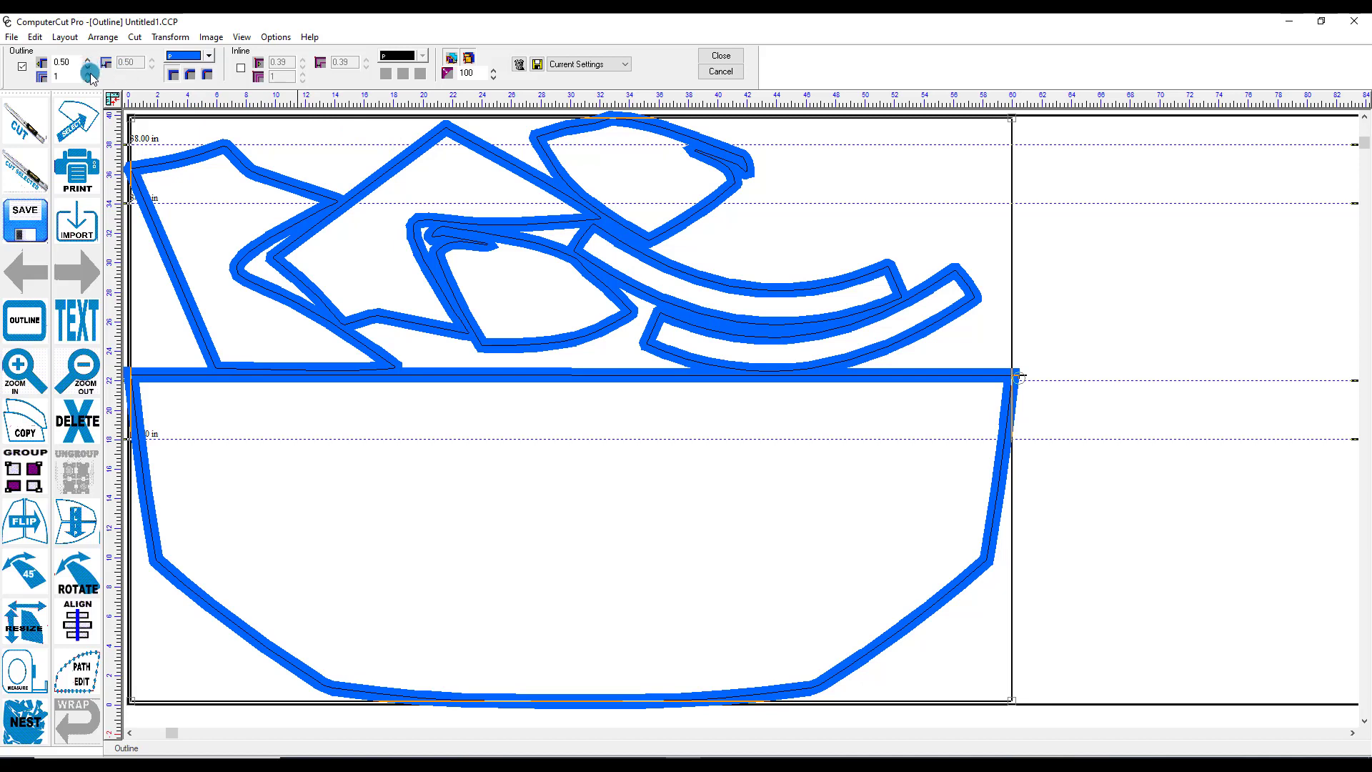
pyautogui.doubleClick(59, 65)
pyautogui.click(718, 71)
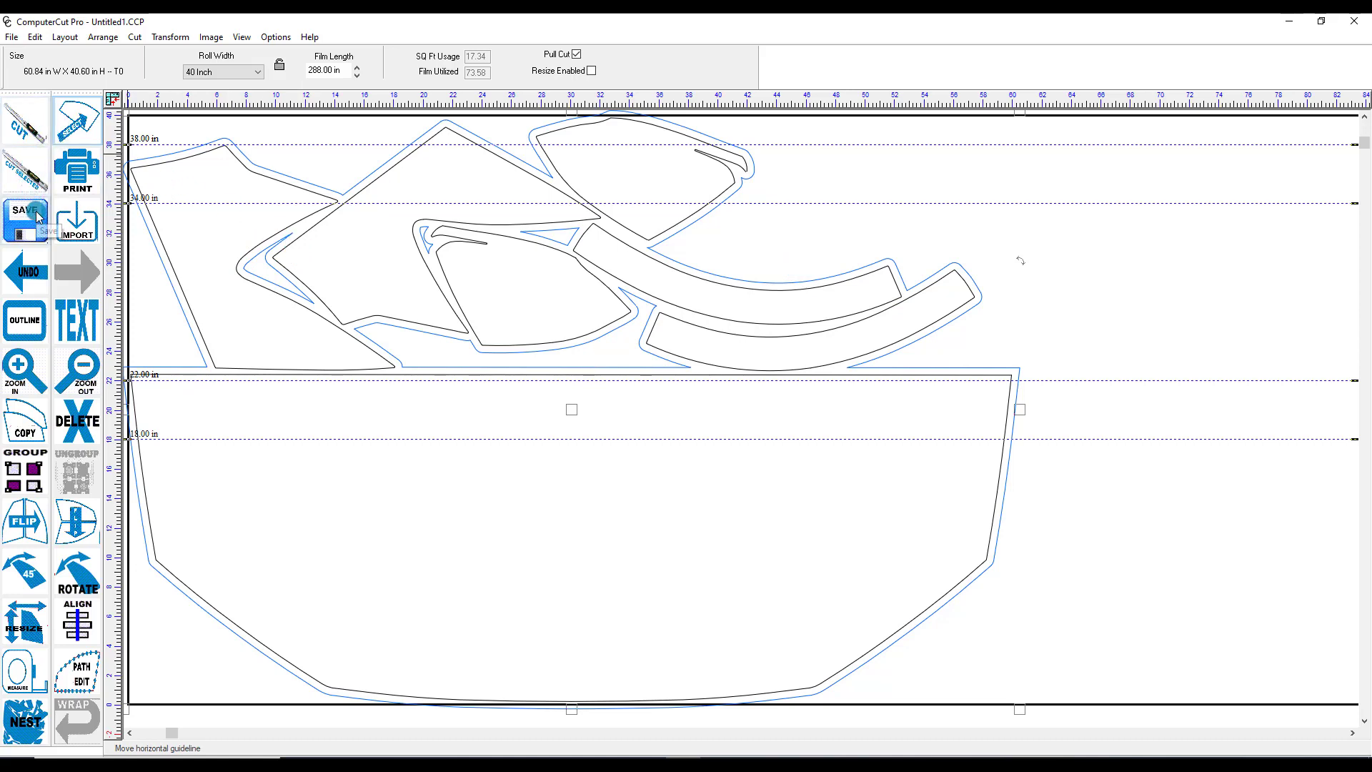
pyautogui.click(217, 219)
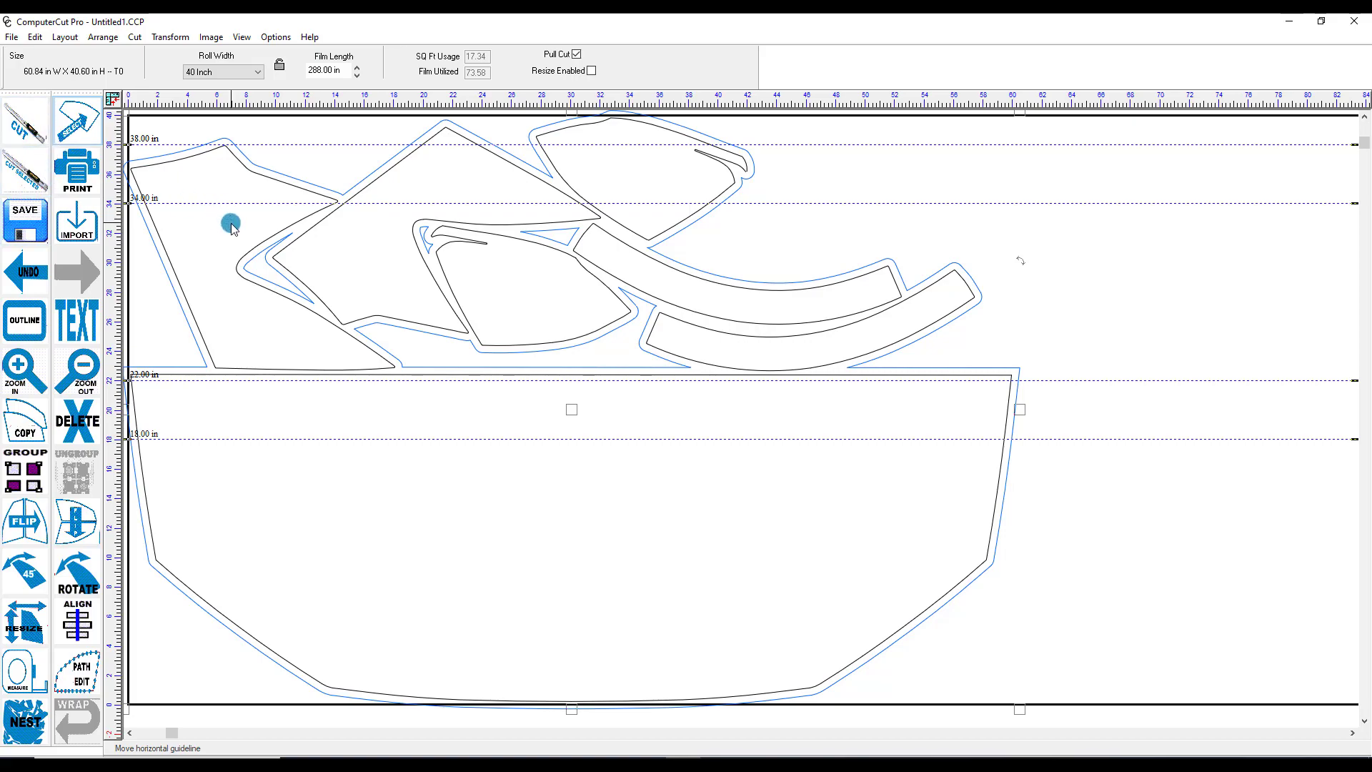